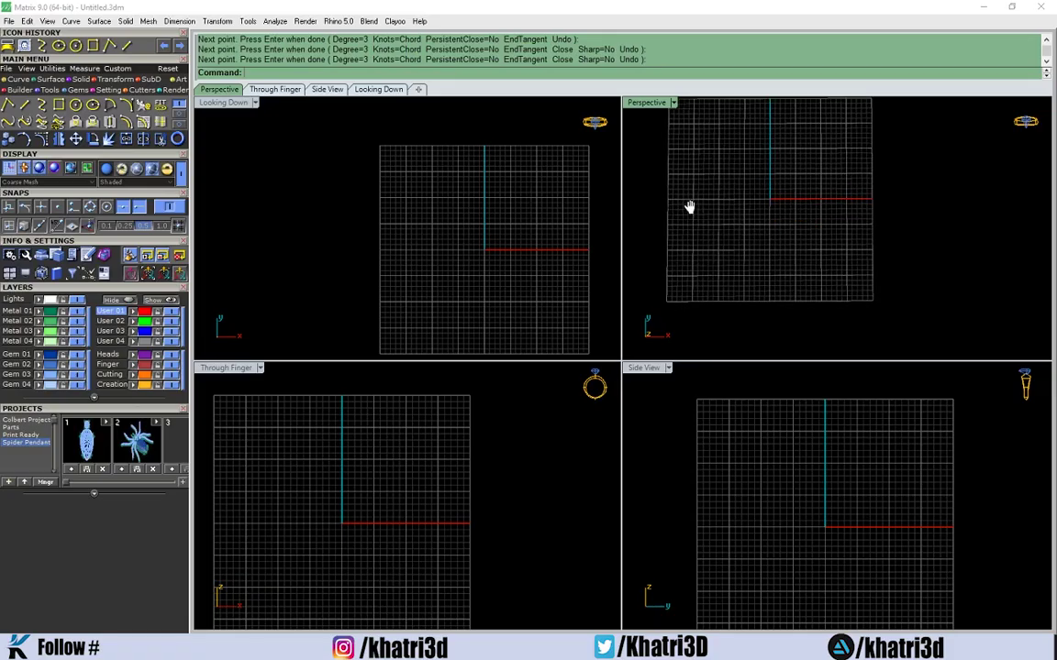
Step: Pan and zoom the top view's grid to survey the empty workspace
right_click_drag(689, 207, 707, 261)
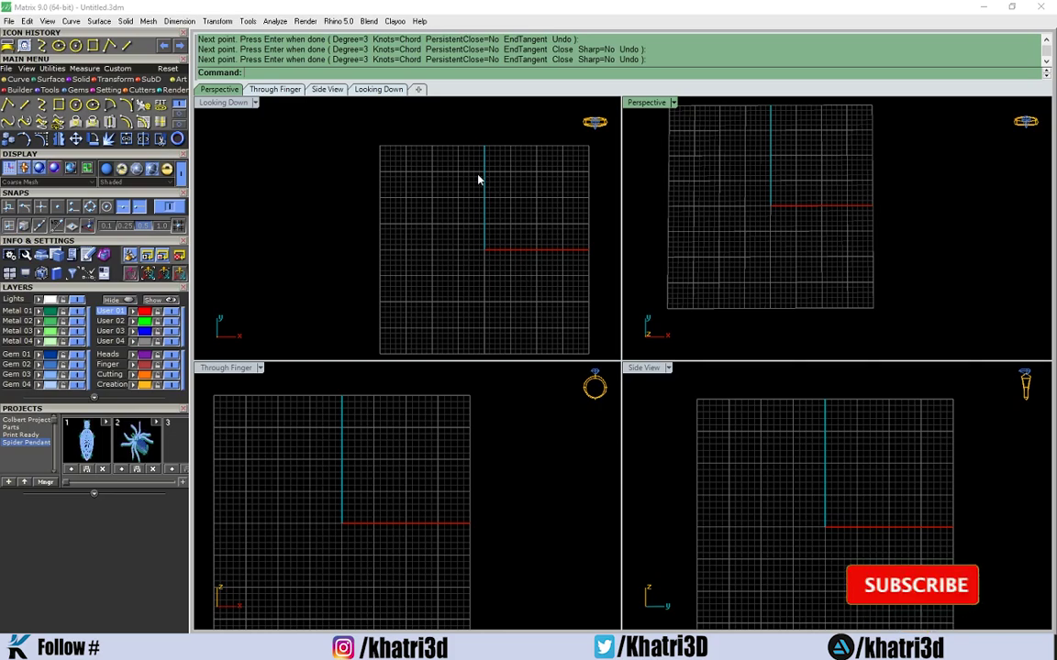
scroll(370, 179, "up", 2)
scroll(371, 179, "down", 3)
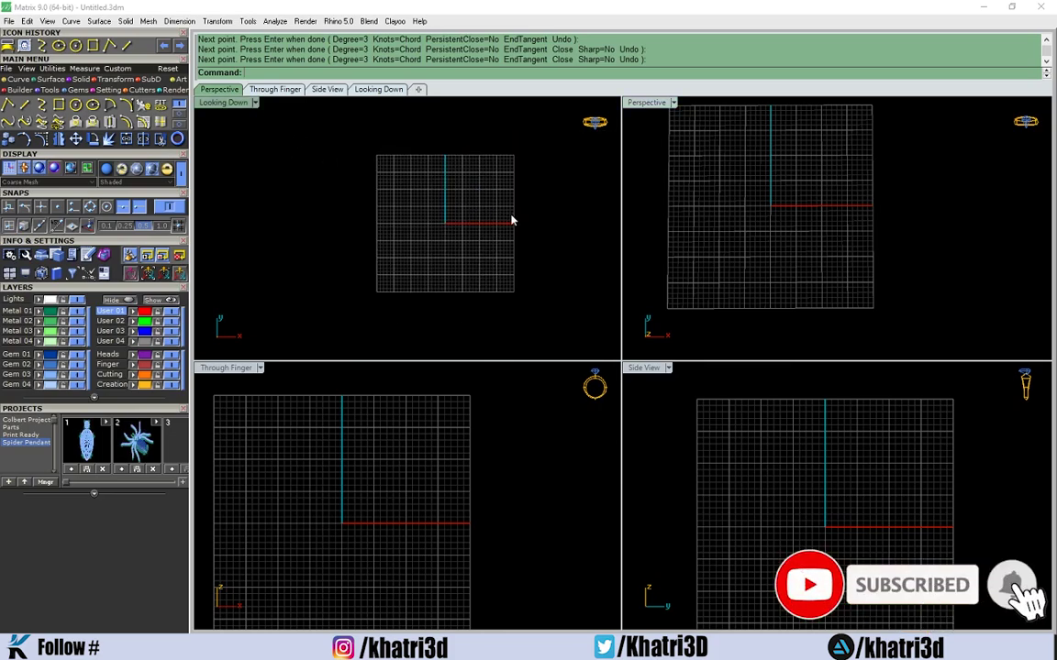
right_click_drag(513, 219, 482, 213)
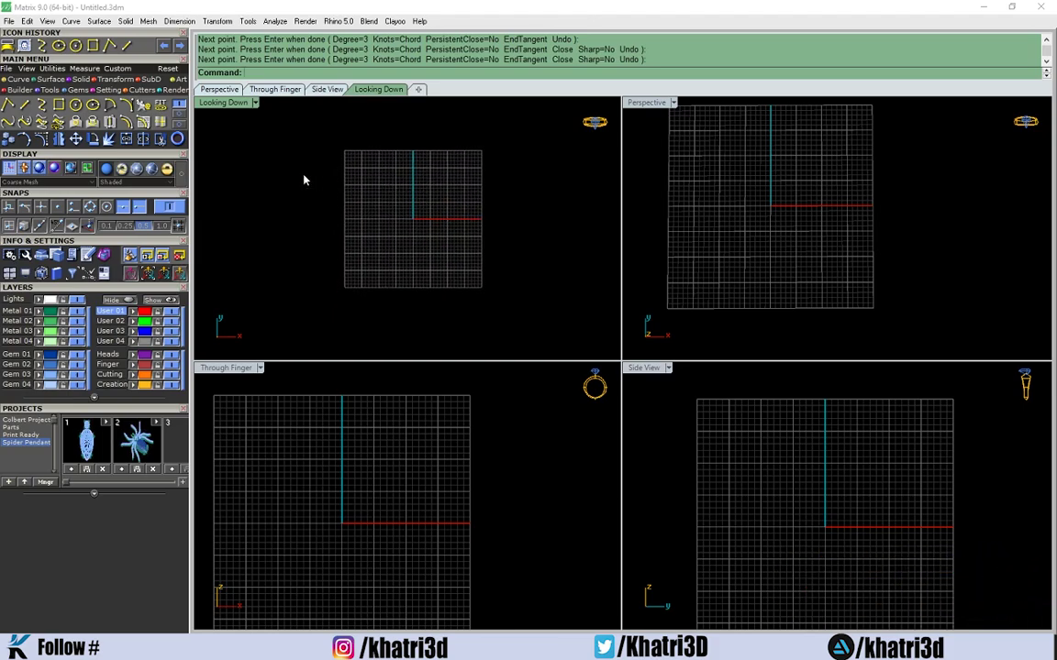
scroll(370, 260, "up", 3)
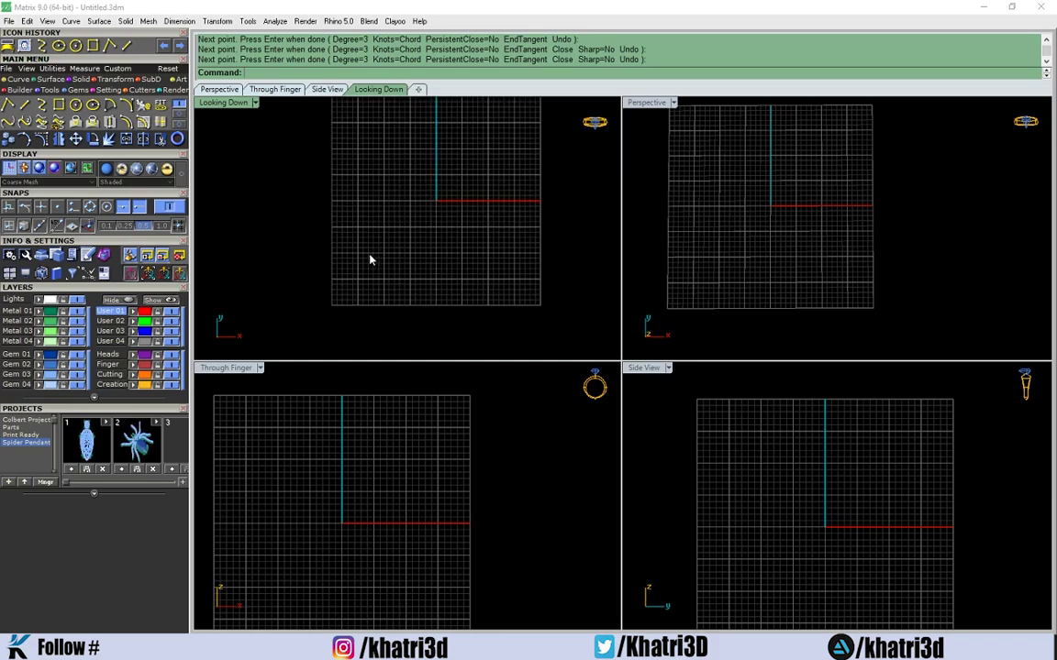
right_click_drag(540, 229, 459, 269)
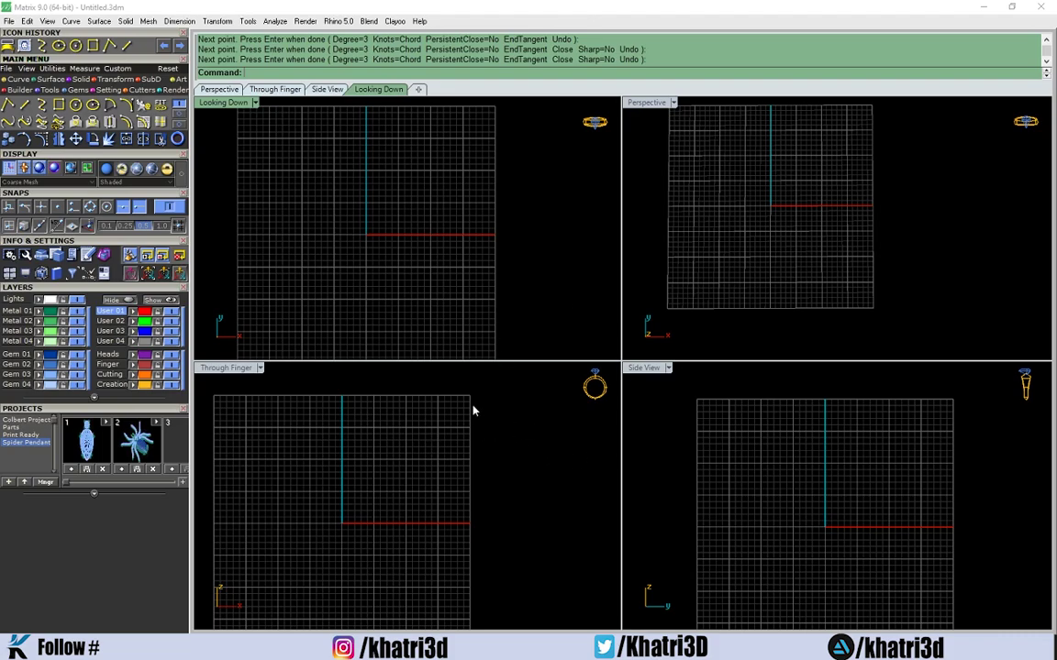
scroll(495, 323, "up", 2)
scroll(485, 279, "down", 3)
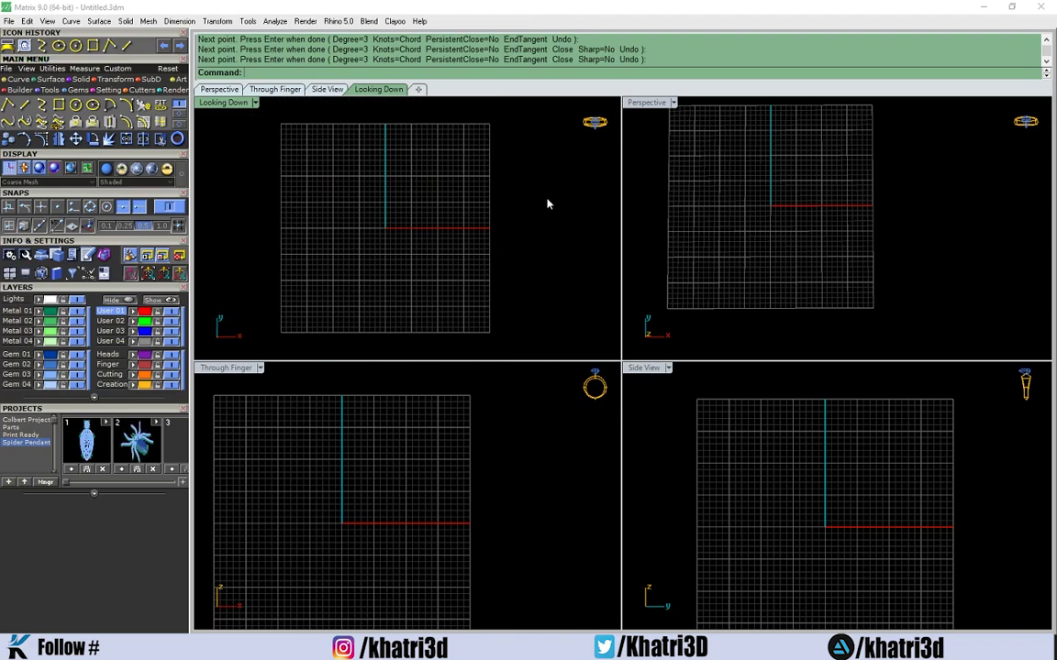
right_click_drag(548, 203, 510, 200)
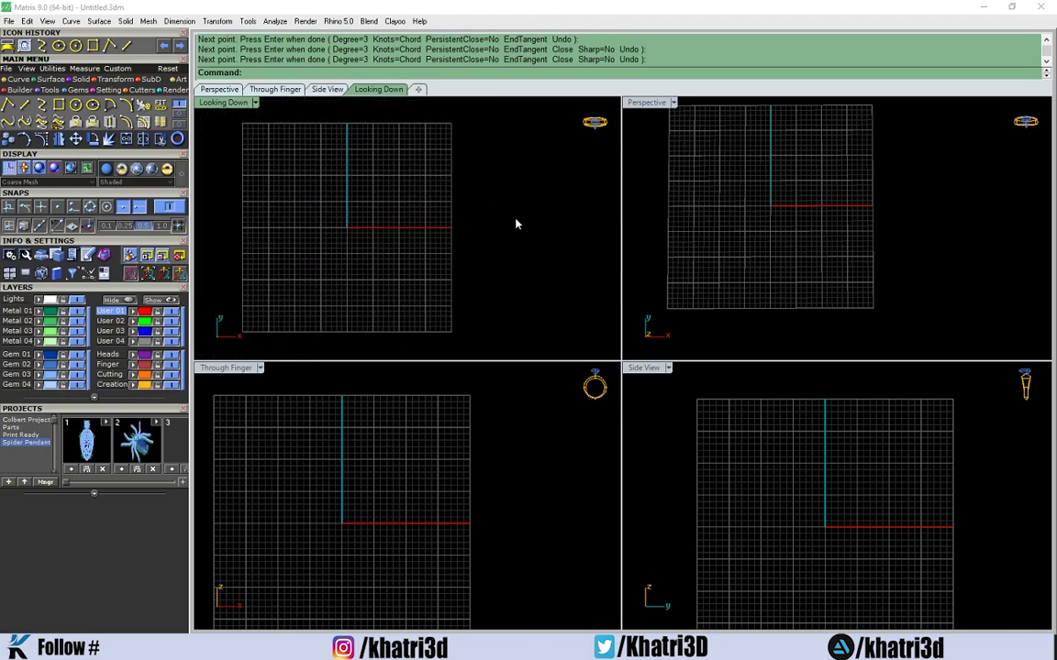
scroll(437, 198, "up", 2)
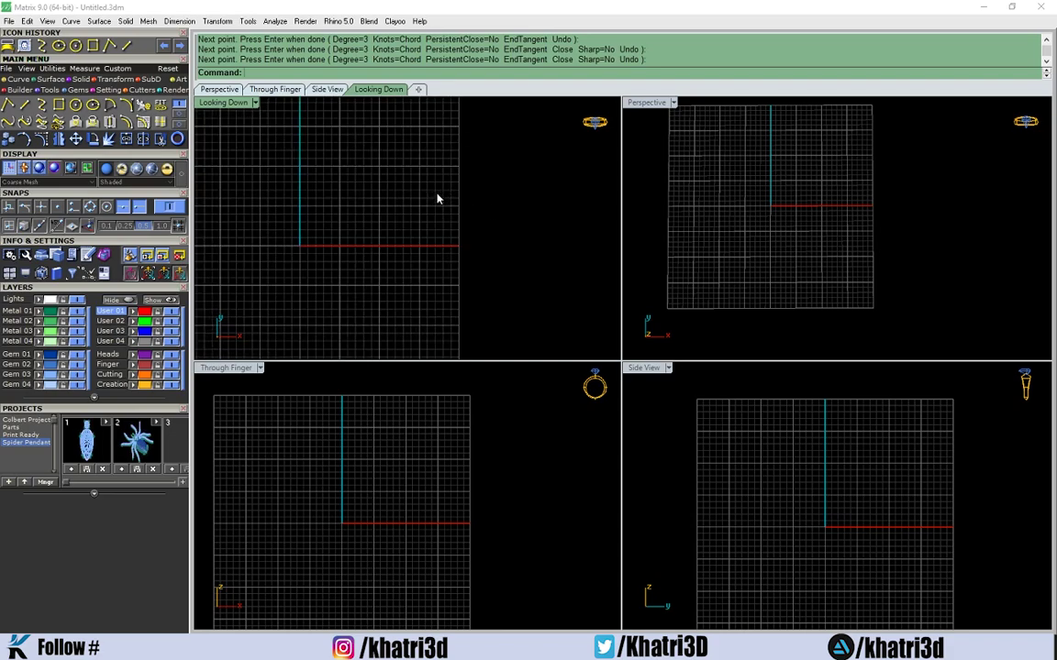
scroll(437, 199, "down", 3)
scroll(444, 202, "up", 1)
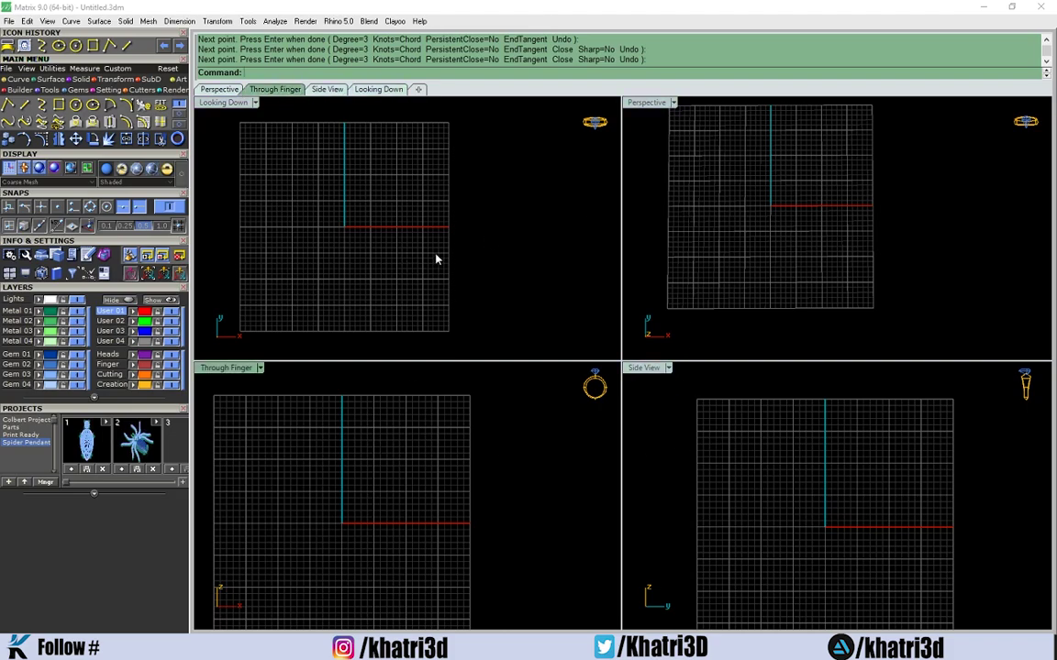
scroll(462, 219, "down", 3)
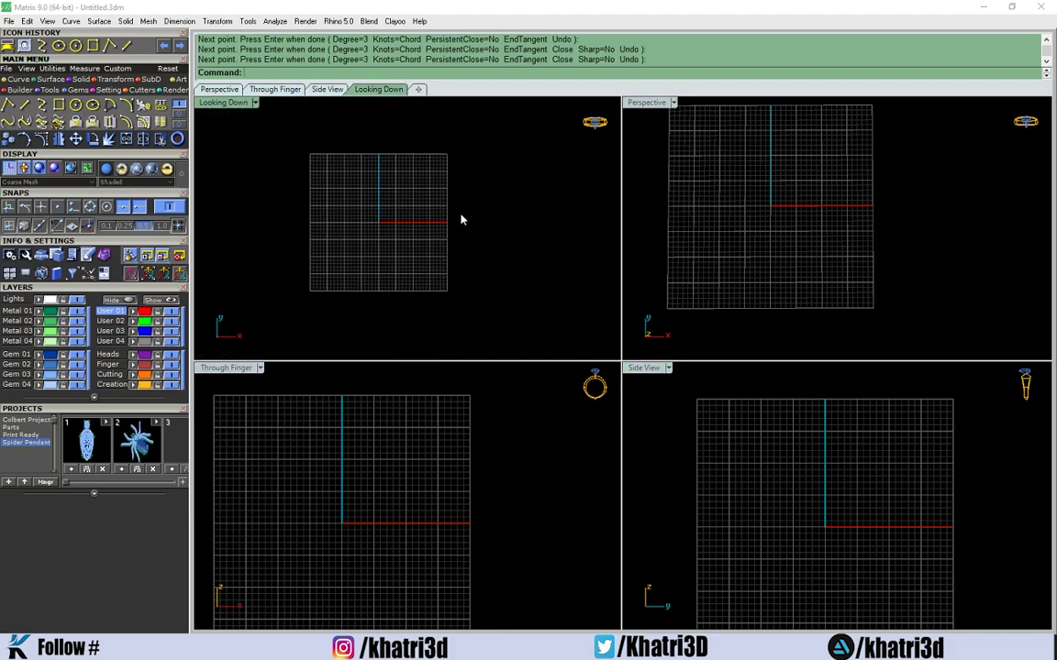
scroll(506, 209, "up", 2)
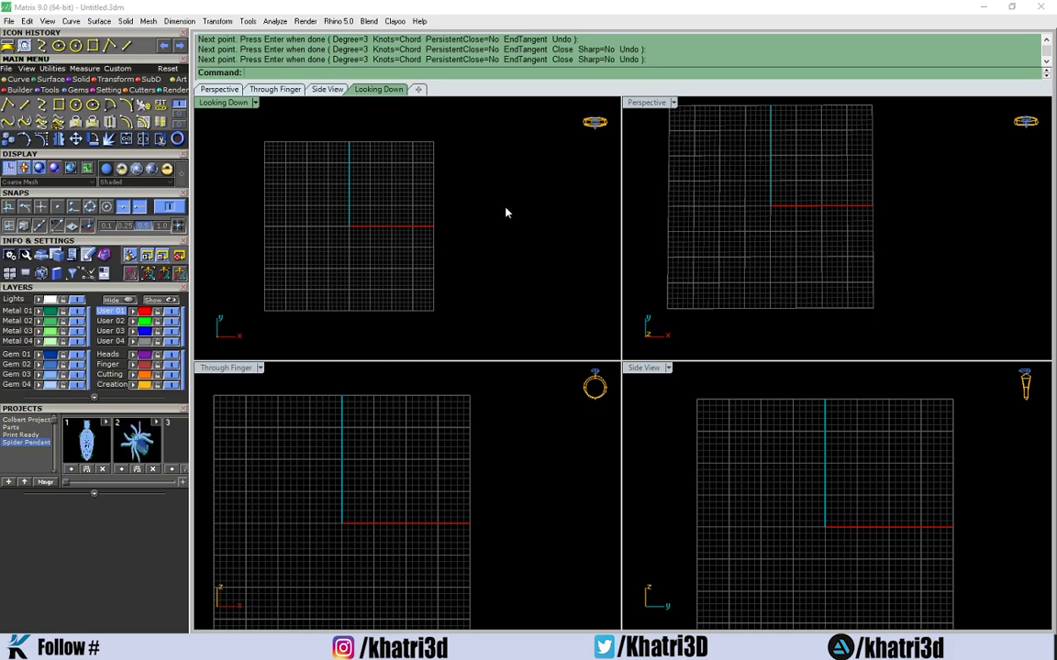
Step: Briefly maximize the Perspective view, restore the four-view layout, and pan the top grid
double_click(646, 103)
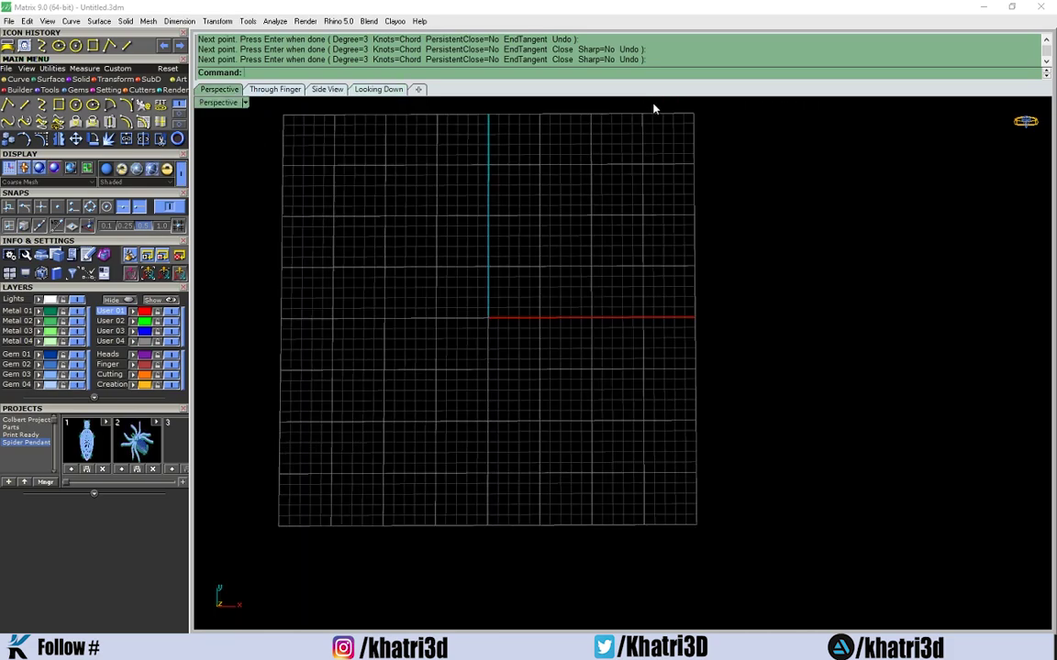
double_click(217, 103)
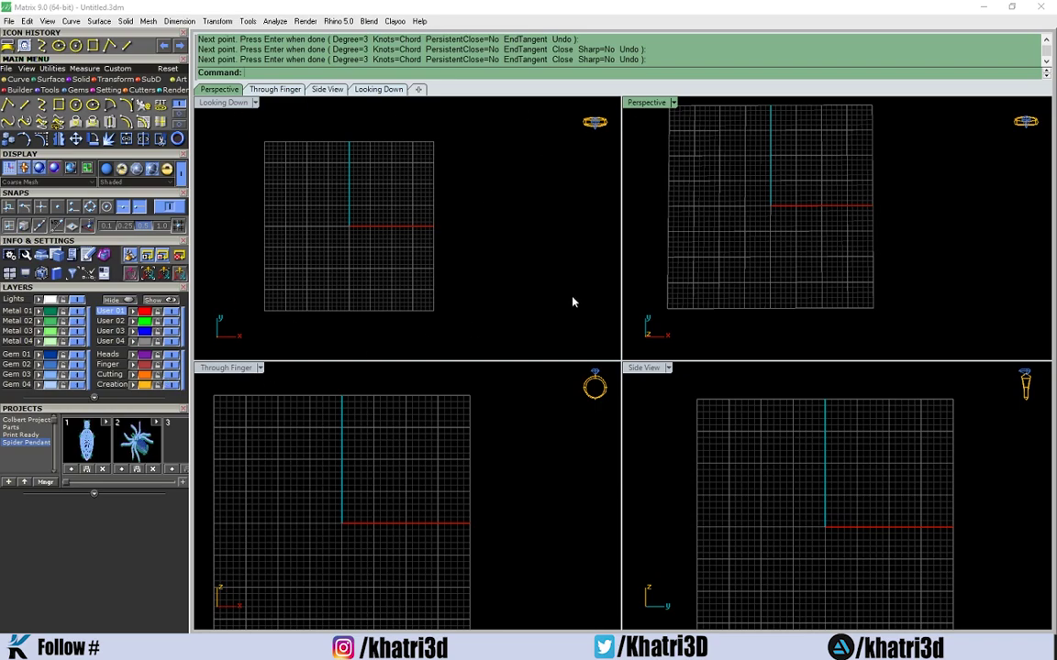
scroll(667, 212, "up", 2)
scroll(578, 236, "down", 3)
right_click_drag(552, 214, 461, 226)
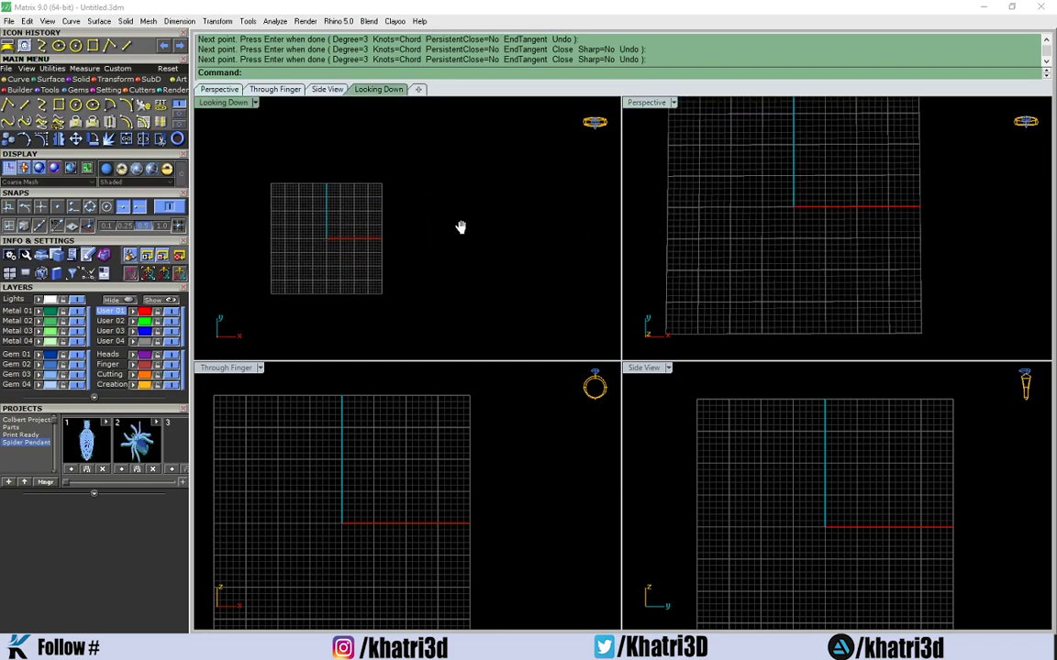
Step: Import the Spider Pendant model and orbit the perspective view to see it from the side
double_click(138, 442)
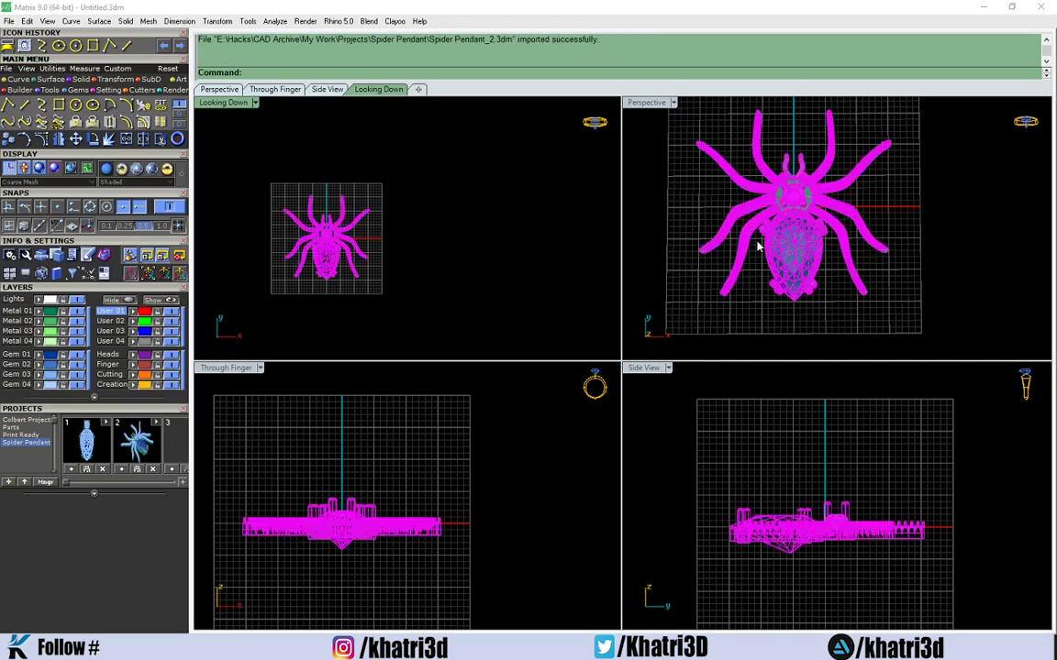
scroll(734, 218, "up", 2)
scroll(706, 224, "down", 2)
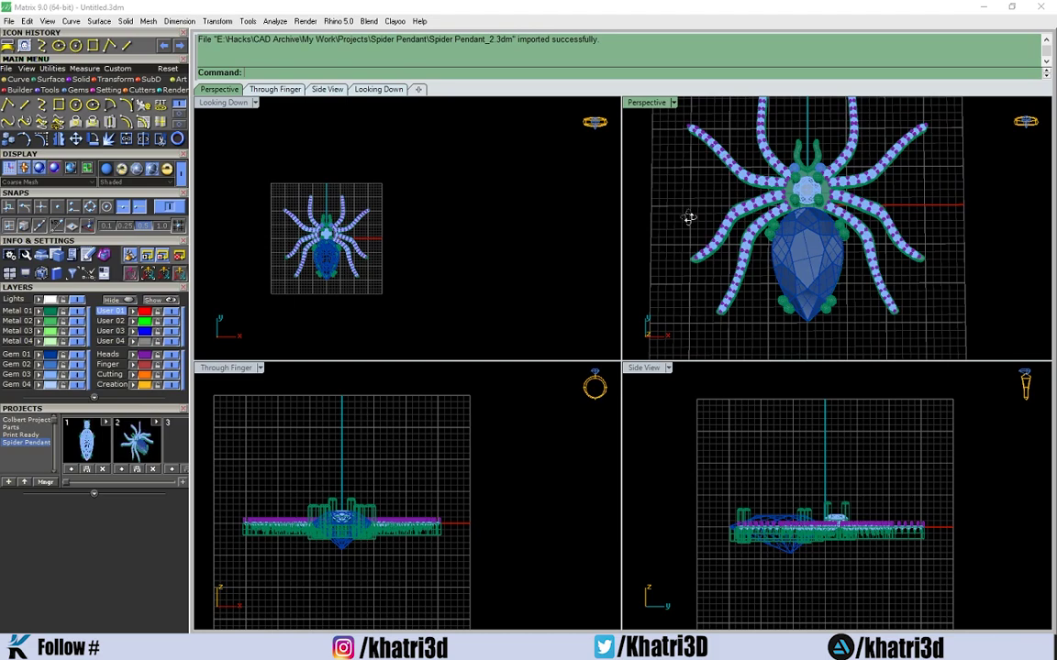
right_click_drag(633, 197, 638, 151)
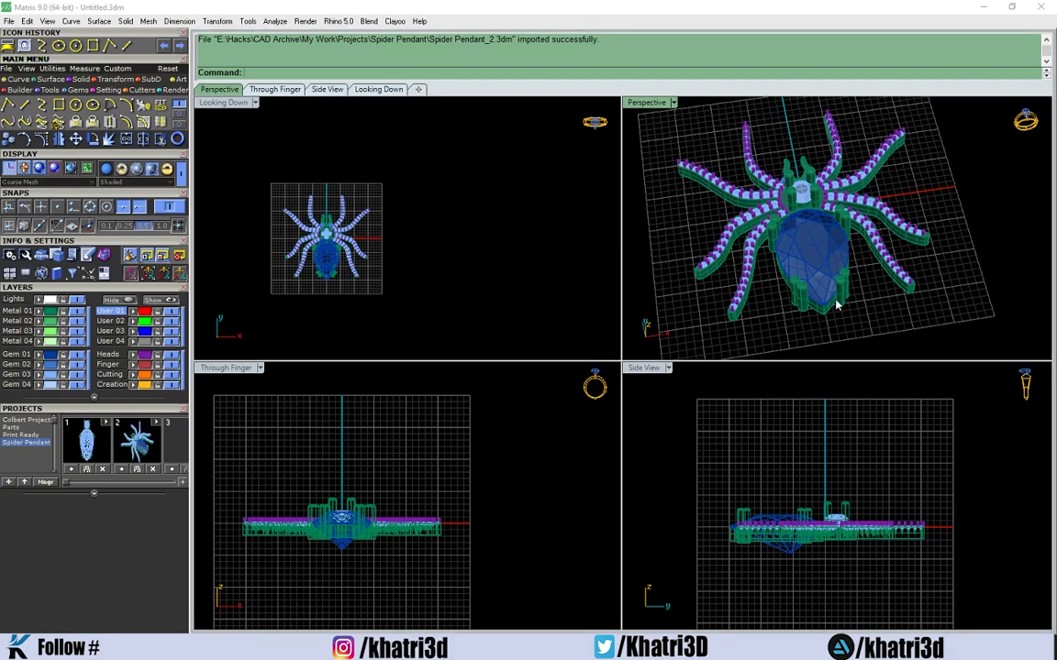
right_click_drag(974, 283, 702, 179)
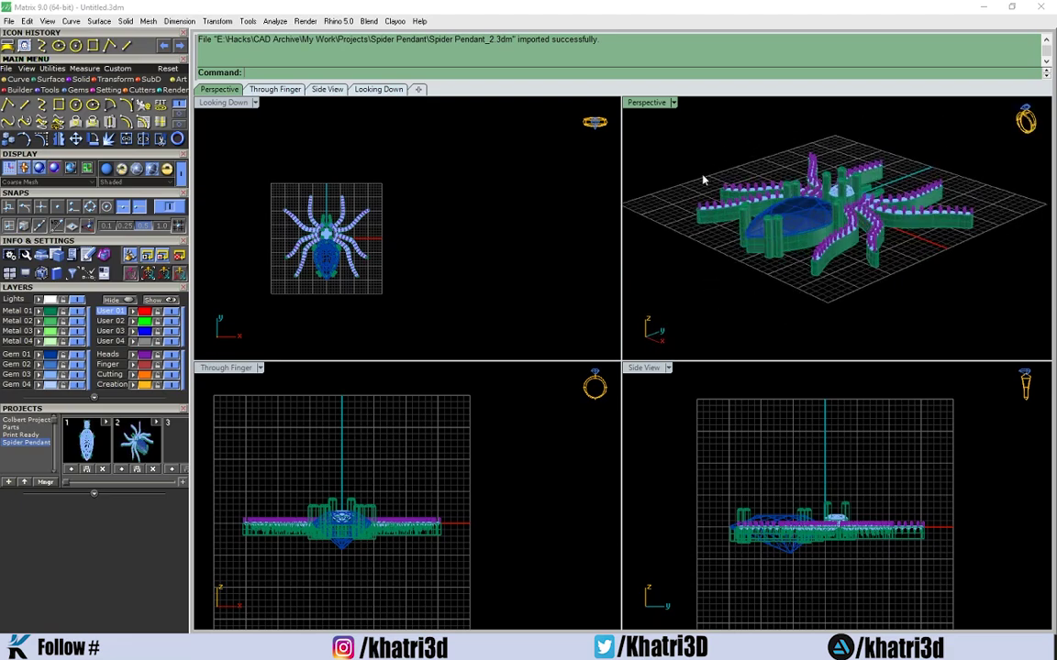
Step: Maximize the Perspective view and orbit the spider through top-down and low side angles
double_click(647, 102)
right_click_drag(360, 217, 625, 265)
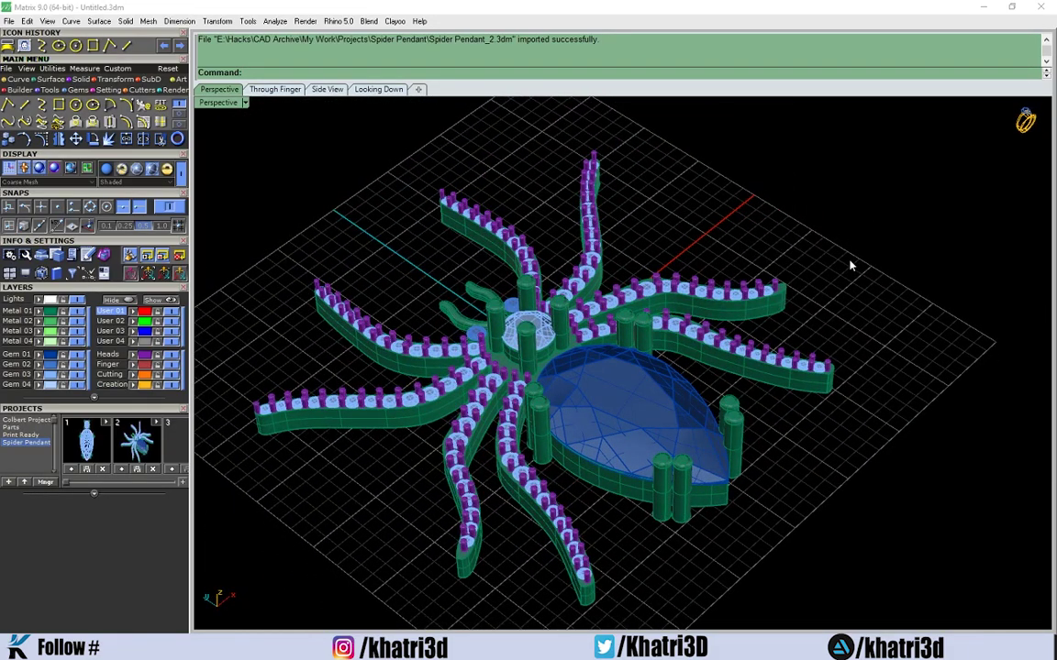
right_click_drag(849, 262, 686, 207)
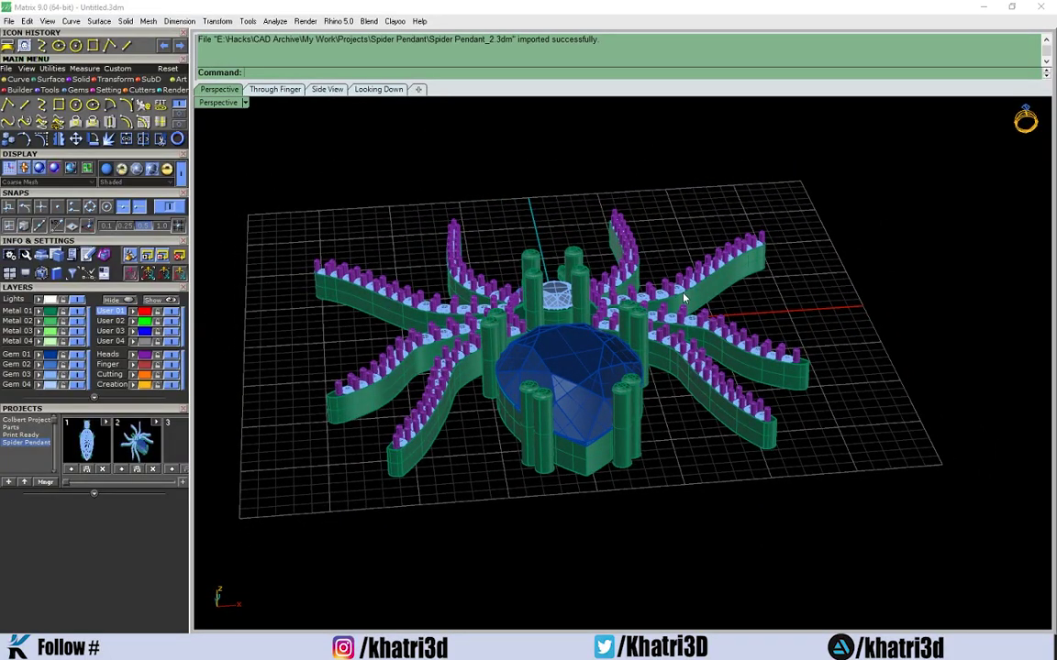
right_click_drag(802, 301, 563, 182)
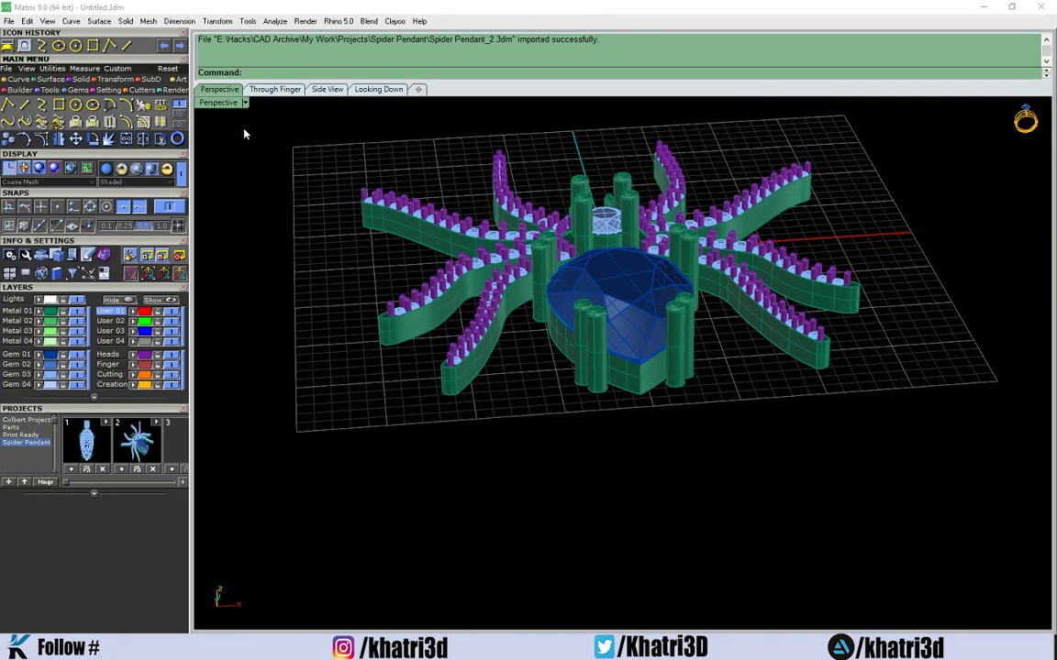
Step: Restore four views, activate the top, Through Finger and side views, and pan the spider right
double_click(217, 102)
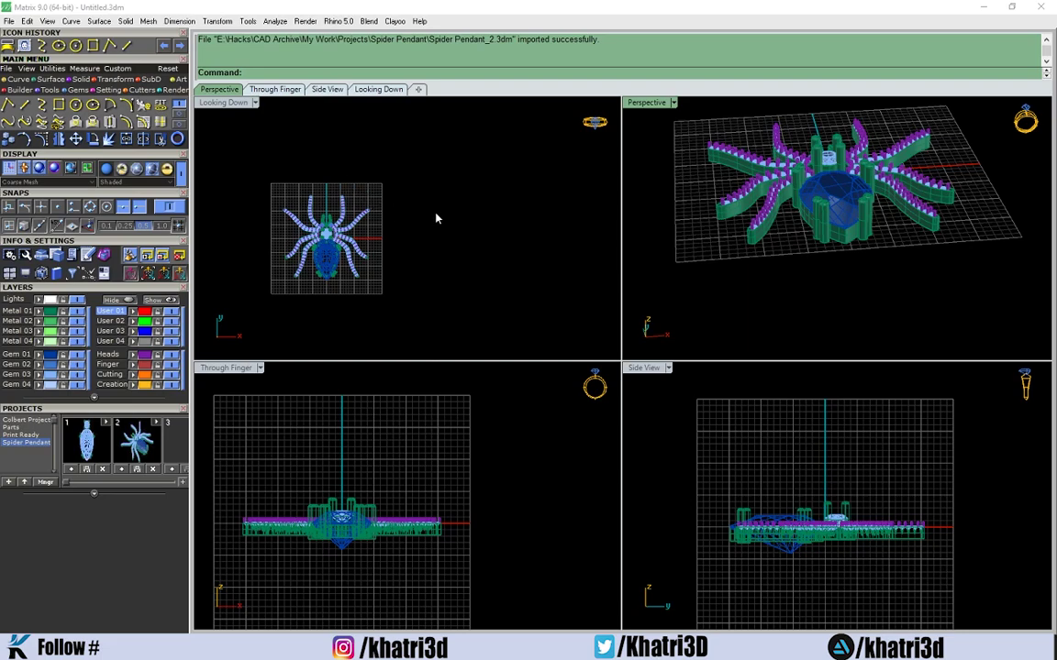
left_click(437, 218)
left_click(466, 401)
left_click(778, 451)
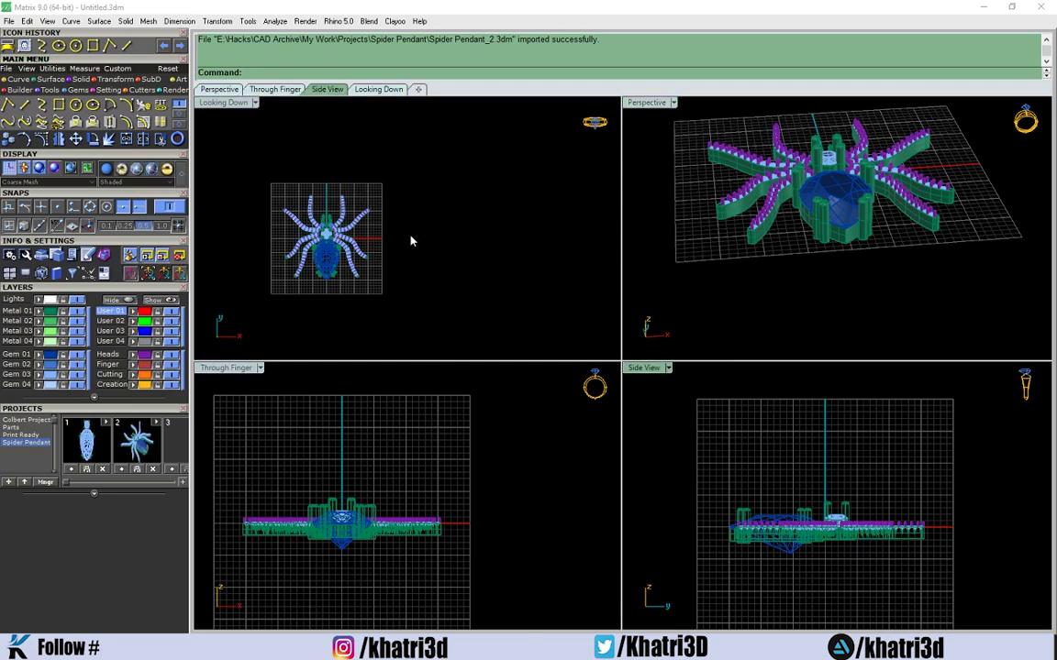
right_click_drag(417, 229, 452, 183)
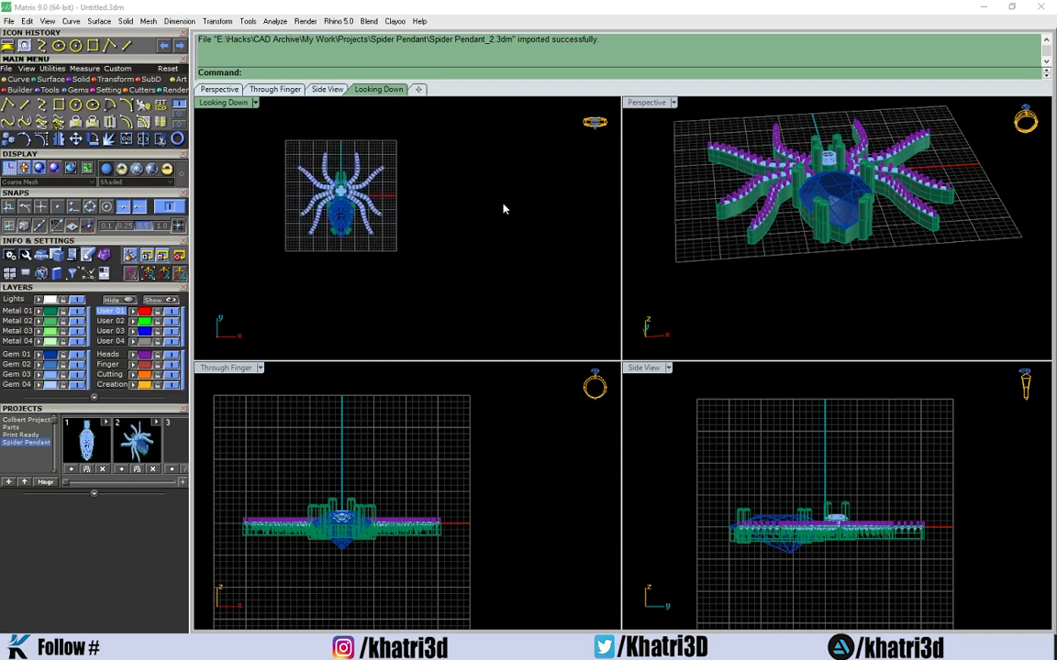
scroll(452, 182, "up", 2)
scroll(453, 183, "down", 1)
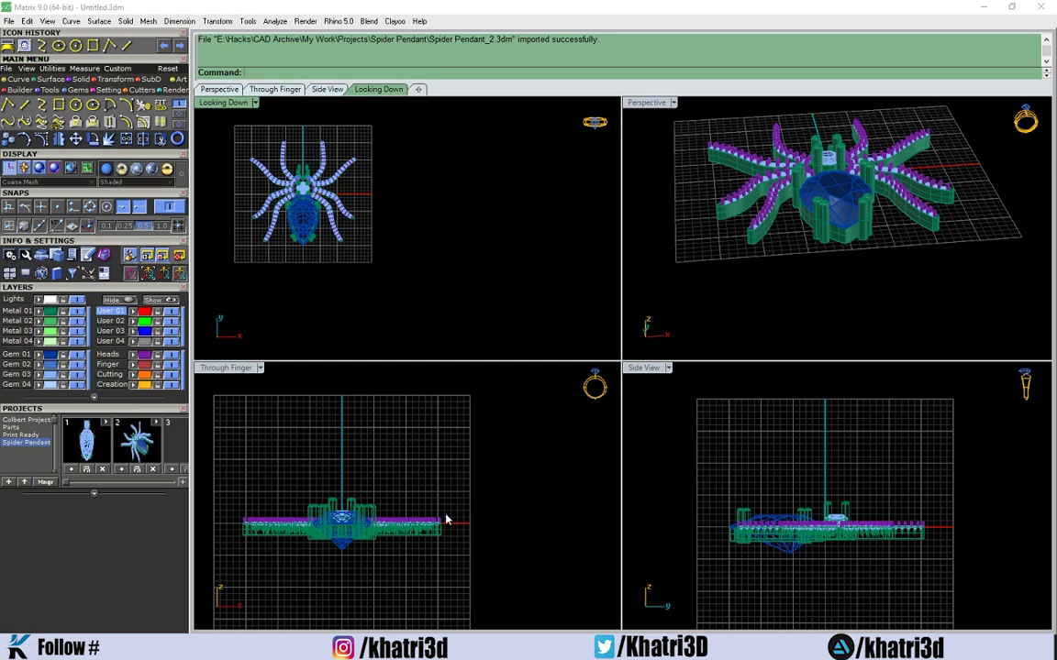
scroll(230, 178, "up", 2)
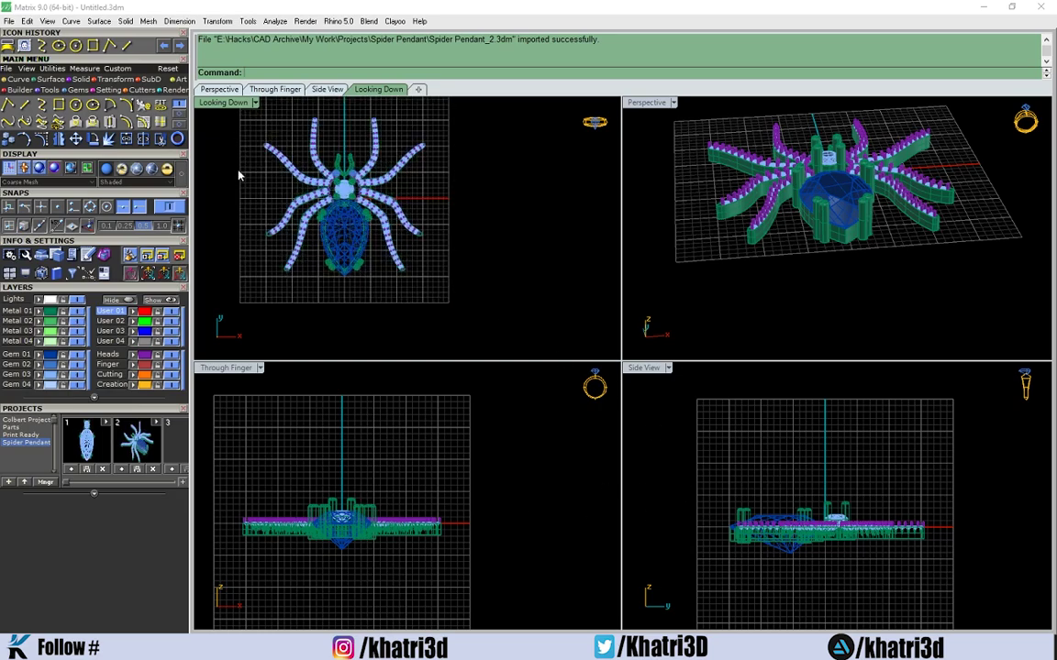
right_click_drag(238, 172, 346, 211)
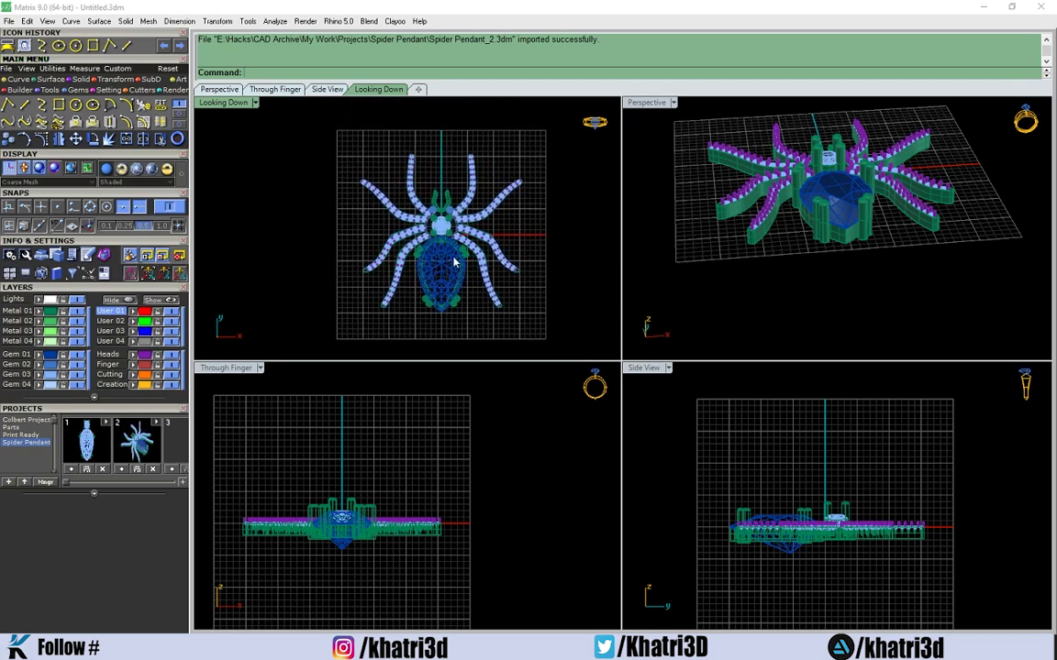
Step: Maximize the top view and drag across the whole spider pendant, nudging it slightly lower
double_click(228, 104)
right_click_drag(574, 261, 414, 306)
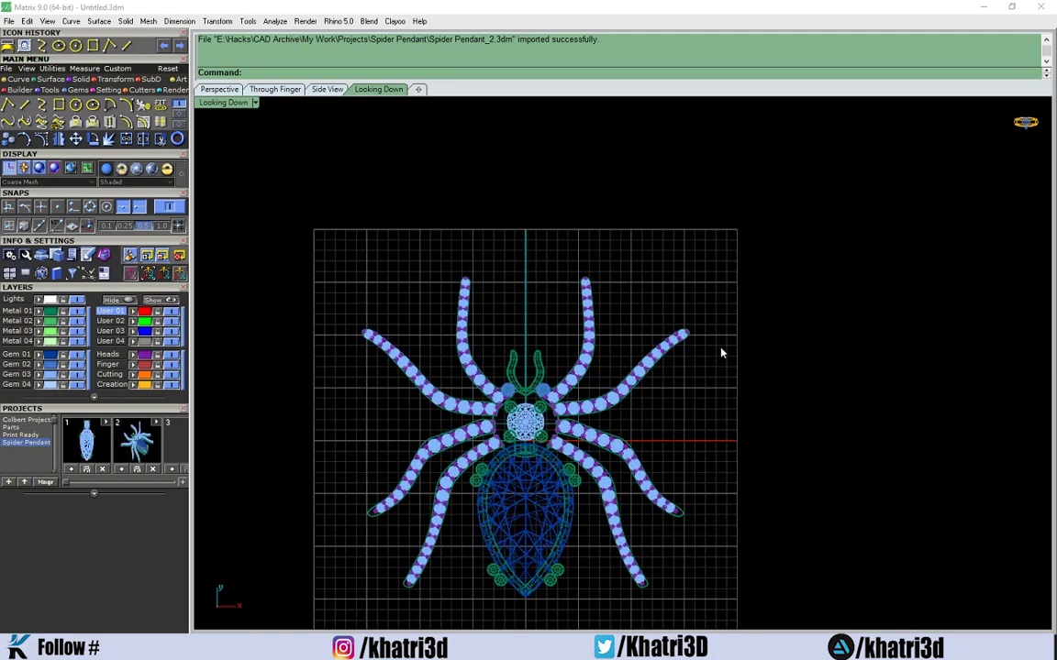
scroll(721, 352, "down", 3)
right_click_drag(688, 278, 601, 288)
scroll(602, 288, "up", 5)
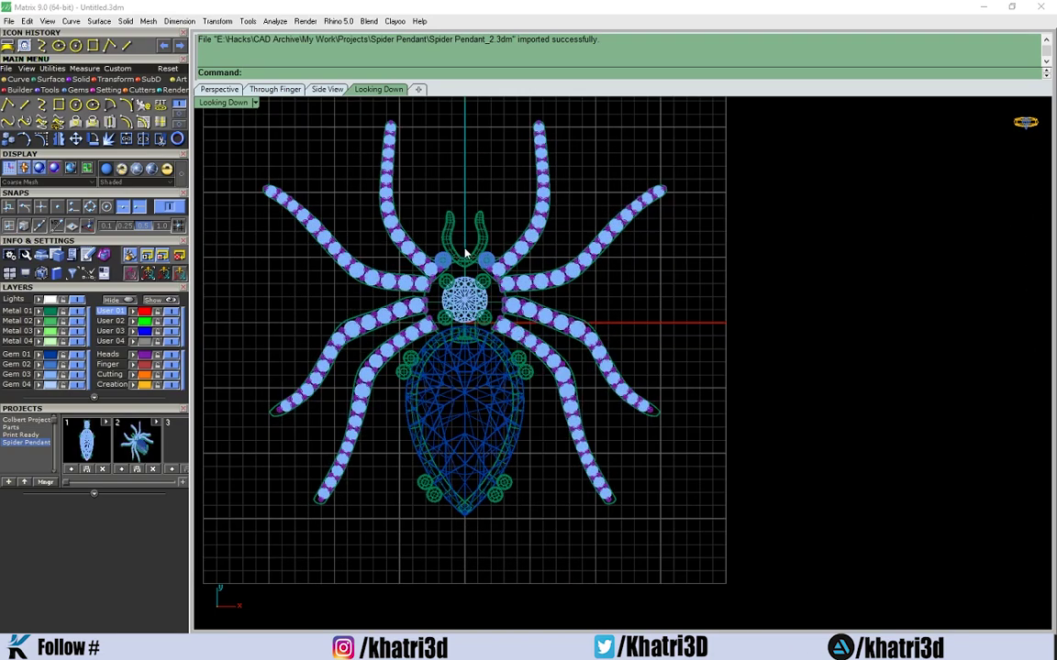
scroll(465, 253, "down", 2)
left_click_drag(707, 169, 487, 429)
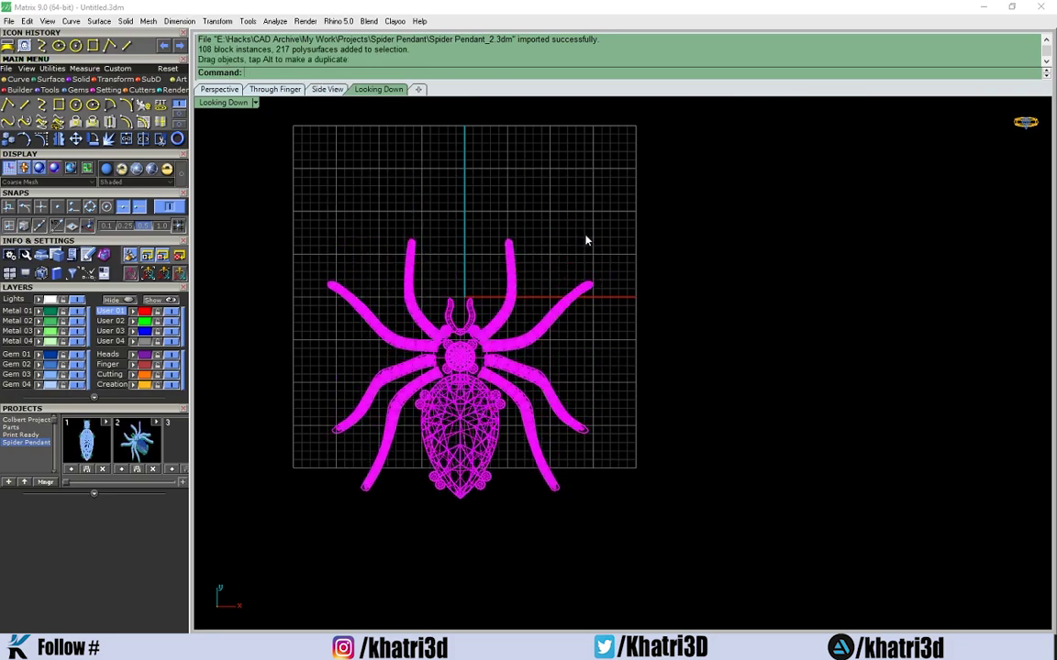
Step: Undo the accidental spider move, return to four views, and deselect the pendant
key("ctrl+z")
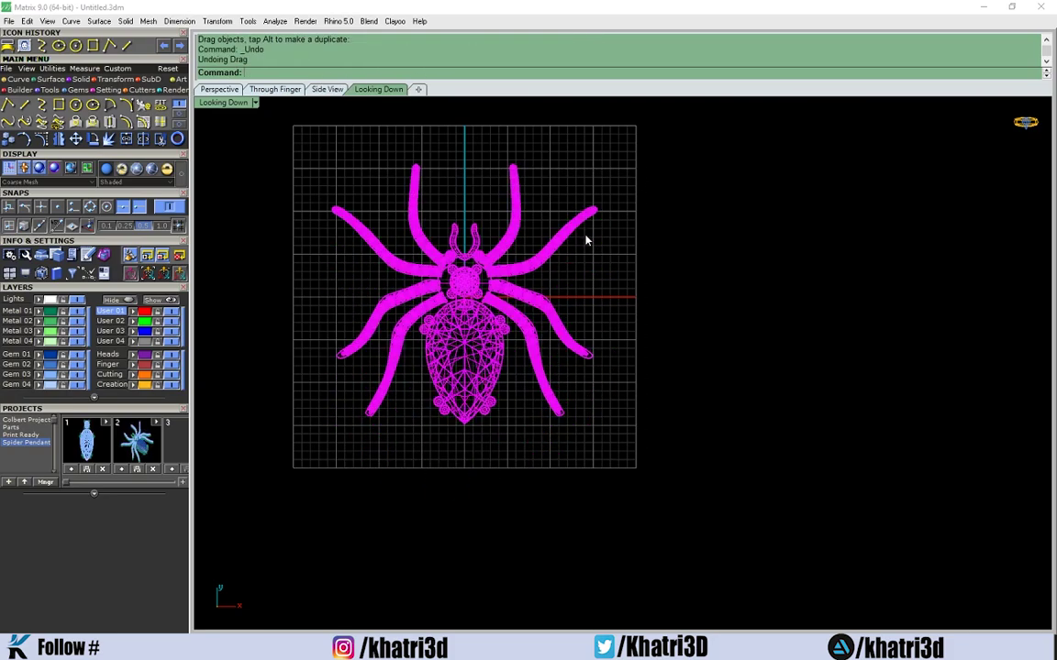
double_click(225, 103)
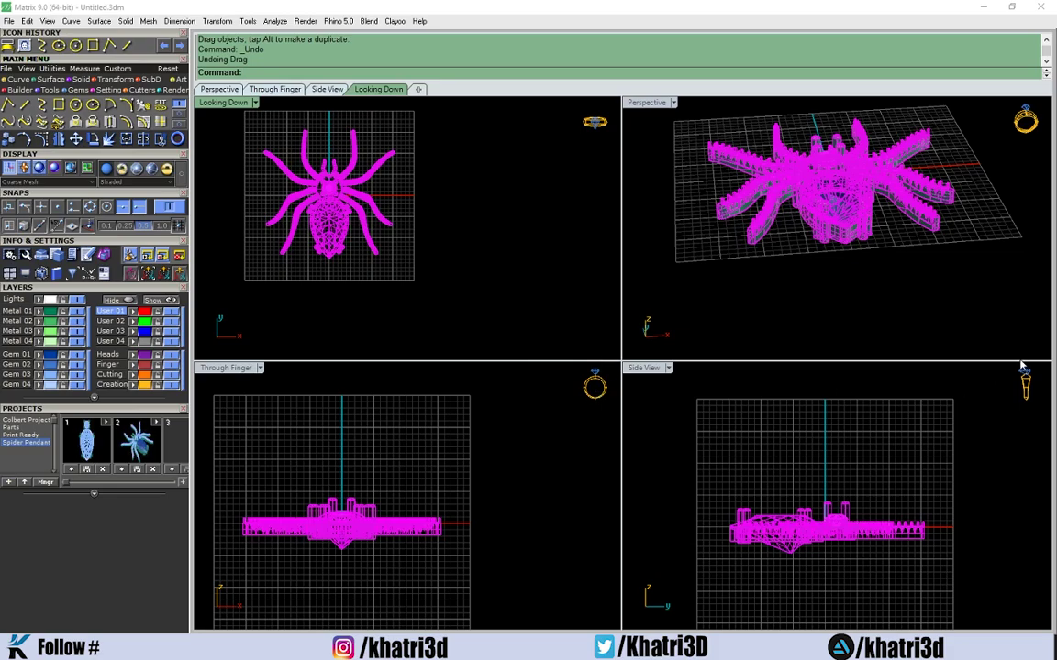
mouse_move(1005, 220)
right_mouse_down()
mouse_move(963, 207)
mouse_move(1011, 179)
mouse_move(934, 149)
mouse_move(776, 160)
mouse_move(741, 198)
mouse_move(732, 172)
right_mouse_up()
left_click(607, 135)
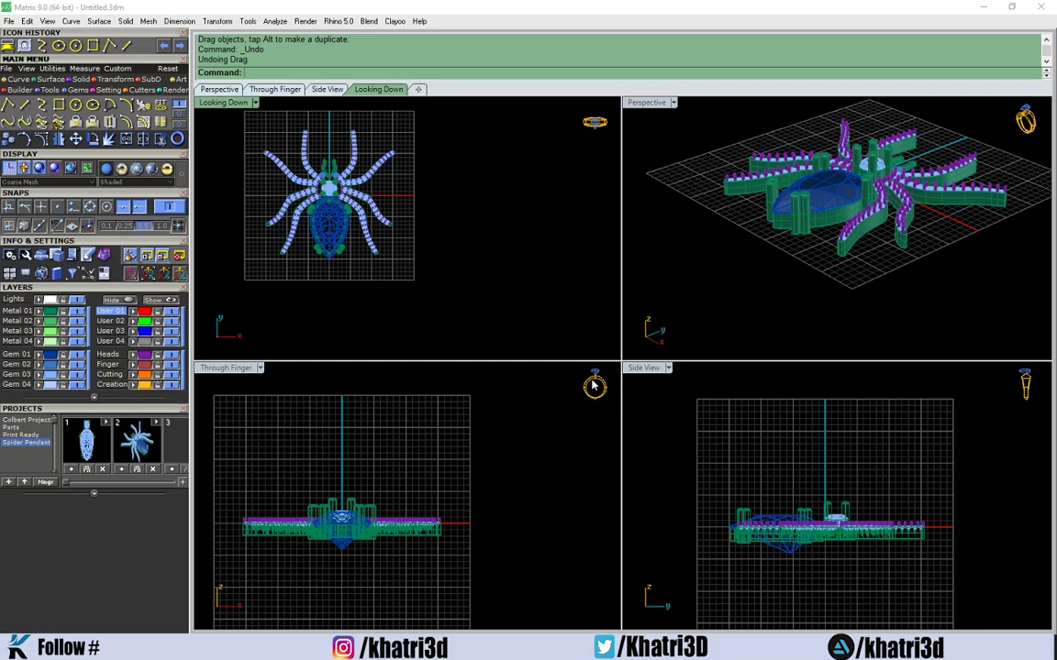
Step: Recentre the spider in the through-finger, side and perspective views and window-select the whole pendant
right_click_drag(369, 457, 453, 287)
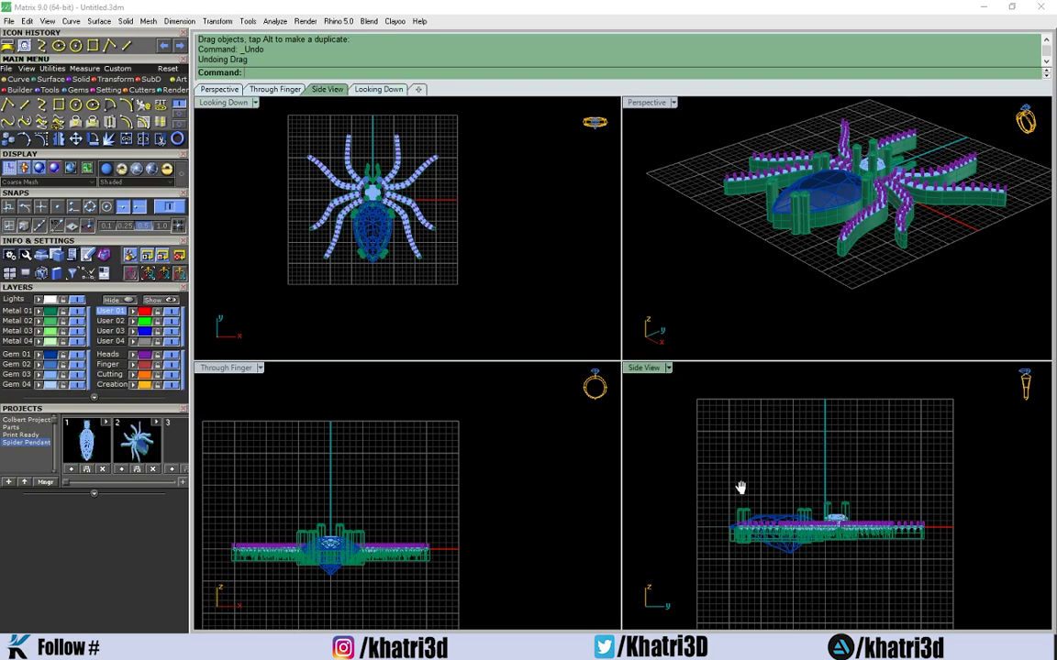
right_click_drag(739, 488, 785, 449)
right_click_drag(409, 471, 415, 438)
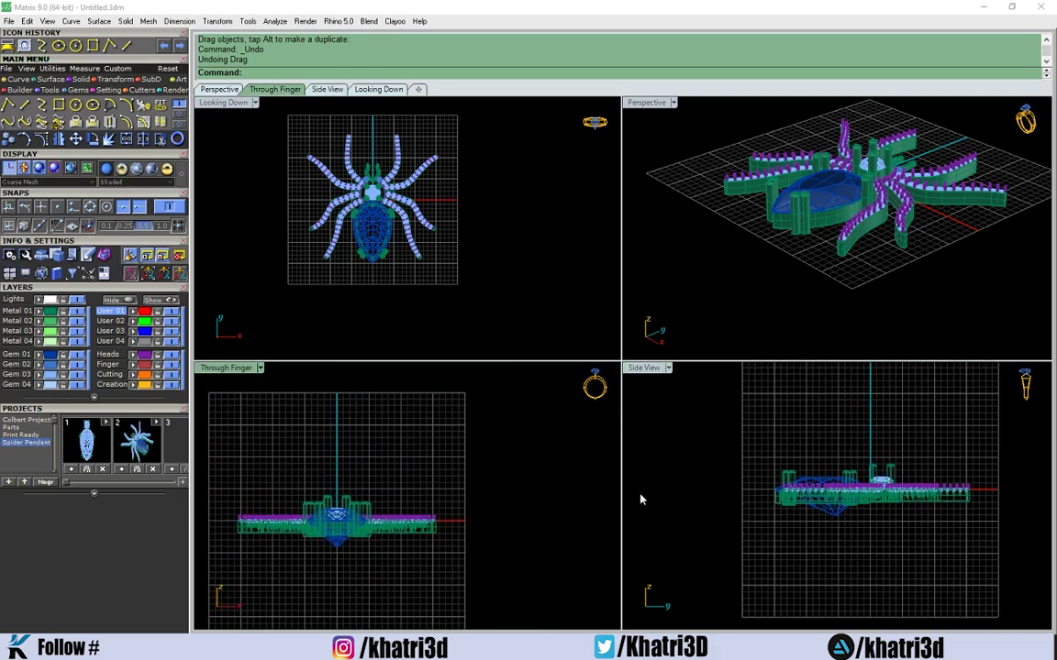
left_click(350, 299)
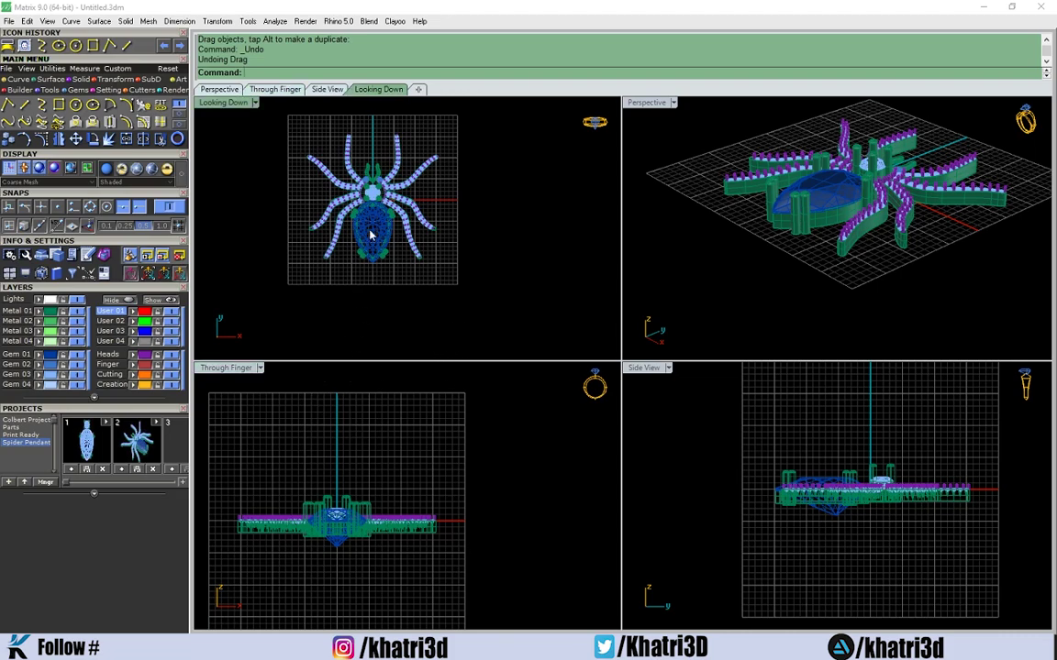
scroll(349, 193, "up", 3)
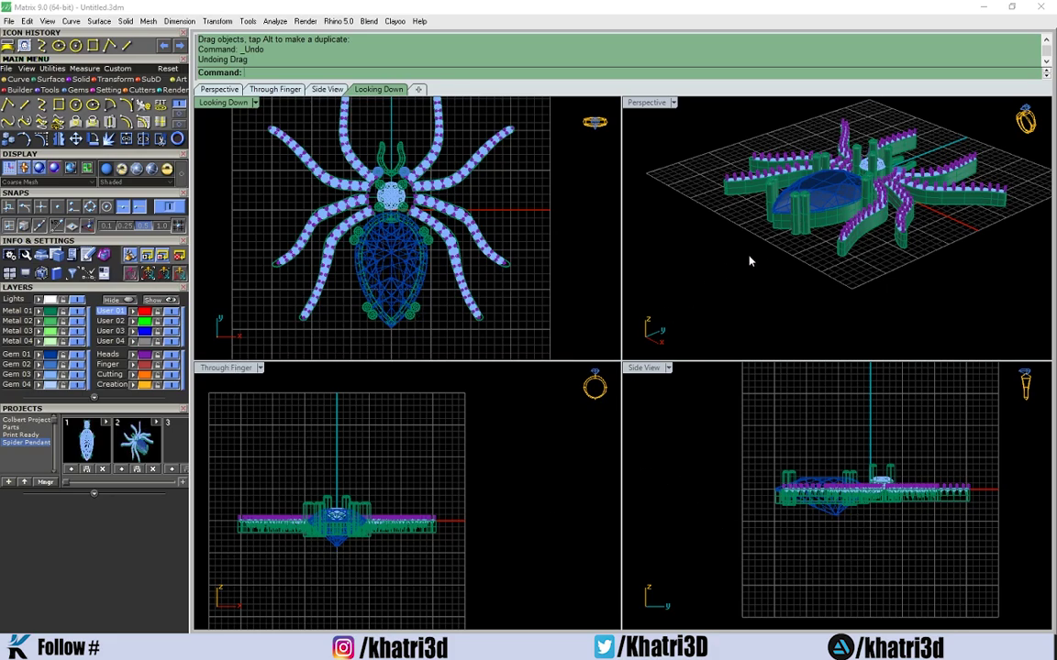
right_click_drag(684, 169, 796, 211)
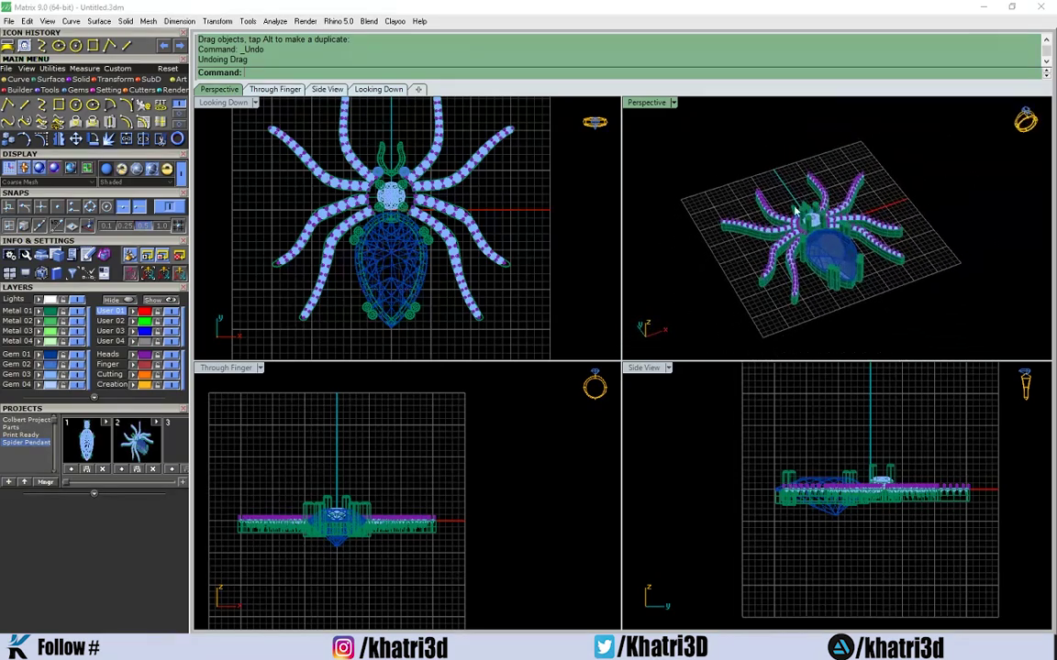
scroll(679, 220, "down", 3)
left_click_drag(862, 297, 633, 167)
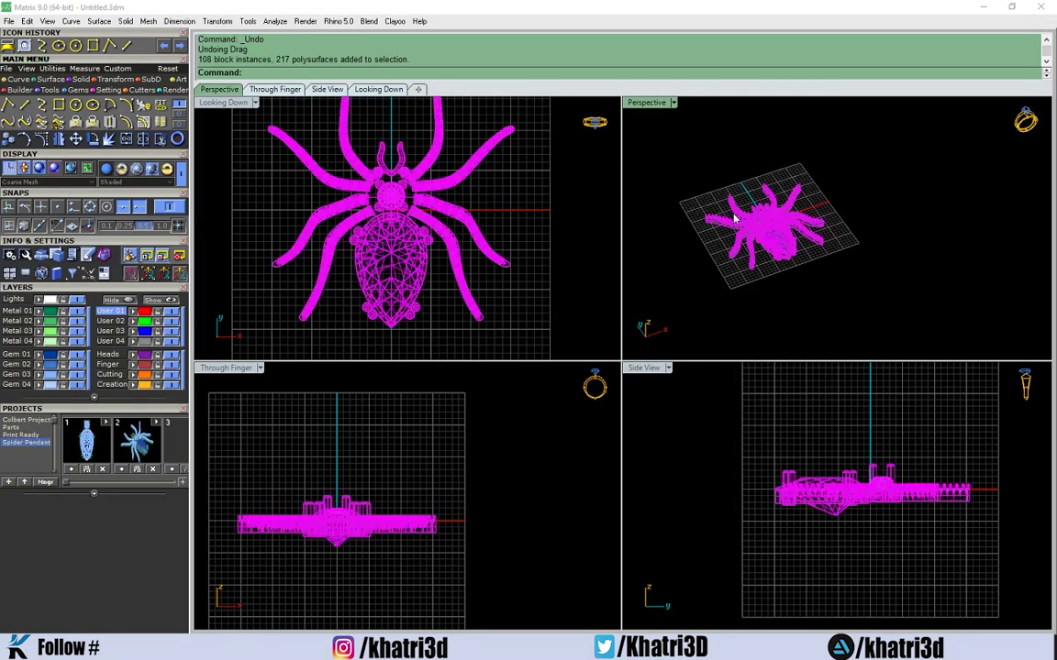
Step: Delete the spider pendant and maximize the empty Looking Down view
key("Delete")
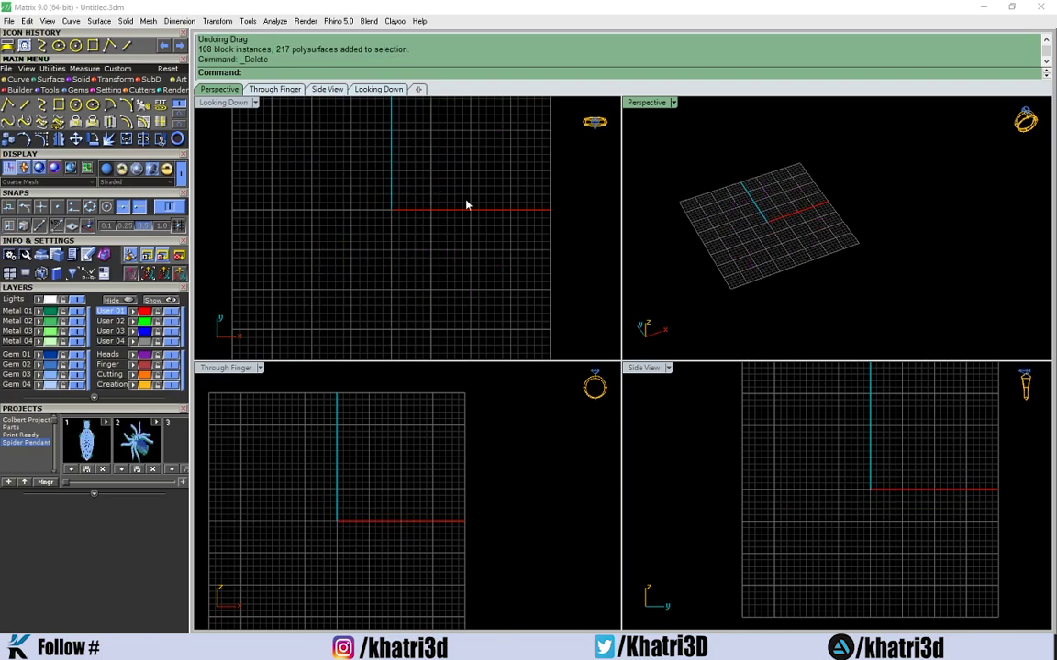
double_click(240, 105)
scroll(542, 275, "down", 3)
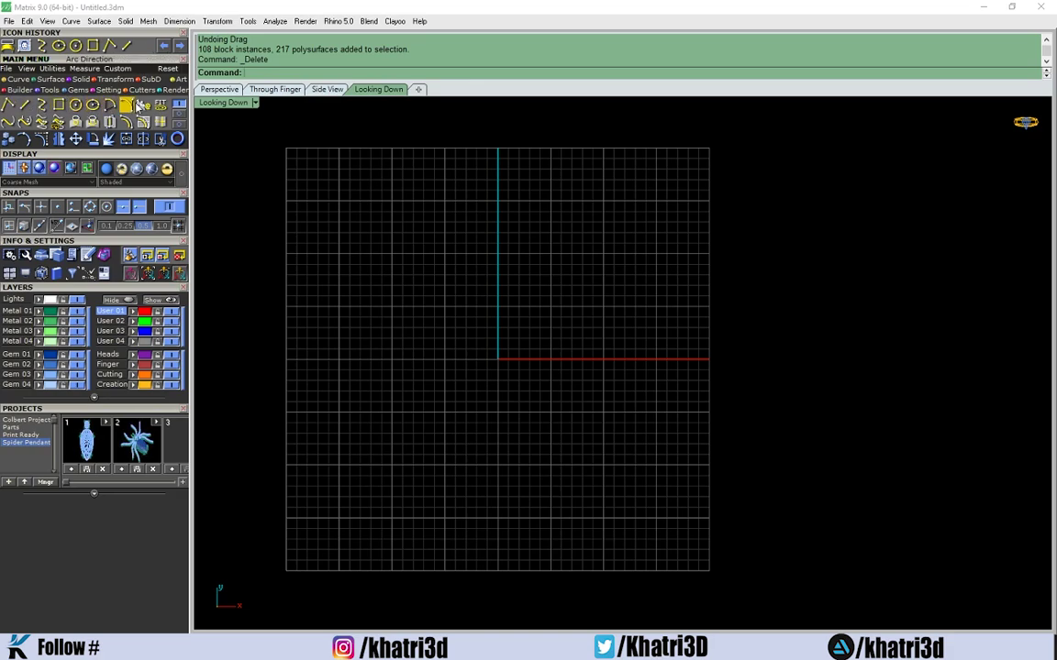
Step: Draw a square rectangle in the top view from two corner points
left_click(57, 108)
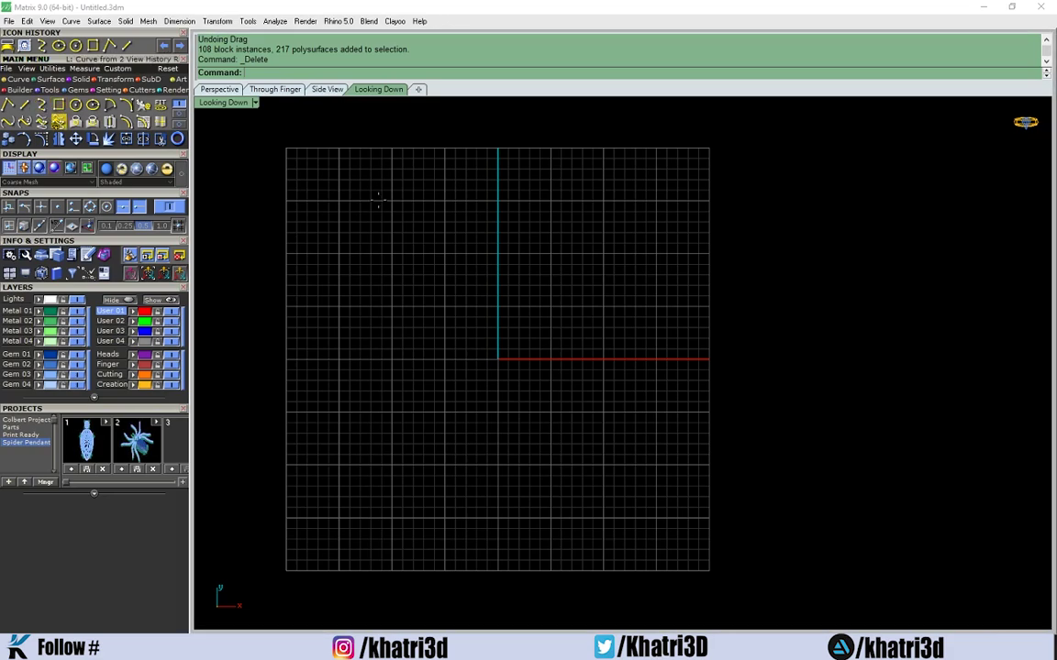
left_click(424, 245)
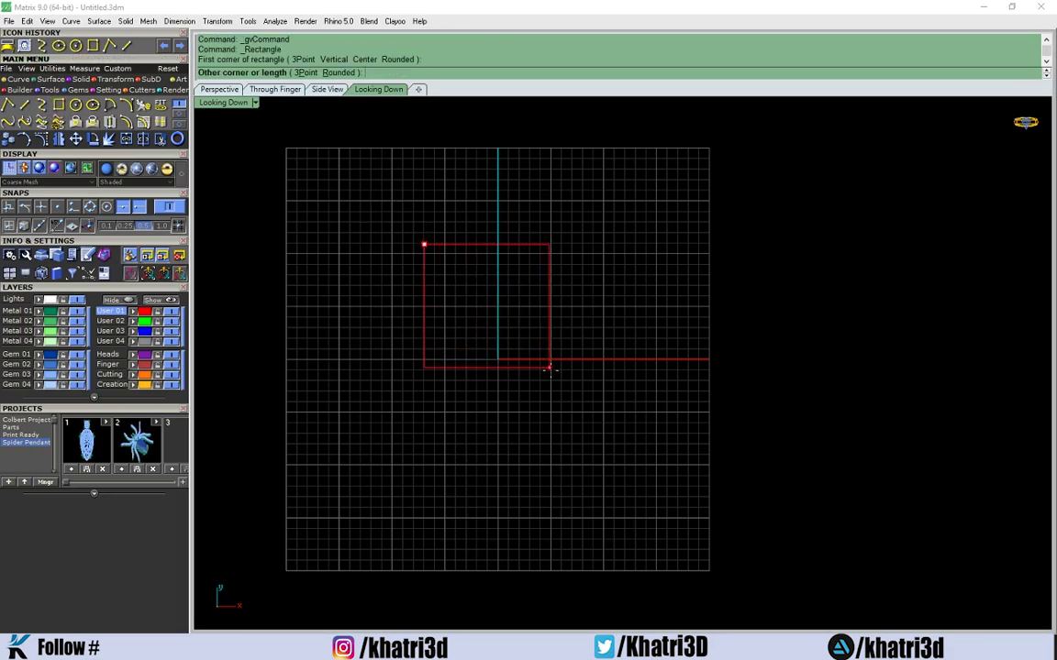
key("Escape")
left_click(576, 399)
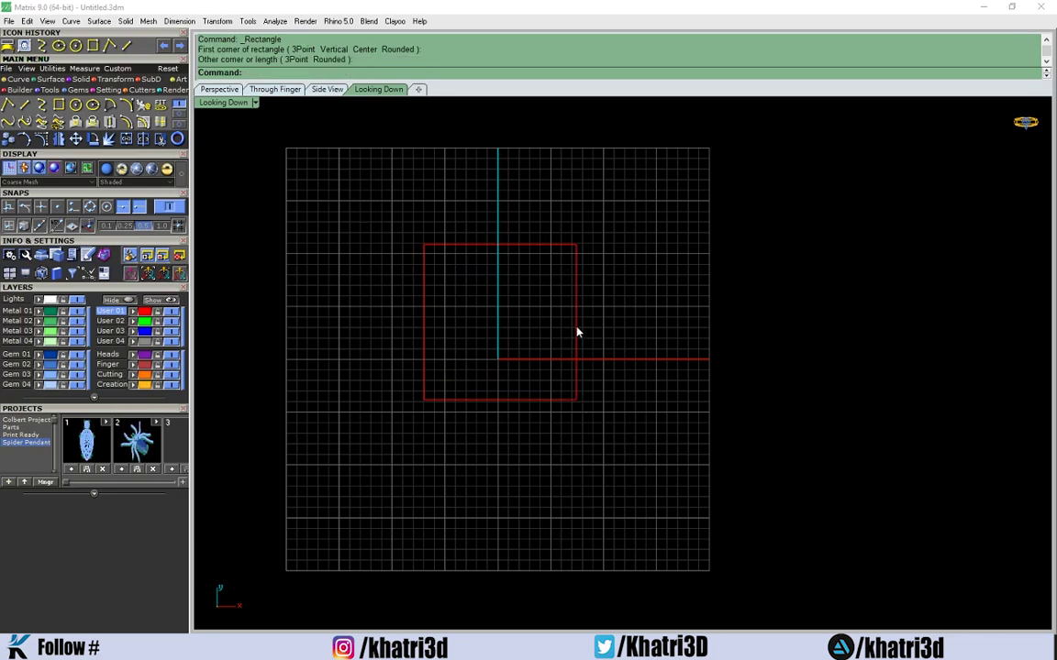
Step: Move the square to straddle the vertical axis above the origin line, cancelling a stray typed command
left_click(577, 332)
left_click_drag(577, 332, 540, 389)
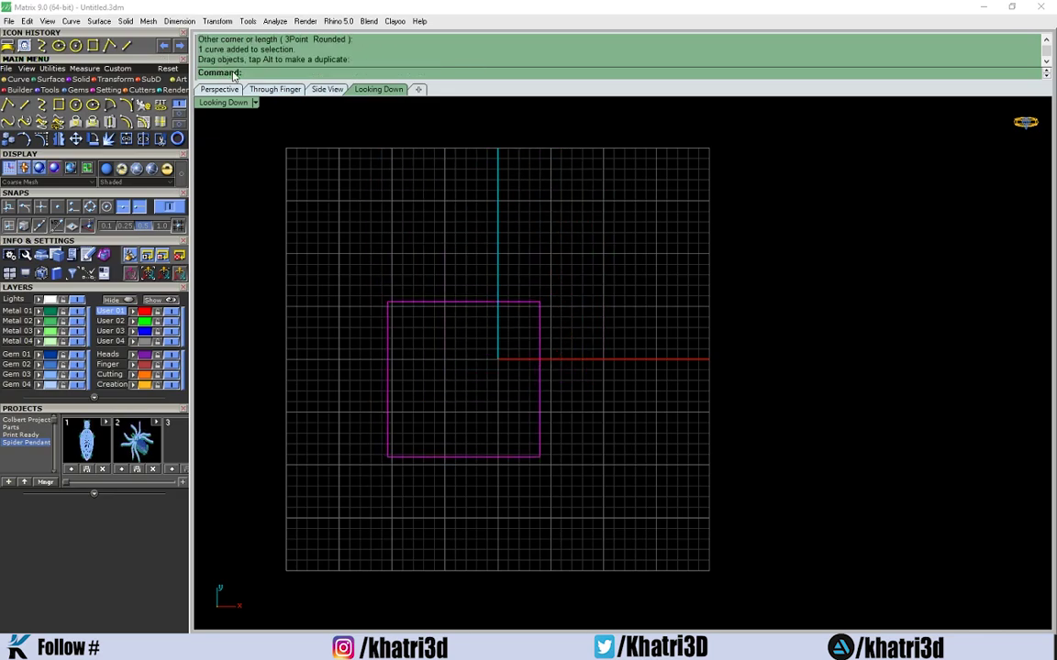
left_click_drag(465, 304, 477, 224)
scroll(467, 370, "down", 2)
left_click_drag(467, 370, 479, 384)
scroll(359, 178, "down", 2)
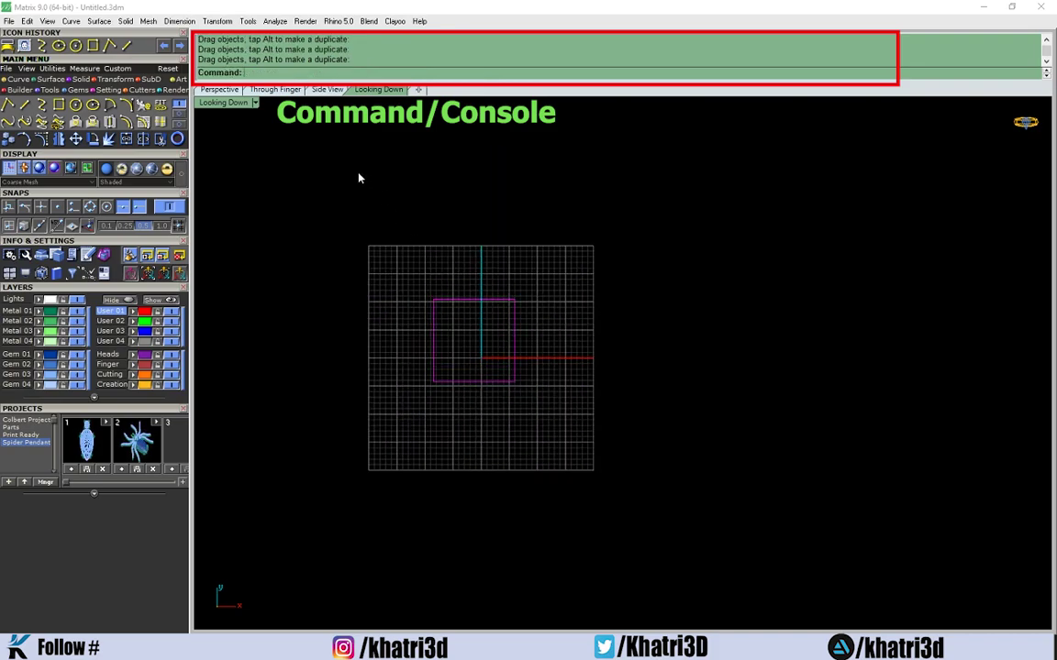
scroll(359, 178, "up", 3)
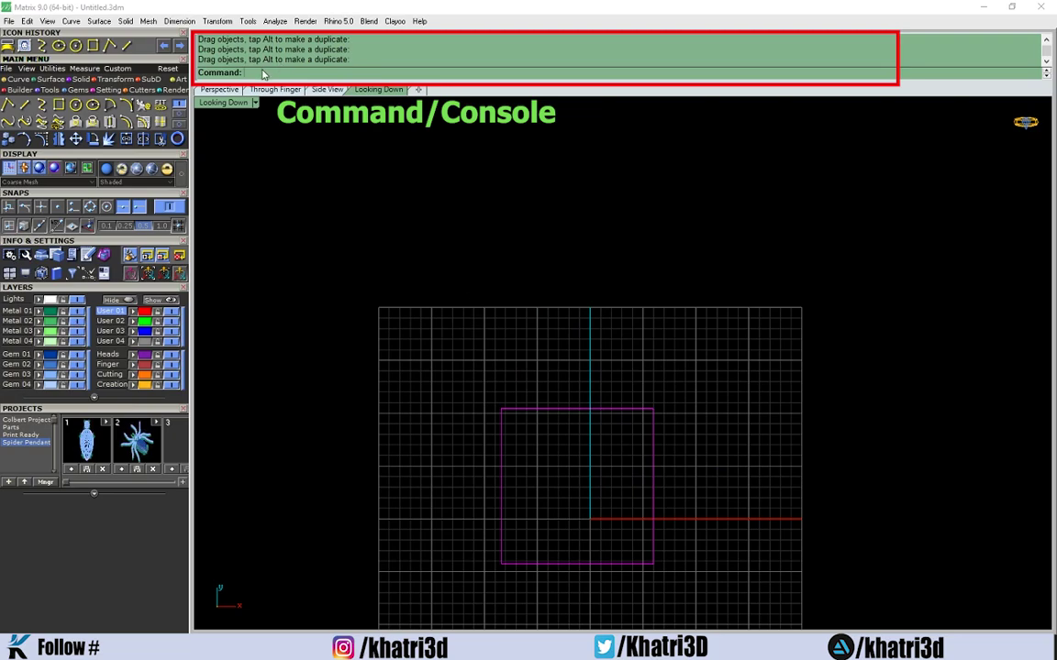
type("Sdada")
key("Escape")
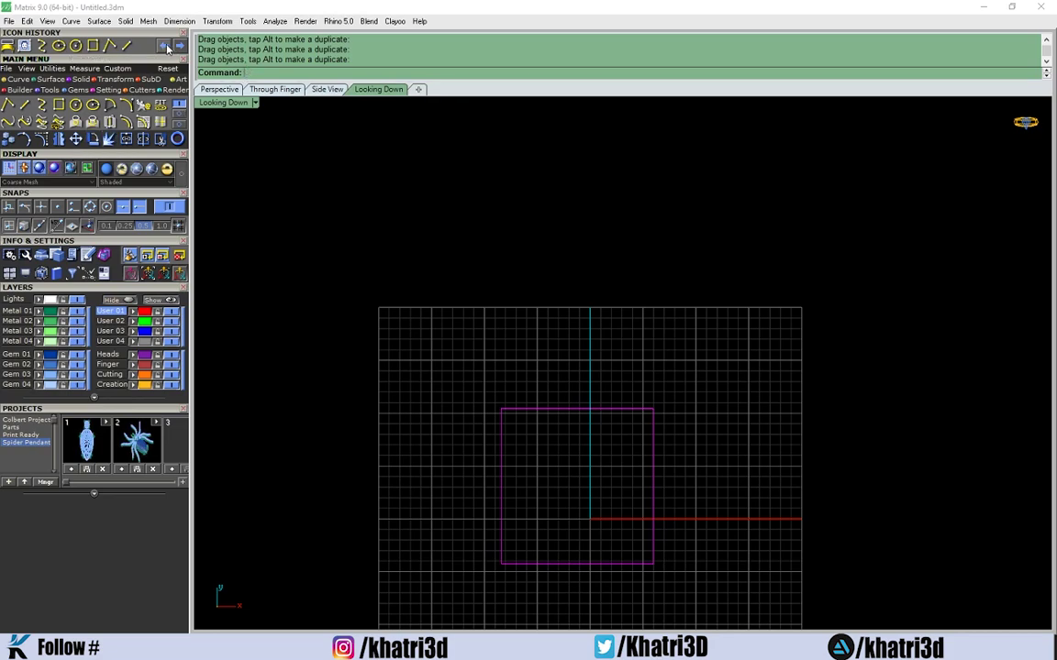
Step: Cancel a started Interp Curve, then drag the square off the grid's upper-left corner
left_click(38, 103)
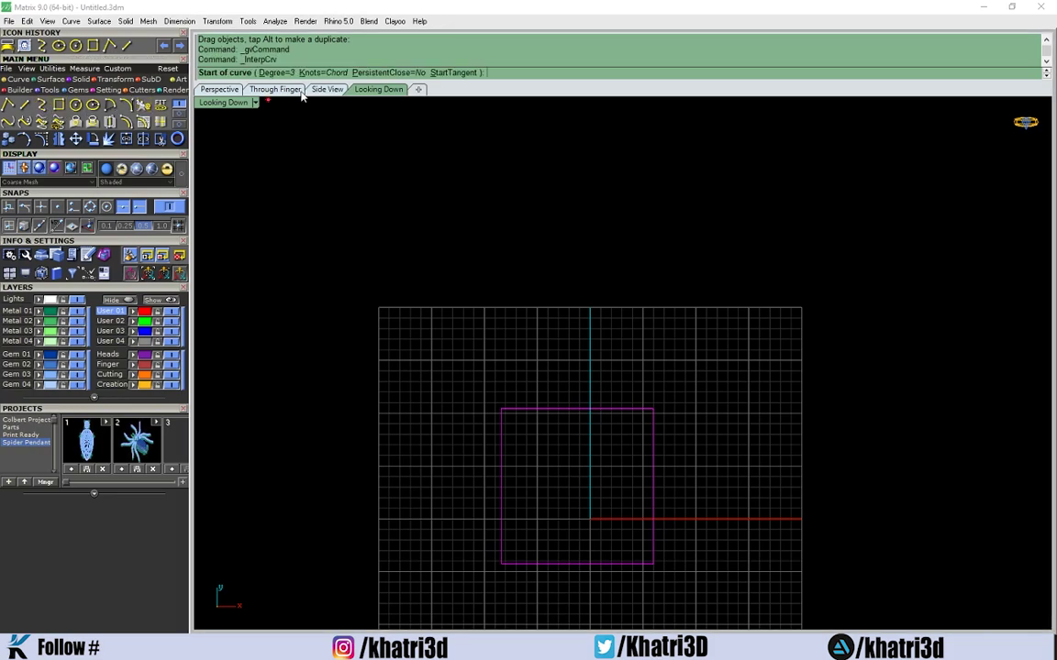
key("Escape")
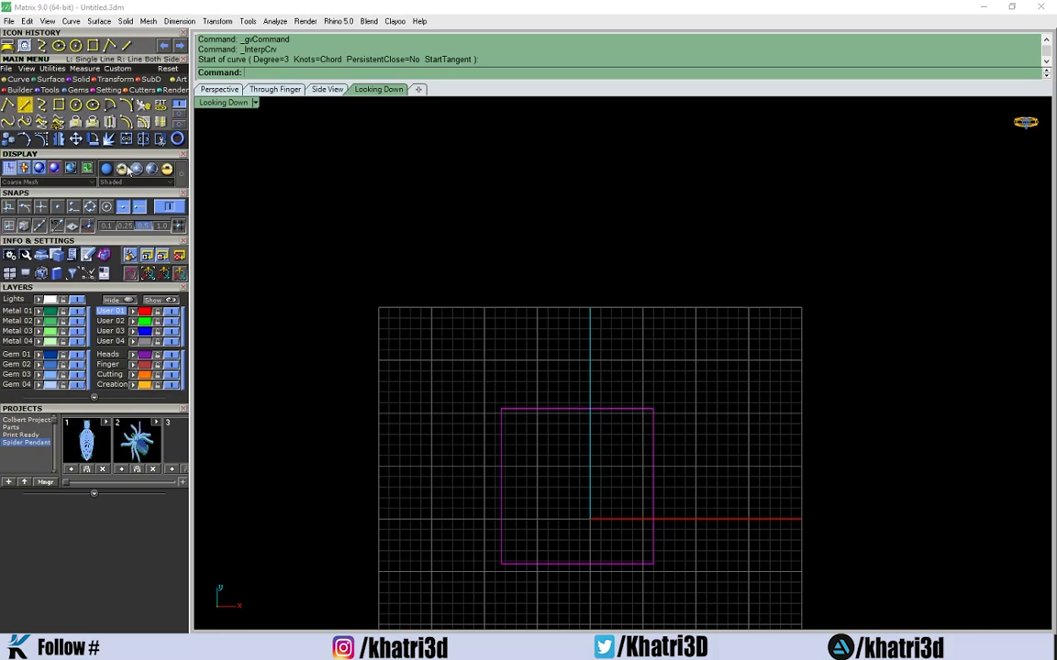
scroll(499, 350, "down", 2)
scroll(495, 350, "up", 4)
right_click_drag(535, 365, 507, 300)
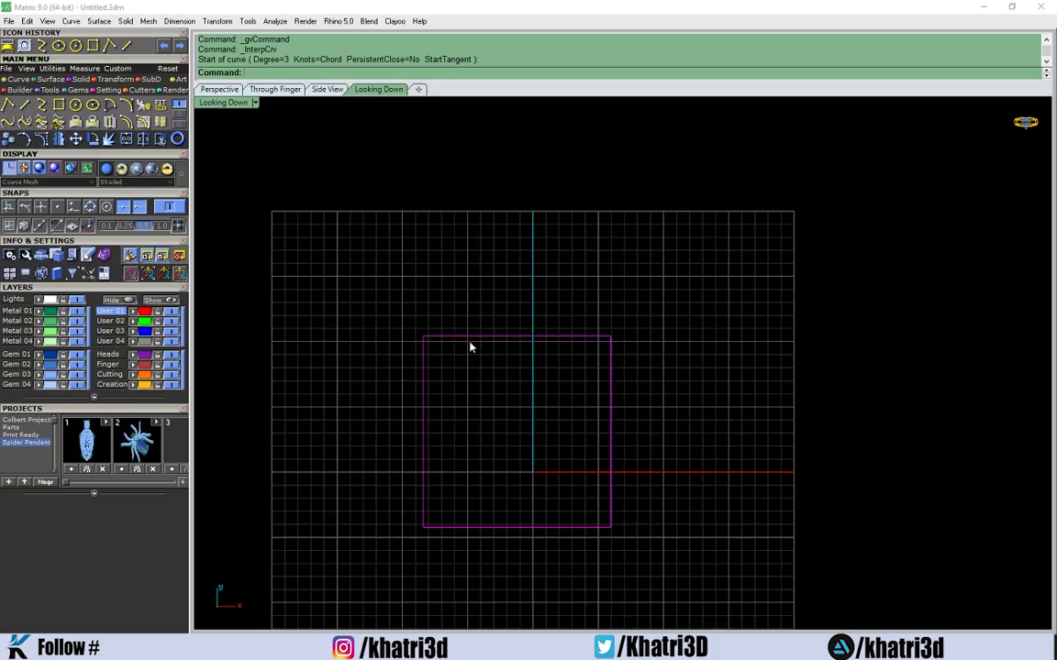
left_click_drag(470, 347, 306, 177)
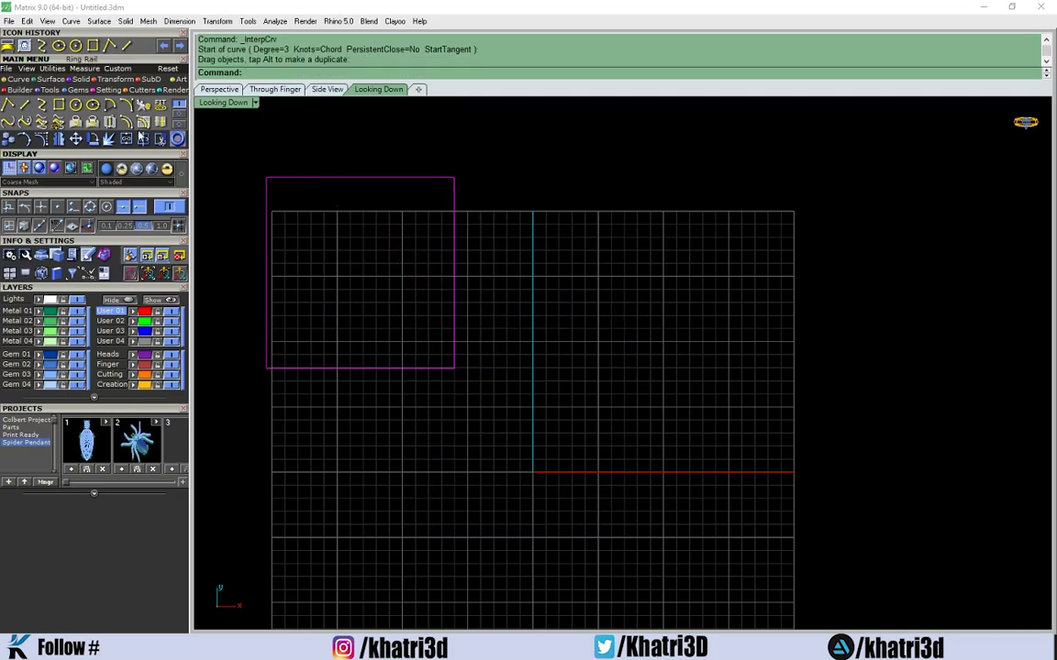
Step: Draw an 8.486-diameter circle and an upright ellipse near the square
left_click(73, 104)
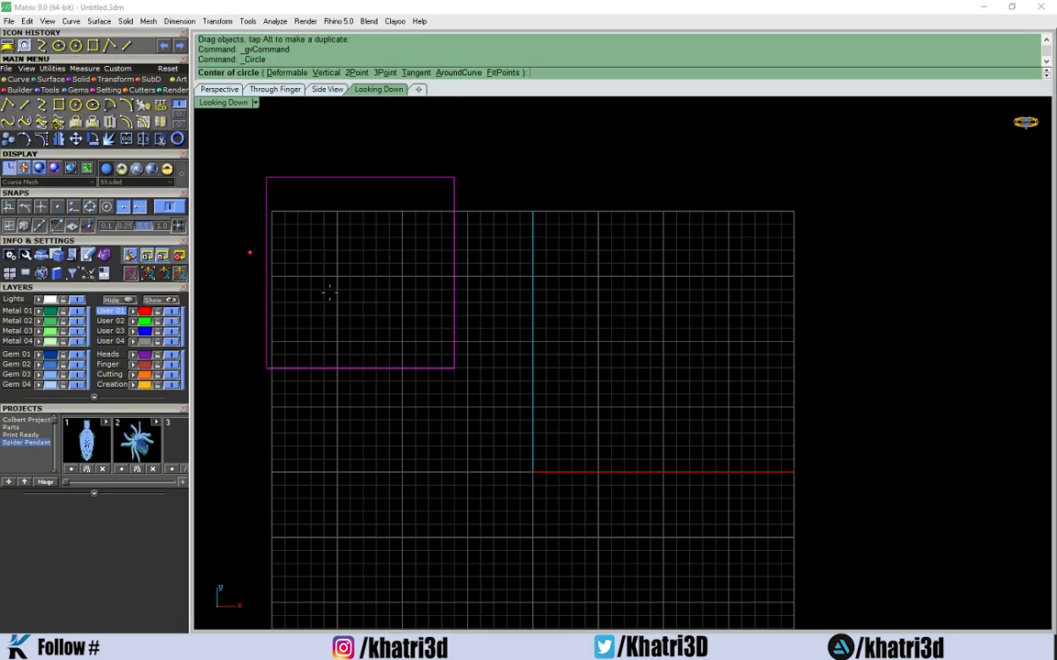
left_click(585, 296)
left_click(627, 370)
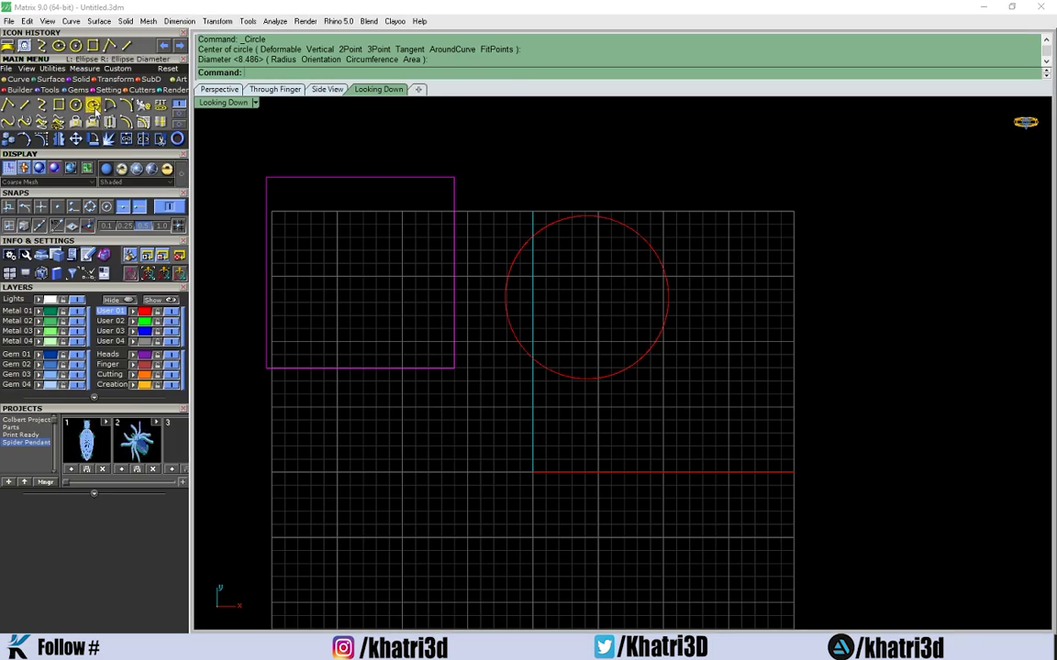
left_click(93, 106)
left_click(507, 469)
left_click(511, 535)
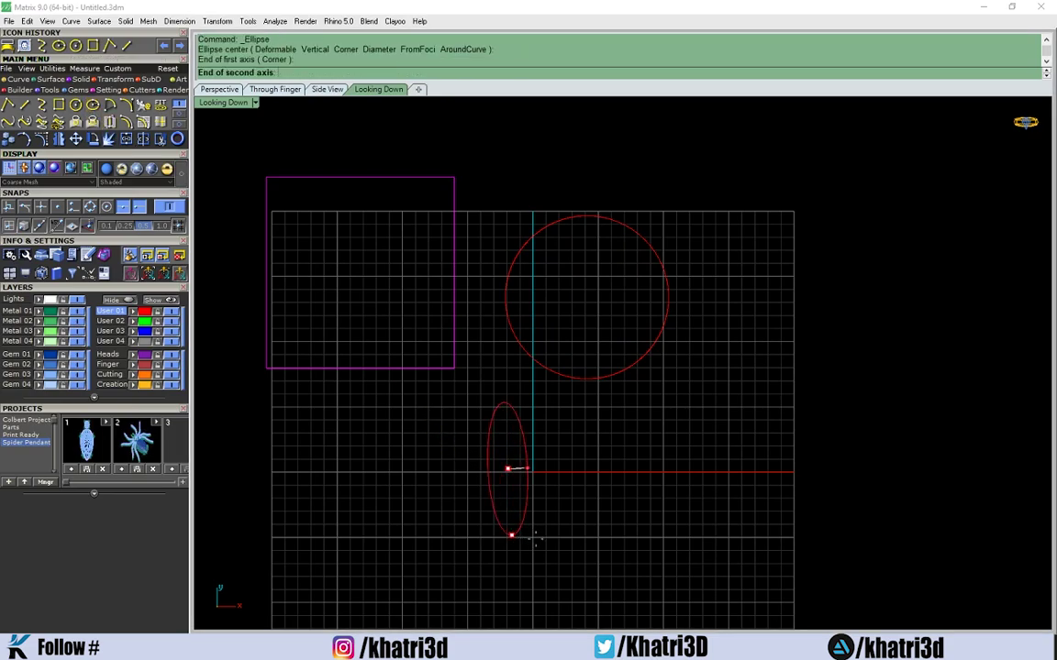
left_click(547, 529)
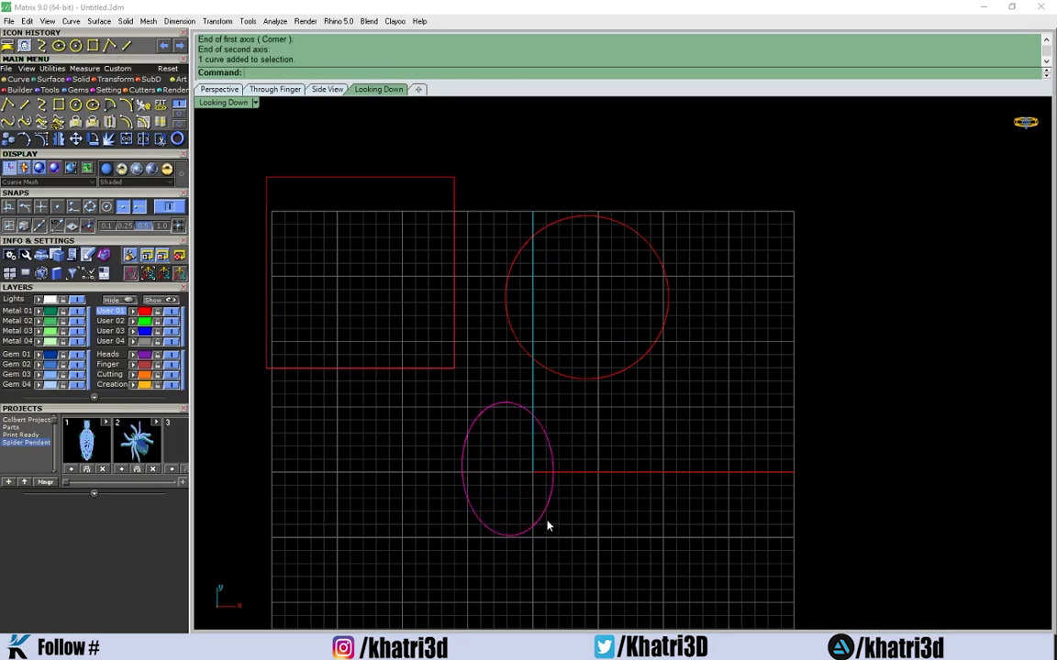
Step: Line up the ellipse and circle beside the square, then window-select and shift all three together
left_click_drag(546, 521, 837, 312)
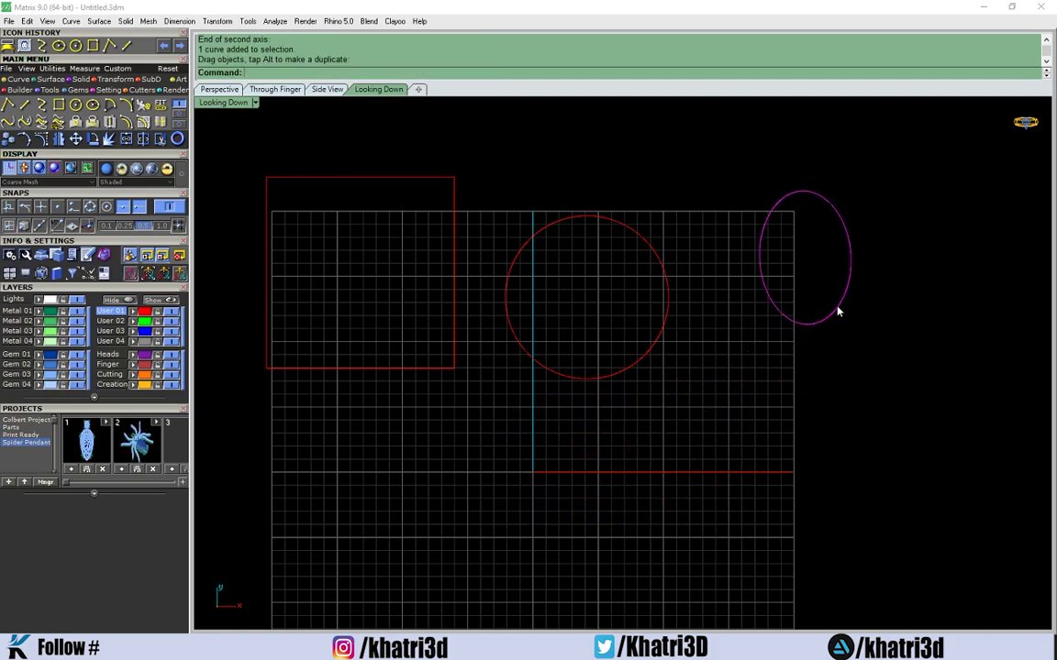
left_click_drag(667, 288, 689, 266)
left_click(772, 303)
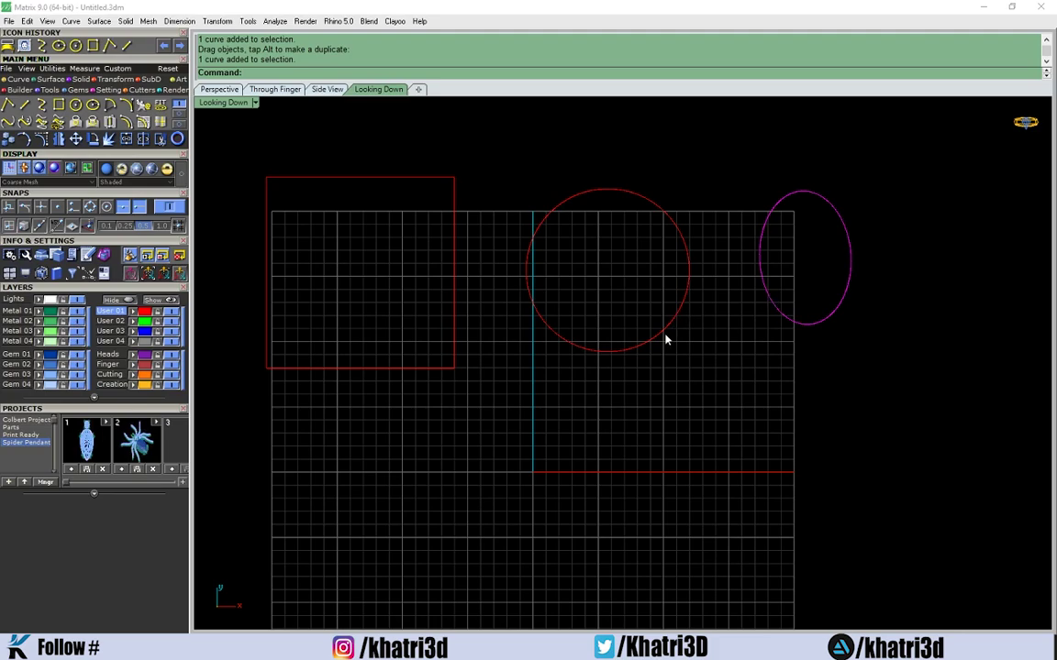
left_click_drag(926, 138, 402, 388)
left_click_drag(564, 349, 534, 232)
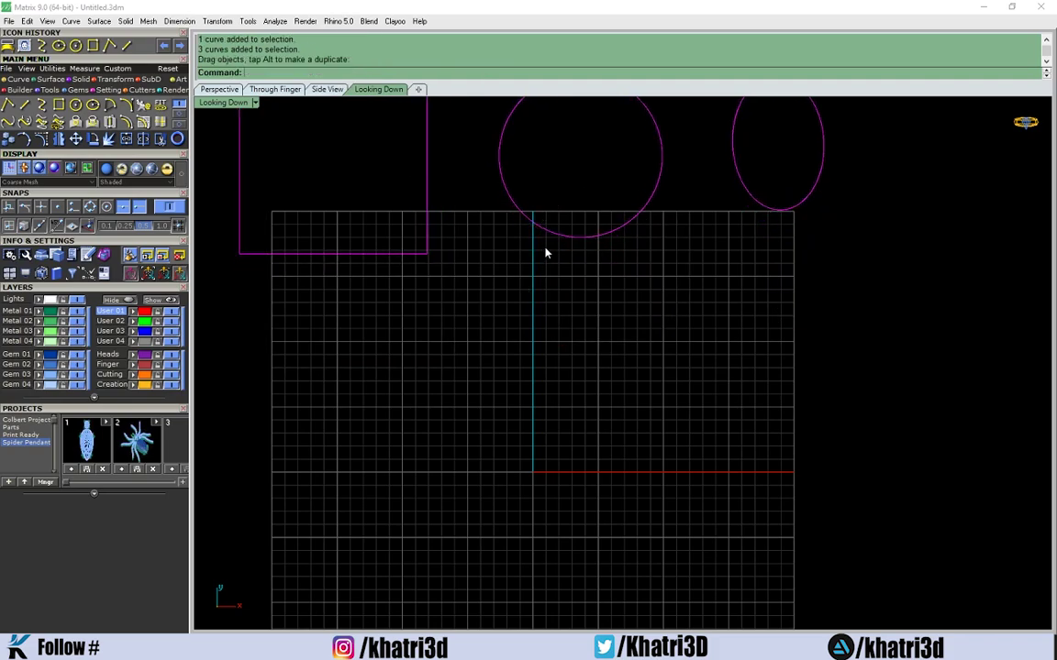
scroll(543, 252, "down", 2)
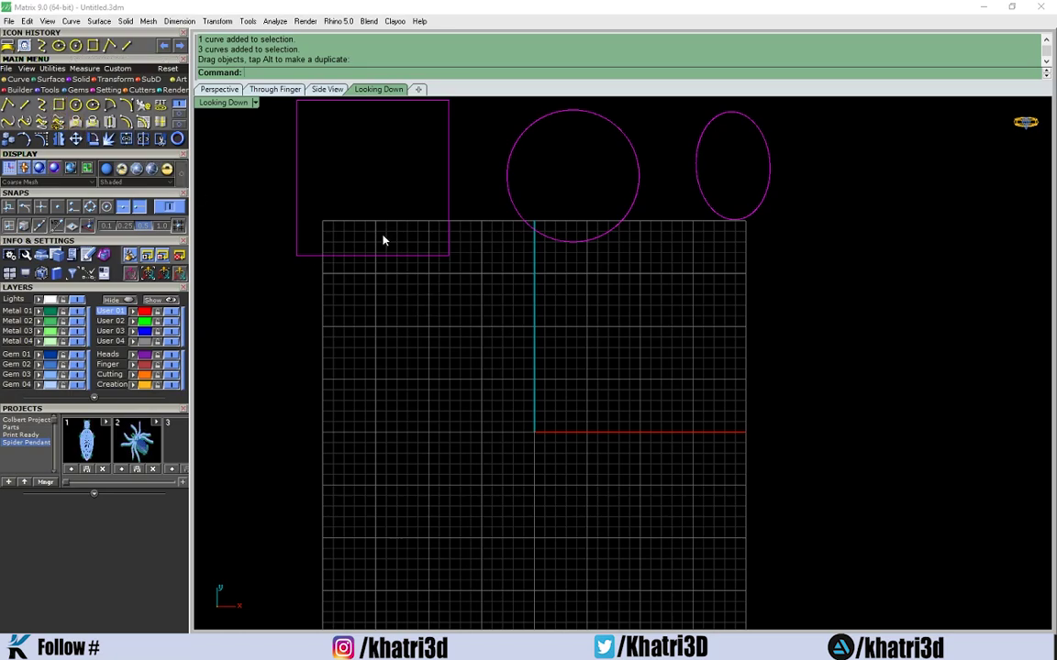
left_click_drag(400, 254, 379, 282)
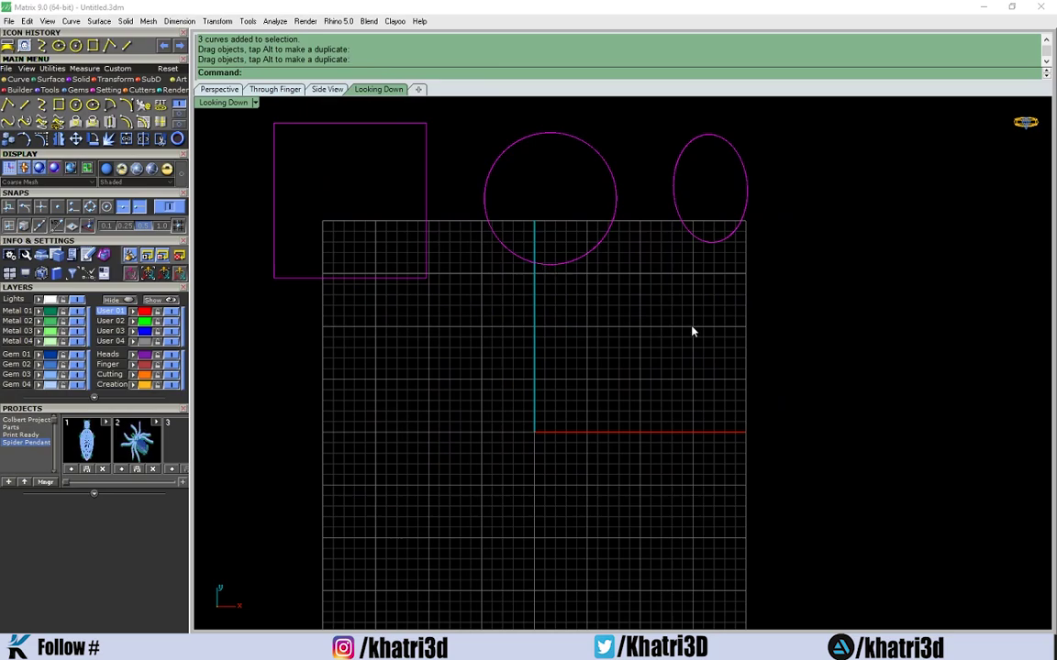
left_click_drag(794, 370, 229, 203)
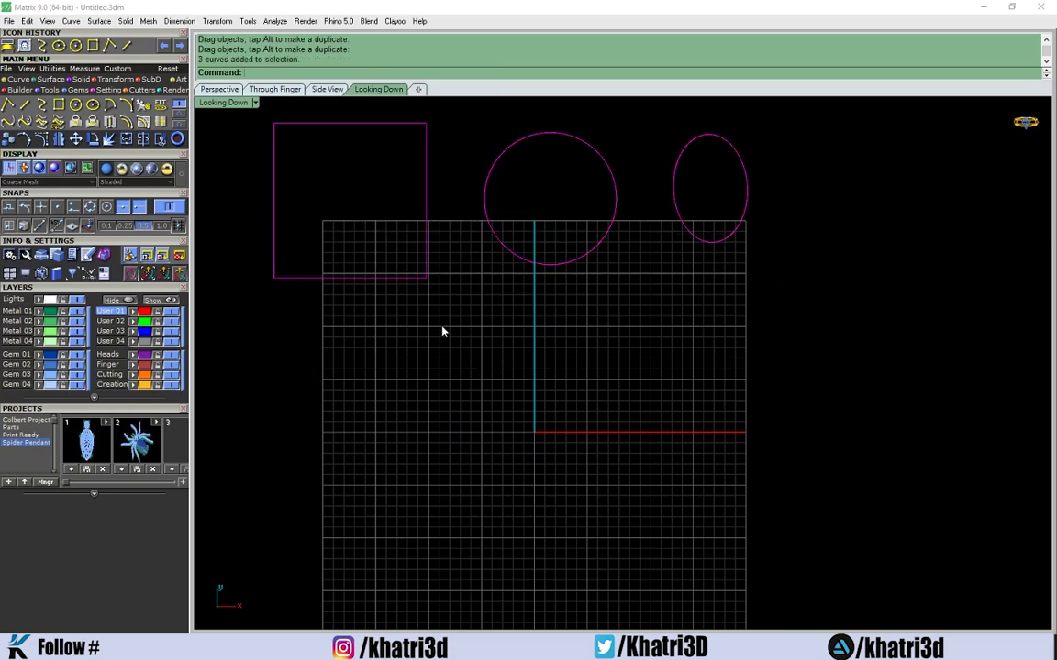
Step: Delete the three shapes, discard a three-point trial InterpCrv, and switch to the View tab
key("Delete")
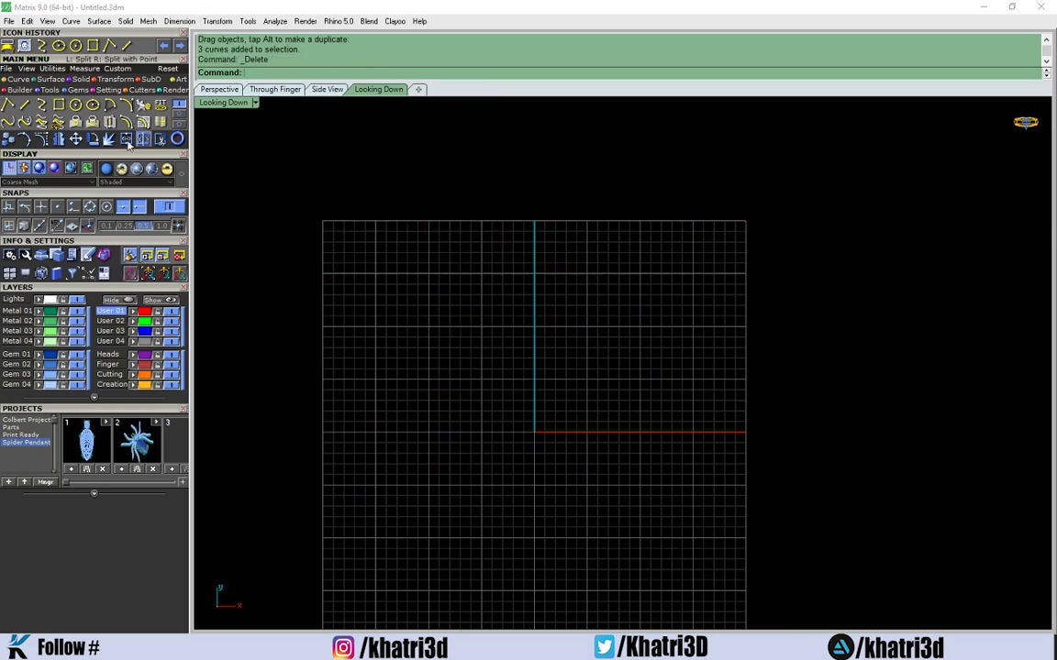
type("interpcrv")
key("Return")
left_click(441, 308)
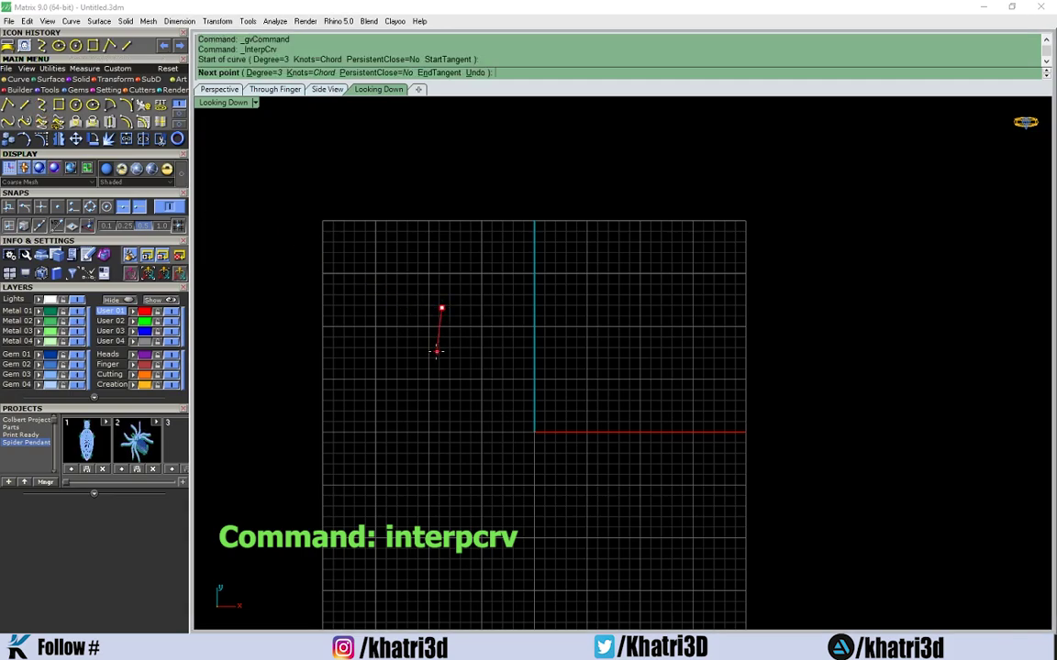
left_click(415, 338)
left_click(387, 418)
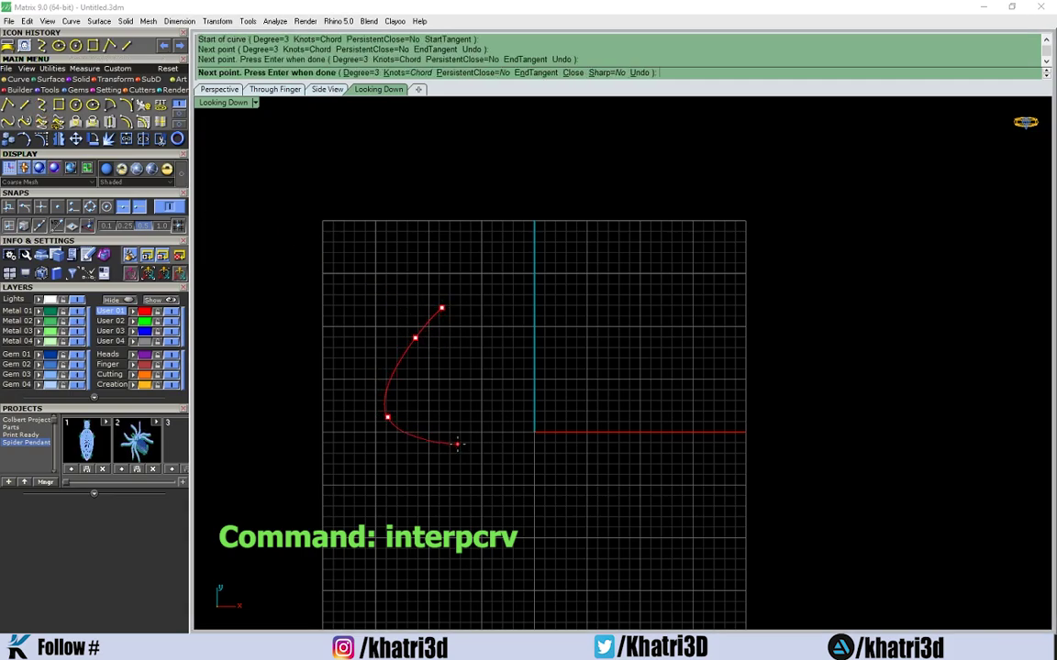
key("Escape")
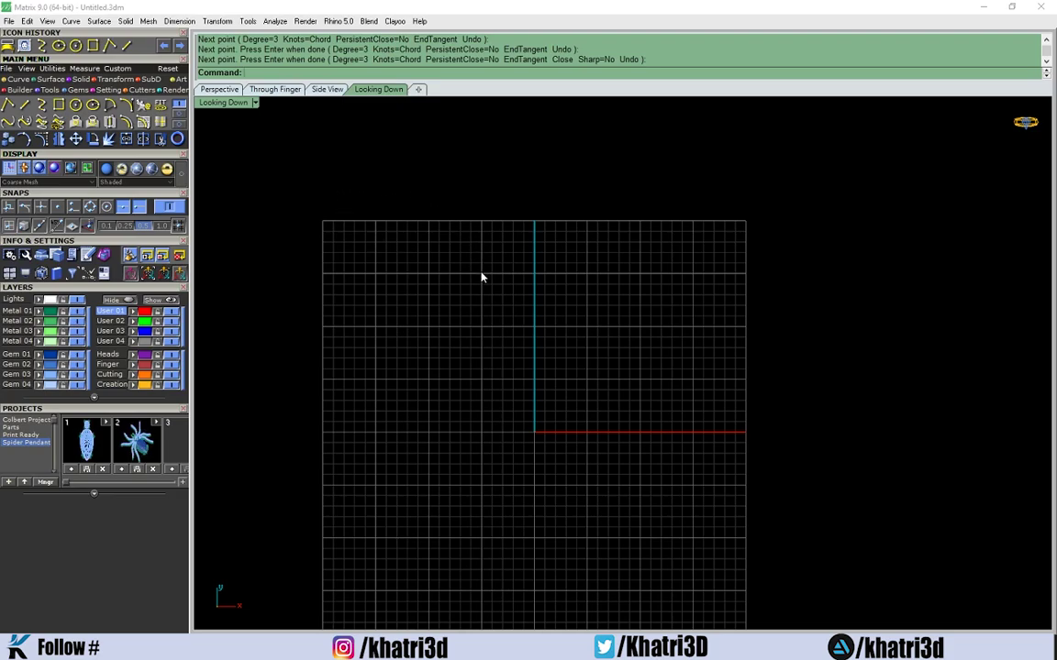
left_click(28, 70)
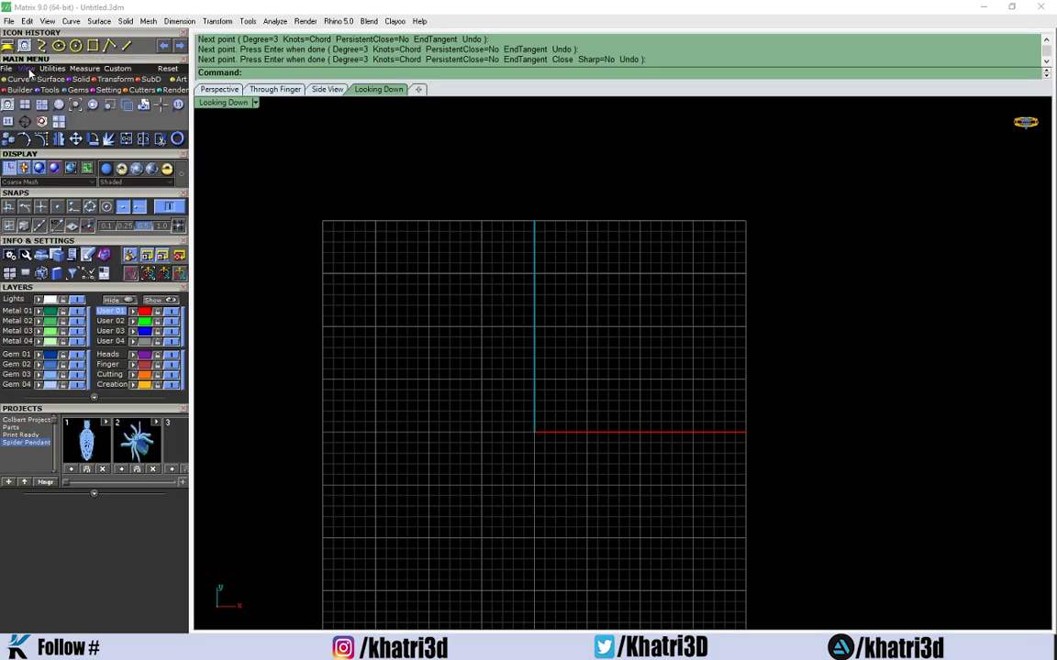
Step: Place the Locket leaf JPG as a picture frame above the grid's top edge and select it
scroll(578, 338, "down", 1)
scroll(608, 338, "up", 2)
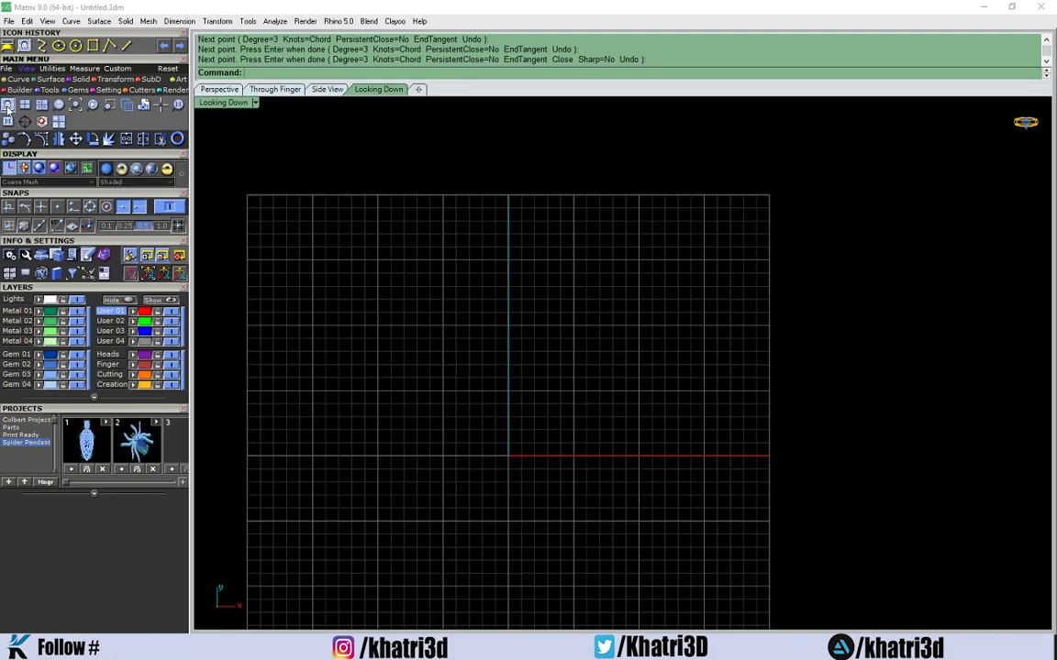
left_click(8, 106)
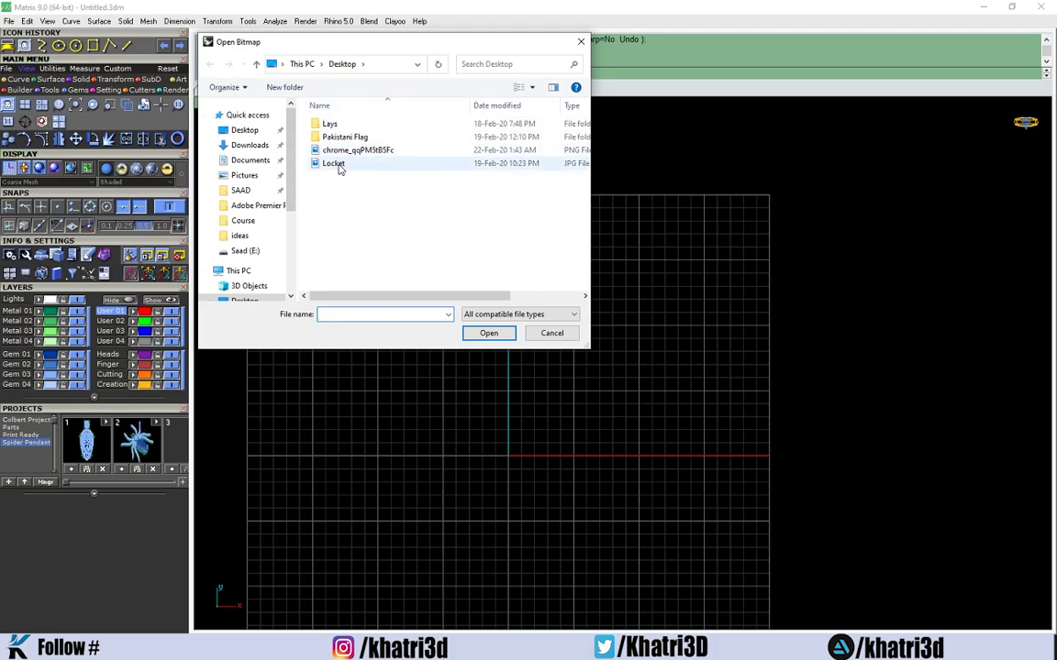
left_click(336, 165)
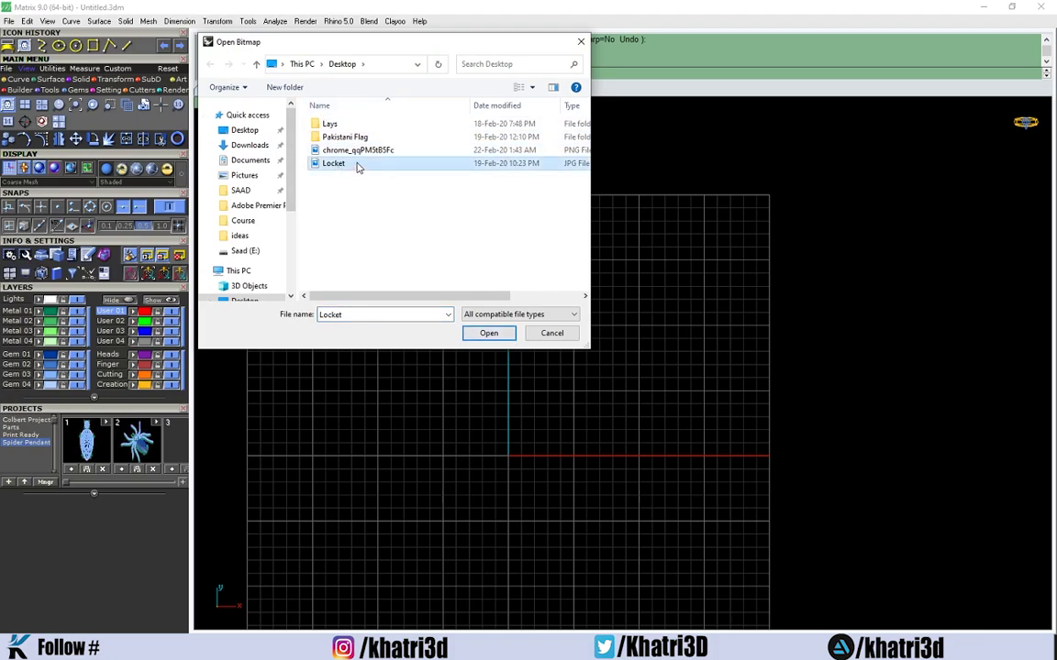
left_click(357, 150)
left_click(488, 333)
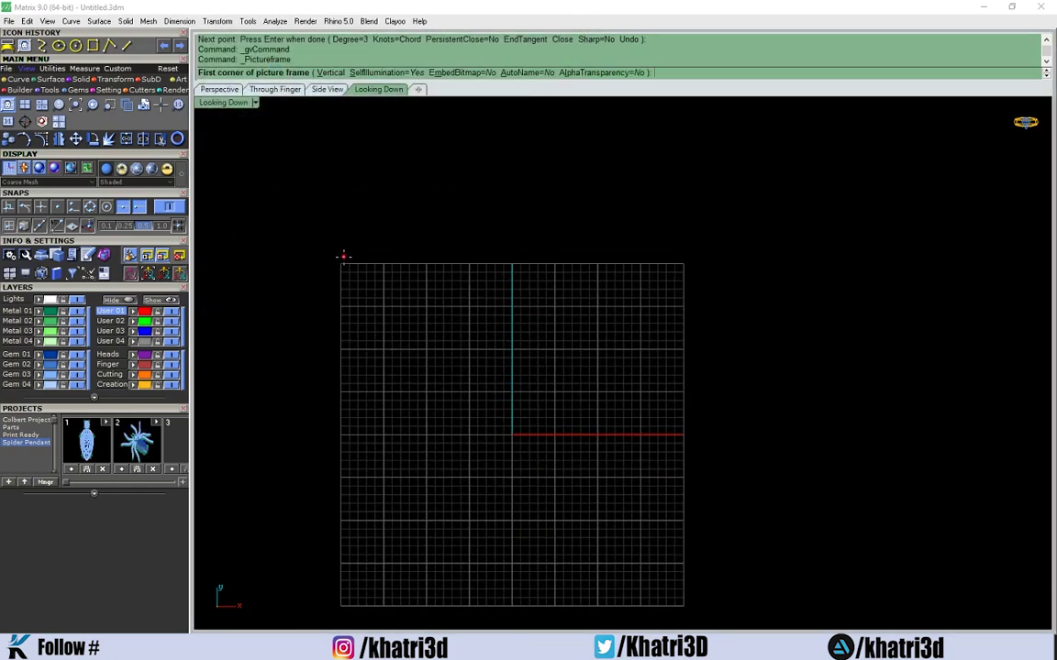
left_click(341, 263)
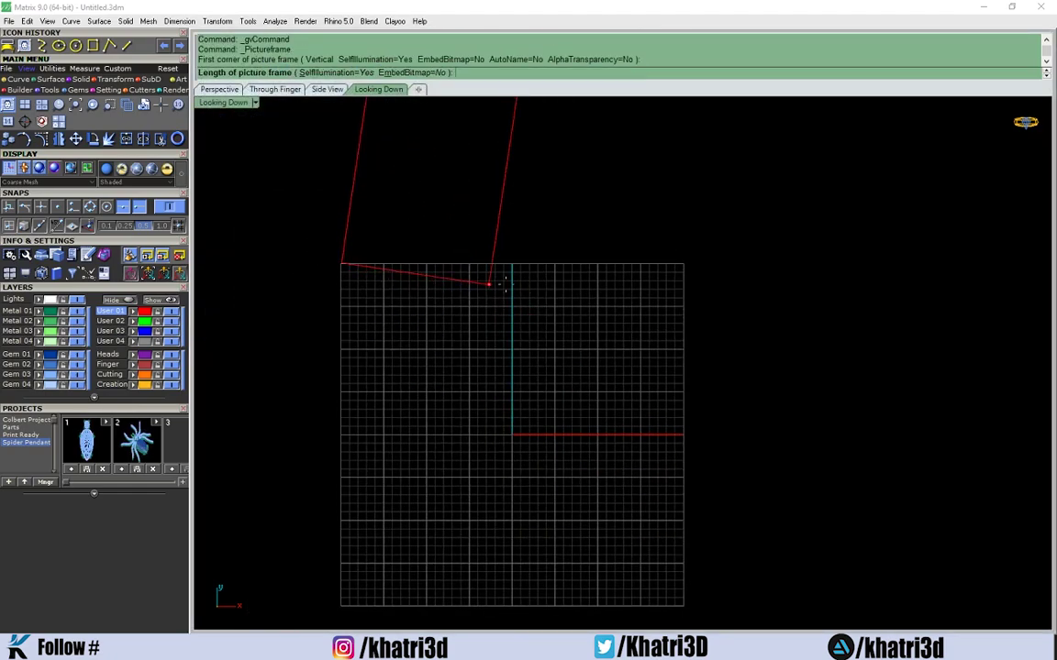
left_click(680, 263)
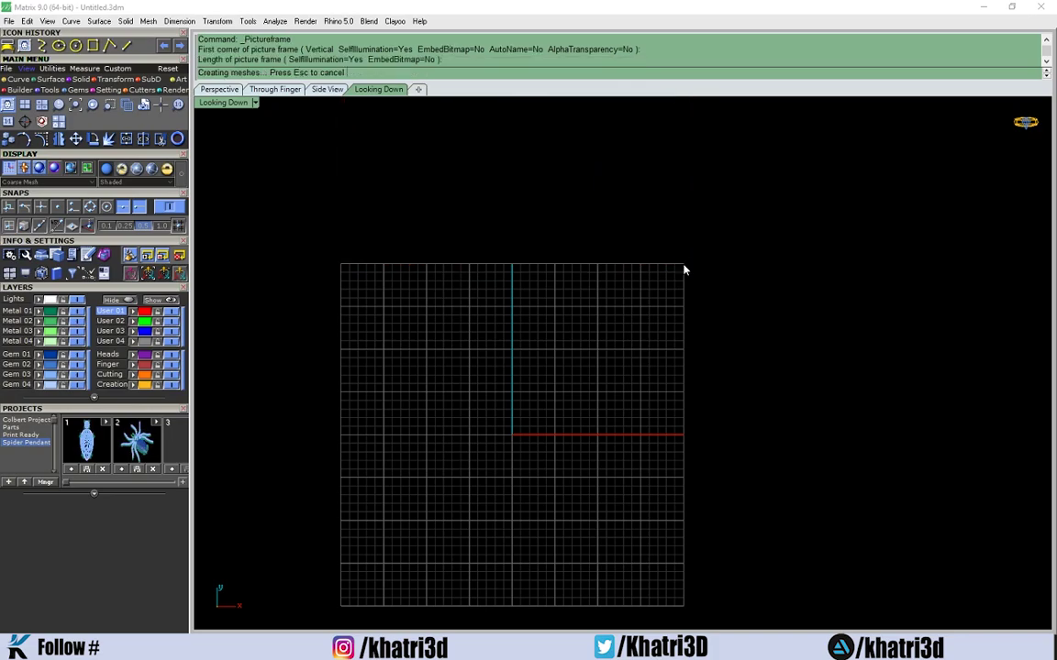
left_click(570, 228)
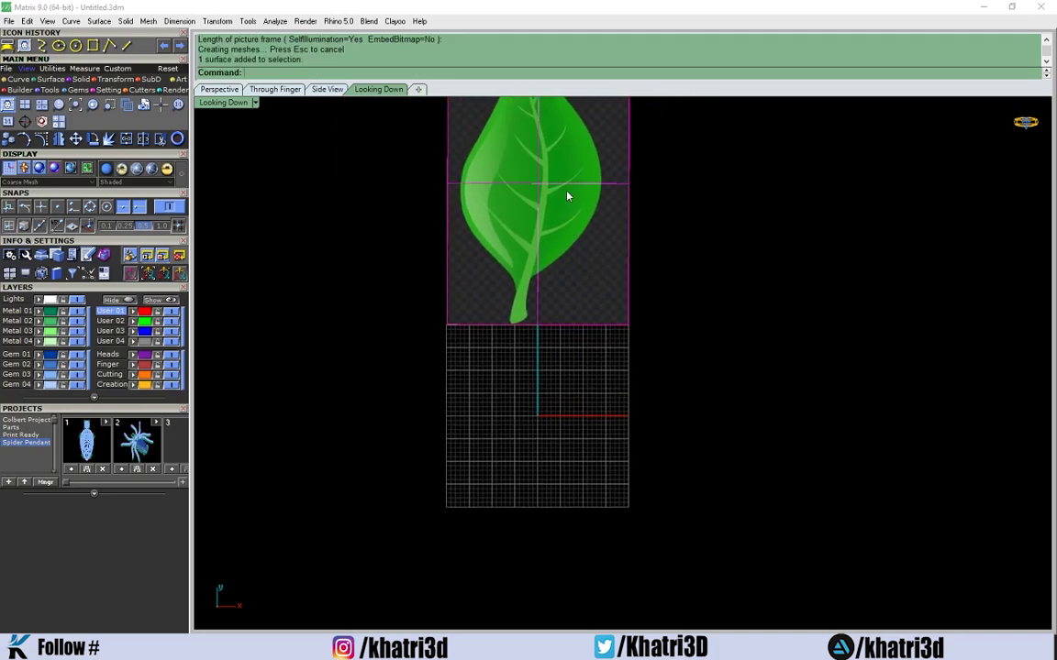
Step: Move the leaf picture down and draw a trial rectangle and circle beside it
left_click_drag(566, 179, 575, 366)
scroll(660, 312, "up", 2)
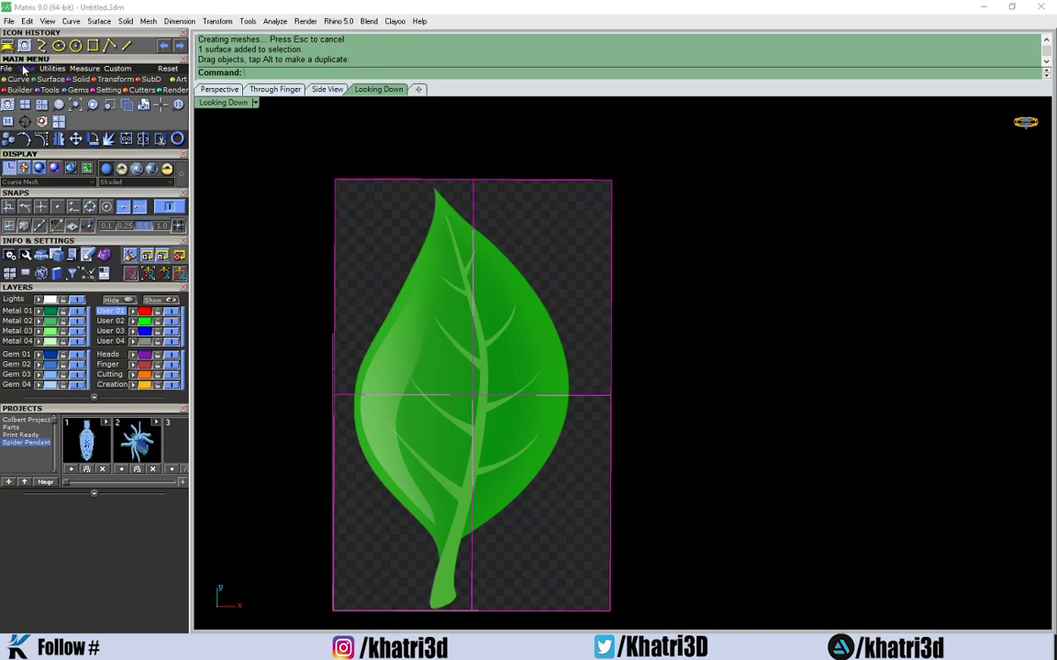
left_click(93, 45)
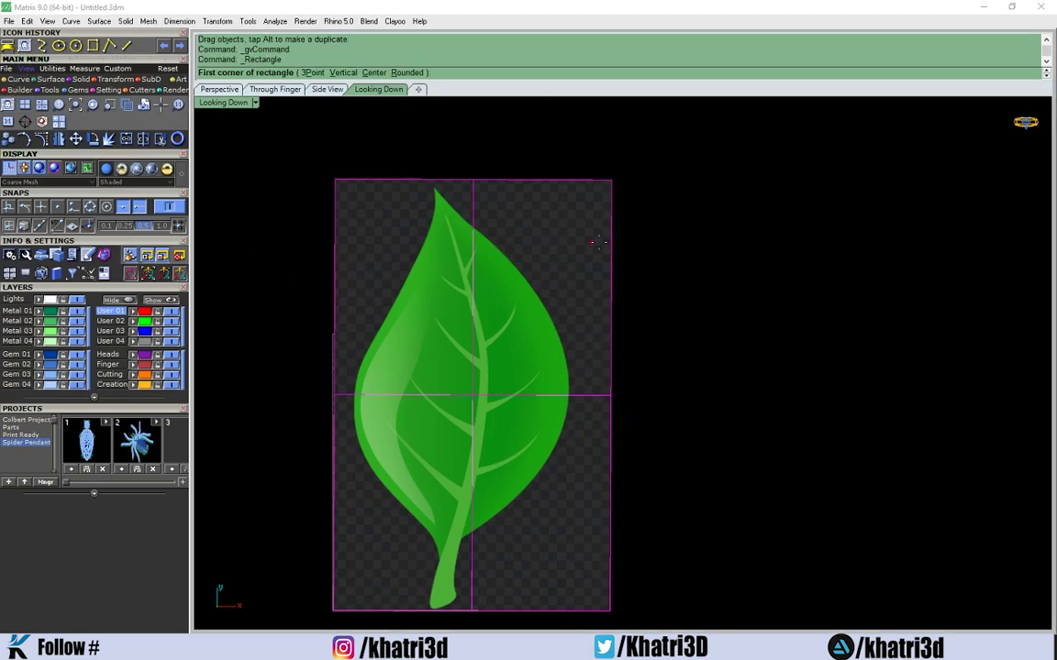
left_click(577, 243)
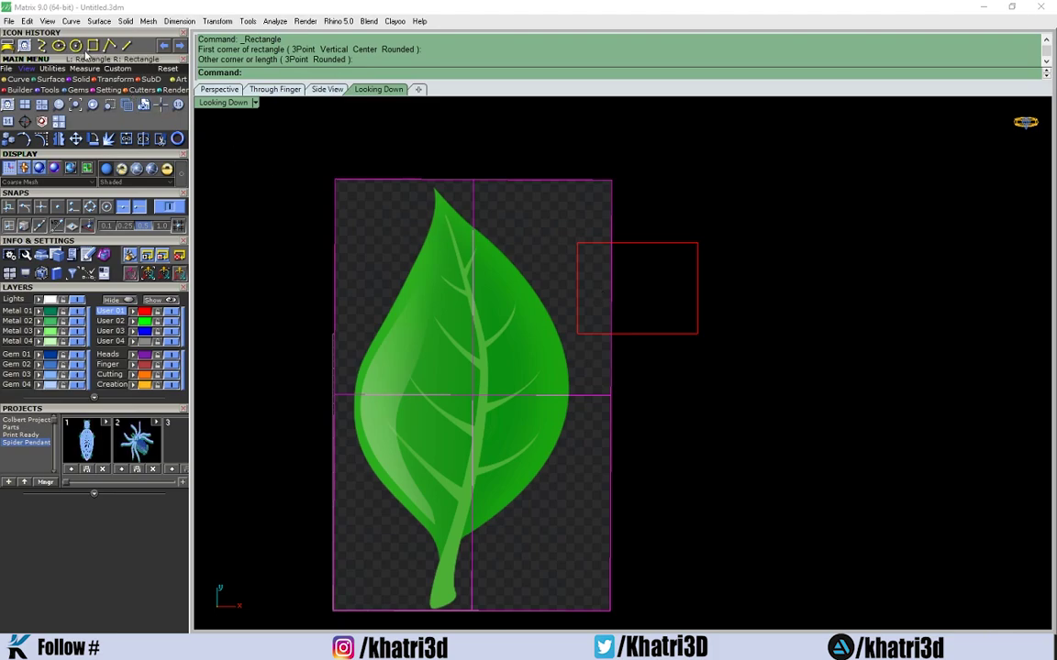
left_click(58, 46)
left_click(680, 261)
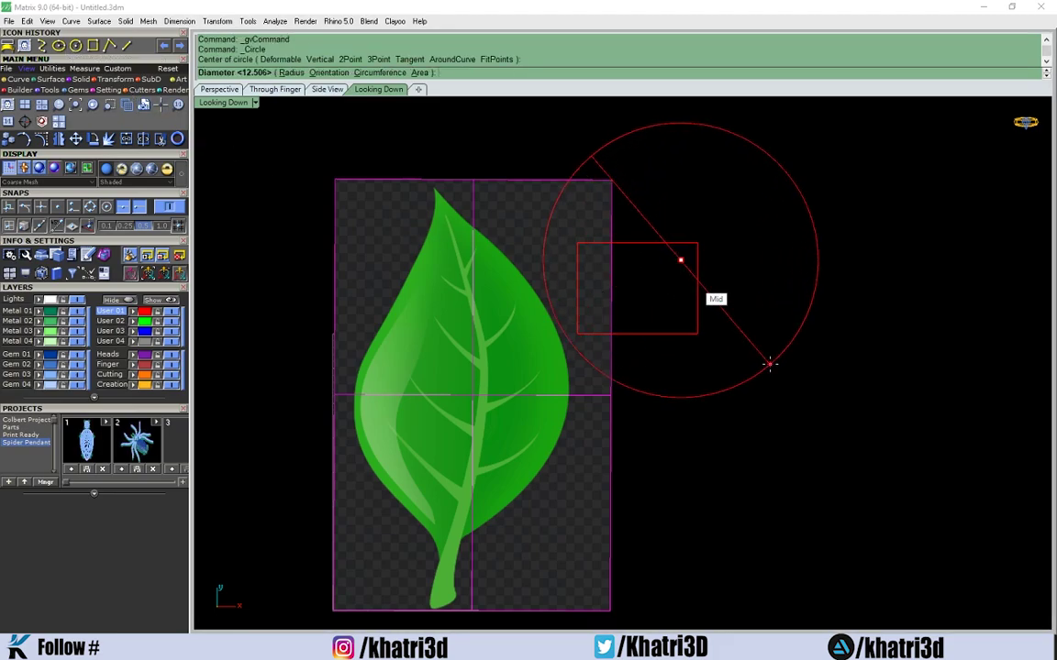
left_click(700, 296)
Step: Delete the trial rectangle and circle and recentre the view on the leaf
left_click_drag(804, 441, 655, 212)
key("Delete")
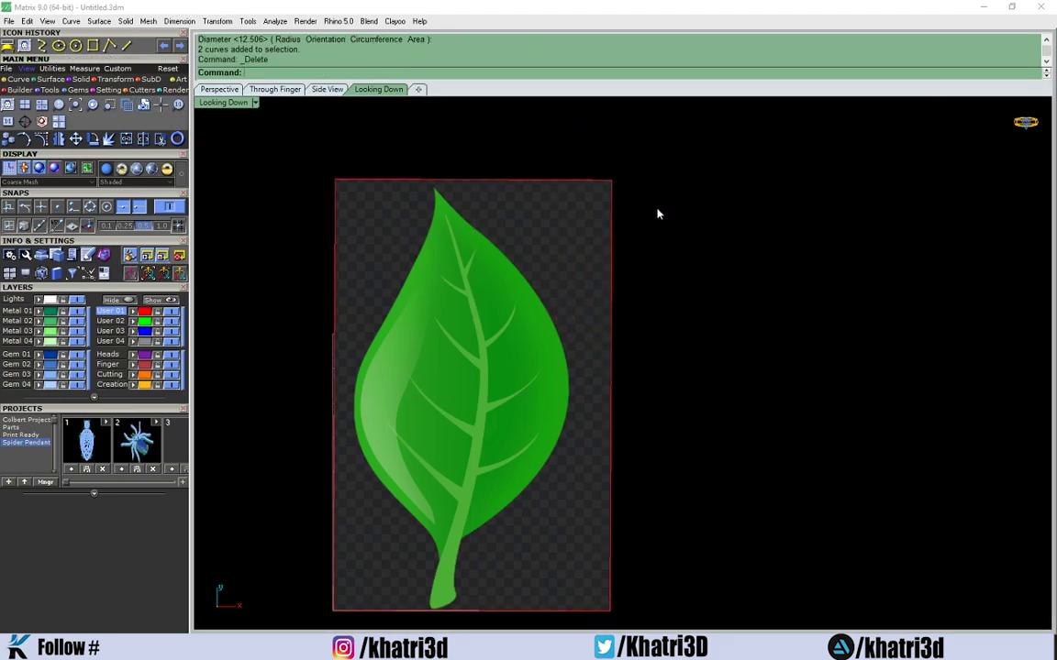
key("Home")
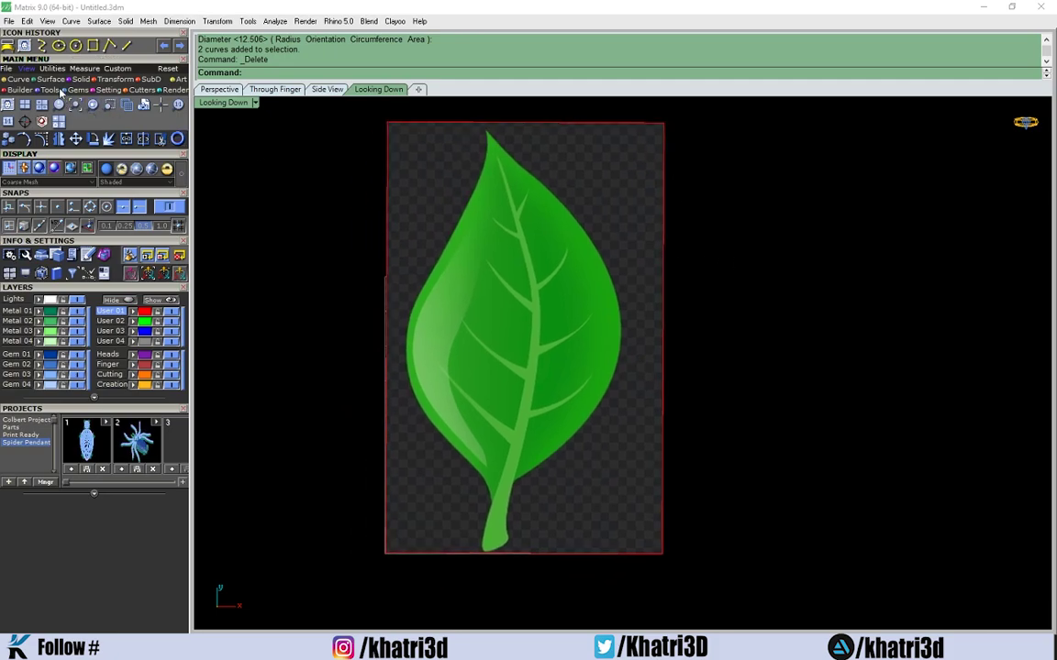
Step: Start an interpolated curve at the leaf tip and place points down the leaf's right edge
left_click(42, 50)
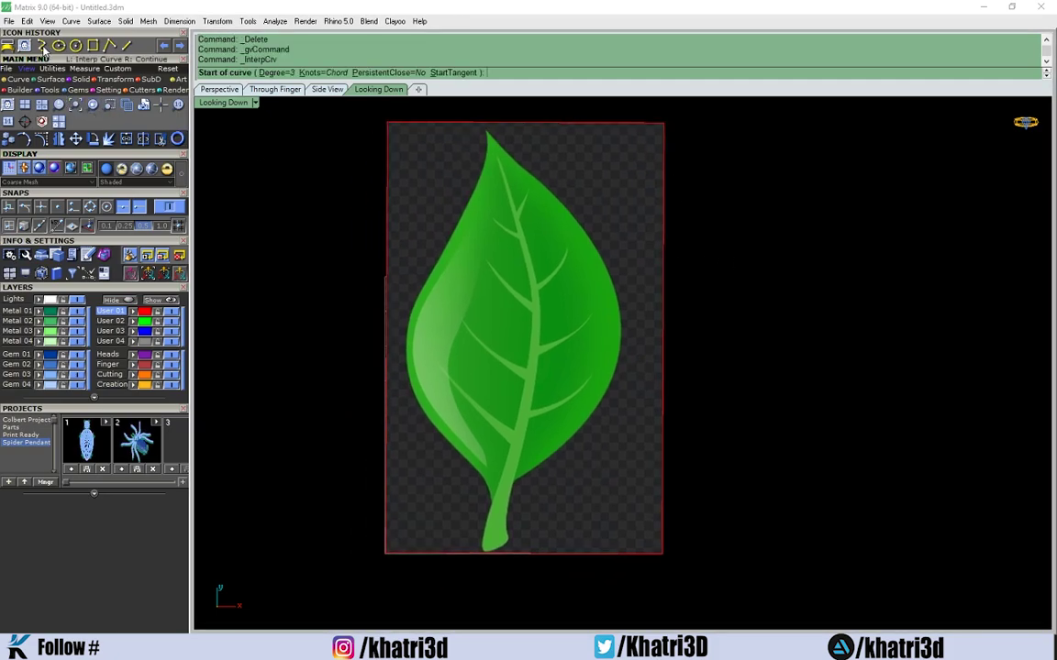
scroll(520, 162, "up", 4)
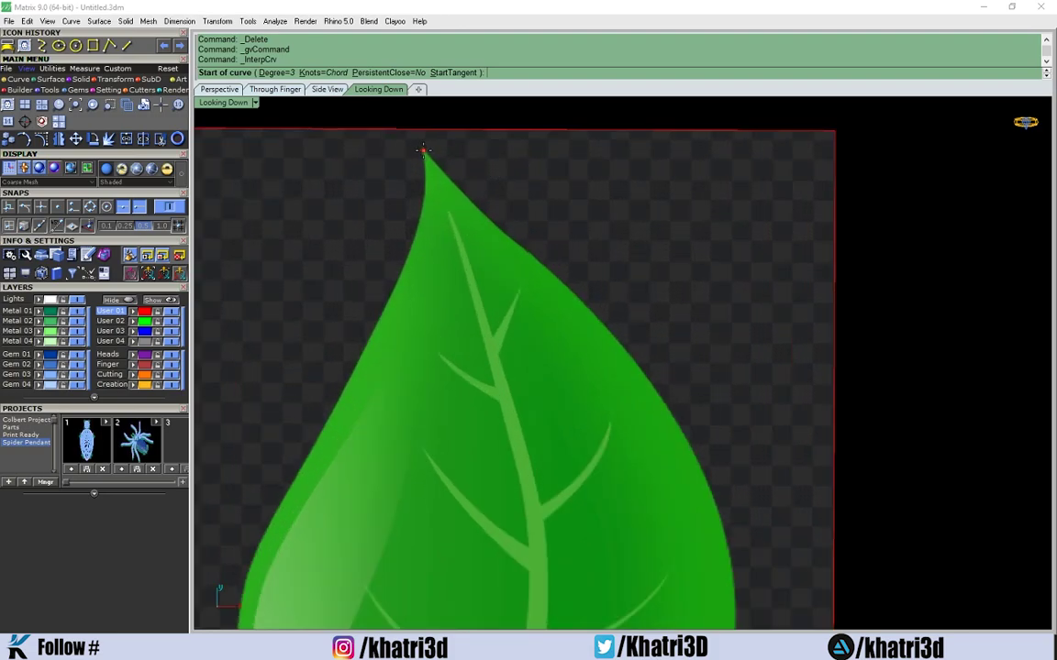
left_click(422, 149)
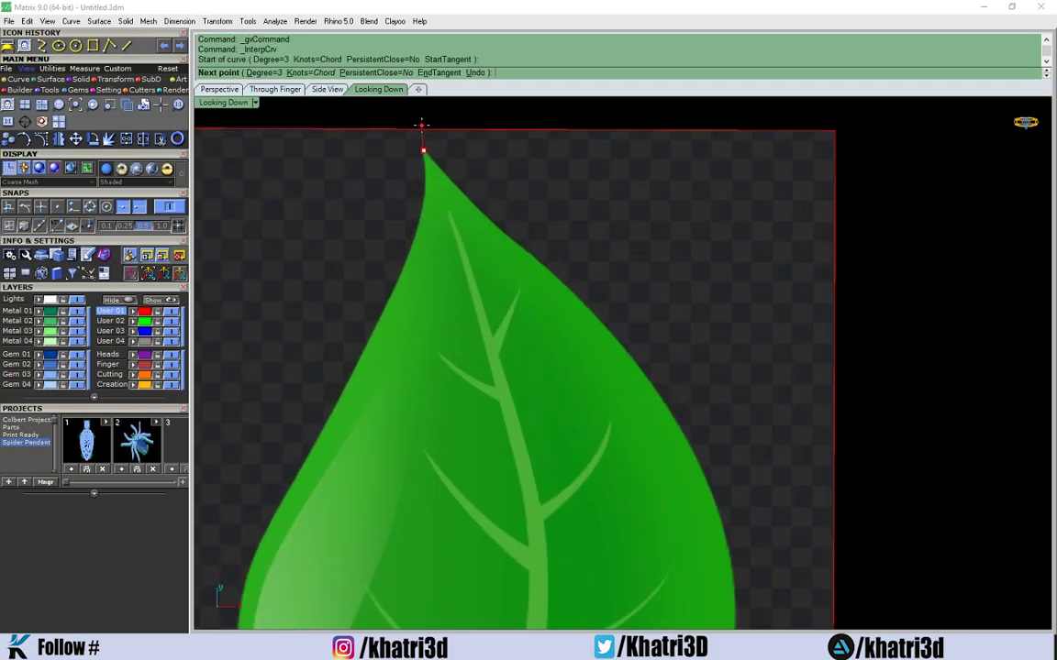
left_click(450, 180)
right_click_drag(449, 179, 344, 106)
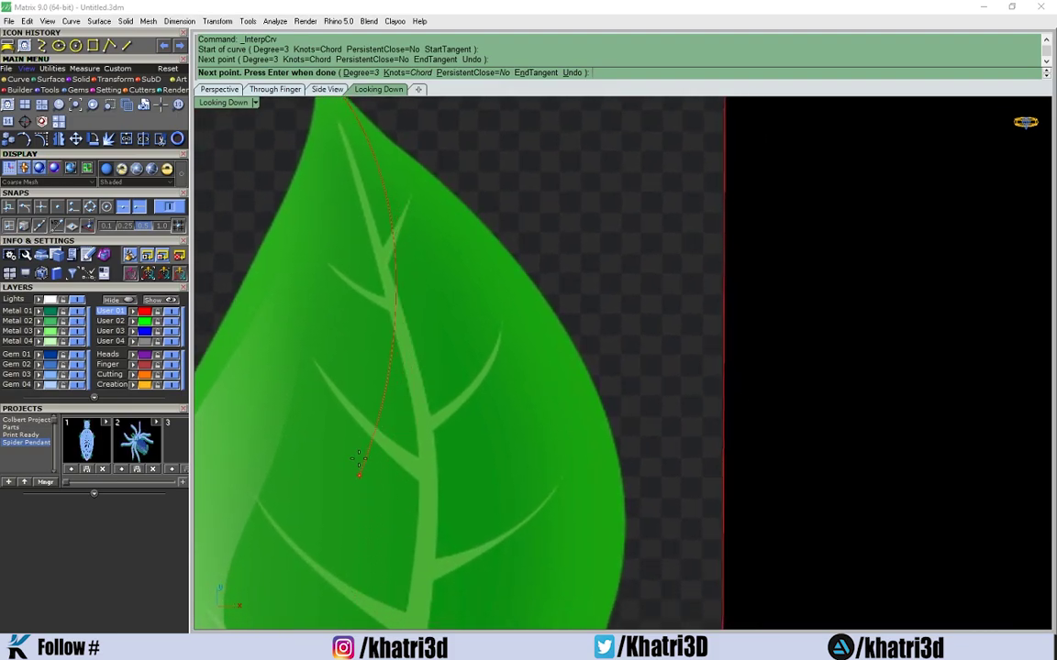
right_click_drag(386, 267, 396, 321)
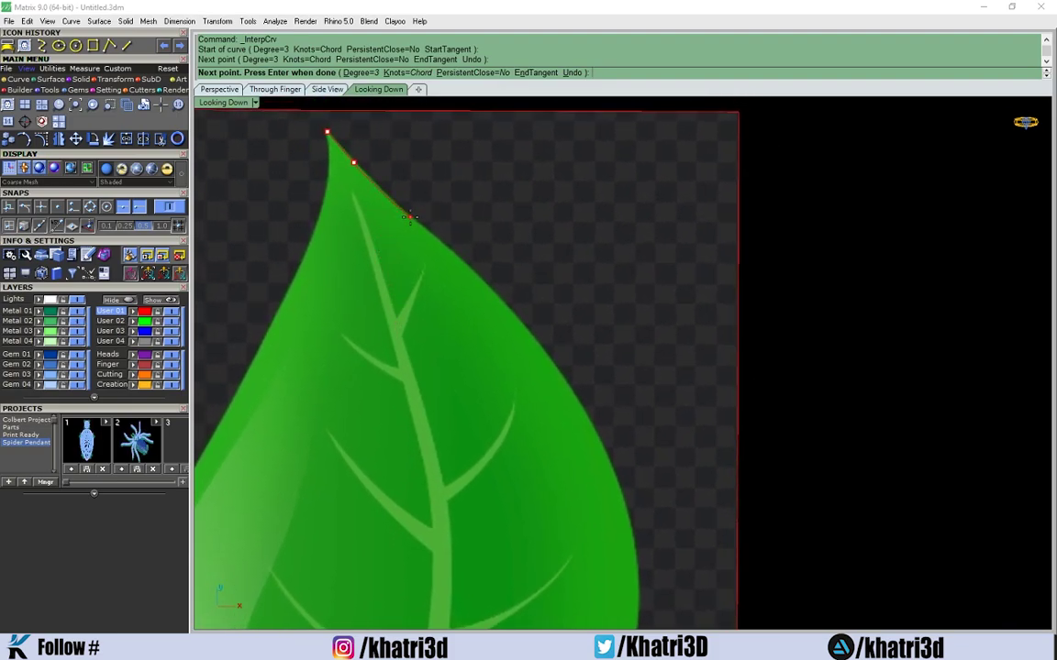
left_click(409, 218)
left_click(466, 263)
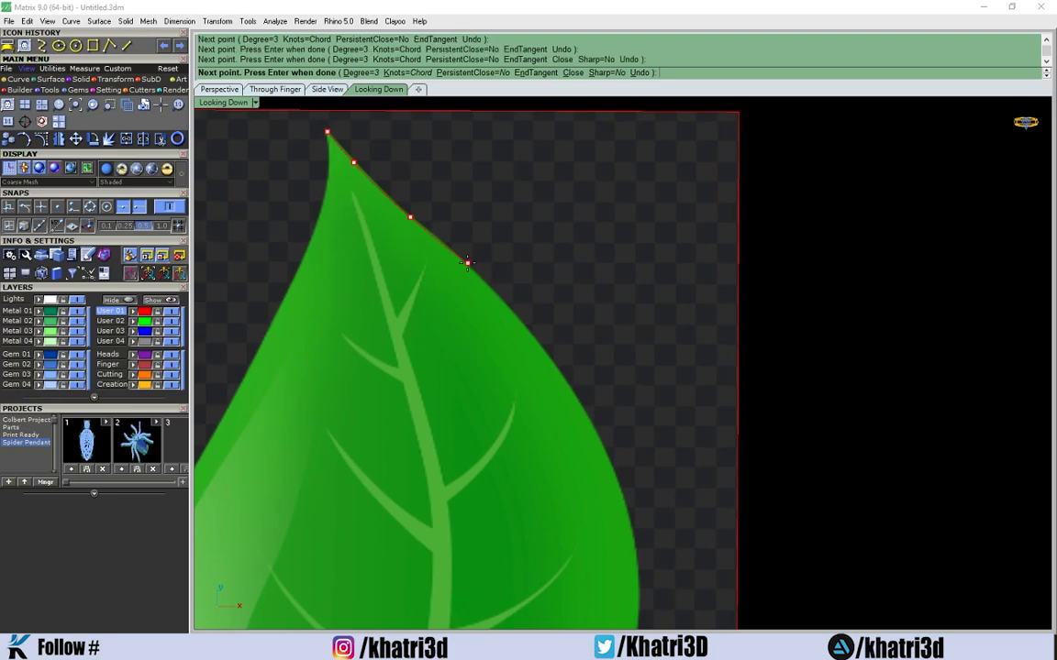
Step: Continue the curve past the leaf's widest right side and finish it lower down
right_click_drag(480, 274, 450, 233)
left_click(494, 287)
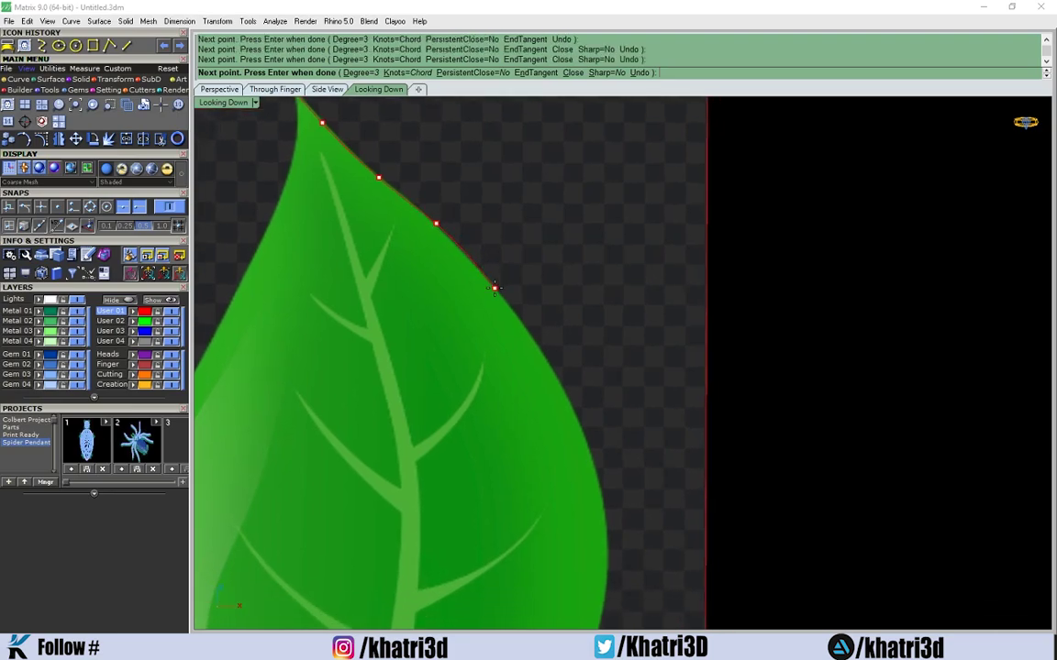
left_click(563, 378)
scroll(563, 378, "down", 3)
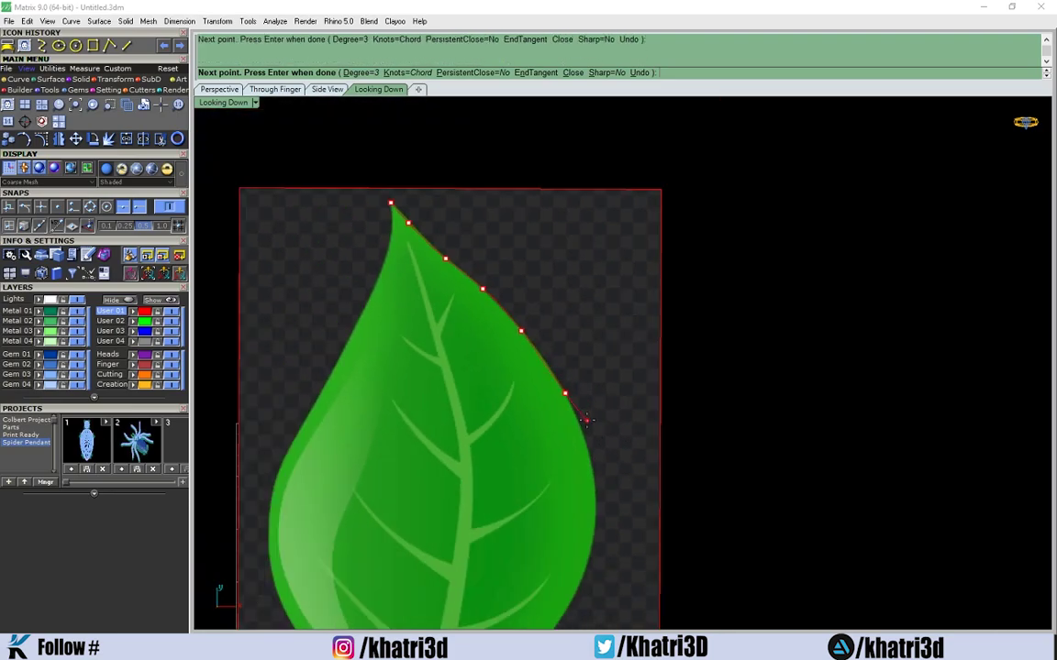
scroll(569, 321, "up", 2)
left_click(567, 324)
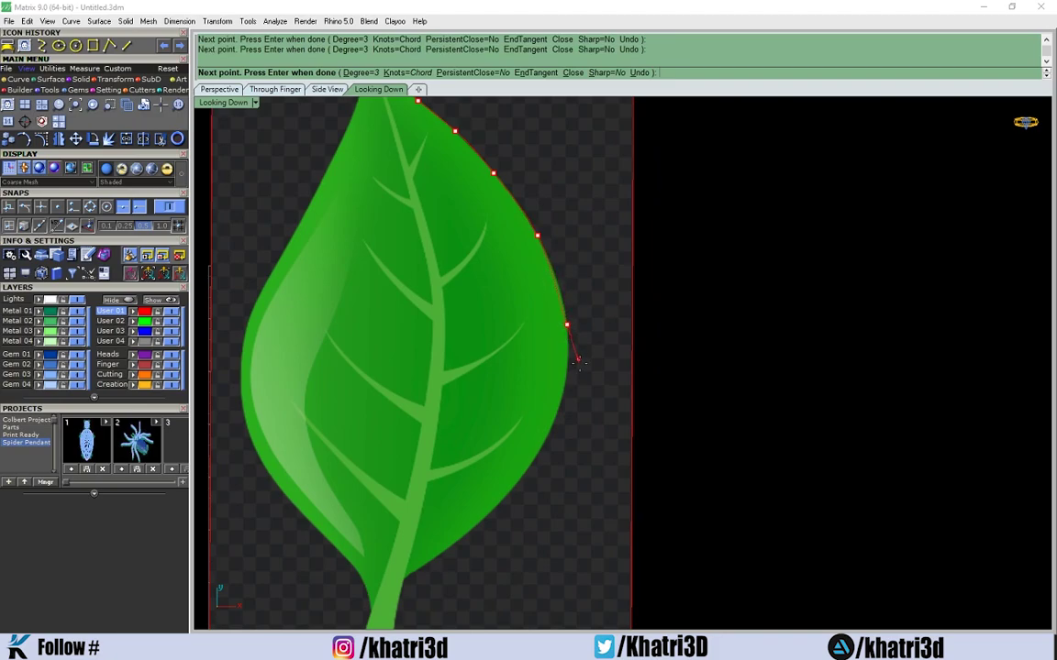
left_click(551, 431)
scroll(548, 384, "up", 2)
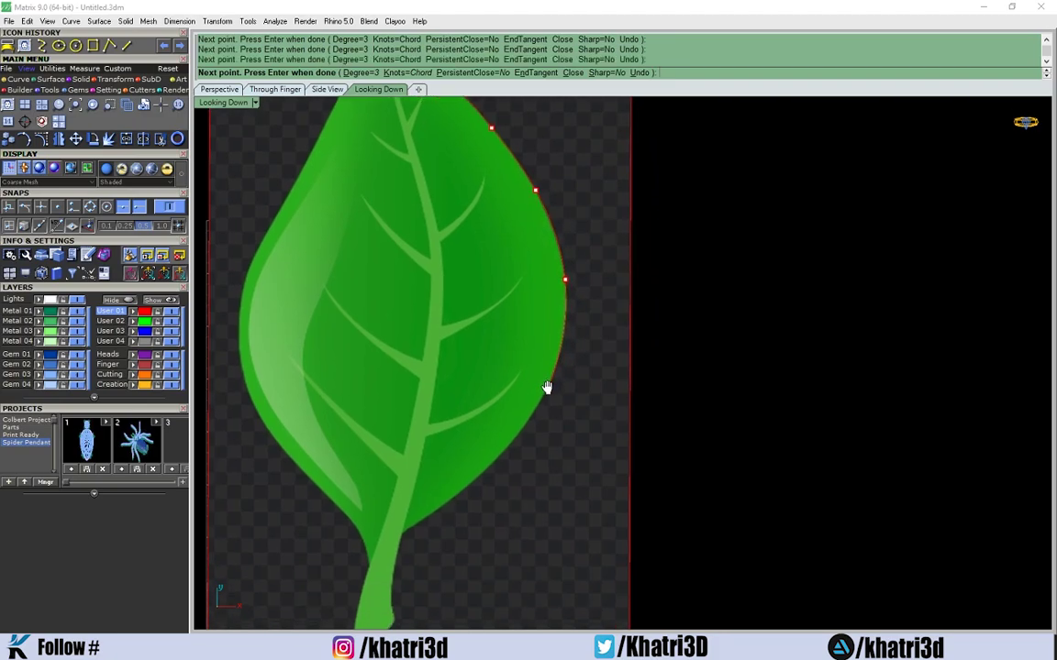
scroll(547, 366, "down", 2)
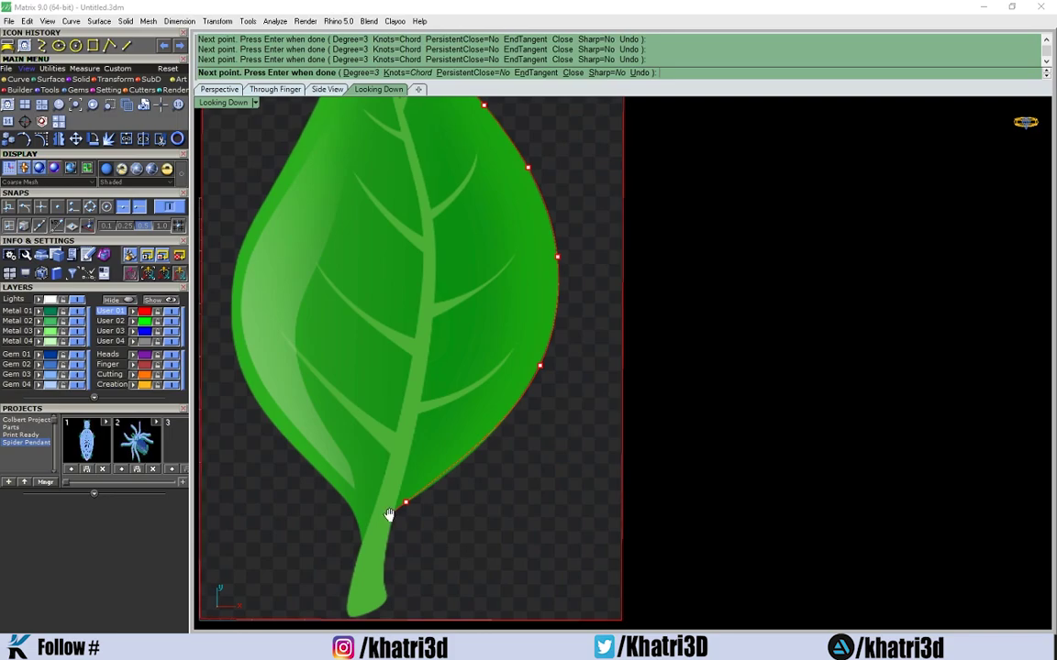
key("Return")
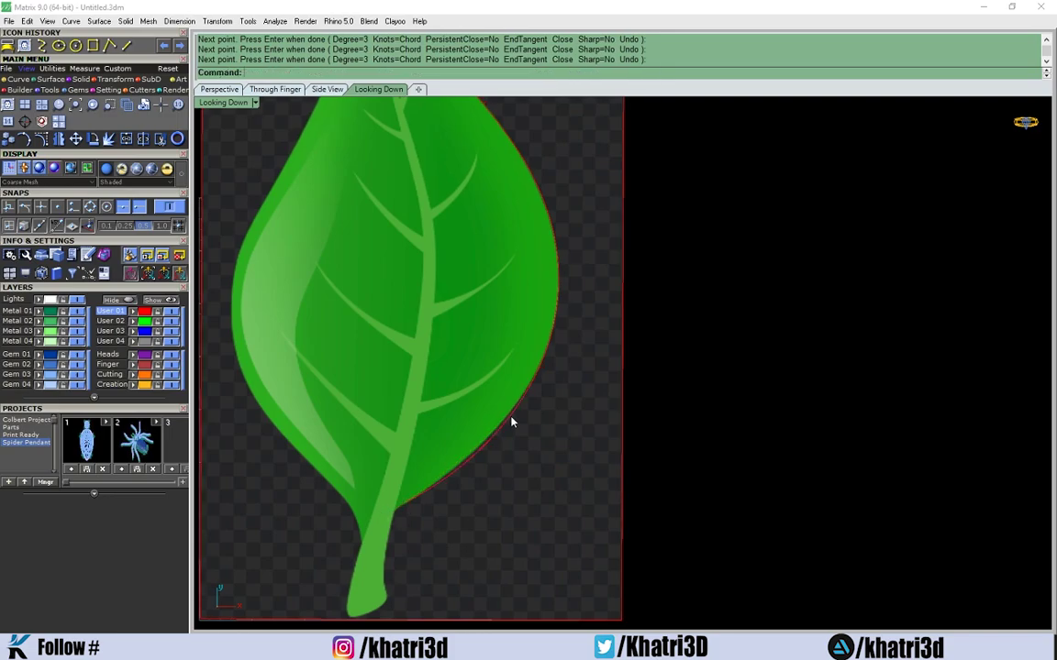
Step: Pick the traced edge curve from the selection menu and shift the leaf picture right
left_click(511, 147)
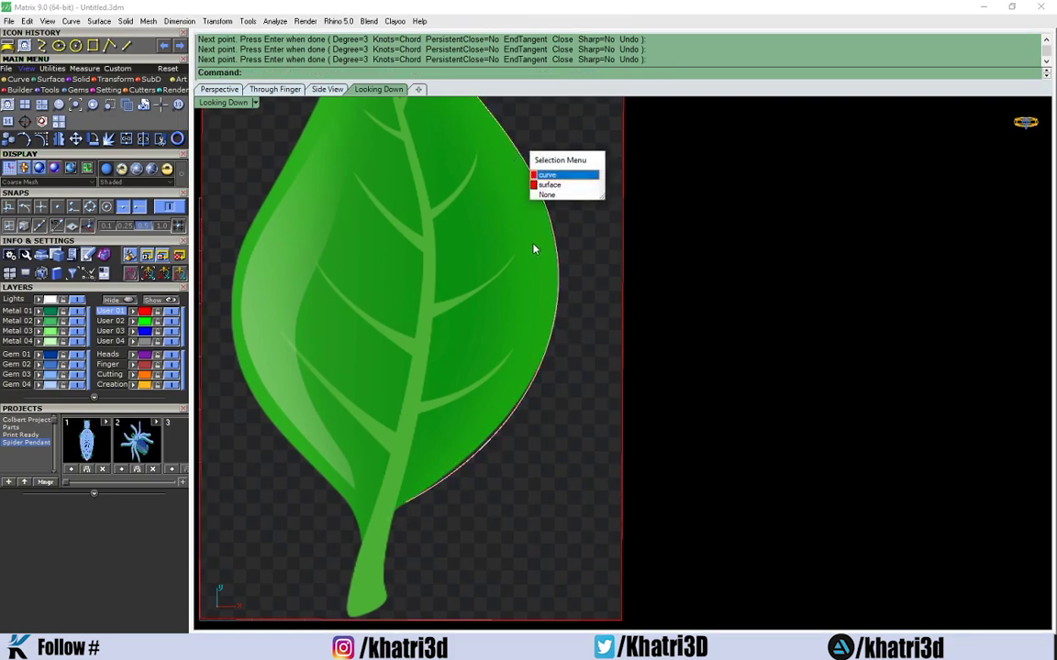
key("Return")
left_click(554, 366)
key("Return")
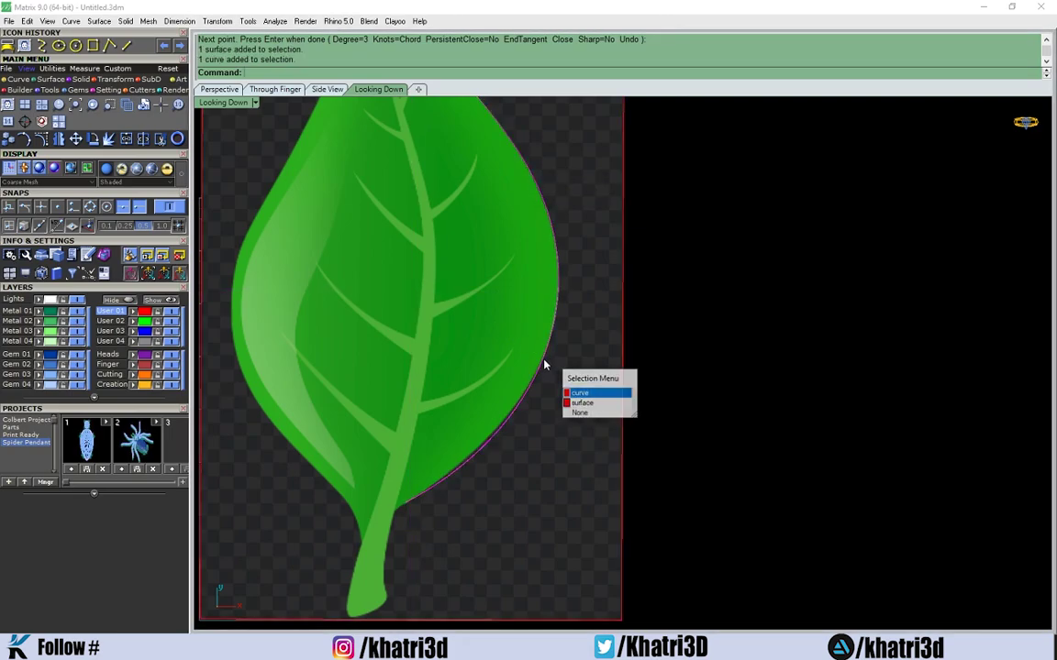
left_click(567, 366)
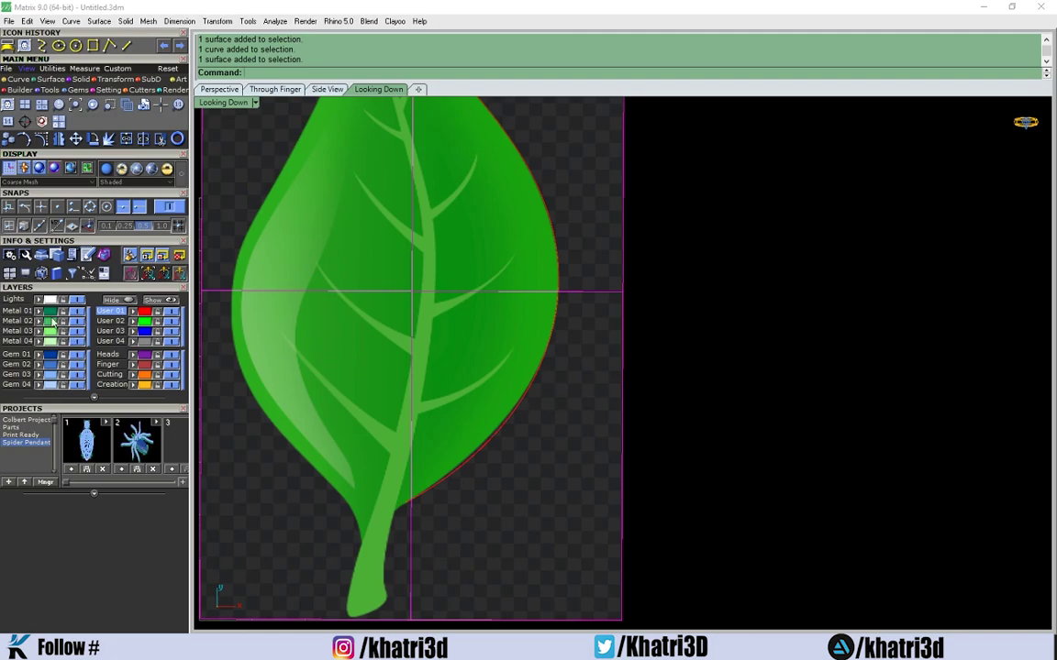
right_click_drag(311, 337, 399, 376)
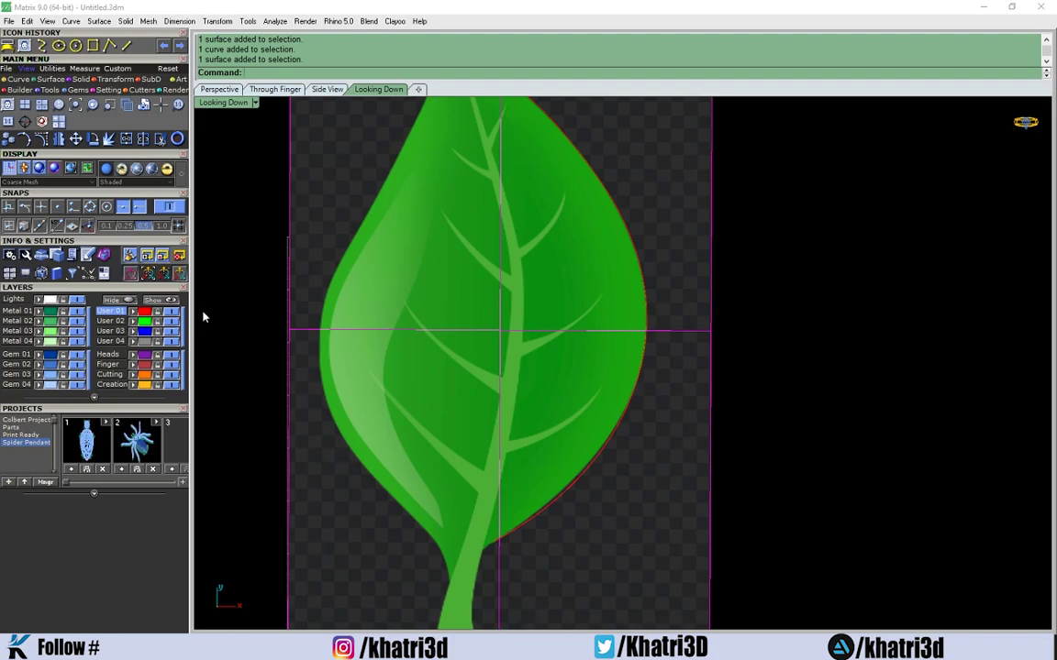
Step: Keep User 01 as the current layer, select the edge curve, and bring the stem into view
left_click(17, 312)
left_click(105, 312)
left_click(632, 240)
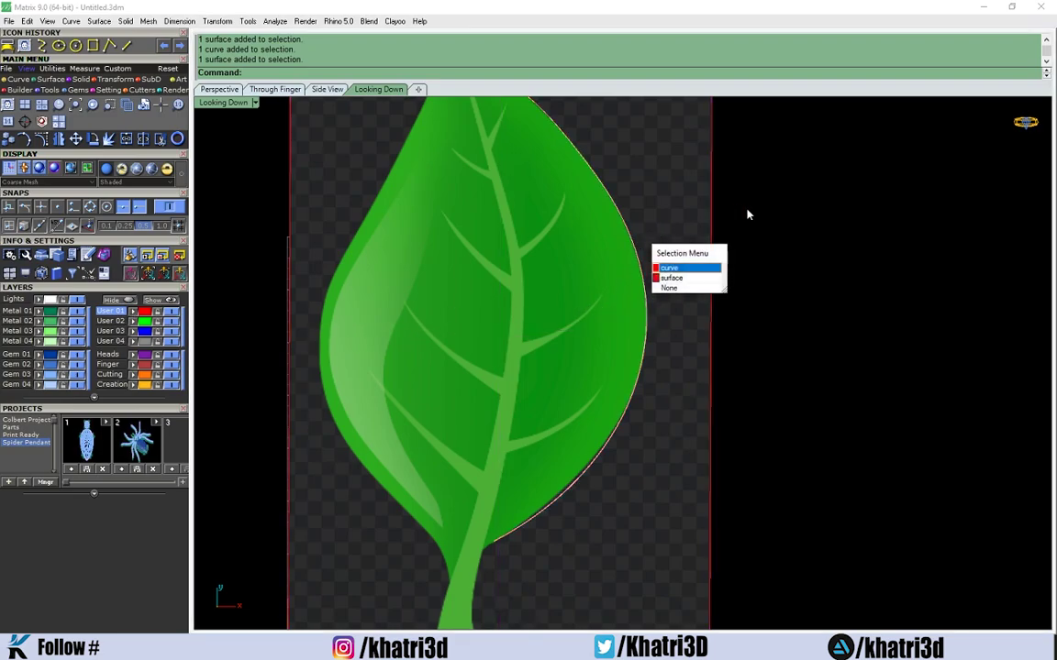
left_click(630, 232)
left_click(667, 258)
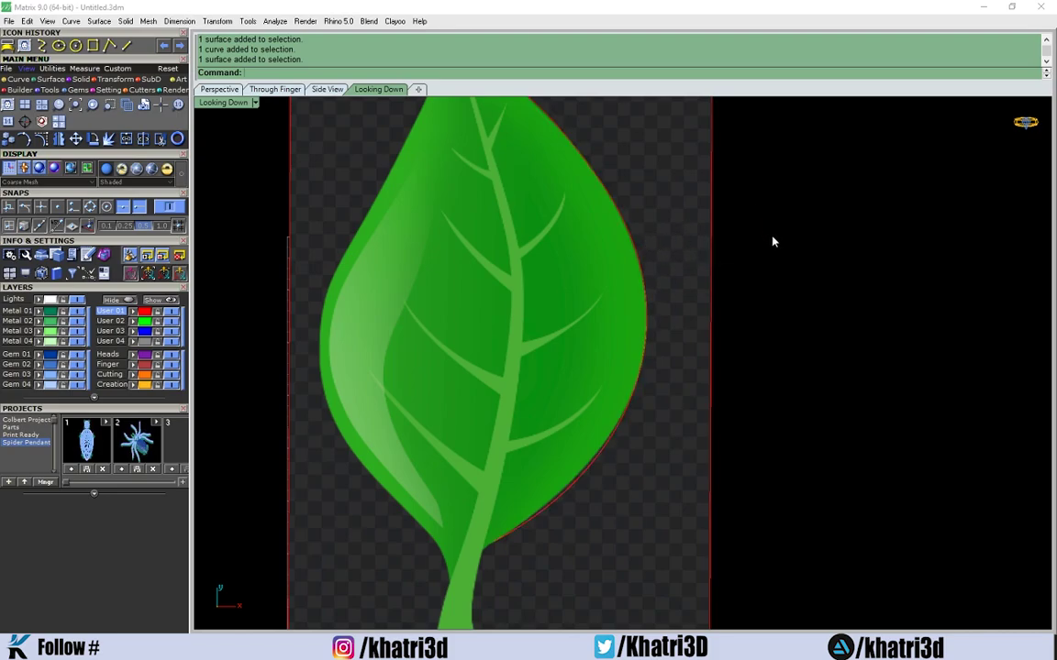
right_click_drag(788, 413, 812, 257)
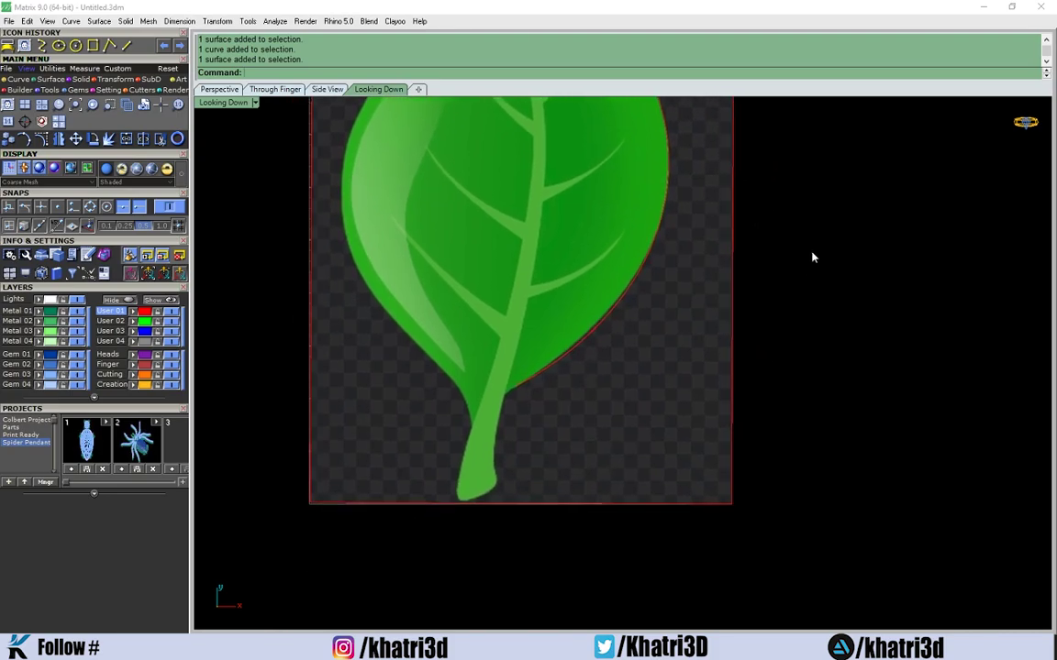
left_click(43, 84)
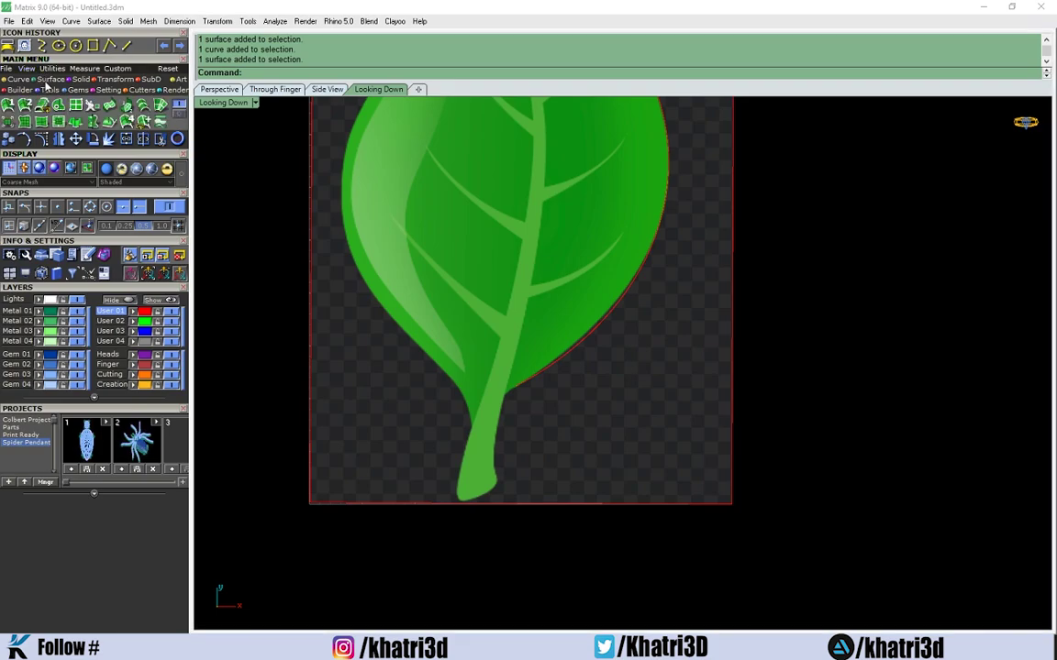
Step: Start an interpolated curve where stem meets leaf and trace around the stem tip
left_click(27, 80)
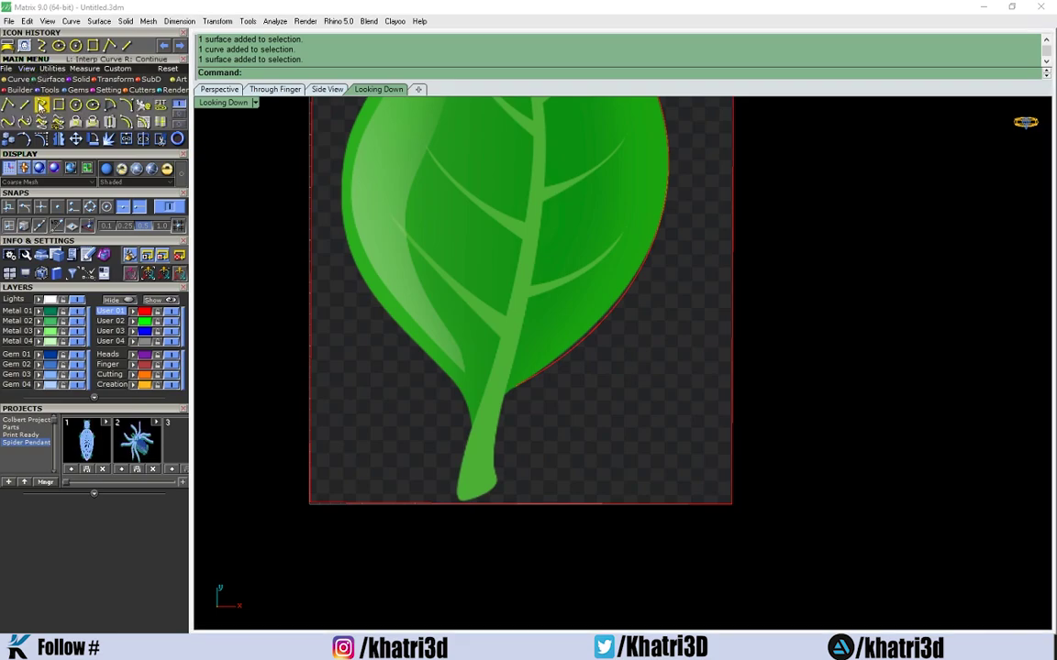
left_click(43, 106)
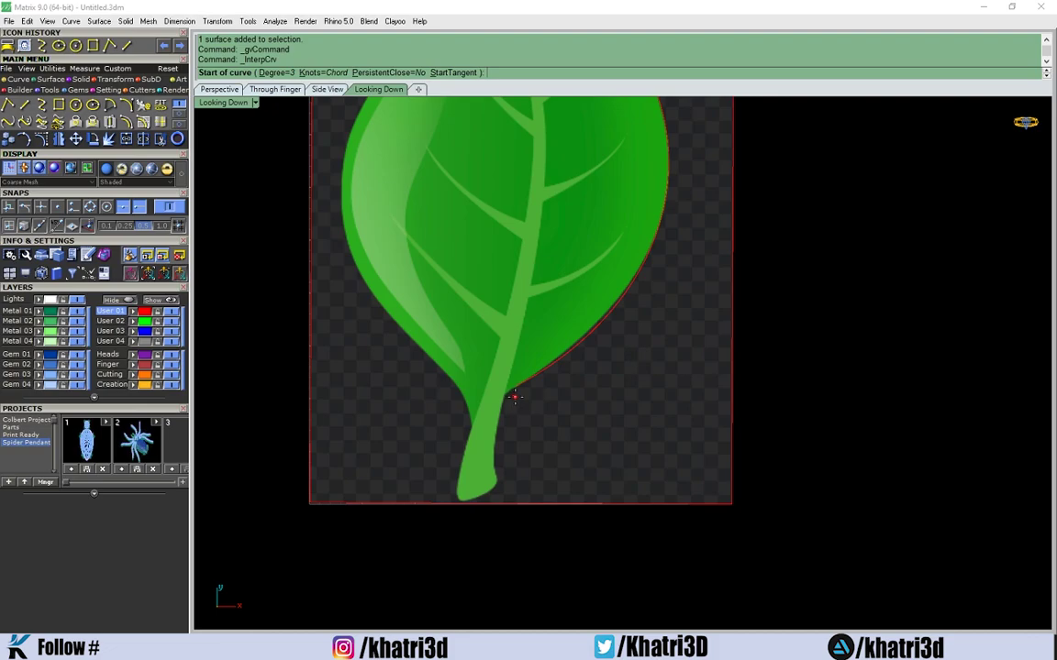
left_click(508, 391)
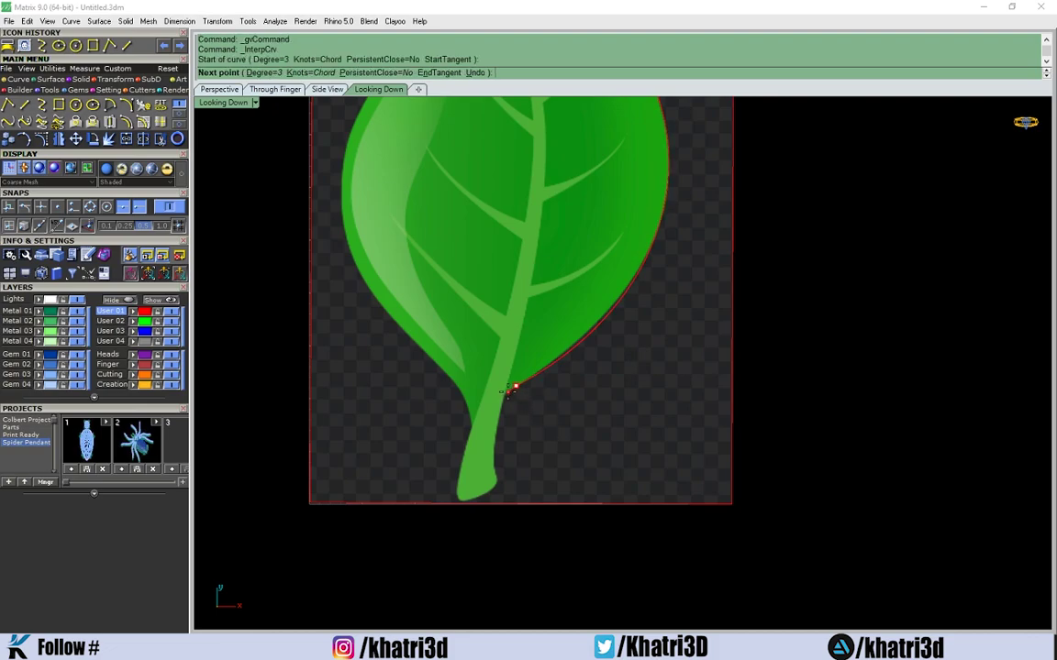
left_click(502, 395)
left_click(500, 407)
left_click(497, 424)
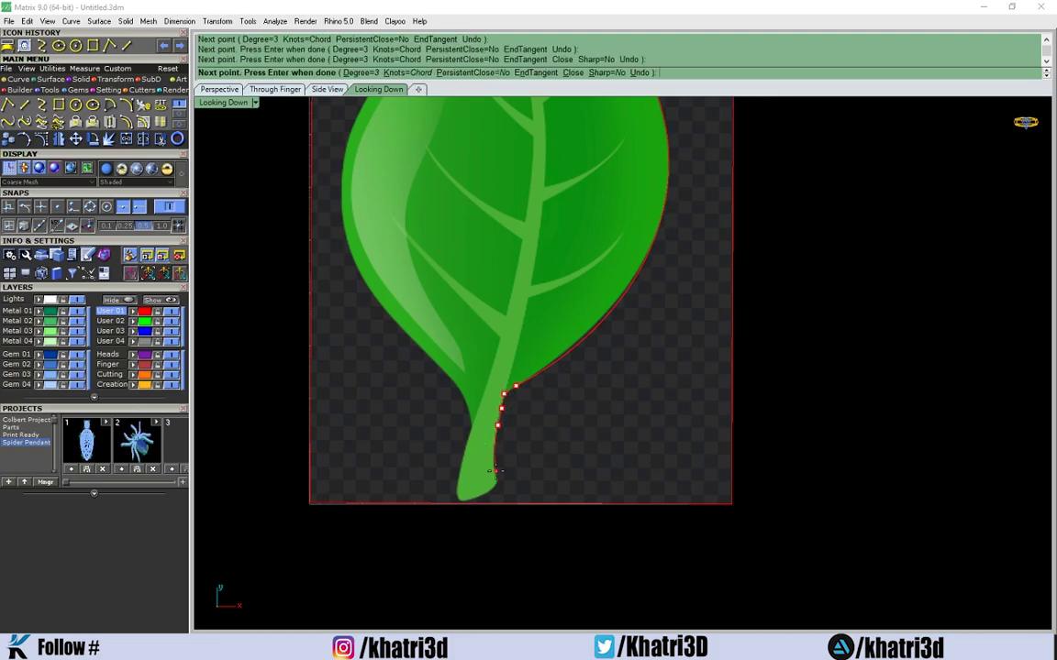
left_click(494, 475)
left_click(466, 500)
left_click(464, 460)
left_click(471, 417)
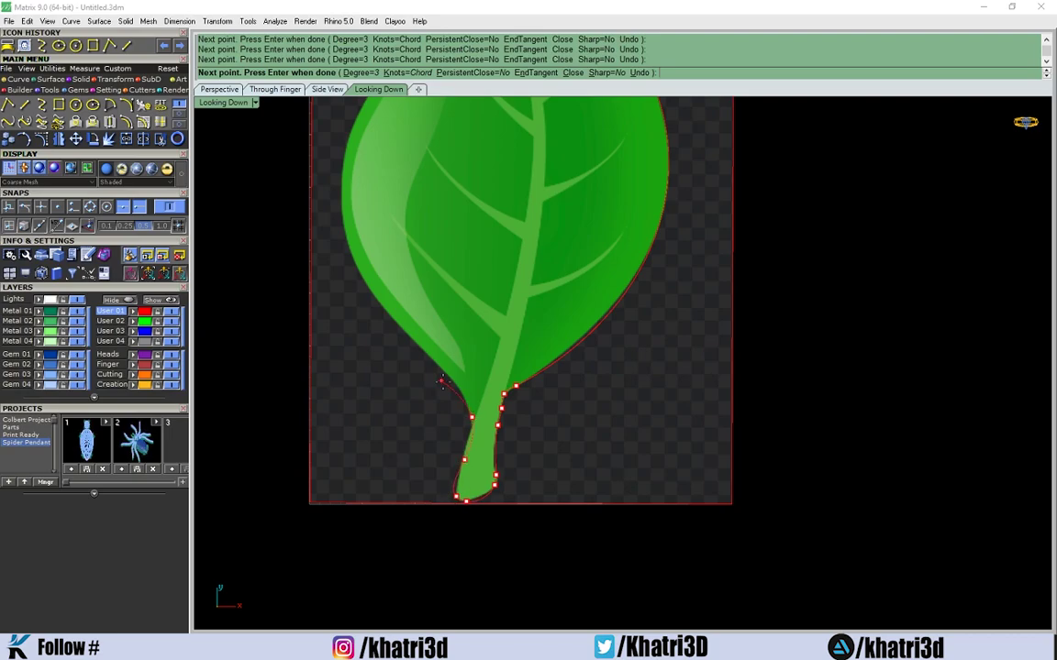
Step: Continue the curve up the leaf's left edge, ending exactly on the leaf tip
left_click(456, 380)
left_click(435, 366)
left_click(361, 286)
right_click_drag(361, 286, 361, 483)
left_click(365, 392)
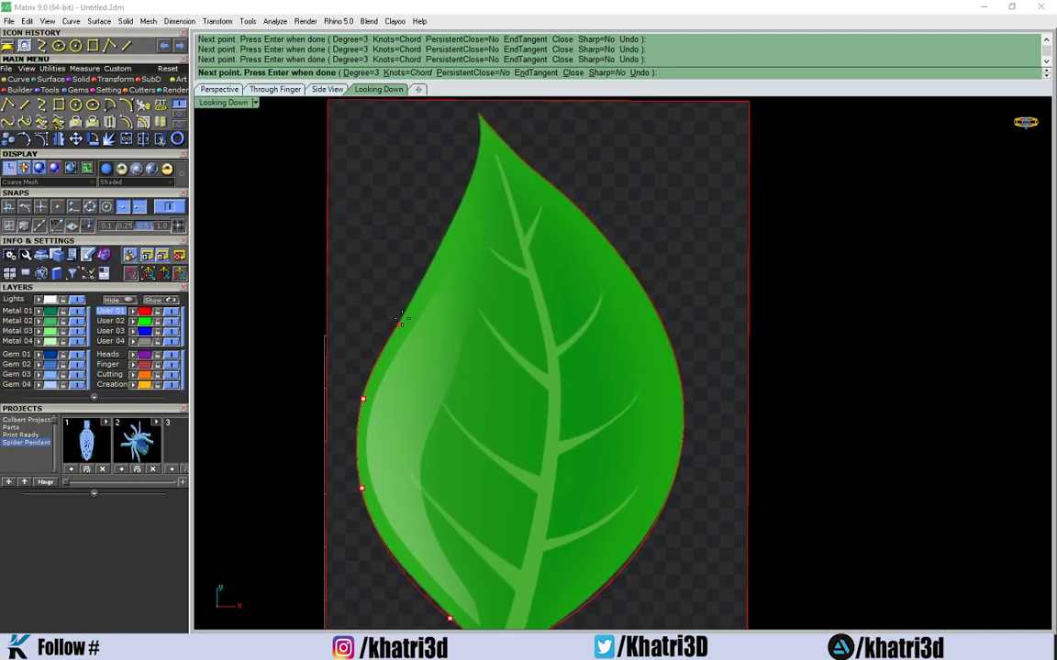
left_click(409, 303)
right_click_drag(409, 302, 364, 427)
left_click(414, 327)
left_click(436, 265)
left_click(436, 234)
scroll(471, 289, "down", 3)
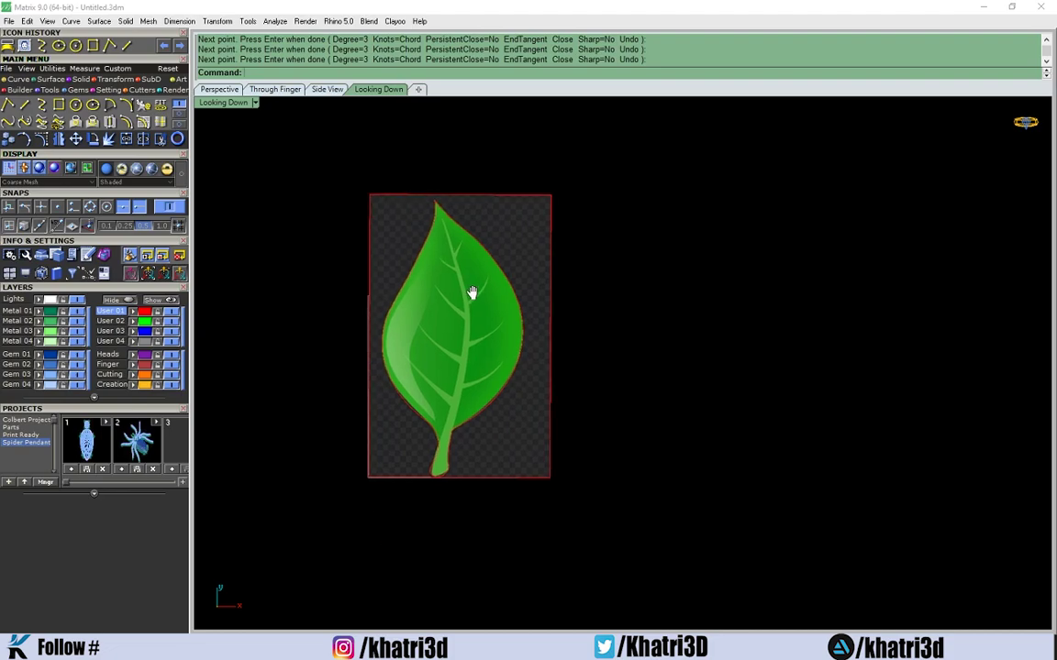
scroll(460, 389, "up", 2)
scroll(460, 390, "up", 2)
scroll(441, 360, "down", 3)
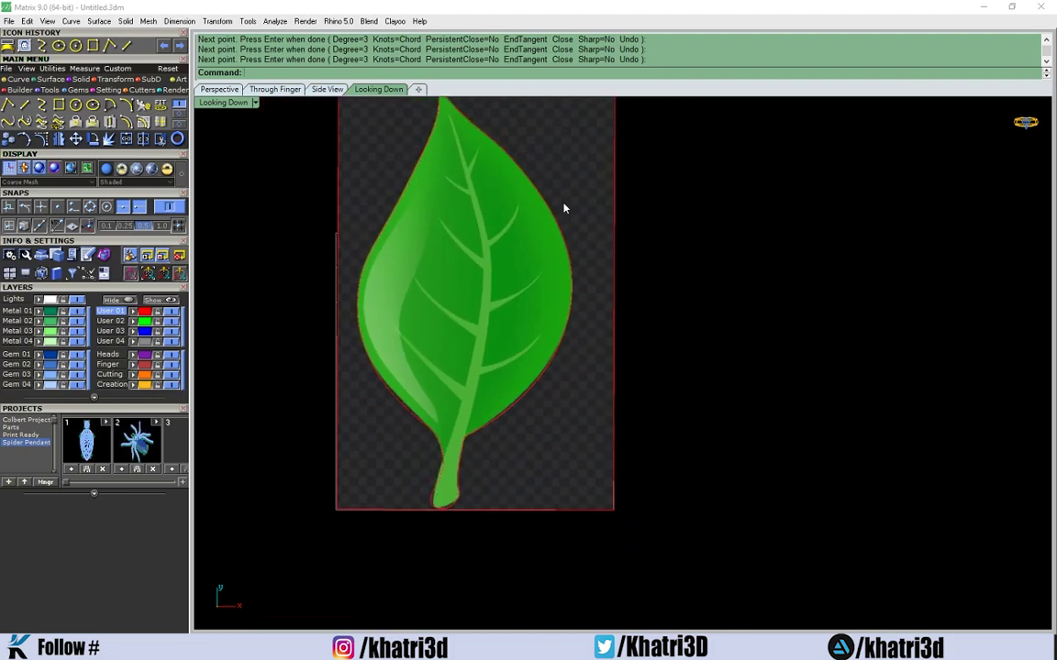
Step: Move the leaf picture off to the right of the traced outline
left_click(590, 260)
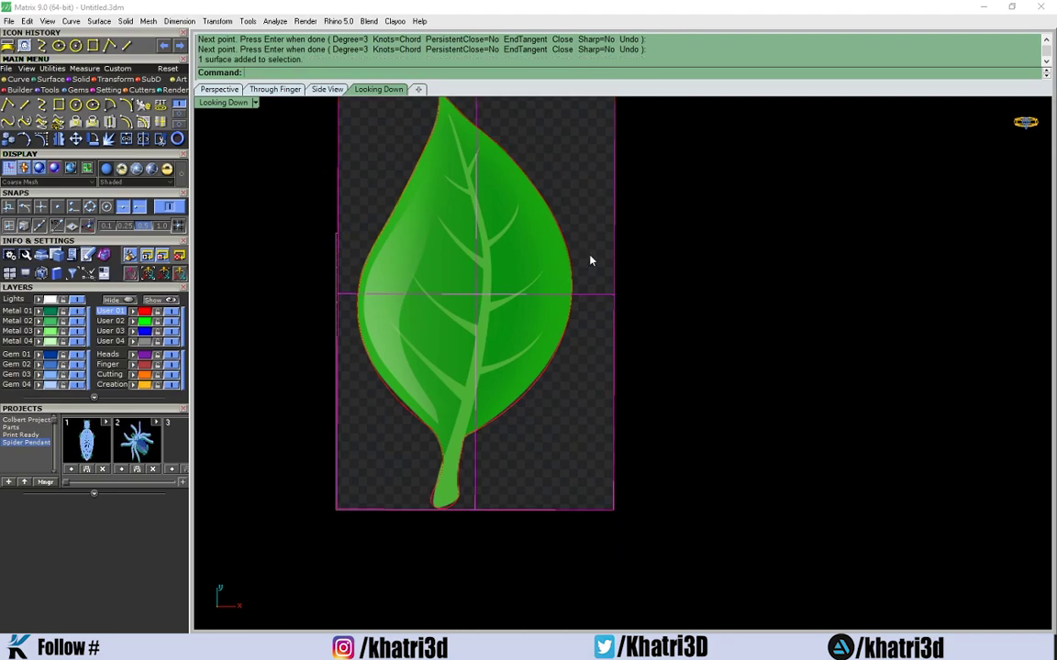
left_click_drag(589, 260, 882, 269)
scroll(811, 302, "up", 3)
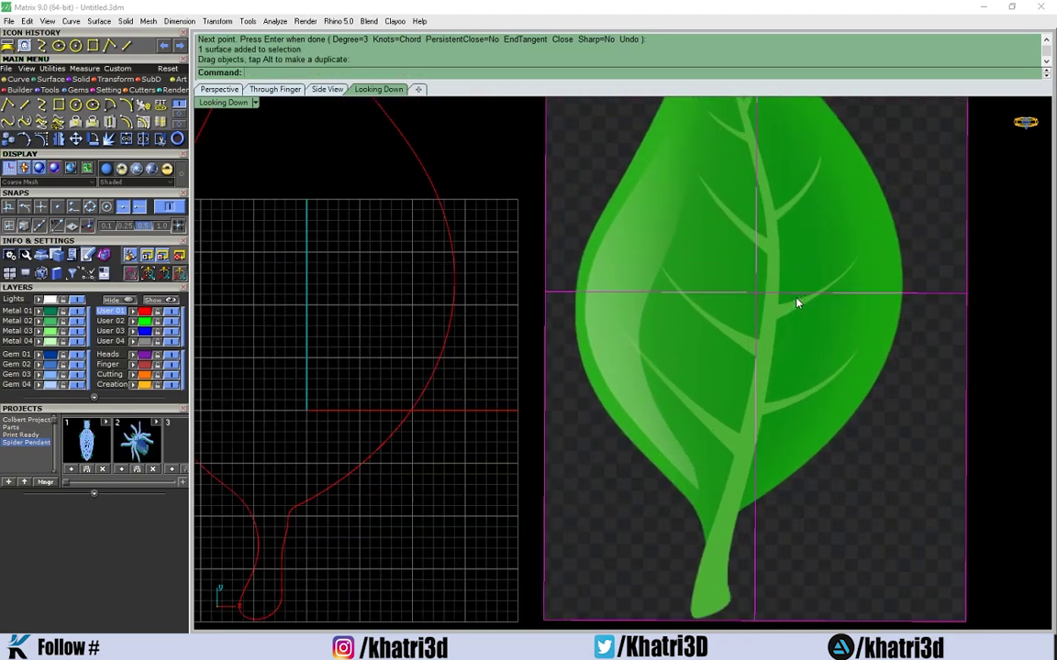
scroll(738, 321, "down", 5)
right_click_drag(739, 322, 613, 335)
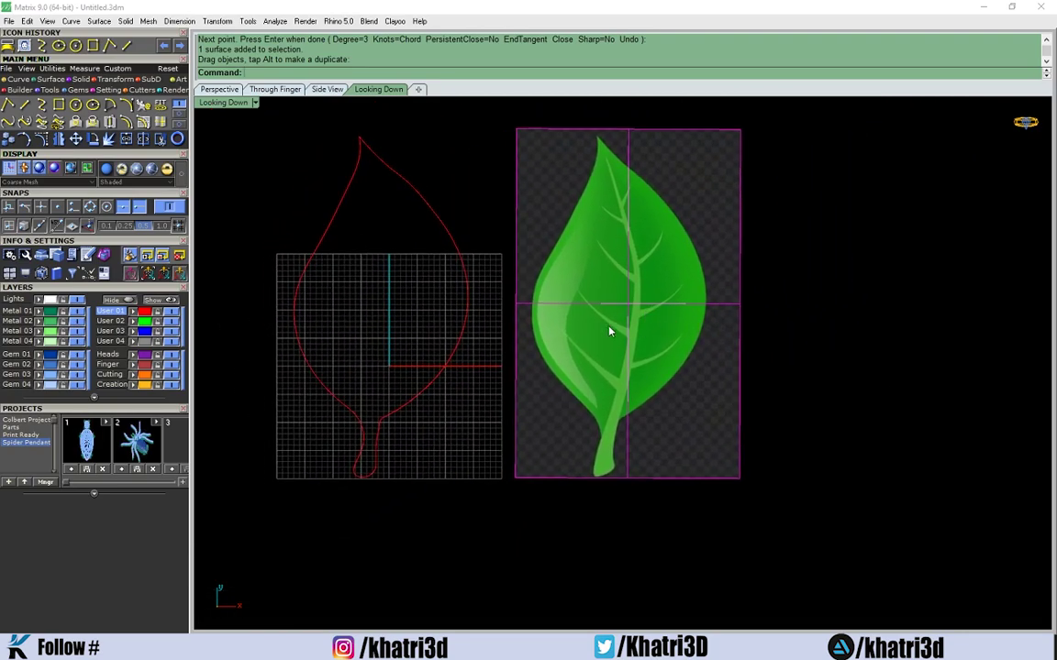
scroll(710, 321, "up", 2)
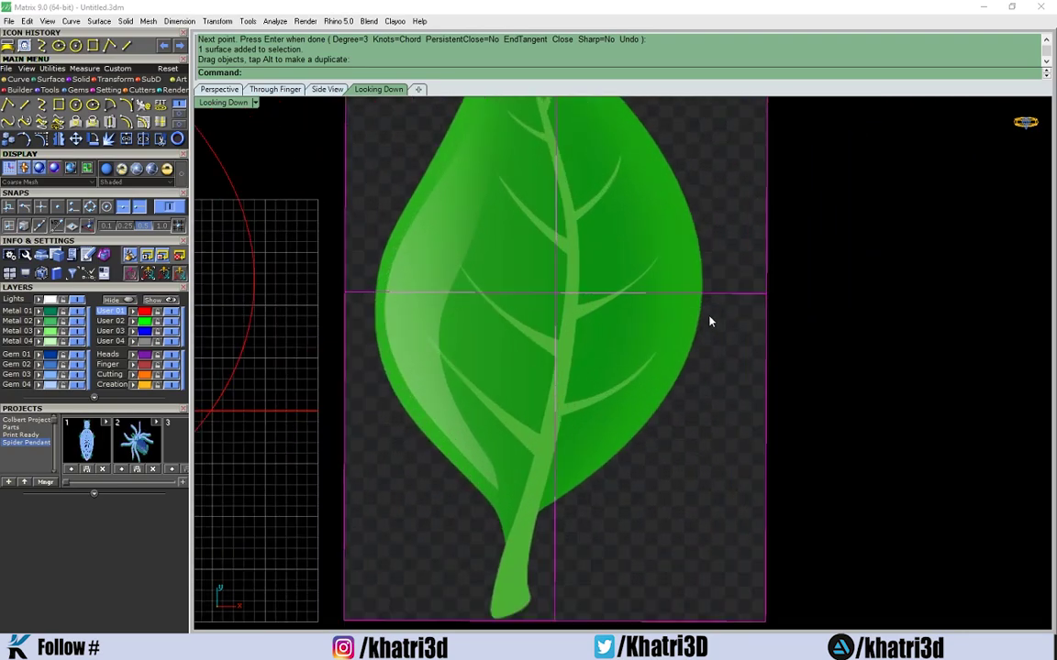
Step: Assign the selected outline curve to layer User 01 and make User 02 current
left_click(254, 300)
right_click_drag(309, 454, 491, 496)
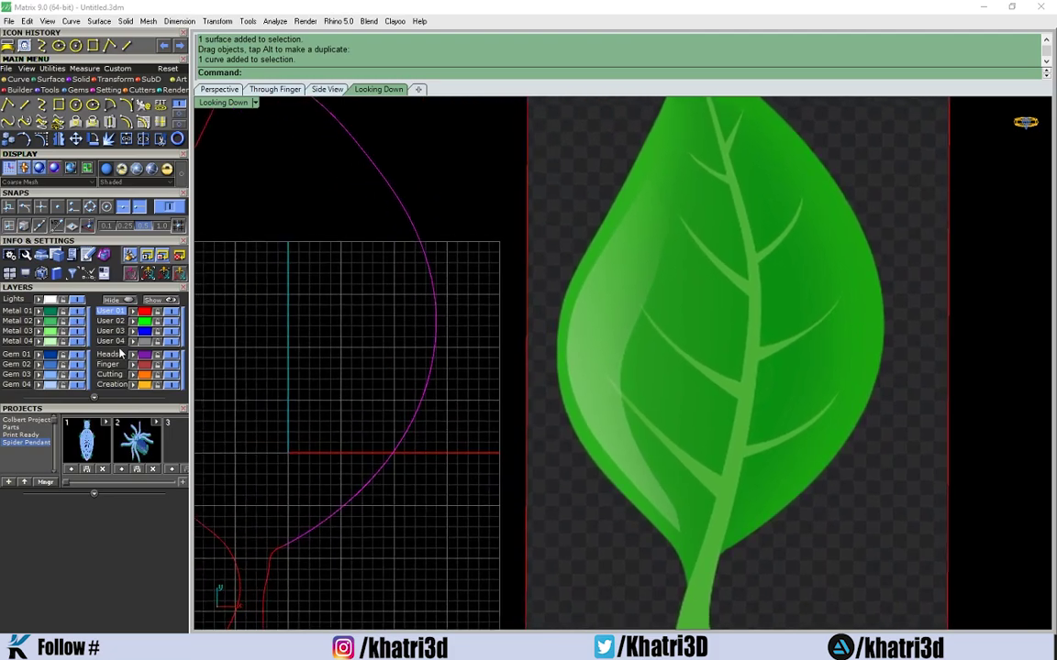
key("Escape")
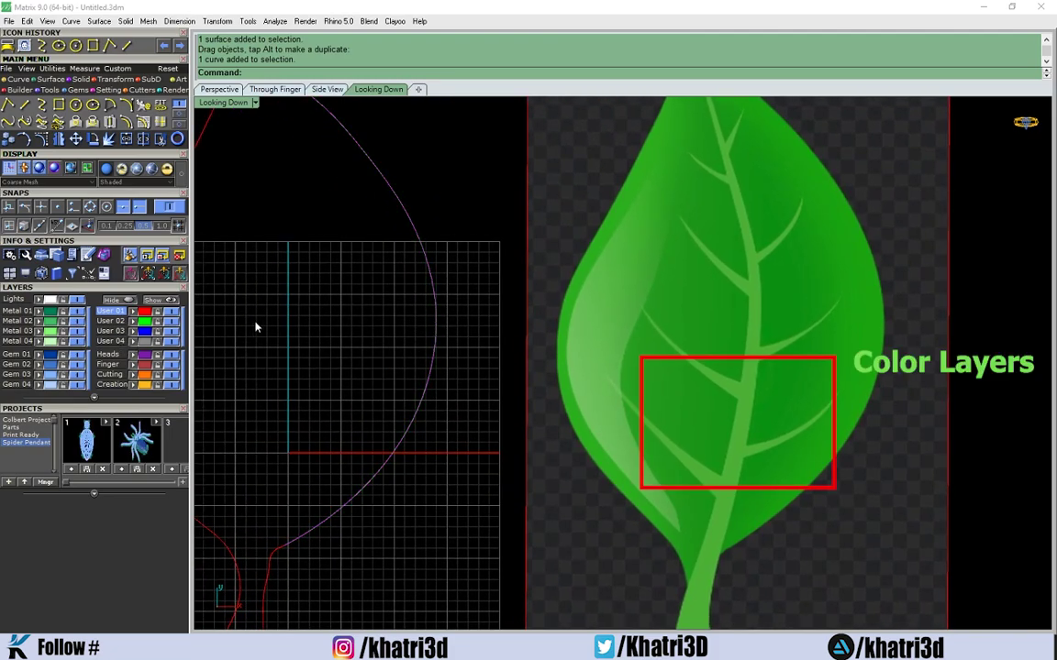
left_click(423, 272)
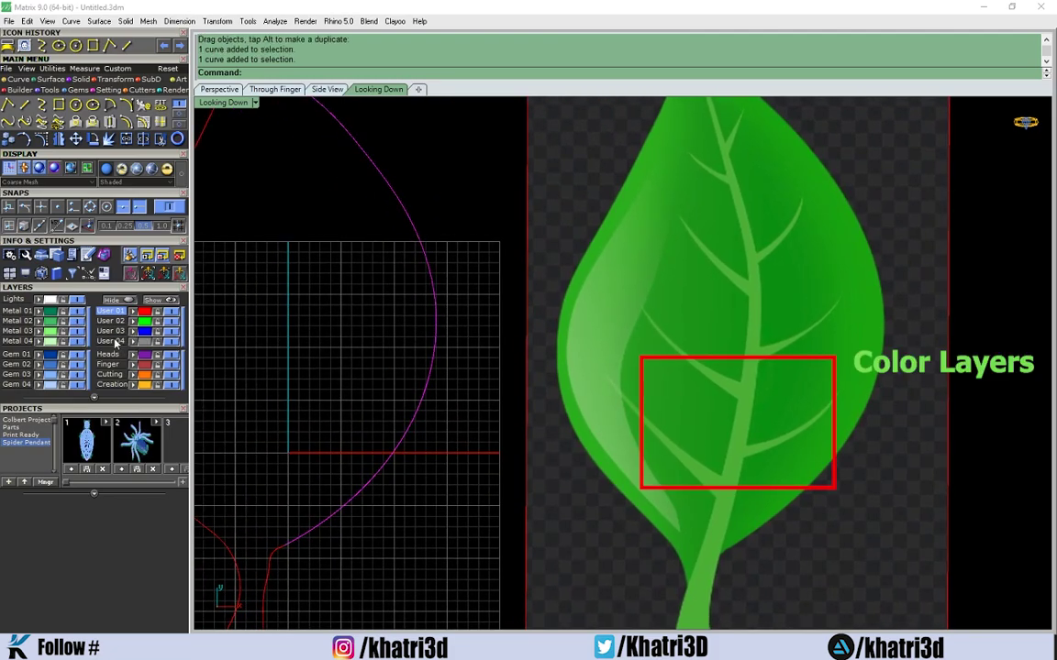
left_click(437, 311)
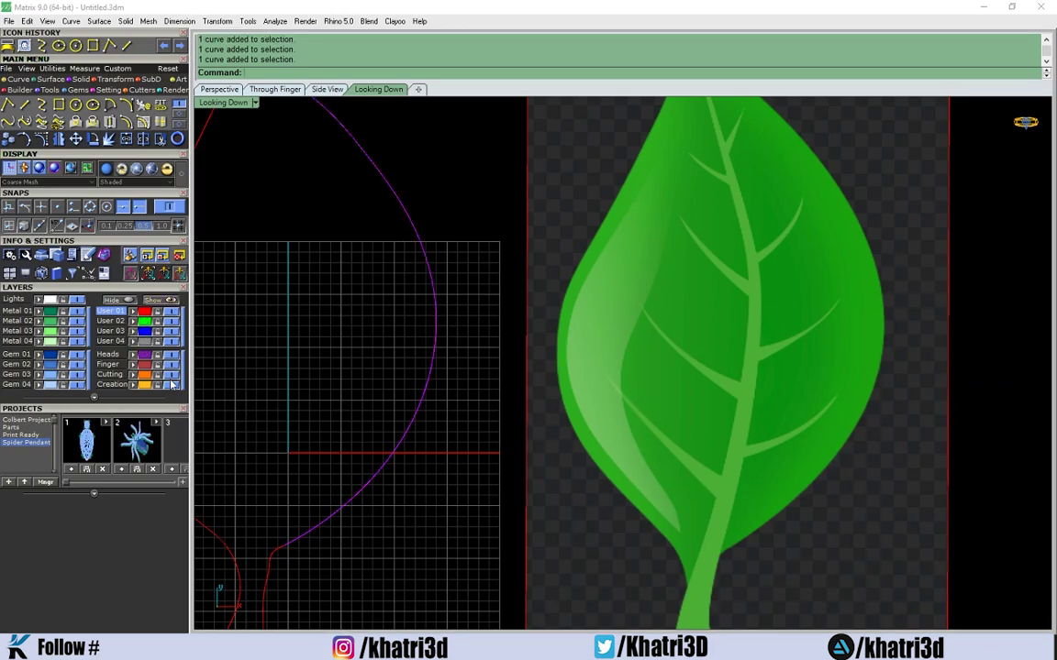
key("ctrl+shift+e")
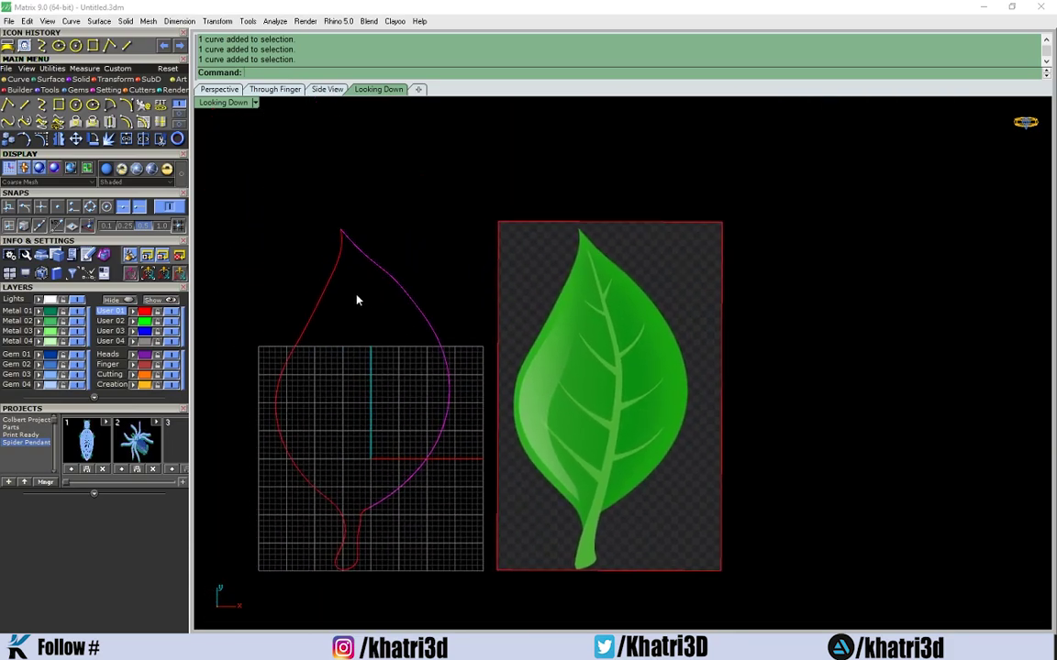
left_click(133, 315)
left_click(108, 321)
mouse_move(410, 206)
left_mouse_down()
mouse_move(314, 310)
mouse_move(269, 476)
mouse_move(410, 200)
left_mouse_up()
Step: Test-toggle User 01's visibility, then window-select both leaf outline curves
left_click(172, 312)
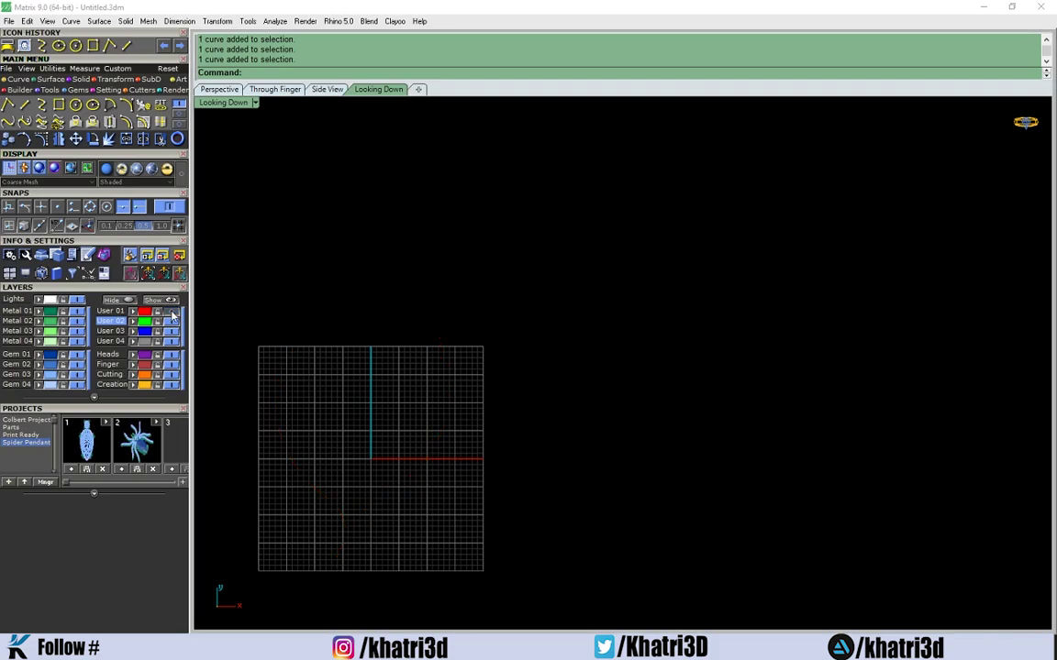
left_click(172, 313)
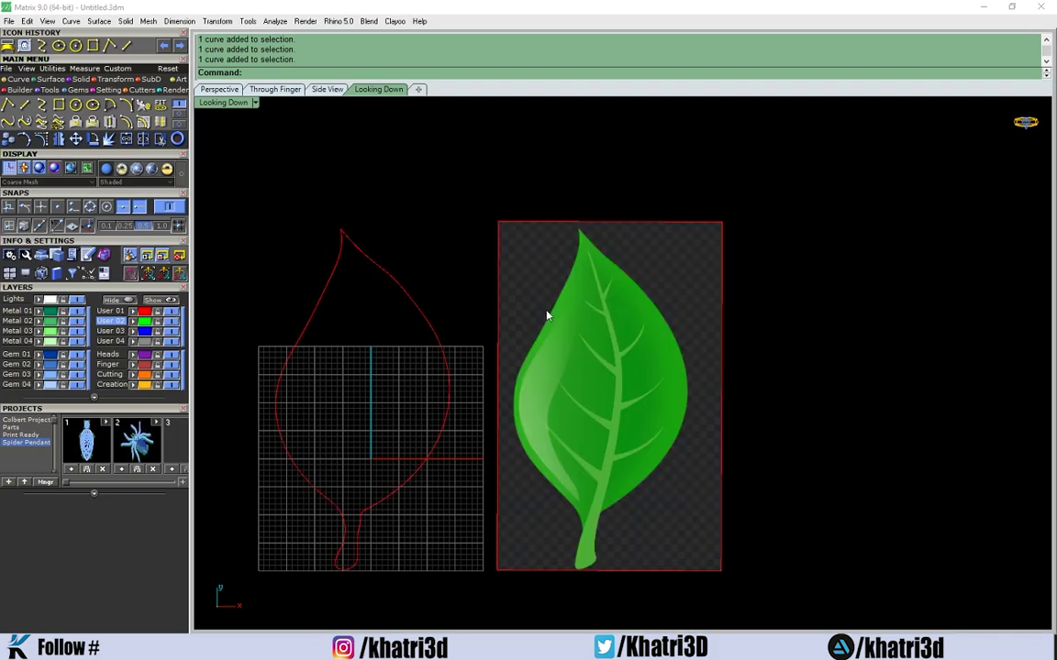
left_click(513, 291)
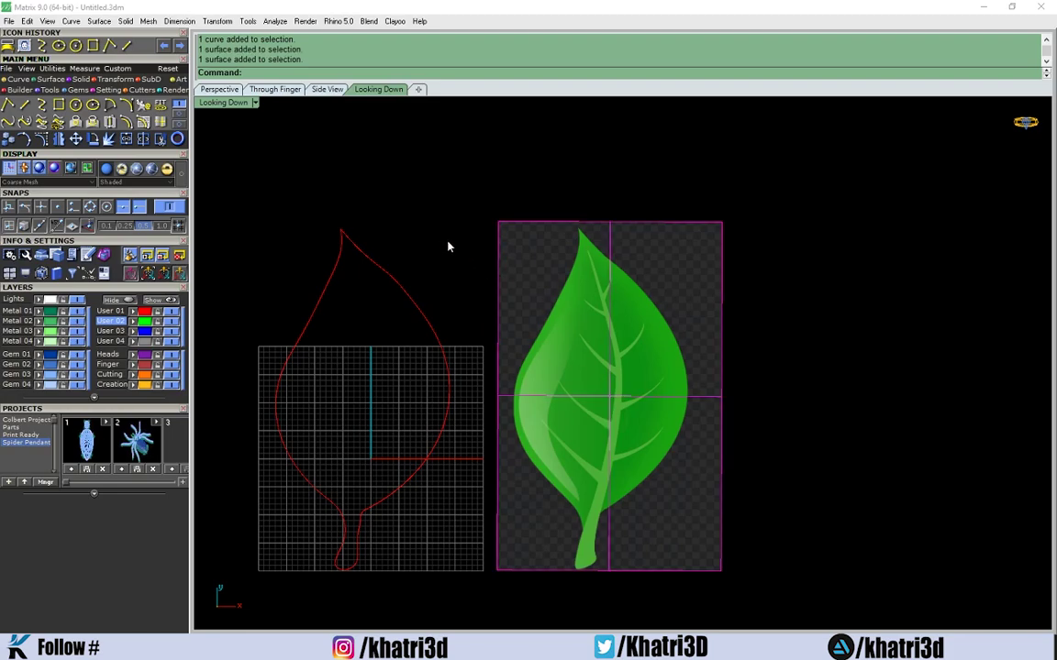
left_click(627, 227)
left_click(450, 321)
left_click_drag(396, 213, 308, 401)
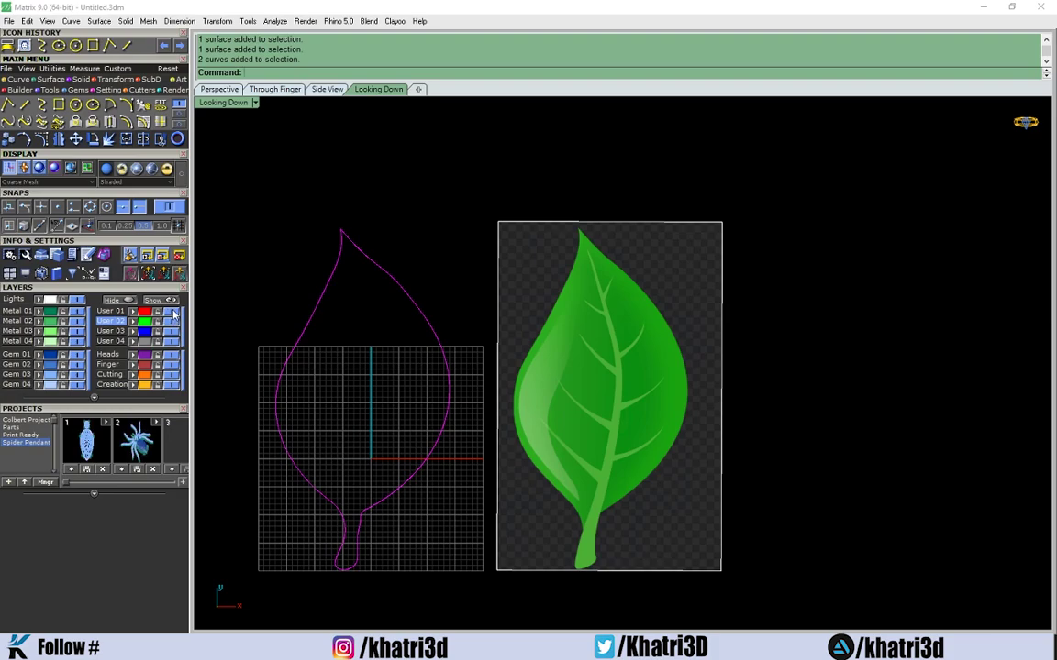
Step: Hide the User 01 outline layer, then make User 01 the current layer
left_click(173, 312)
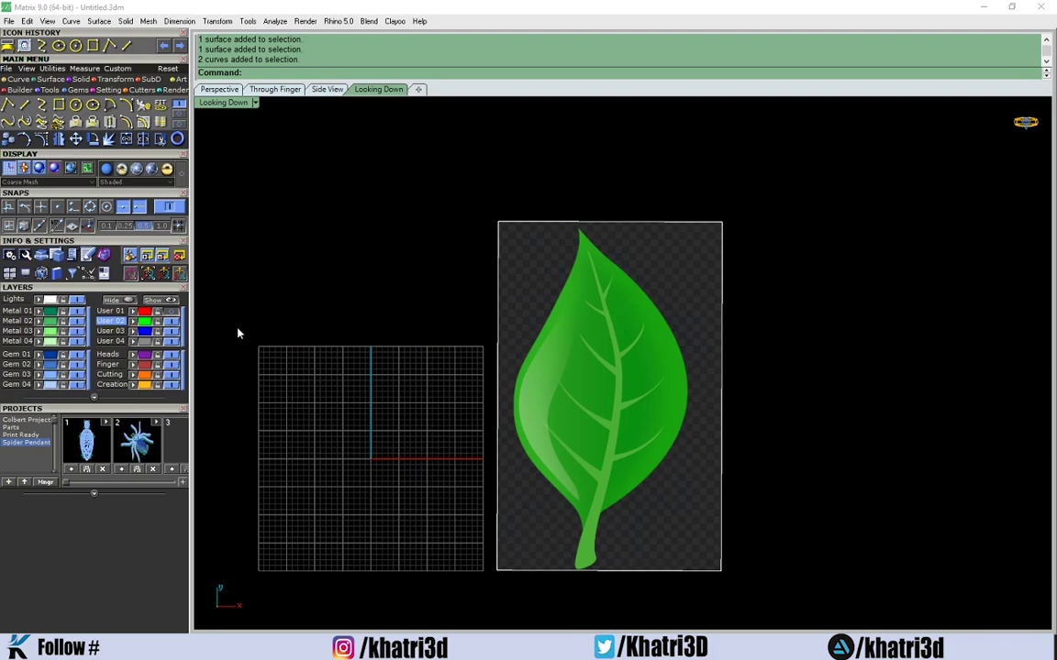
scroll(338, 336, "up", 3)
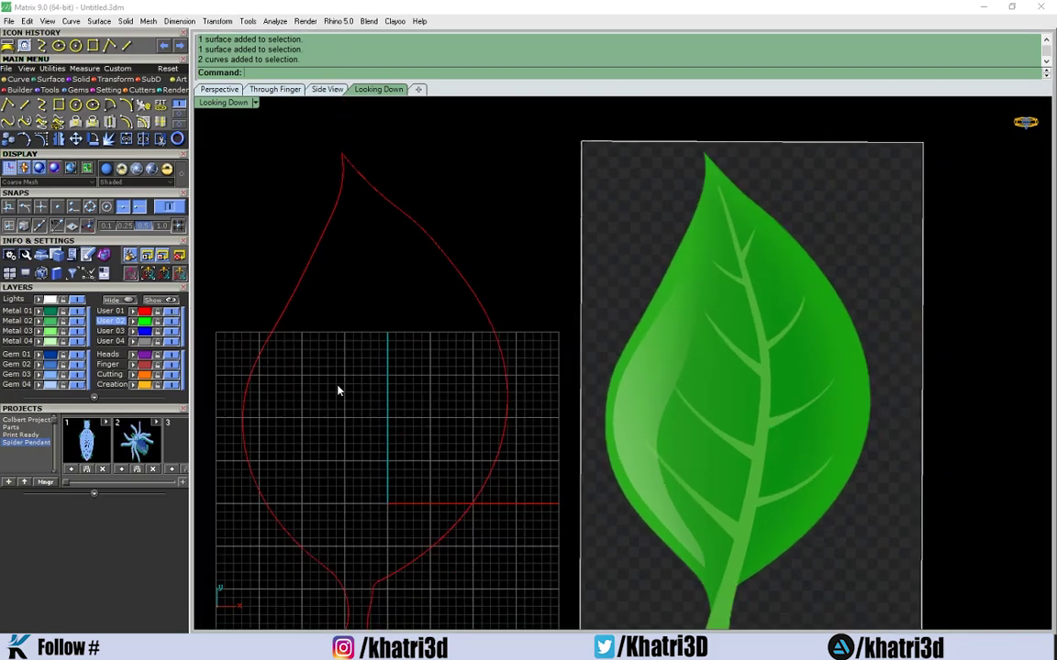
scroll(431, 368, "down", 3)
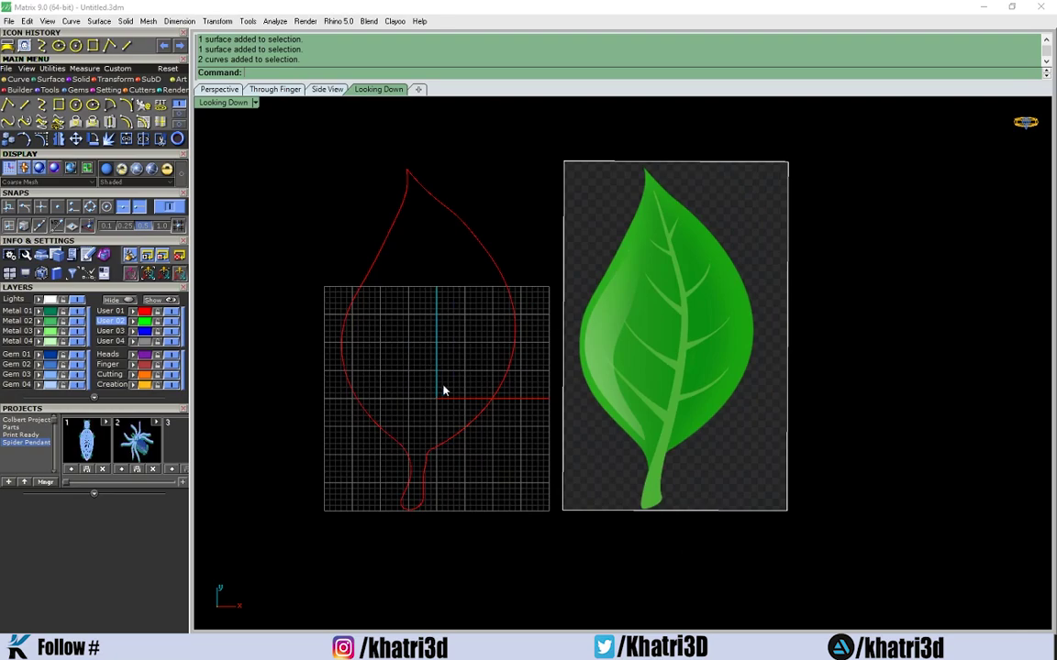
scroll(443, 496, "up", 2)
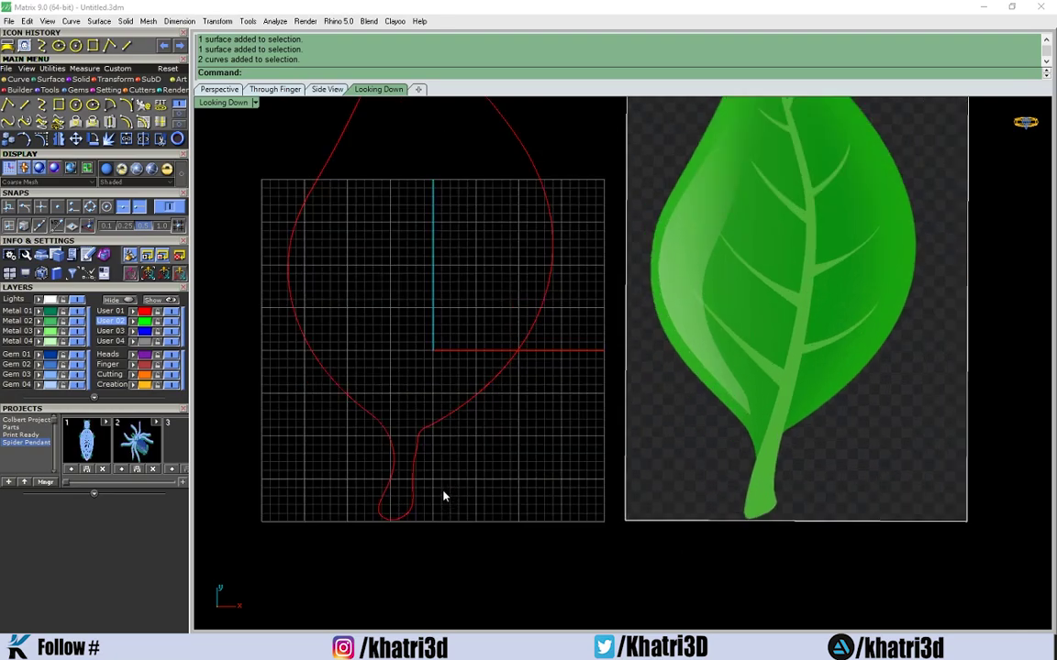
left_click(110, 340)
left_click(106, 321)
left_click(110, 312)
scroll(328, 415, "down", 2)
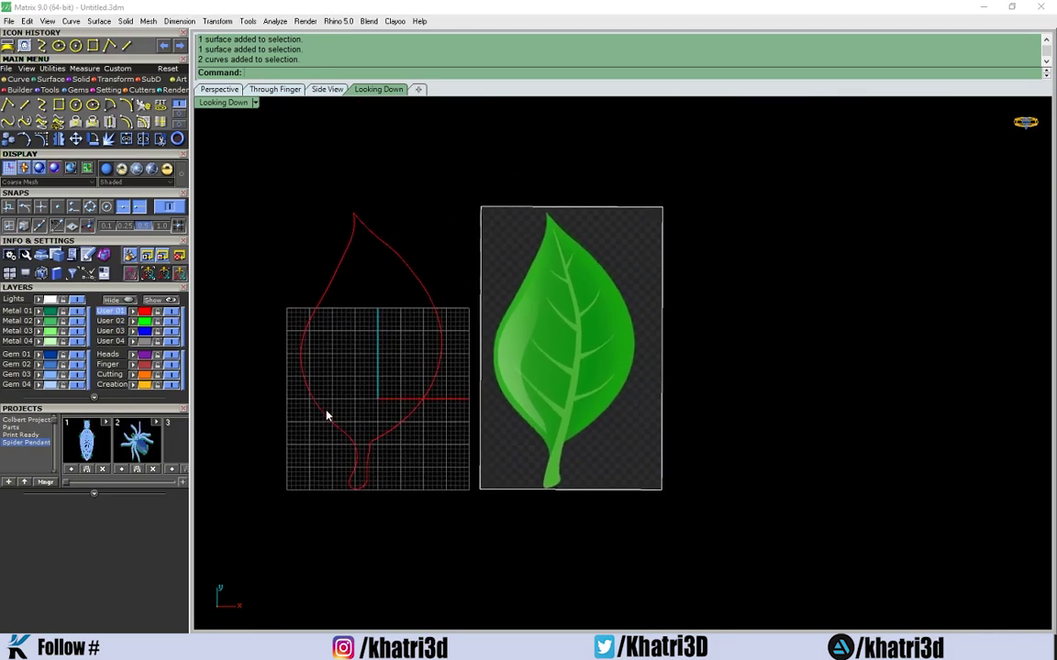
scroll(406, 333, "up", 3)
Step: Nudge a control point on the outline's upper right edge slightly down, then hide points
left_click(403, 179)
scroll(405, 179, "up", 2)
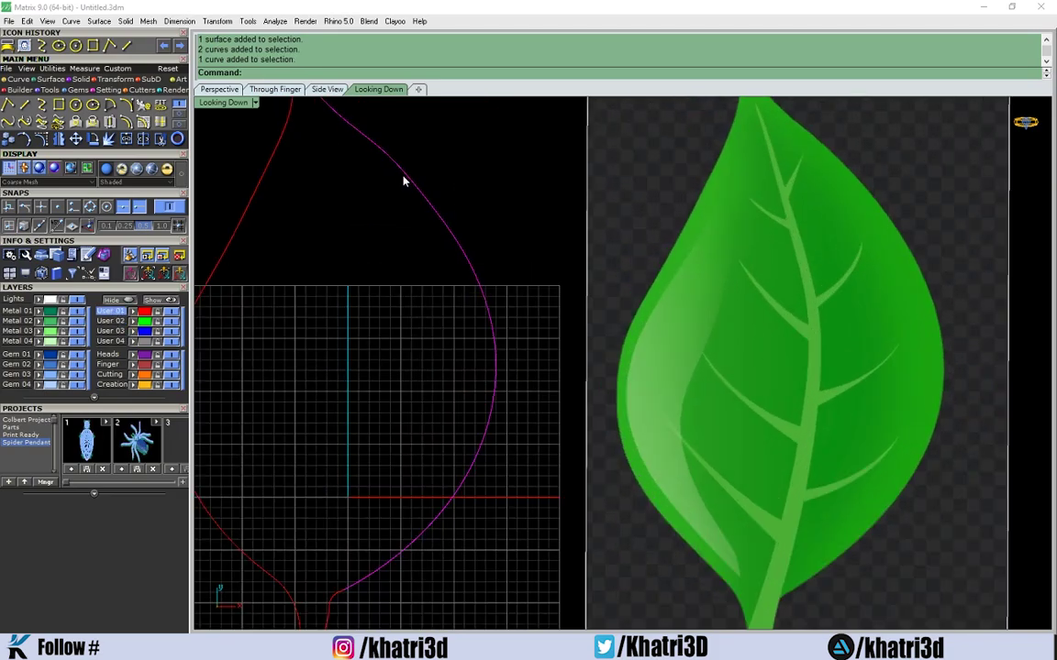
key("F10")
left_click(386, 154)
scroll(386, 157, "up", 1)
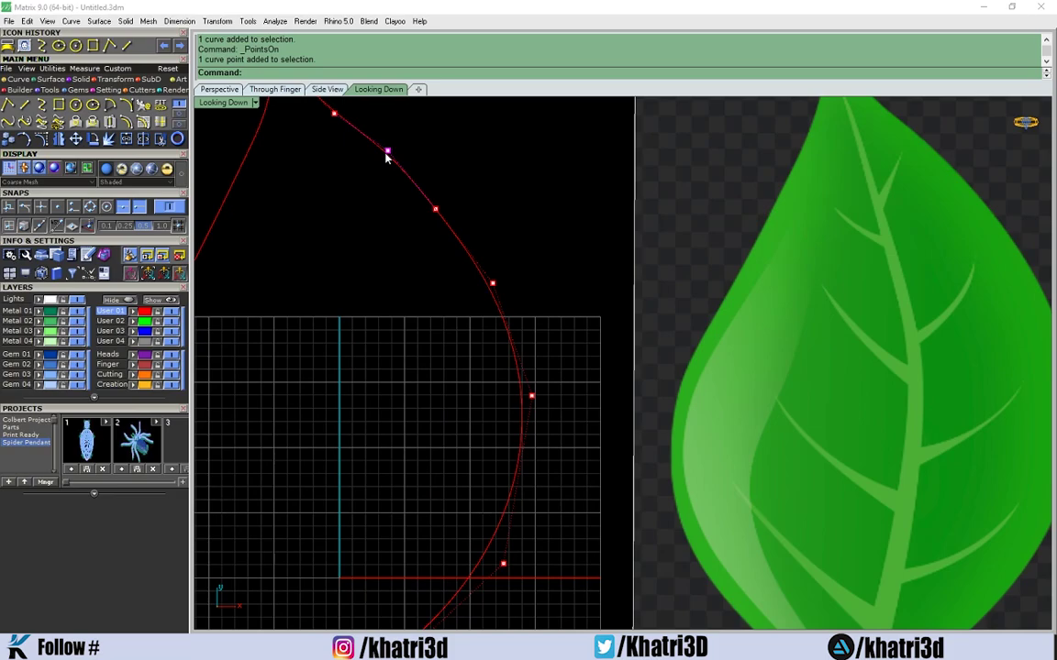
scroll(389, 154, "up", 1)
left_click_drag(389, 153, 384, 165)
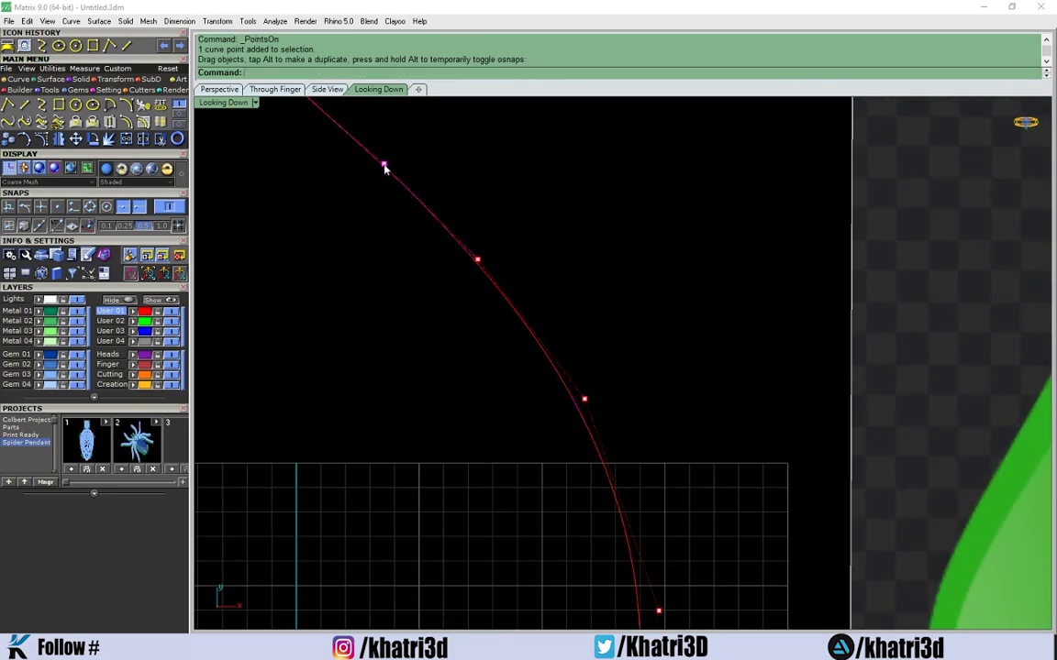
scroll(384, 165, "down", 2)
scroll(350, 242, "down", 2)
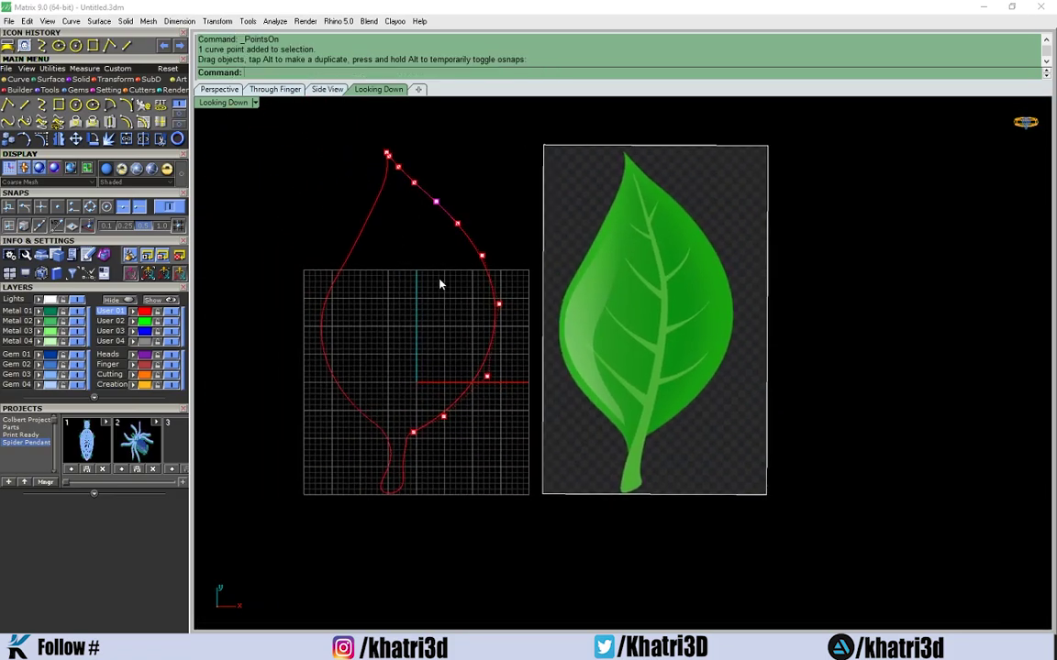
key("Escape")
Step: Window-select the whole leaf outline
scroll(406, 295, "up", 1)
scroll(405, 299, "down", 2)
scroll(420, 466, "up", 2)
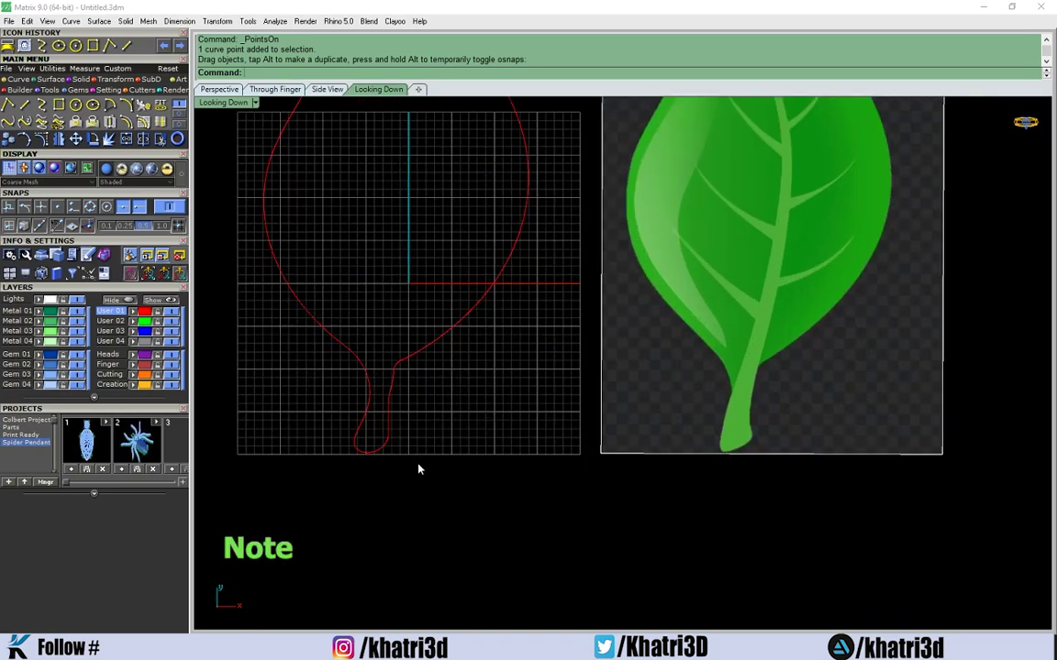
scroll(397, 410, "down", 1)
scroll(397, 410, "down", 1)
scroll(275, 348, "up", 1)
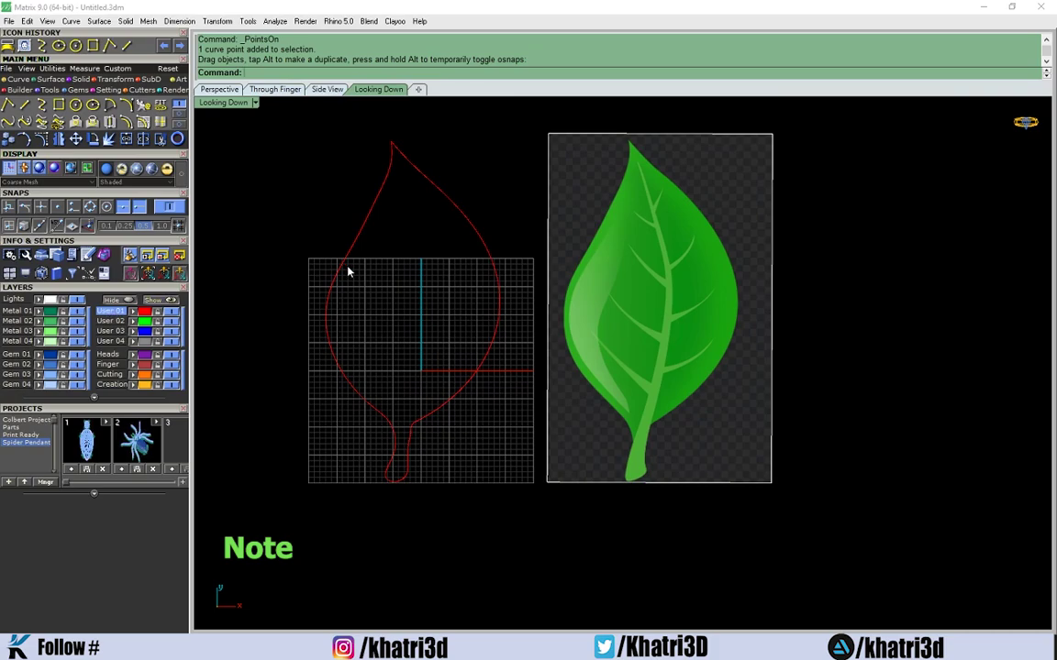
left_click_drag(477, 149, 363, 460)
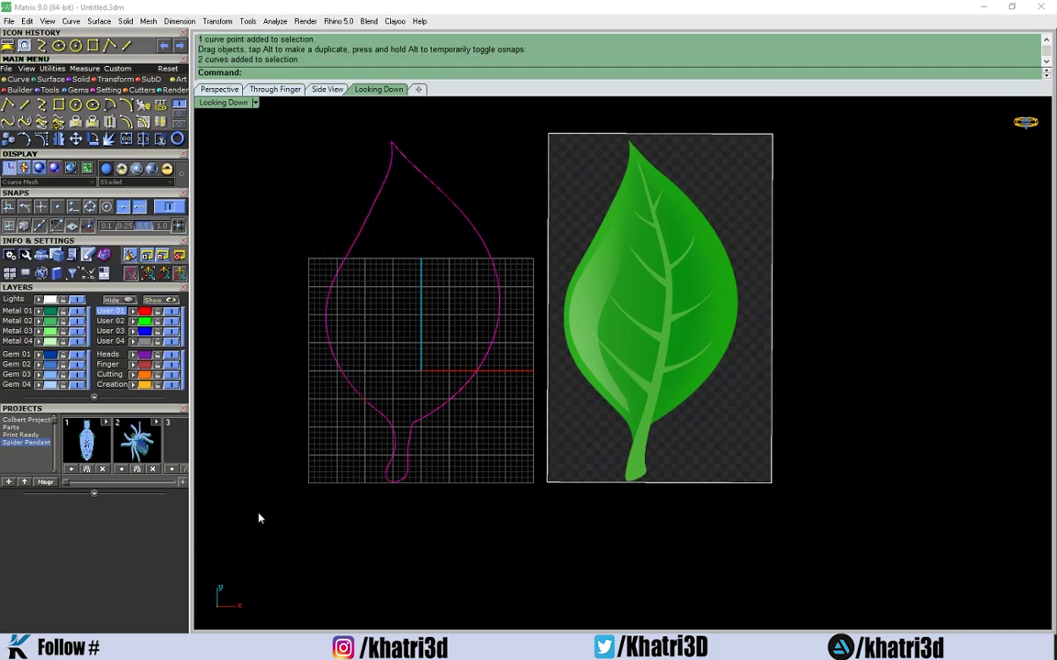
Step: Dismiss the current-layer warning and cancel a started interpolated curve on the left side
left_click(171, 315)
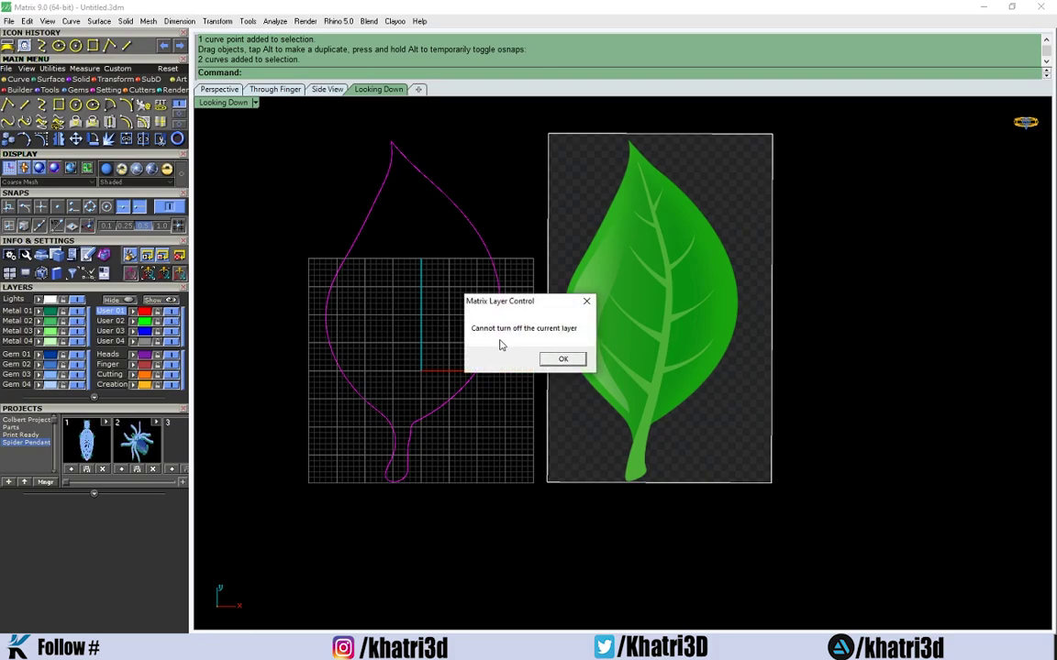
left_click(560, 358)
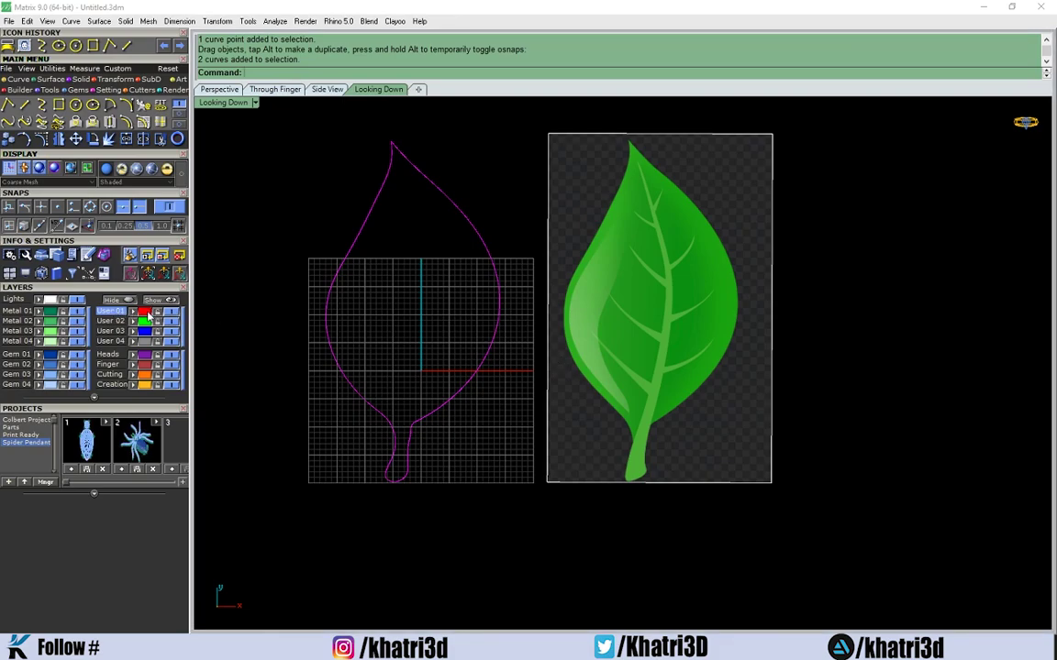
left_click(39, 103)
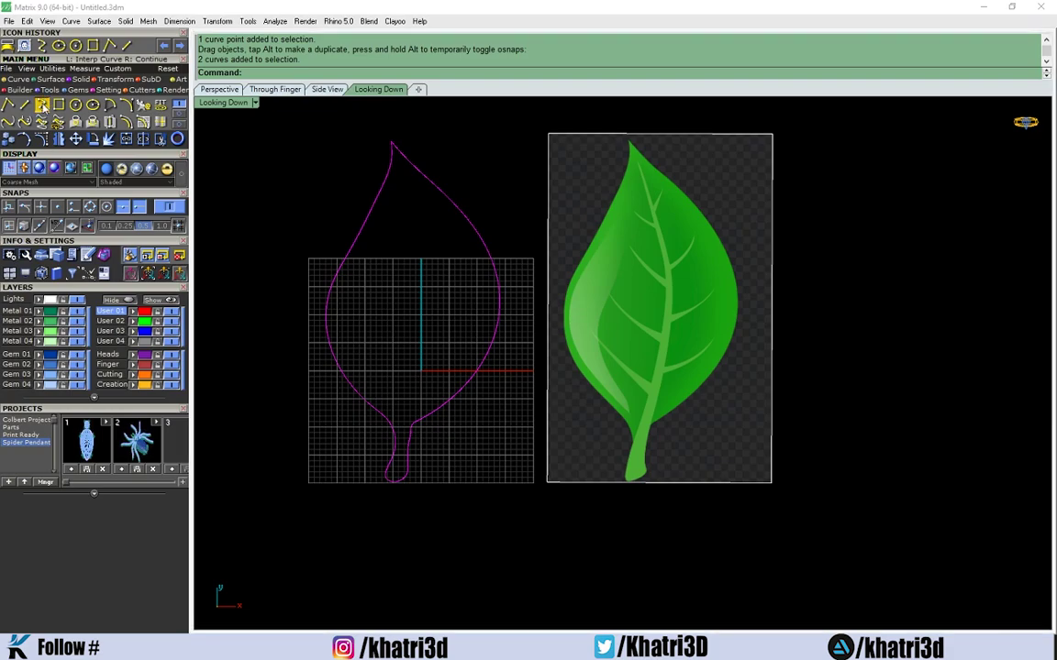
left_click(312, 183)
left_click(300, 229)
left_click(285, 283)
key("Escape")
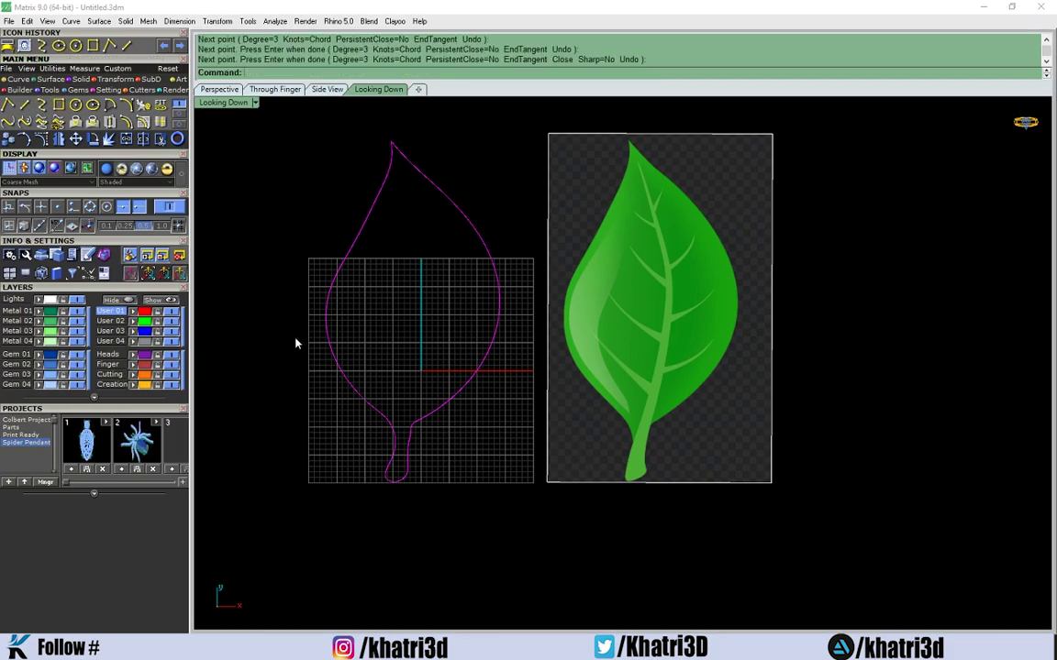
Step: Keep User 01 current and delete the reference leaf image
left_click_drag(471, 145, 245, 530)
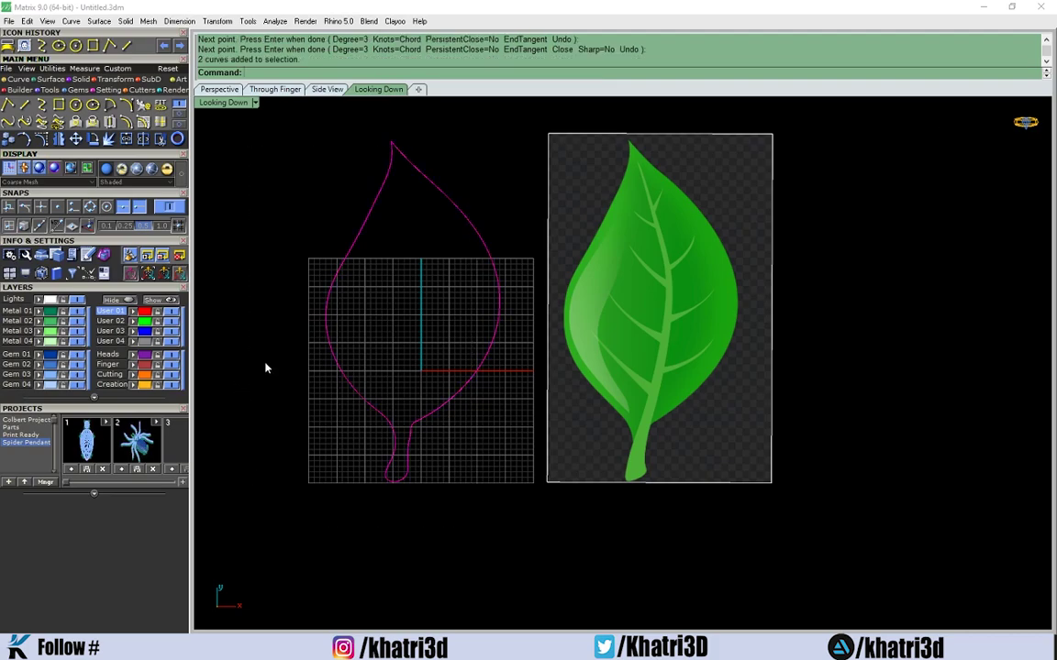
left_click(115, 322)
left_click(110, 311)
left_click(620, 354)
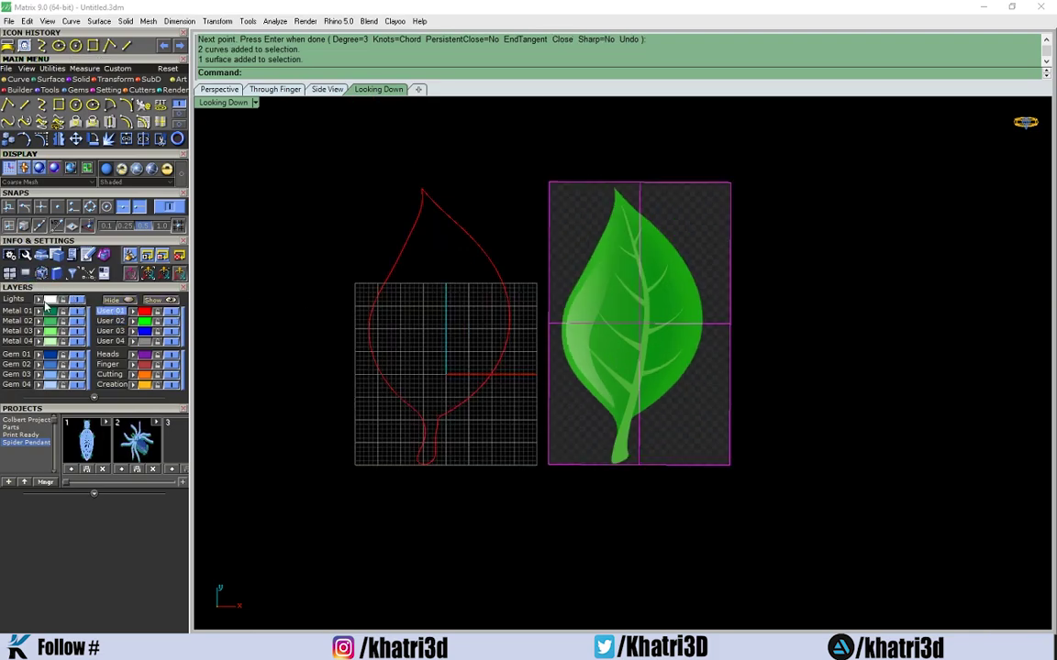
key("Delete")
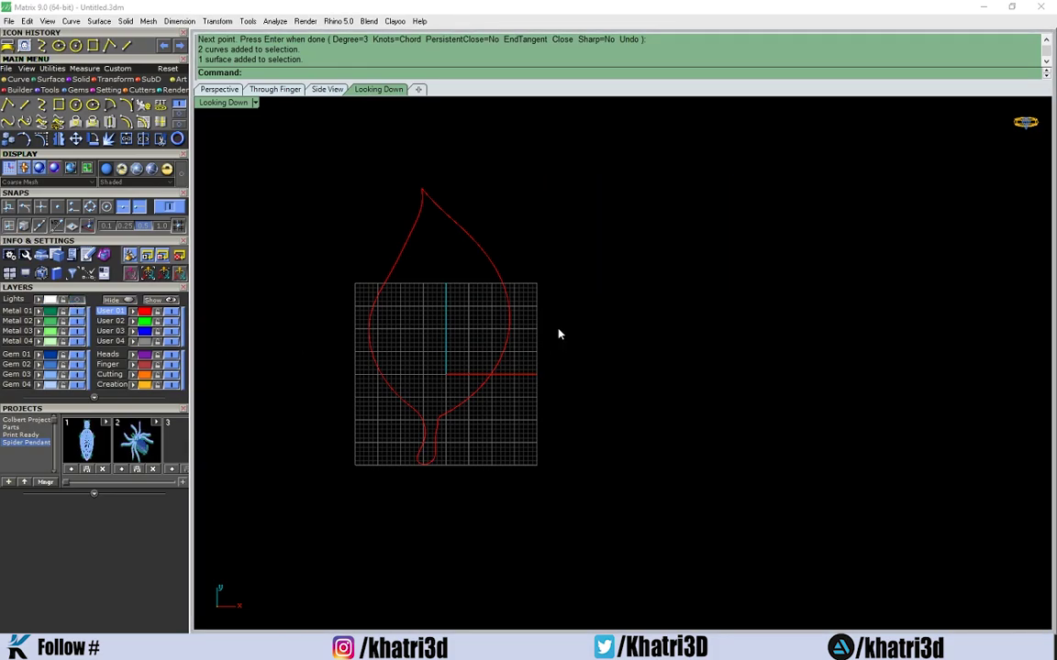
Step: Undo the image deletion and select the restored reference leaf picture
key("ctrl+z")
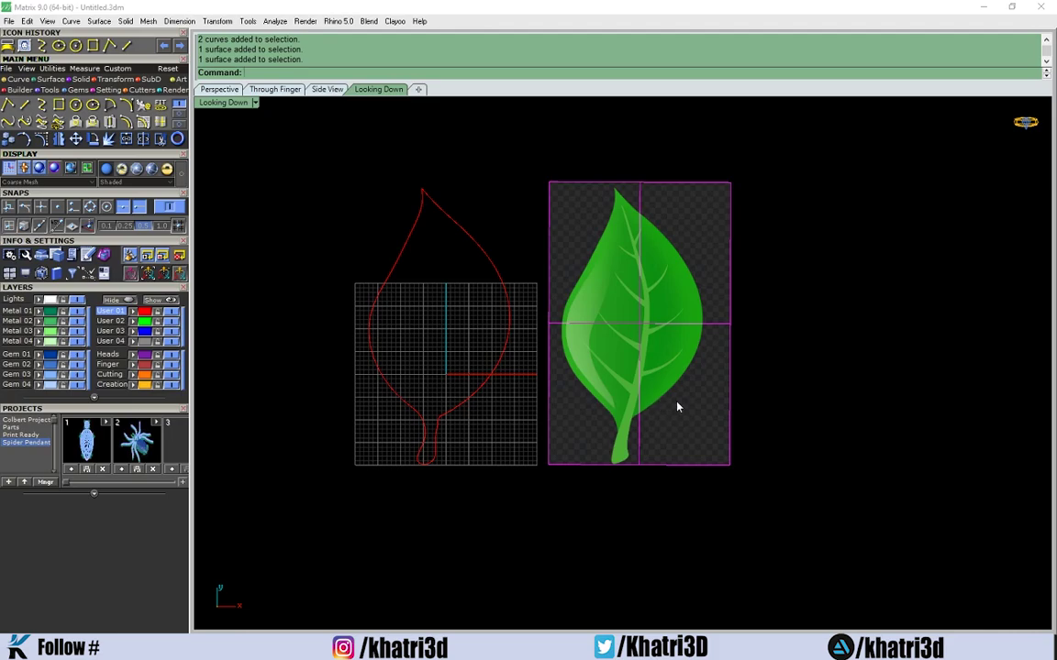
key("Escape")
left_click_drag(453, 261, 373, 496)
left_click(662, 448)
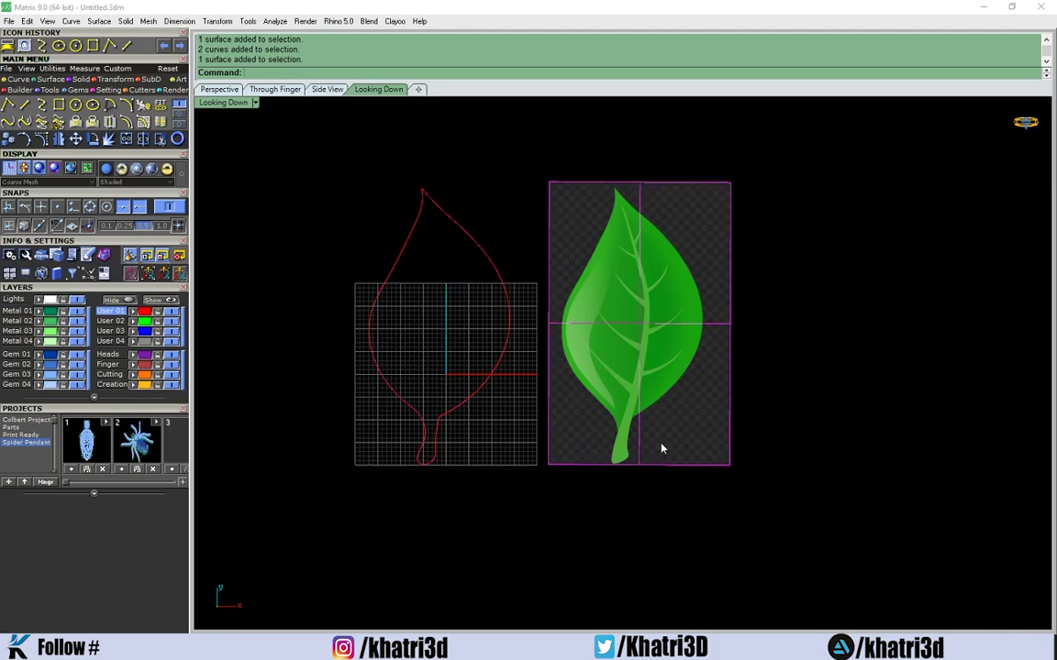
left_click(520, 195)
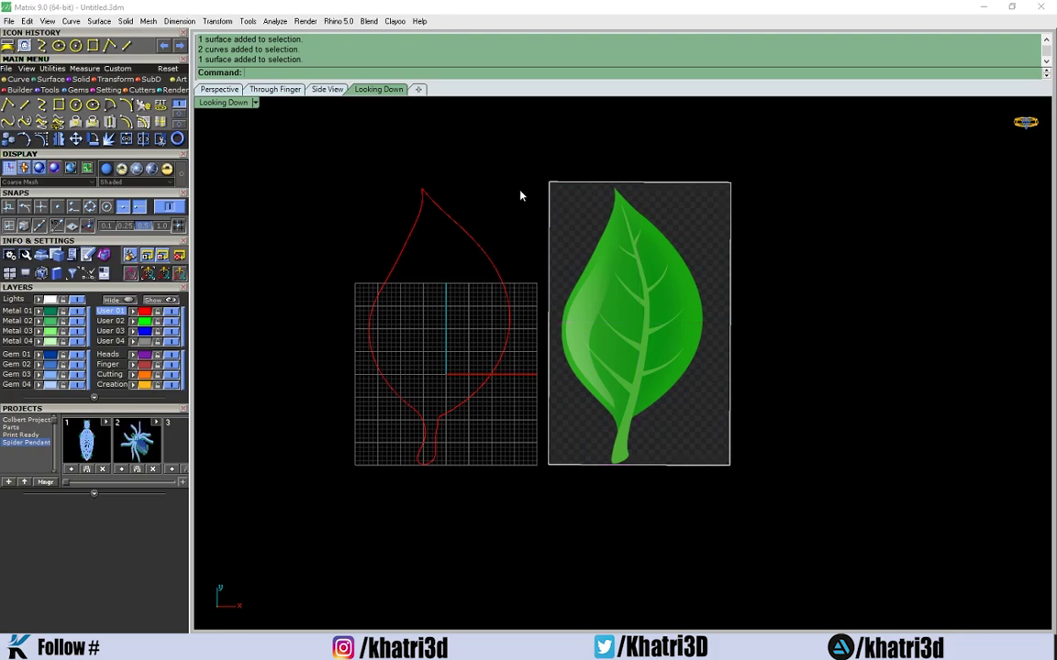
left_click(728, 299)
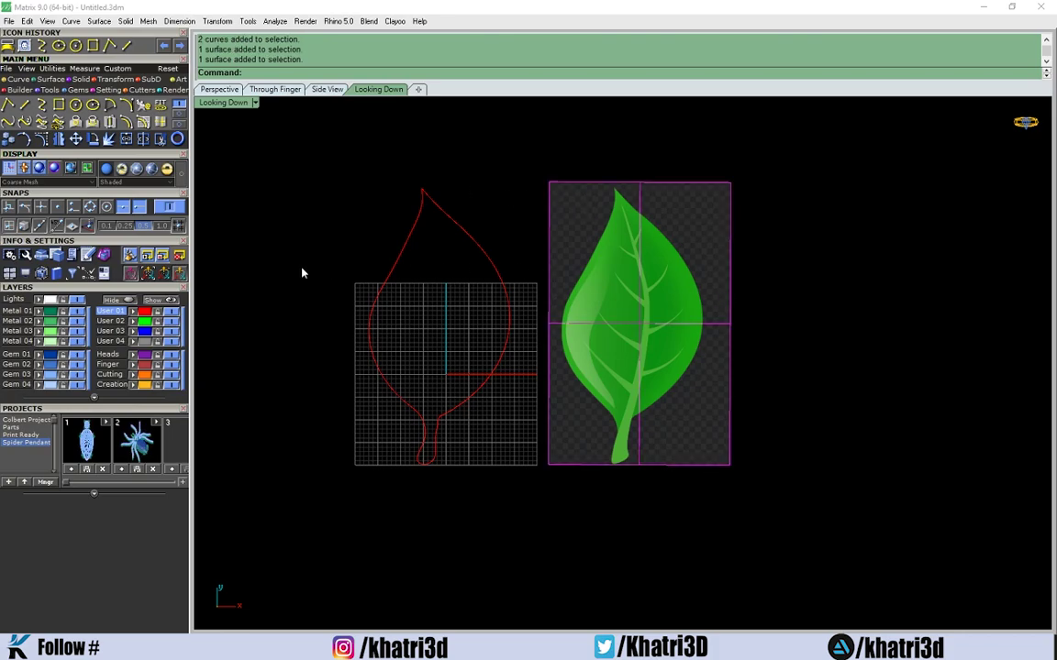
Step: Hide the reference image layer and move both leaf curves lower on the grid
left_click(79, 301)
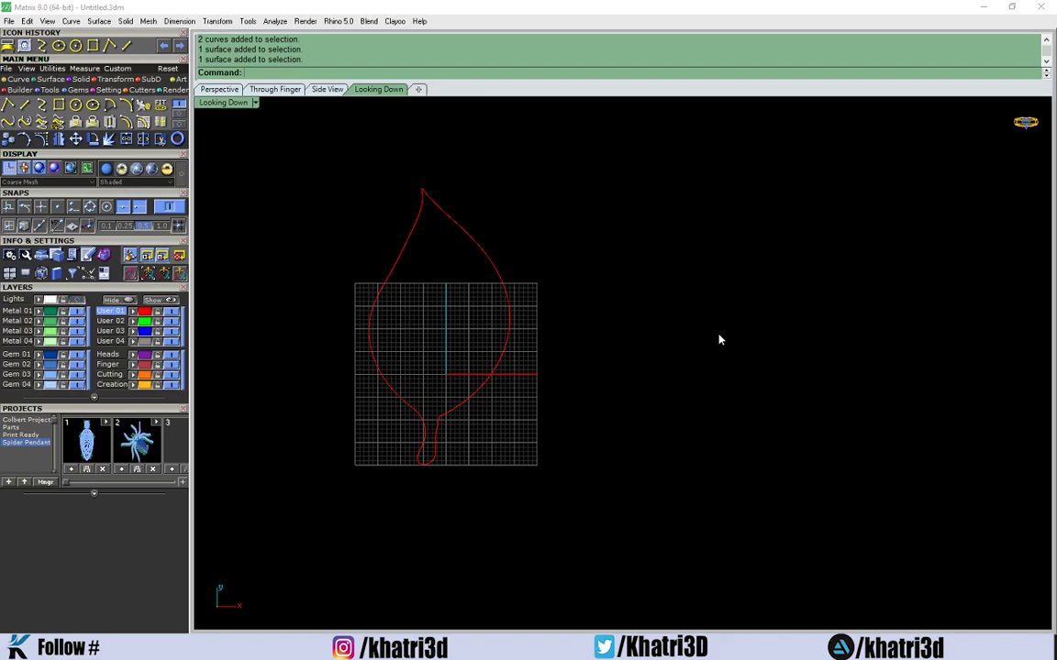
scroll(719, 337, "up", 3)
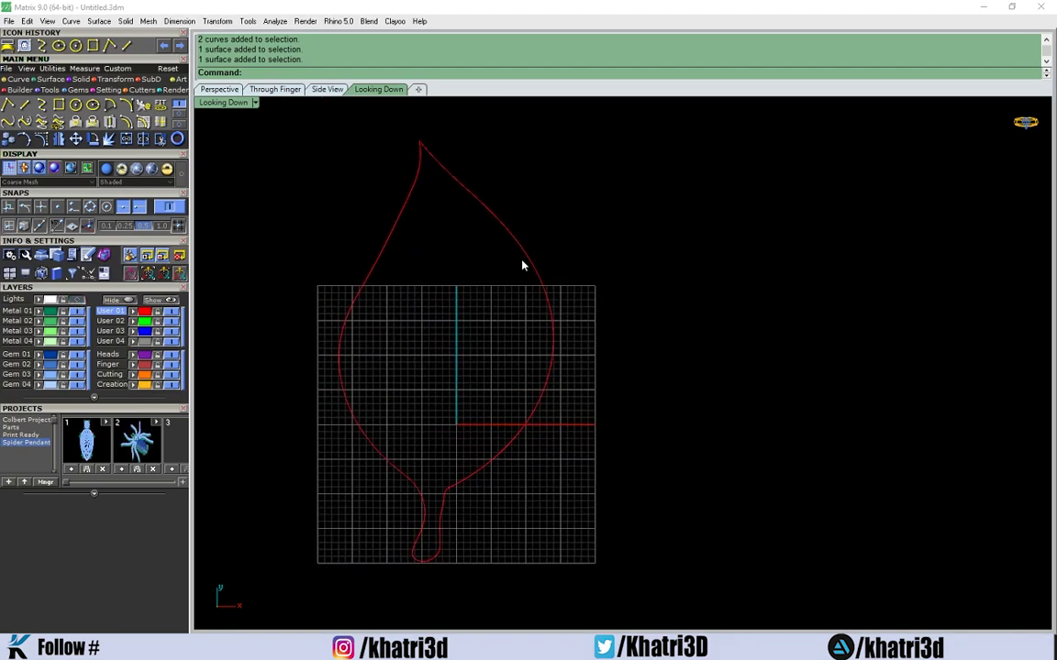
scroll(537, 293, "down", 3)
scroll(541, 344, "up", 2)
left_click_drag(599, 189, 528, 294)
left_click_drag(505, 442, 507, 511)
scroll(487, 367, "up", 3)
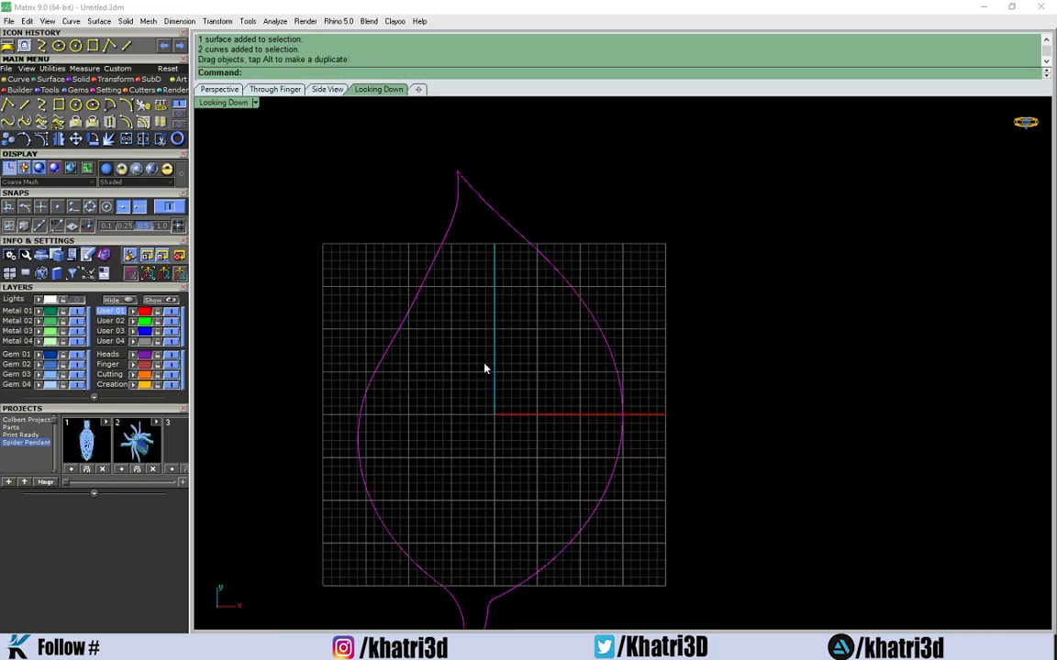
scroll(486, 368, "down", 3)
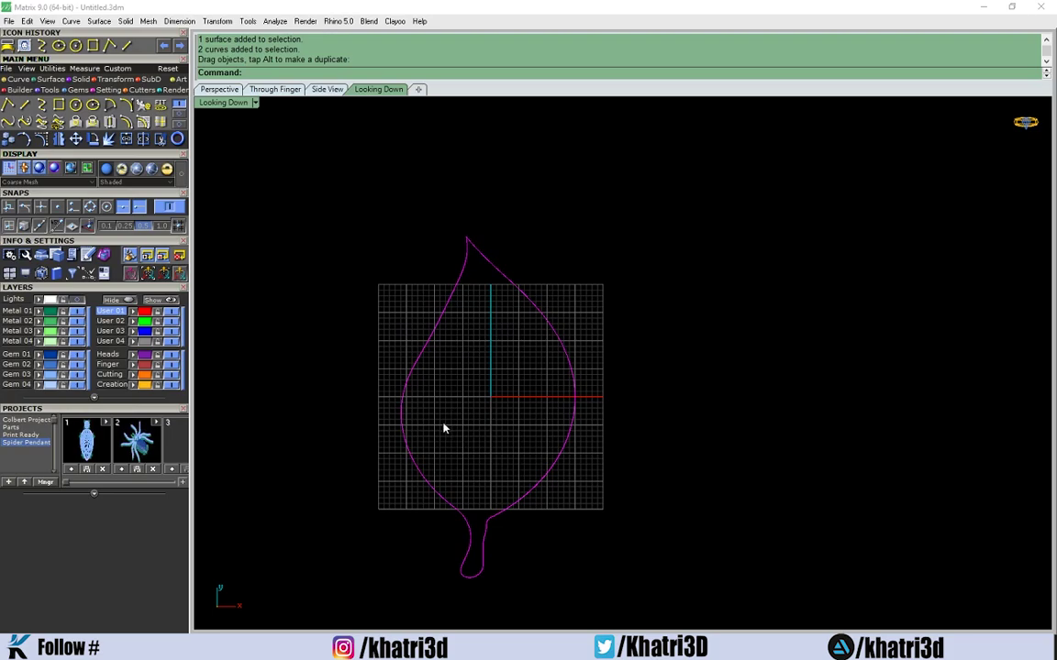
scroll(532, 455, "up", 2)
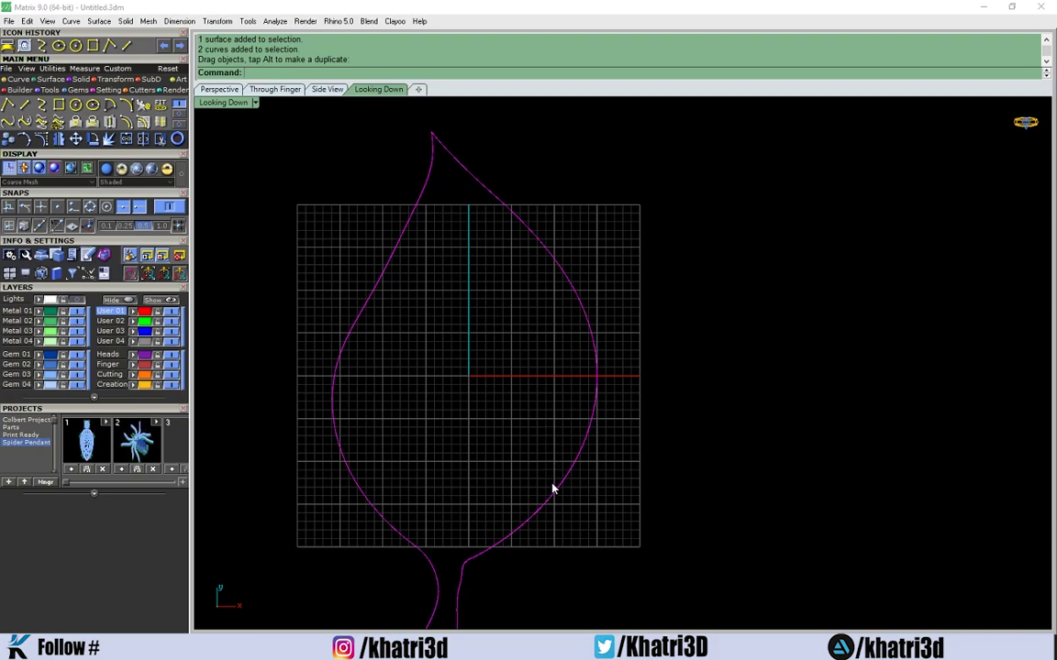
left_click_drag(553, 489, 557, 460)
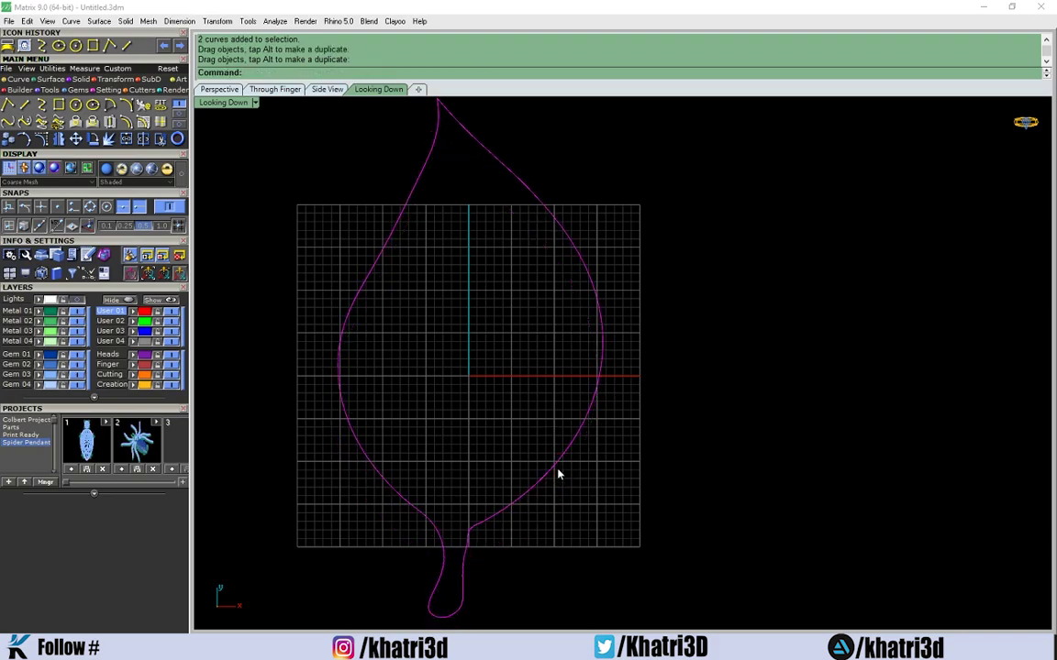
scroll(558, 474, "down", 1)
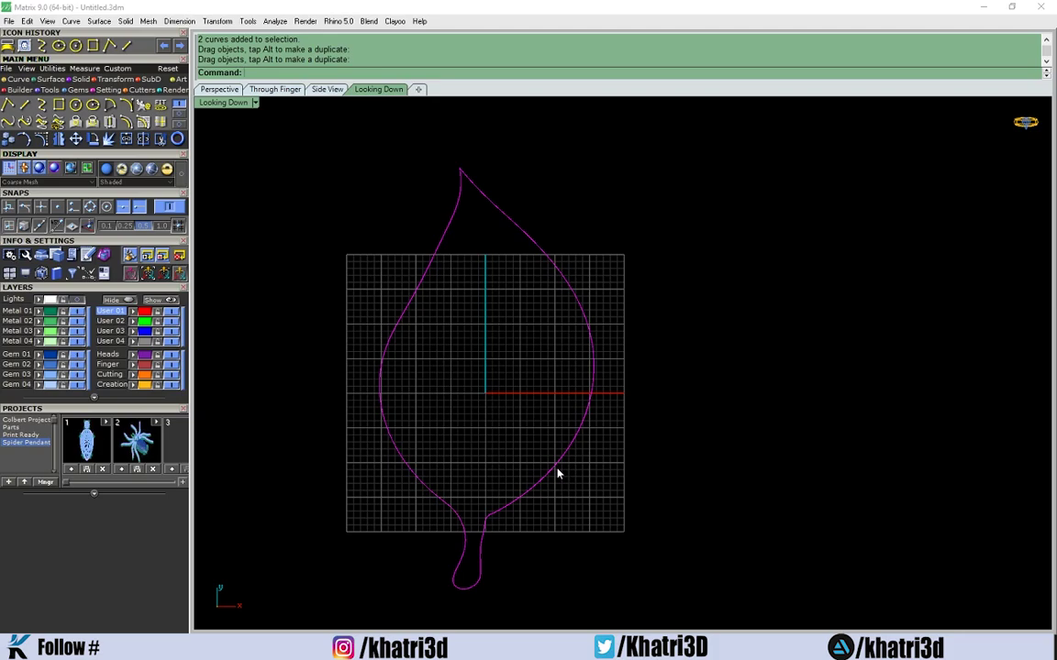
Step: Window-select the whole two-curve leaf outline
left_click(406, 309)
left_click(528, 240)
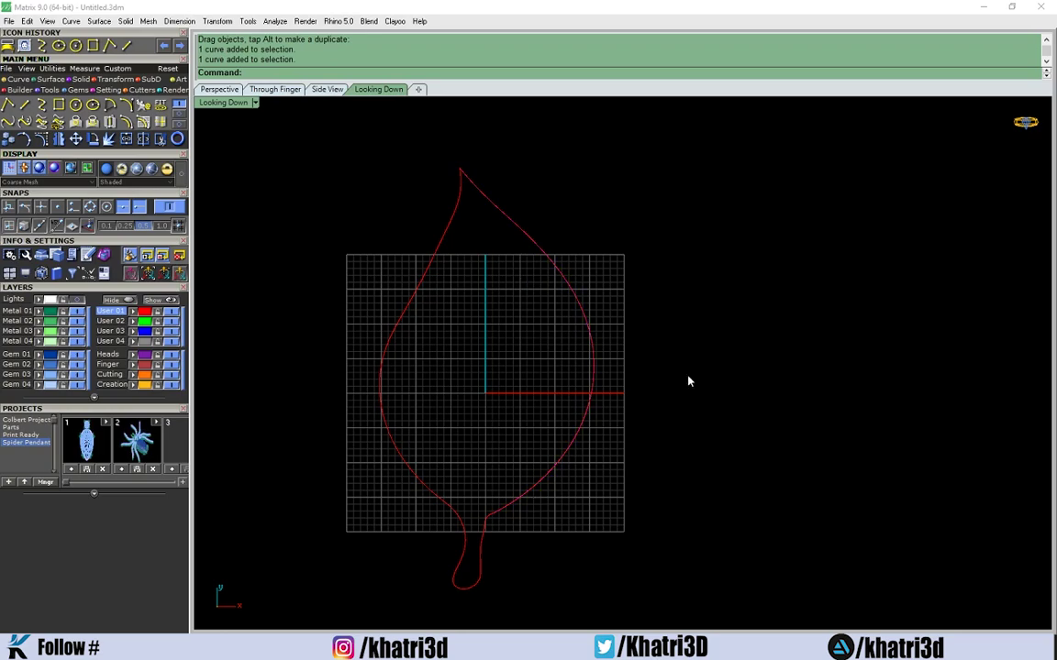
left_click(574, 294)
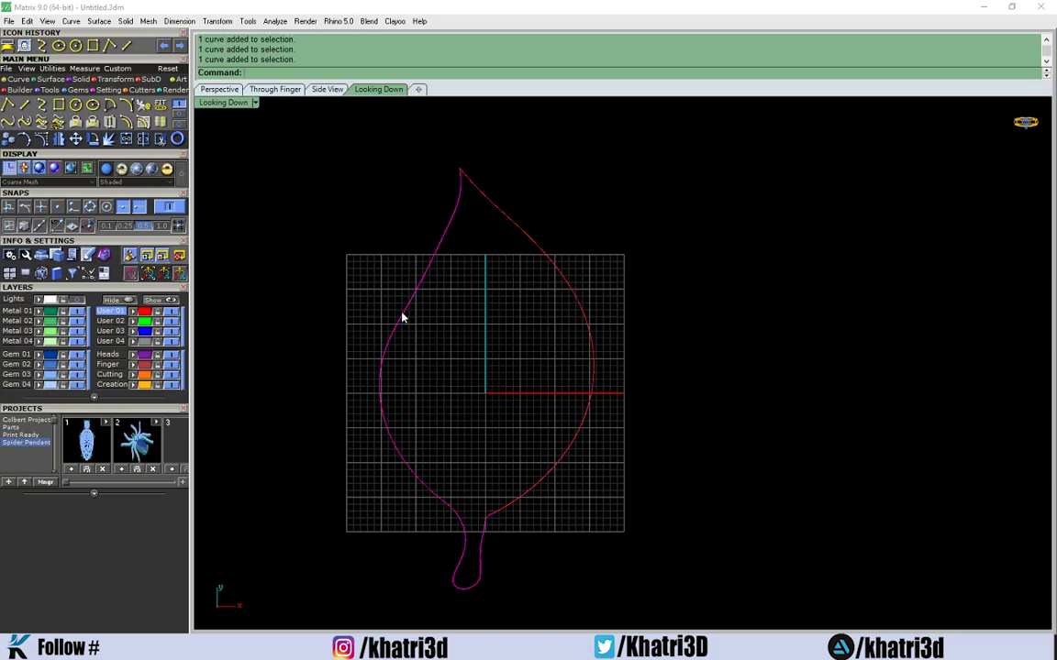
left_click_drag(698, 558, 289, 154)
Step: Join the two leaf curves into one closed outline
key("ctrl+a")
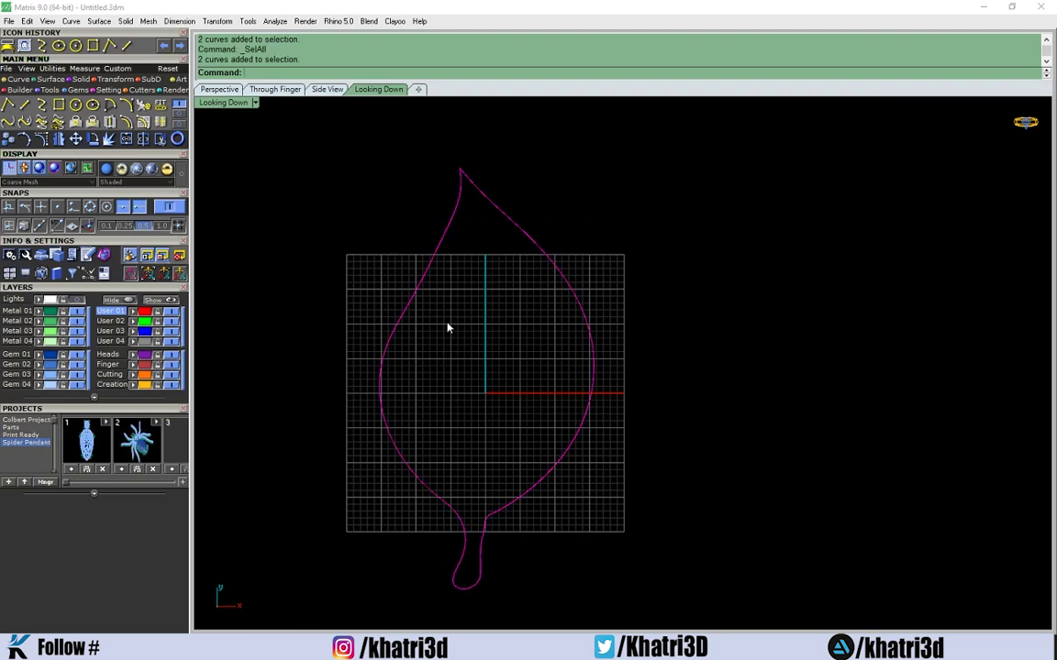
left_click_drag(629, 165, 283, 618)
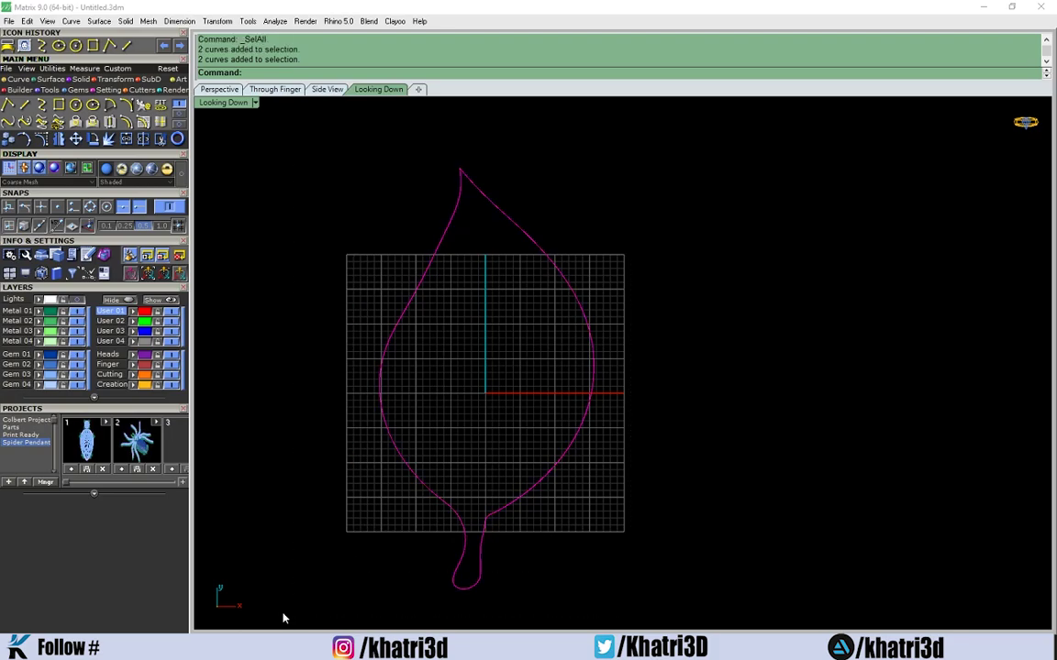
key("ctrl+j")
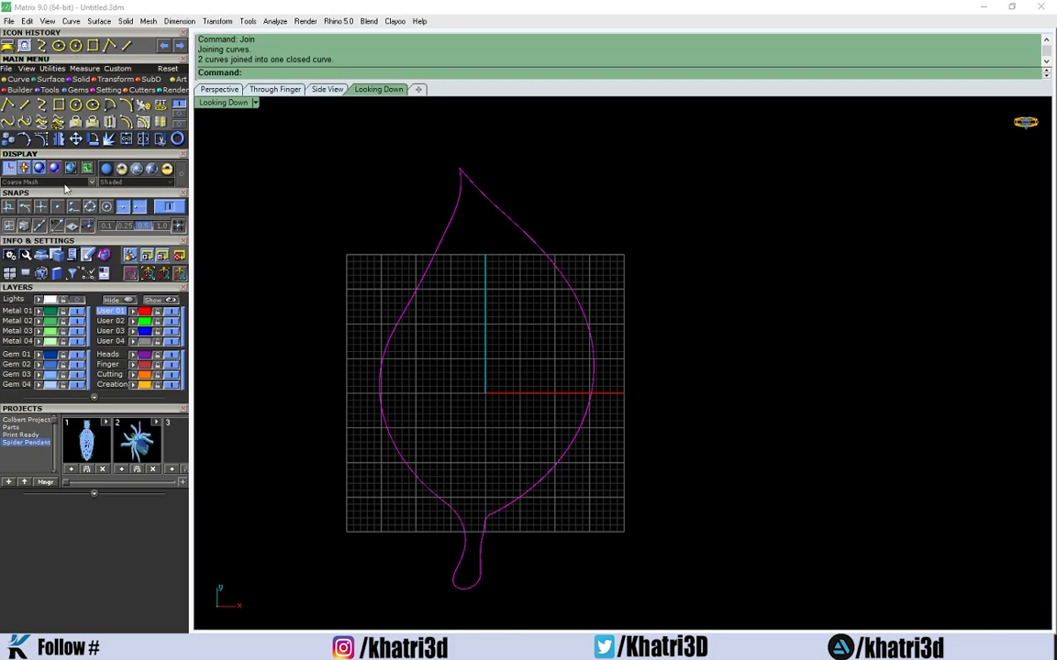
Step: Drag the joined leaf outline so its body is centred over the grid, stem below
left_click(557, 328)
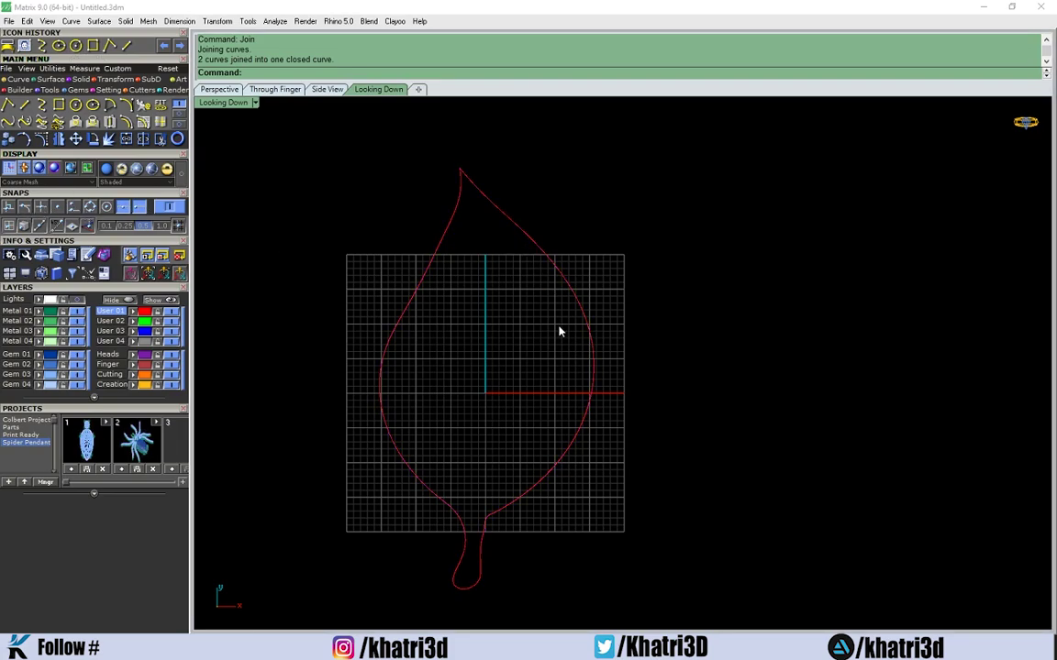
left_click(579, 313)
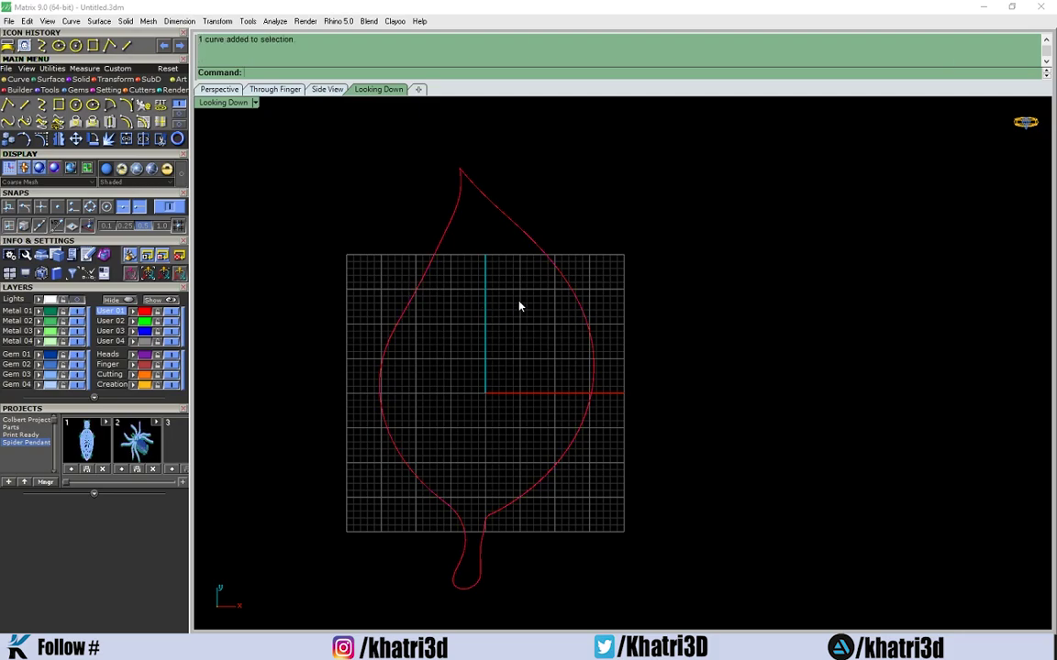
left_click_drag(547, 160, 375, 500)
mouse_move(517, 510)
left_mouse_down()
mouse_move(537, 490)
mouse_move(503, 524)
left_mouse_up()
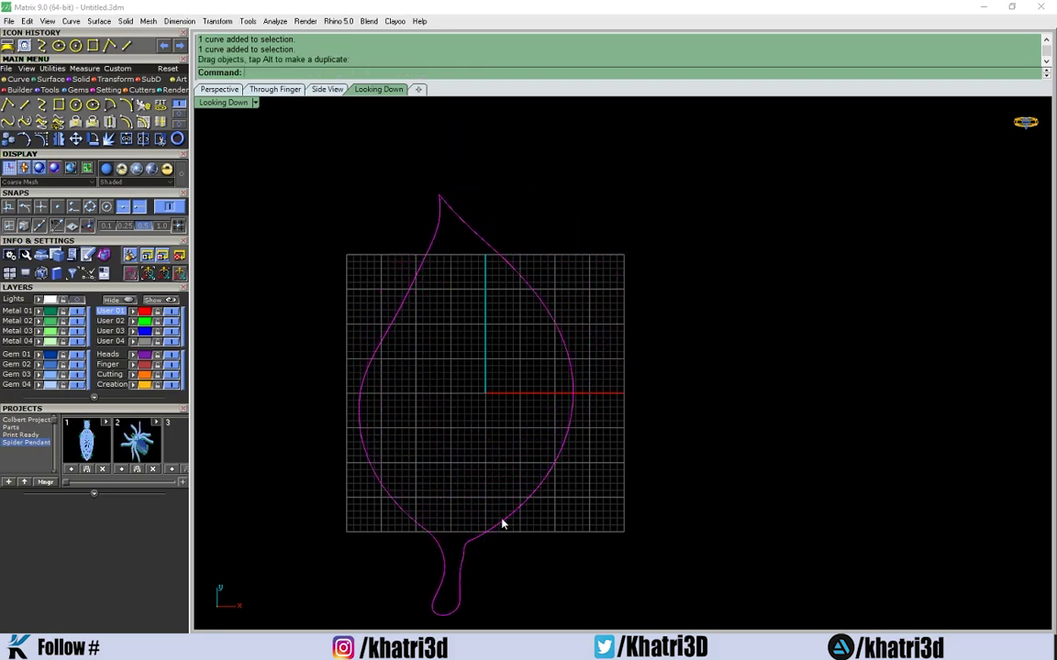
left_click_drag(570, 435, 580, 428)
key("Escape")
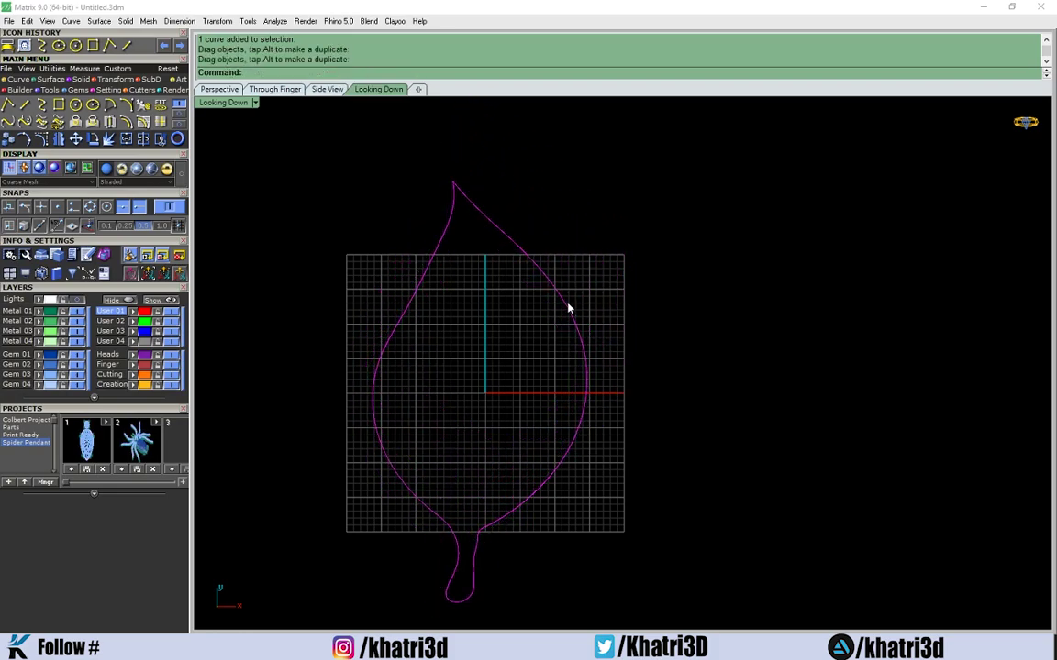
left_click(551, 284)
mouse_move(551, 284)
left_mouse_down()
mouse_move(561, 281)
mouse_move(551, 273)
mouse_move(552, 281)
left_mouse_up()
left_click(483, 330)
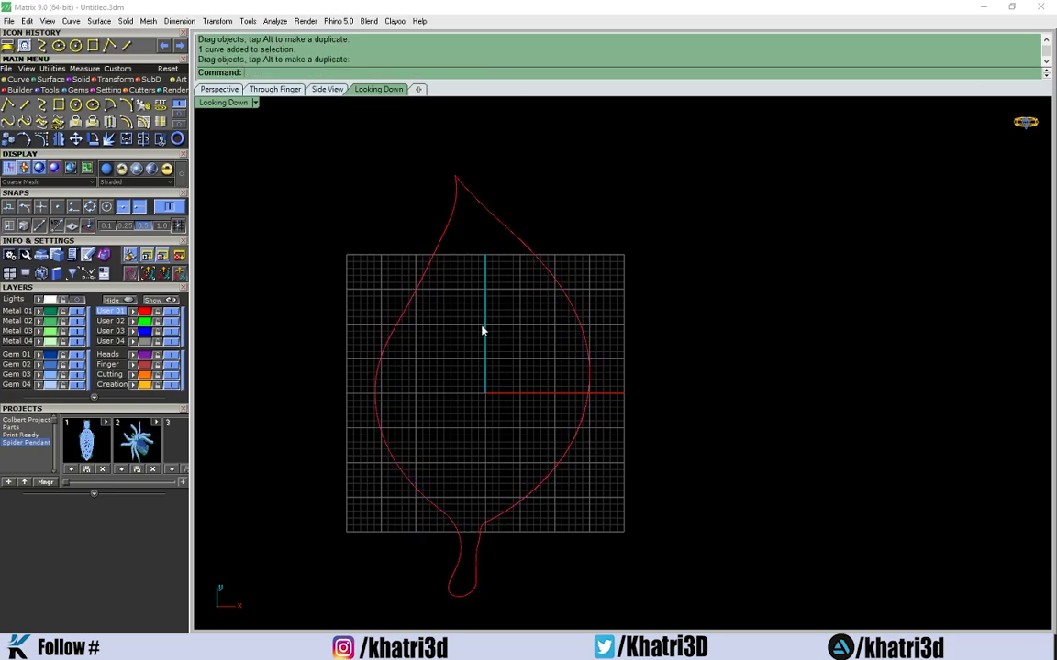
left_click(550, 283)
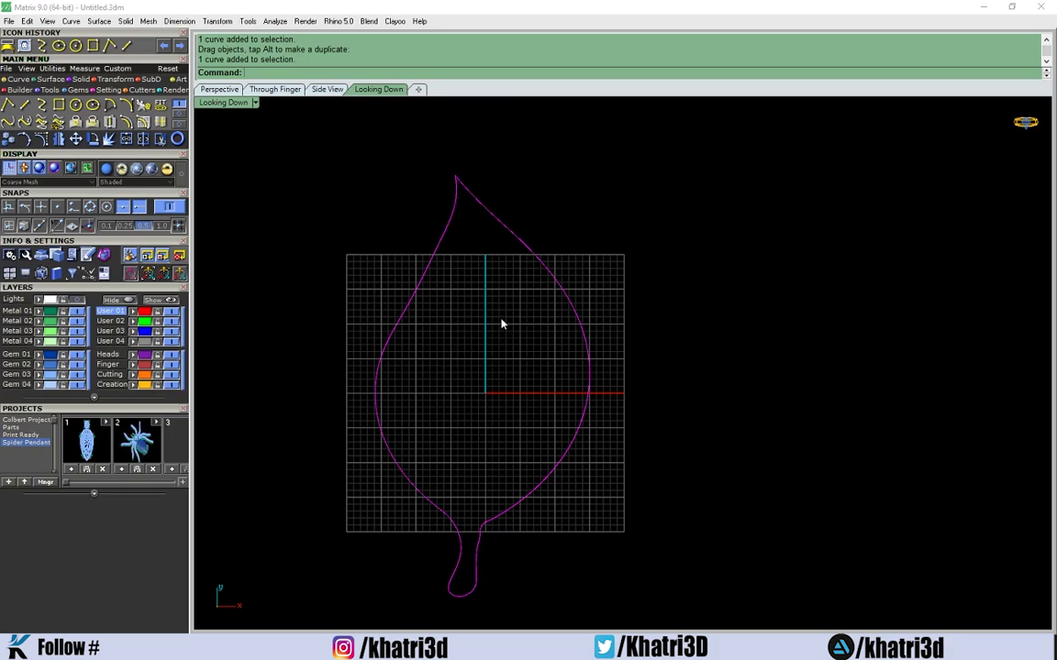
Step: Fill the closed leaf outline with a flat surface using PlanarSrf
type("PlanarSrf")
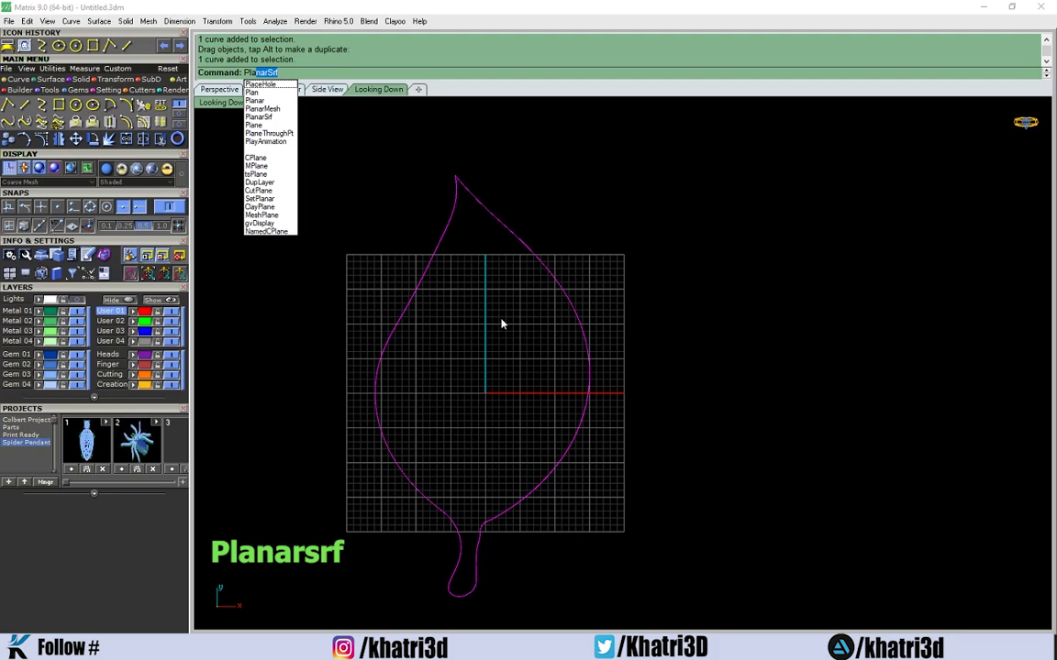
key("Return")
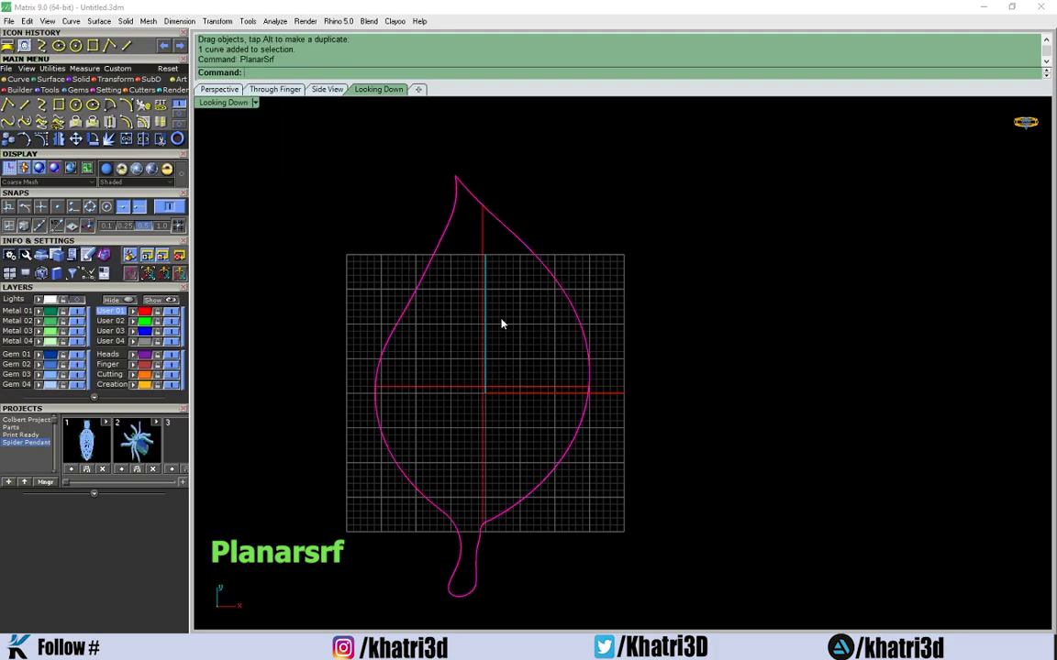
left_click(225, 91)
right_click_drag(427, 377, 478, 404)
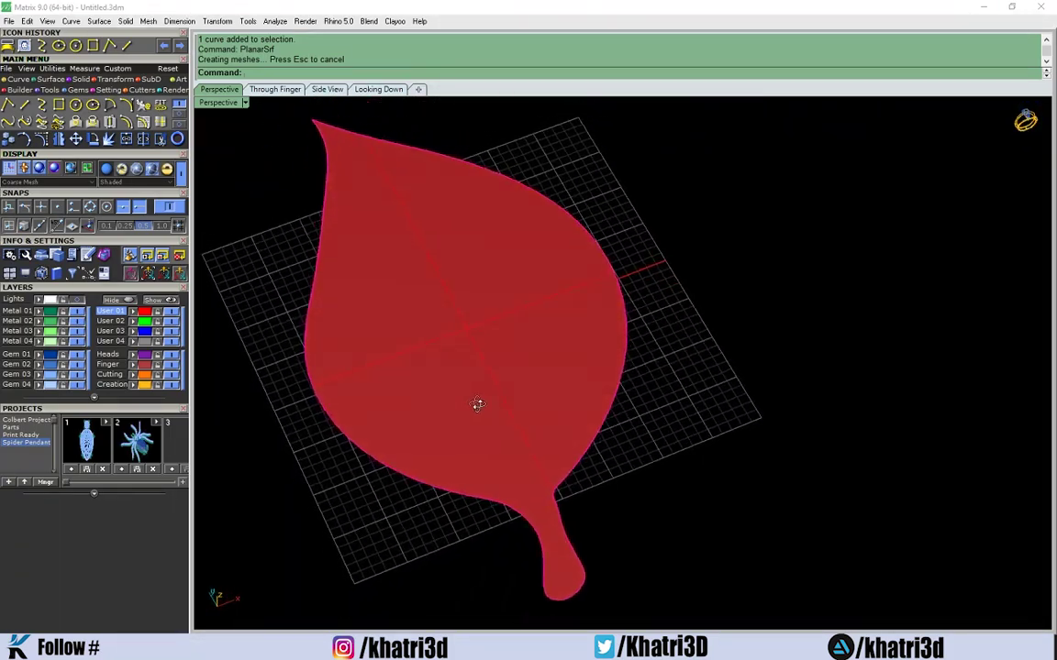
Step: Orbit and zoom the Perspective view to inspect the flat leaf surface
scroll(479, 403, "up", 2)
scroll(491, 246, "up", 1)
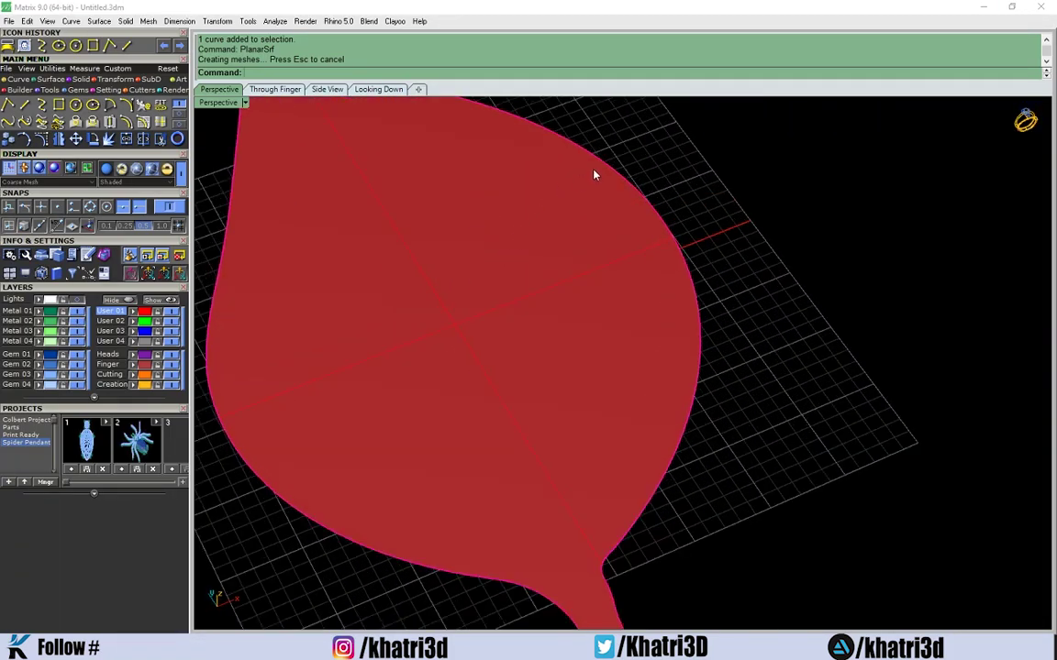
scroll(447, 265, "down", 2)
right_click_drag(447, 266, 458, 241)
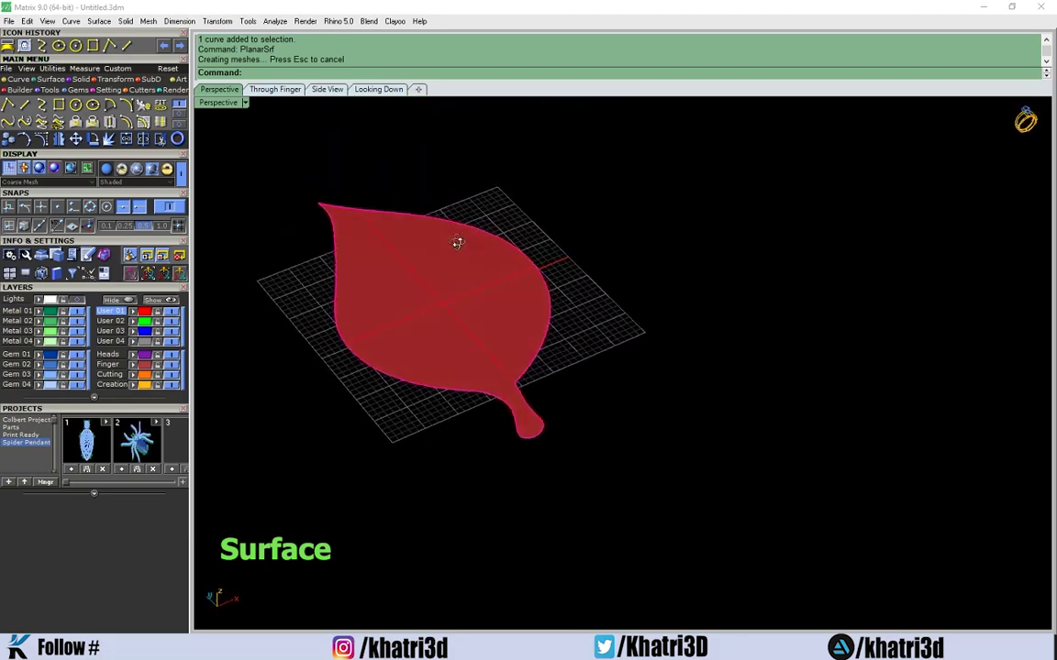
scroll(412, 321, "up", 1)
right_click_drag(412, 321, 453, 294)
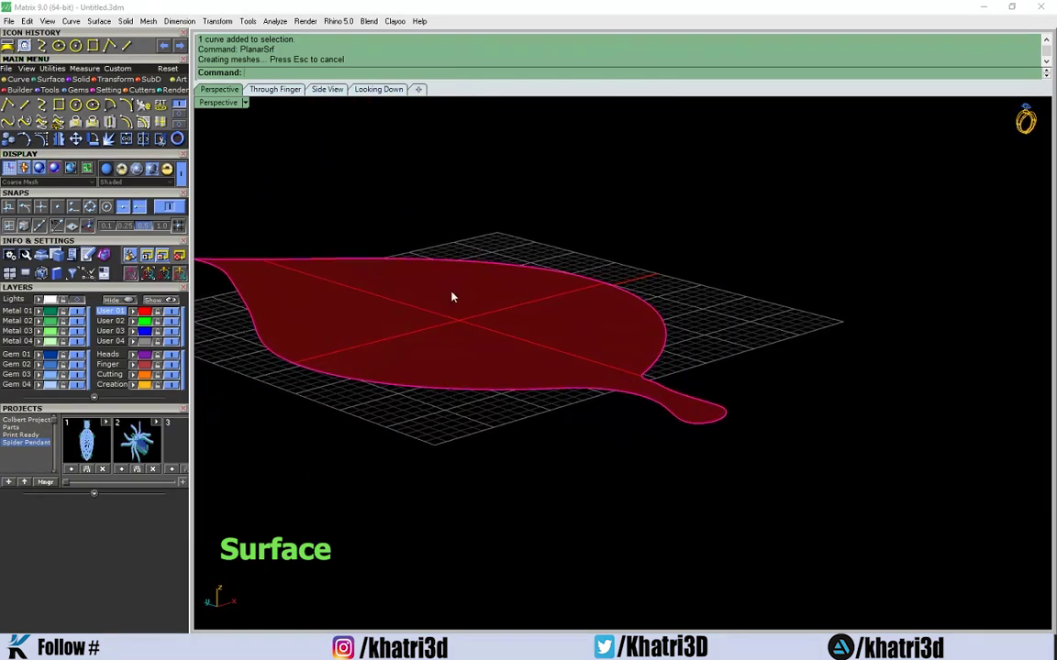
left_click(448, 308)
right_click_drag(602, 466, 591, 585)
right_click_drag(501, 553, 427, 514)
left_click(426, 514)
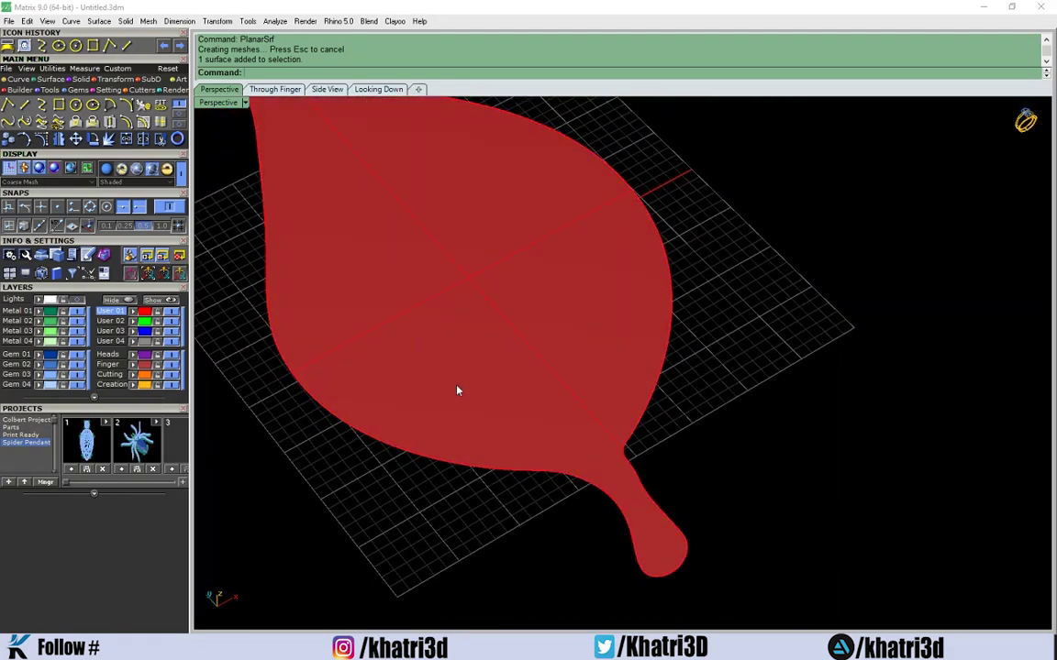
left_click(454, 389)
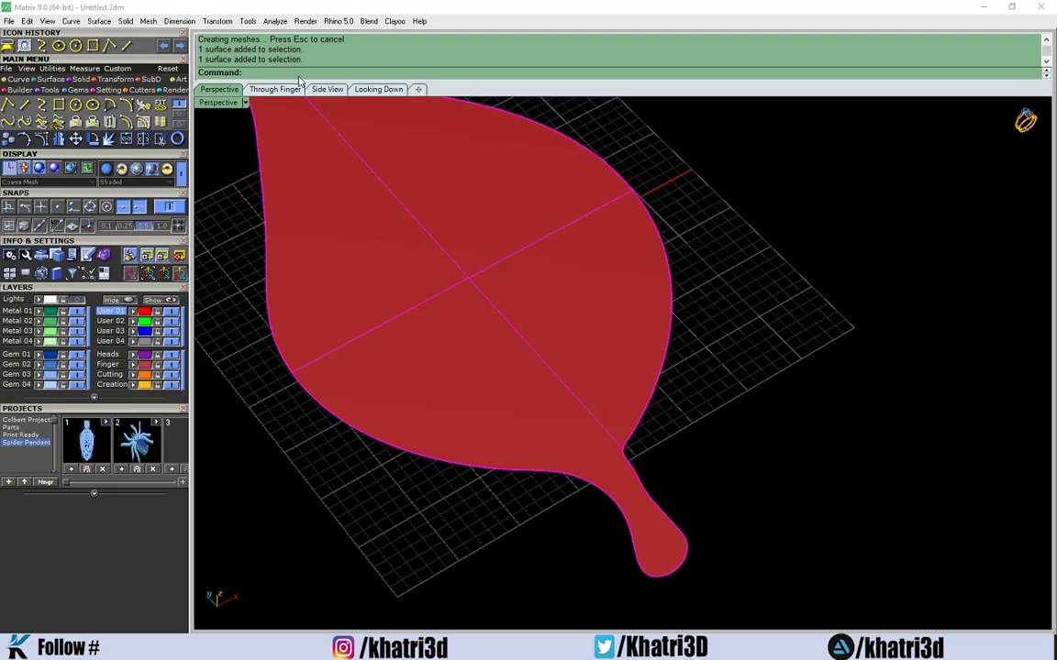
Step: Extrude the leaf surface into a solid with ExtrudeSrf, accepting the default distance
key("Up")
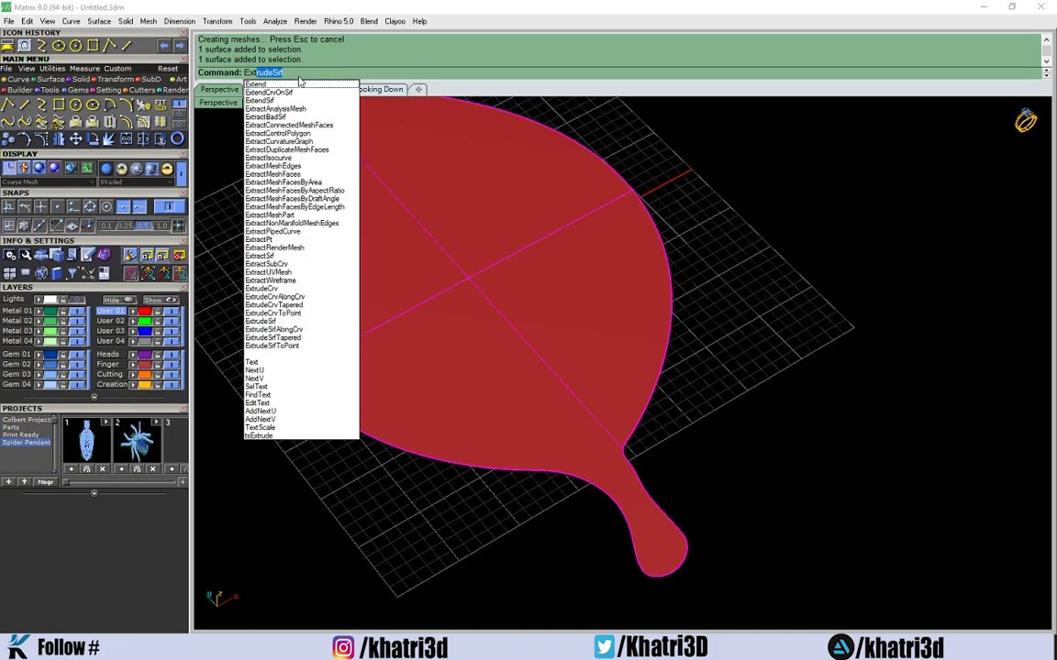
type("trudeS")
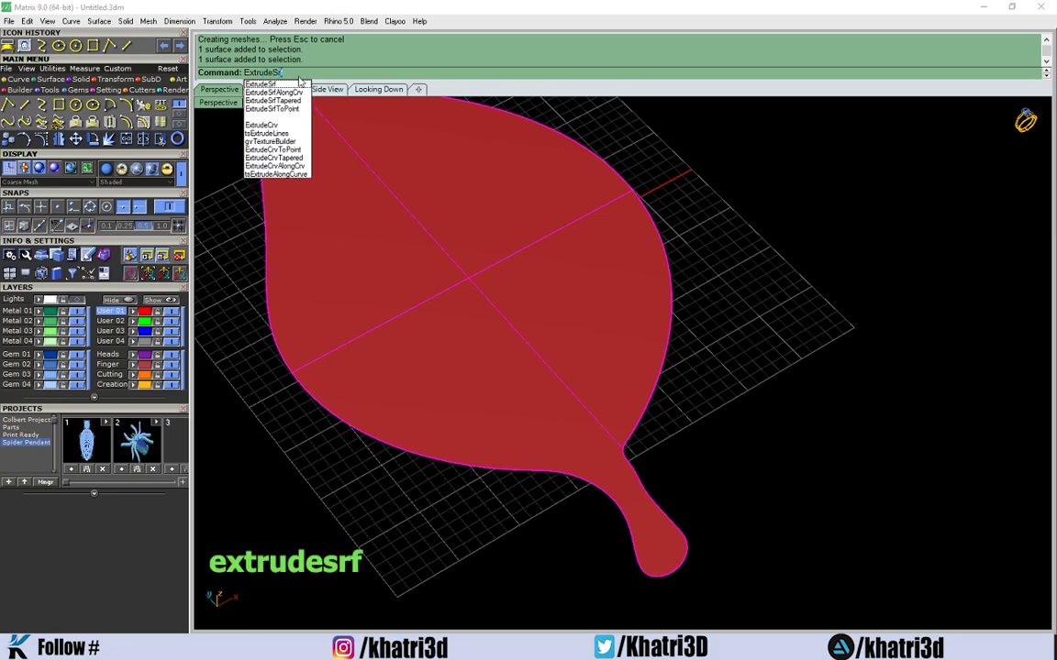
key("Return")
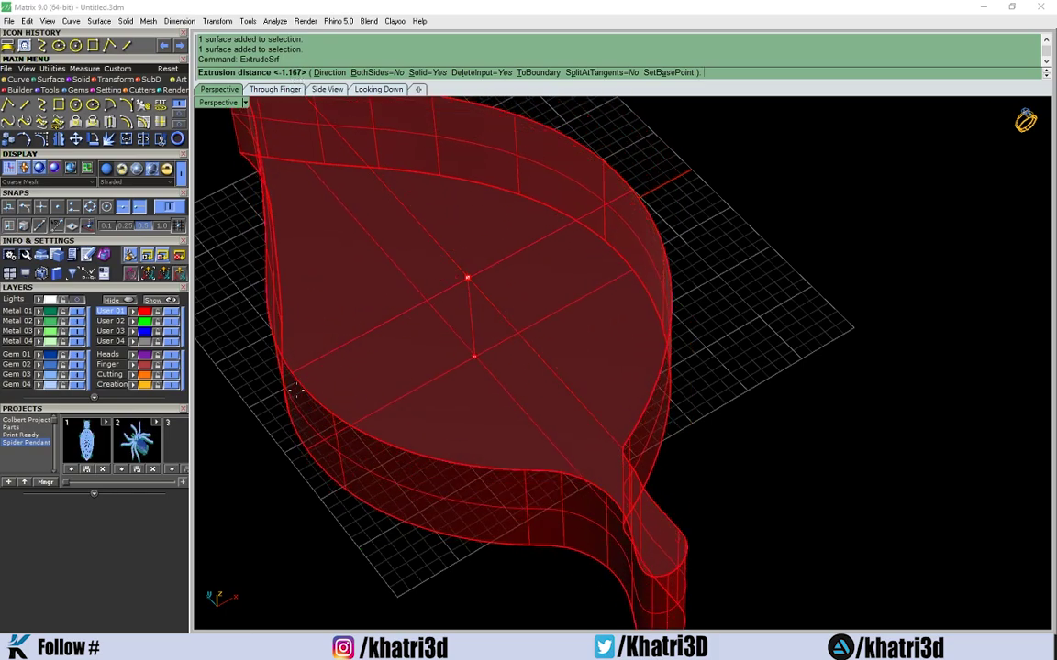
right_click_drag(303, 395, 346, 358)
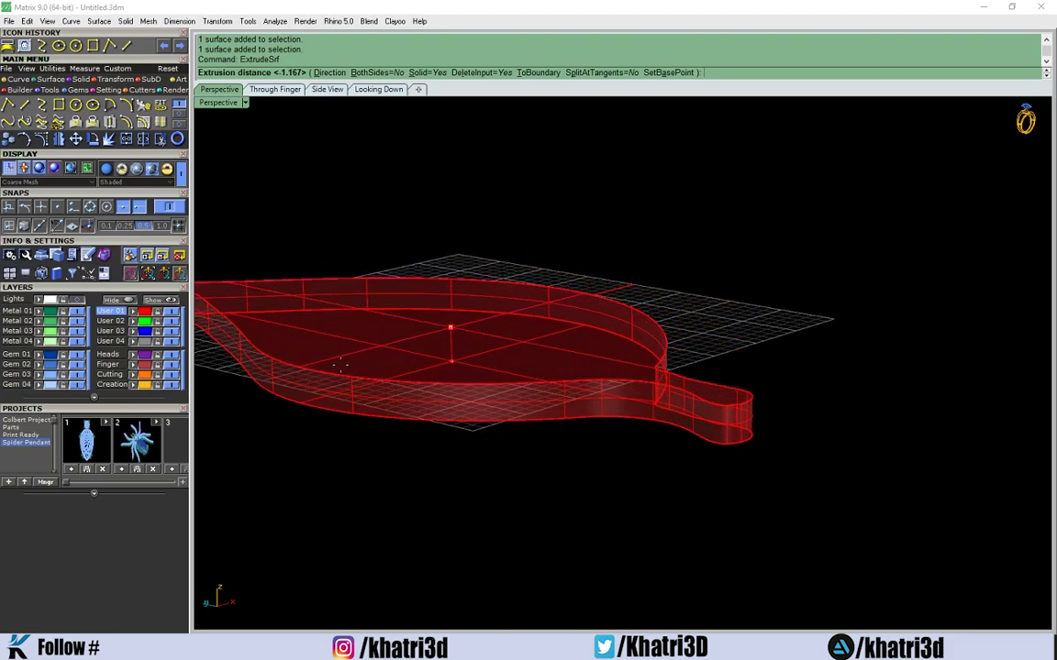
left_click(340, 365)
Step: Orbit and zoom around the new leaf solid to check its thickness
right_click_drag(342, 371, 432, 465)
left_click(392, 435)
scroll(391, 450, "up", 3)
scroll(568, 249, "down", 3)
scroll(441, 438, "up", 3)
key("Escape")
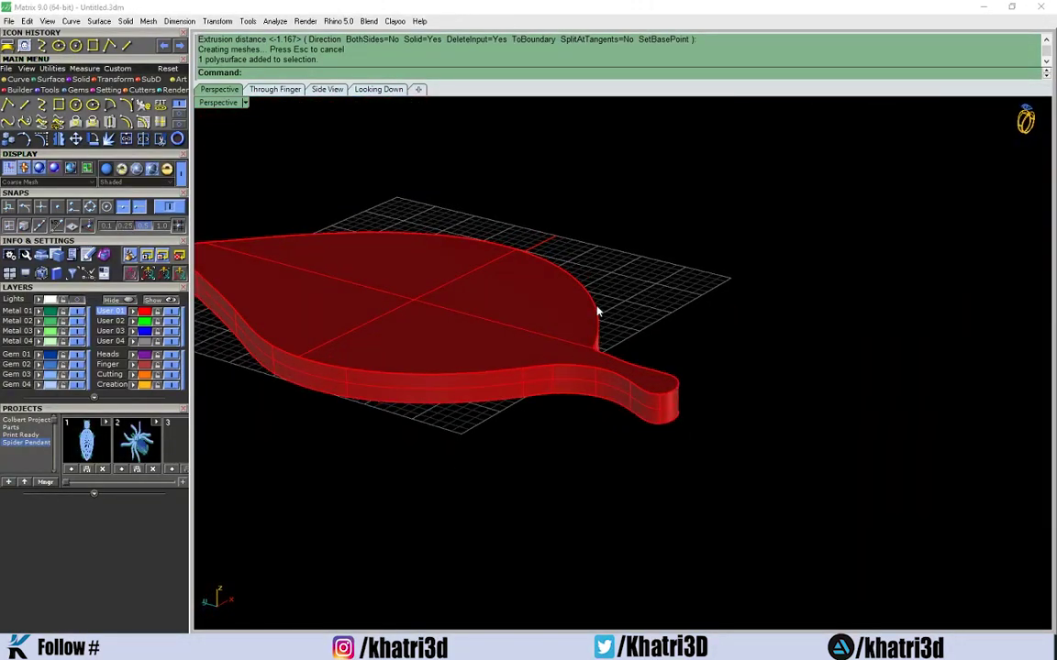
Step: Drag the leaf solid off its outline and around the Perspective view
left_click_drag(599, 307, 825, 212)
left_click_drag(570, 366, 543, 360)
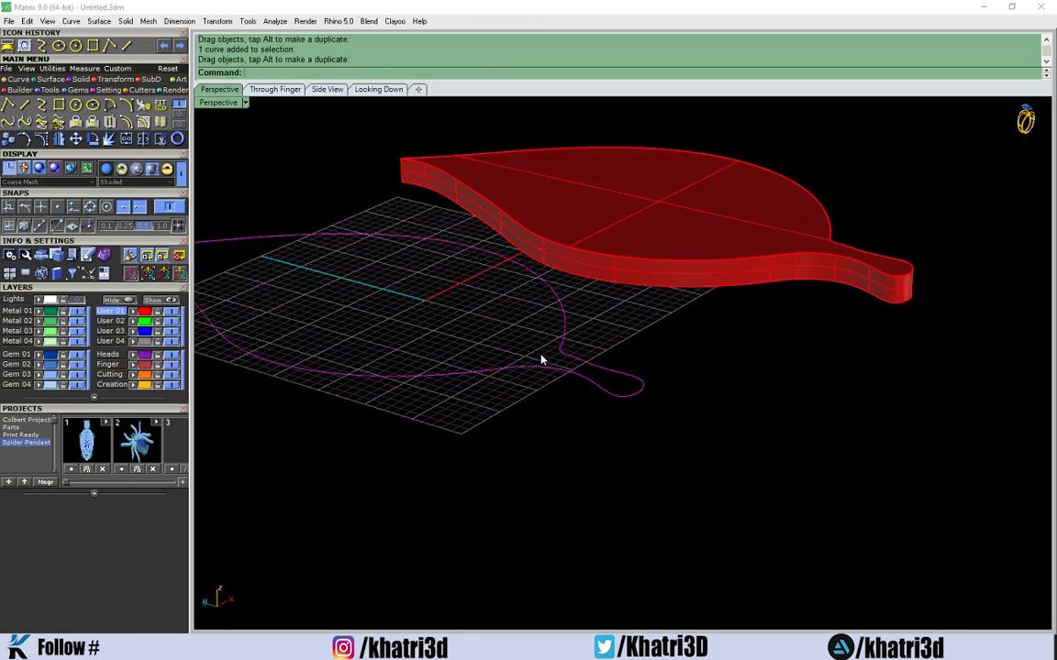
scroll(550, 366, "up", 2)
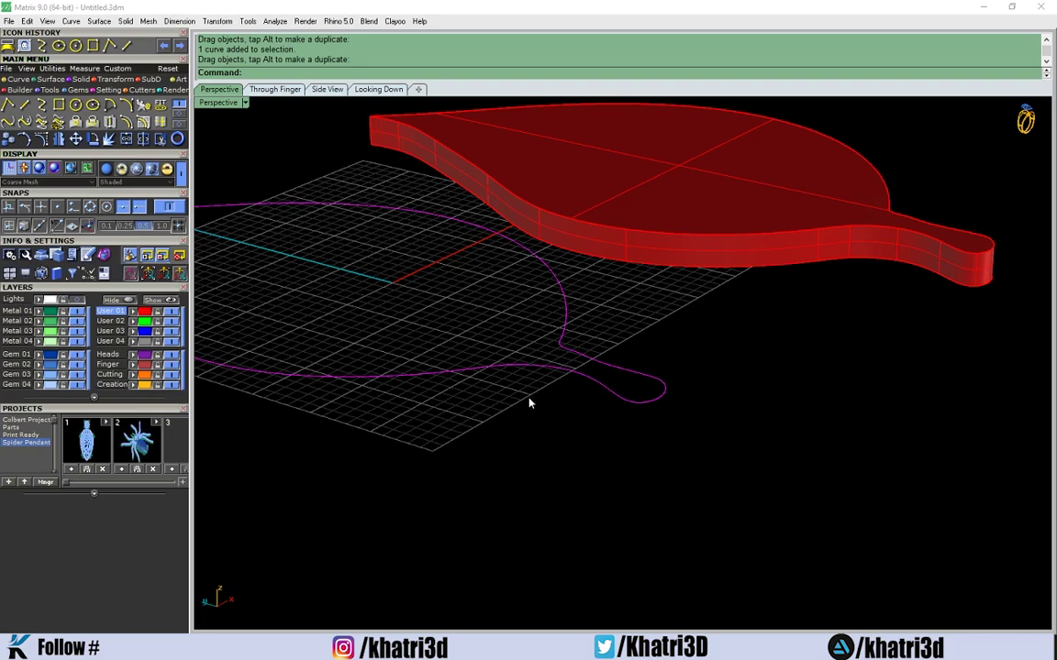
left_click_drag(545, 370, 600, 372)
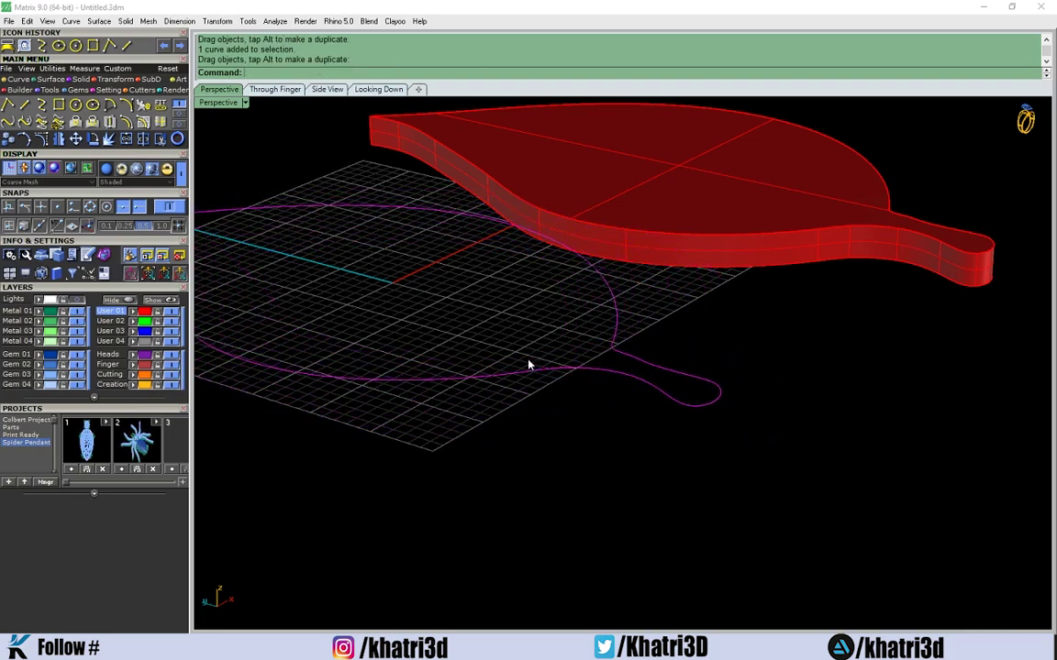
scroll(529, 366, "down", 2)
right_click_drag(531, 368, 514, 453)
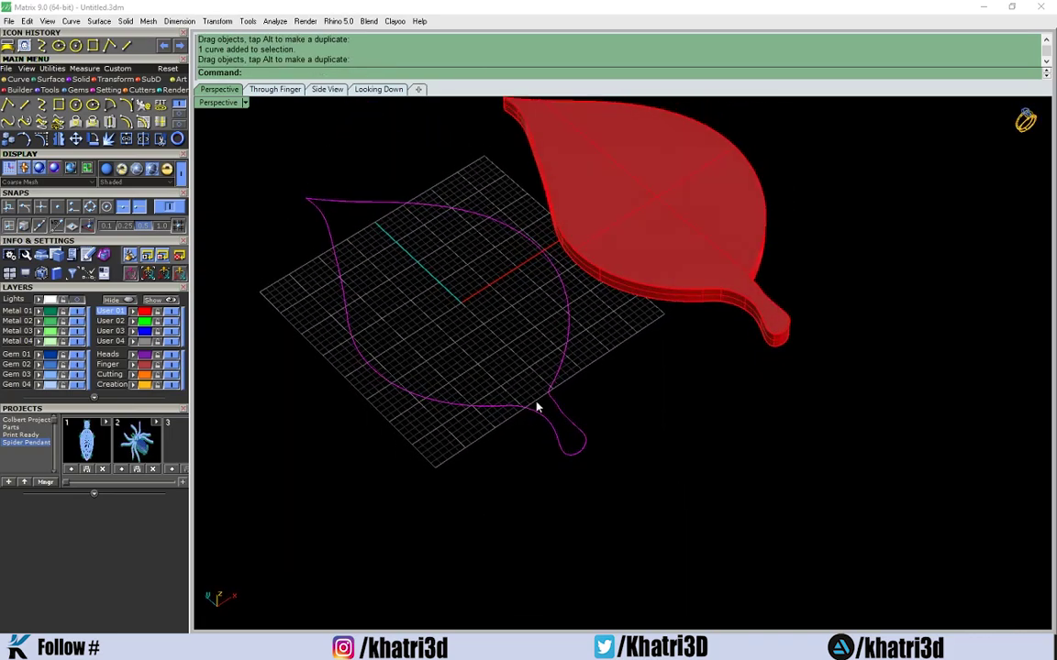
left_click(645, 300)
left_click_drag(645, 300, 443, 384)
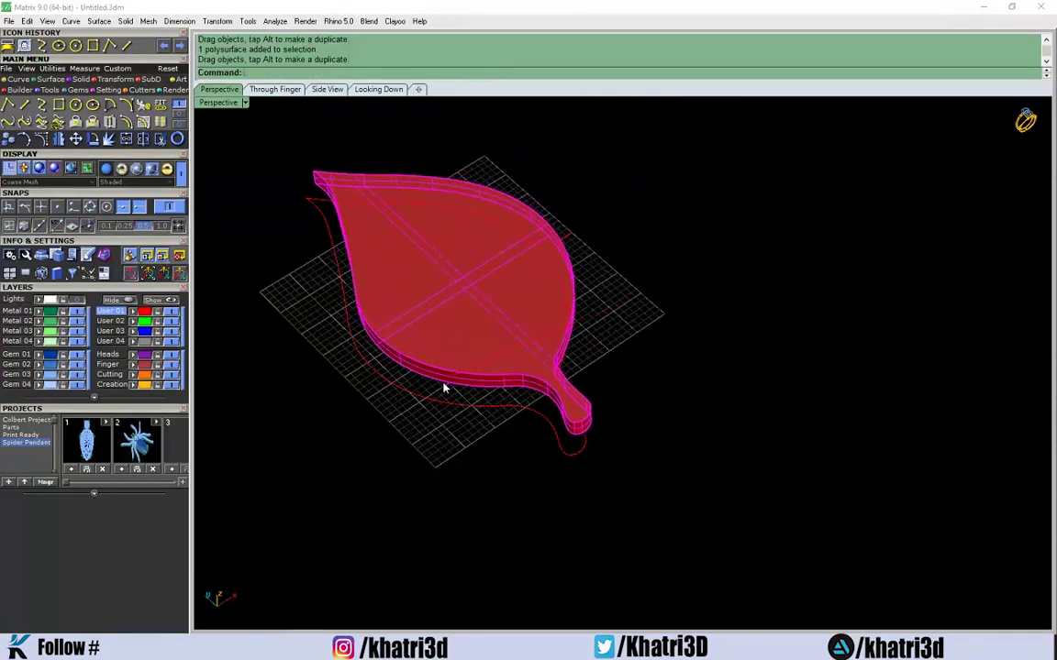
left_click(395, 431)
right_click_drag(377, 517, 507, 416)
left_click_drag(507, 415, 651, 431)
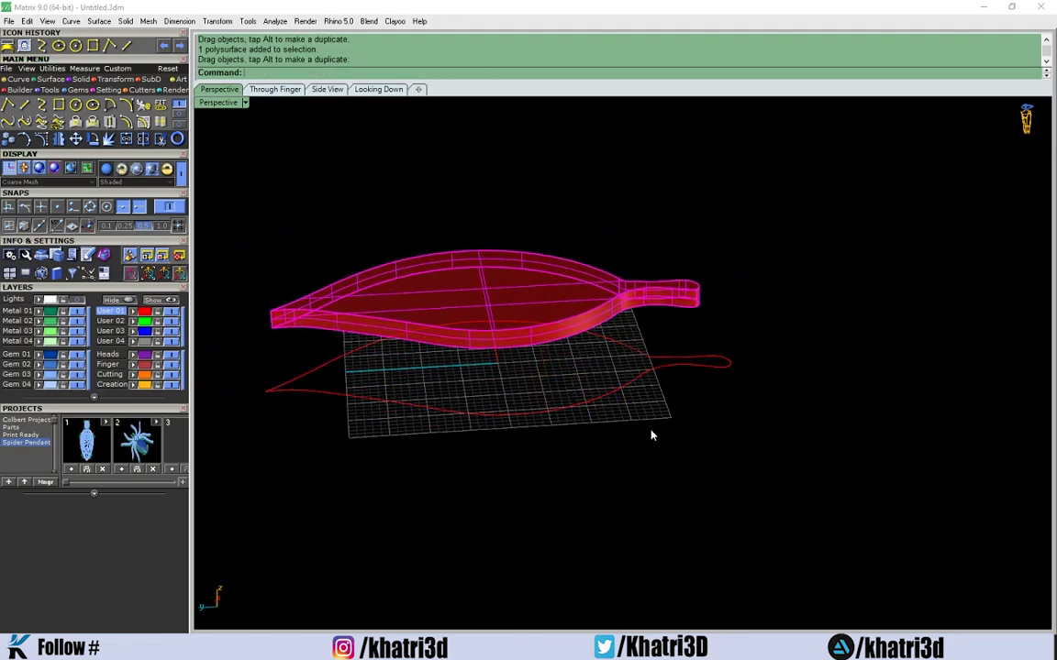
Step: Move the leaf solid onto the grid and delete it, then nudge the remaining outline
right_click_drag(652, 431, 637, 339)
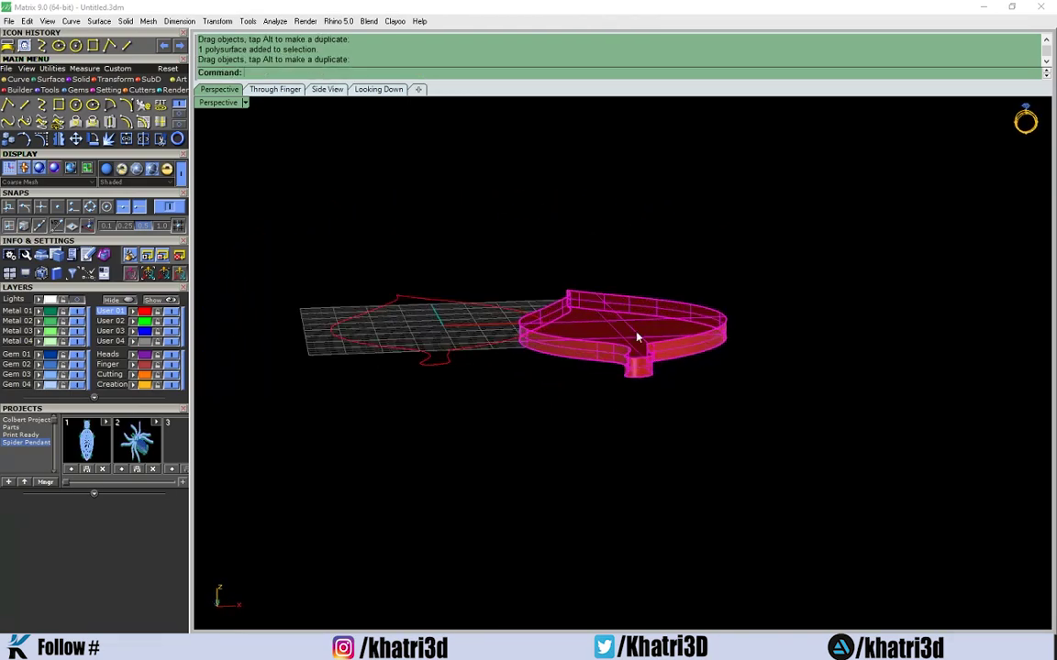
left_click_drag(637, 340, 371, 348)
left_click(342, 427)
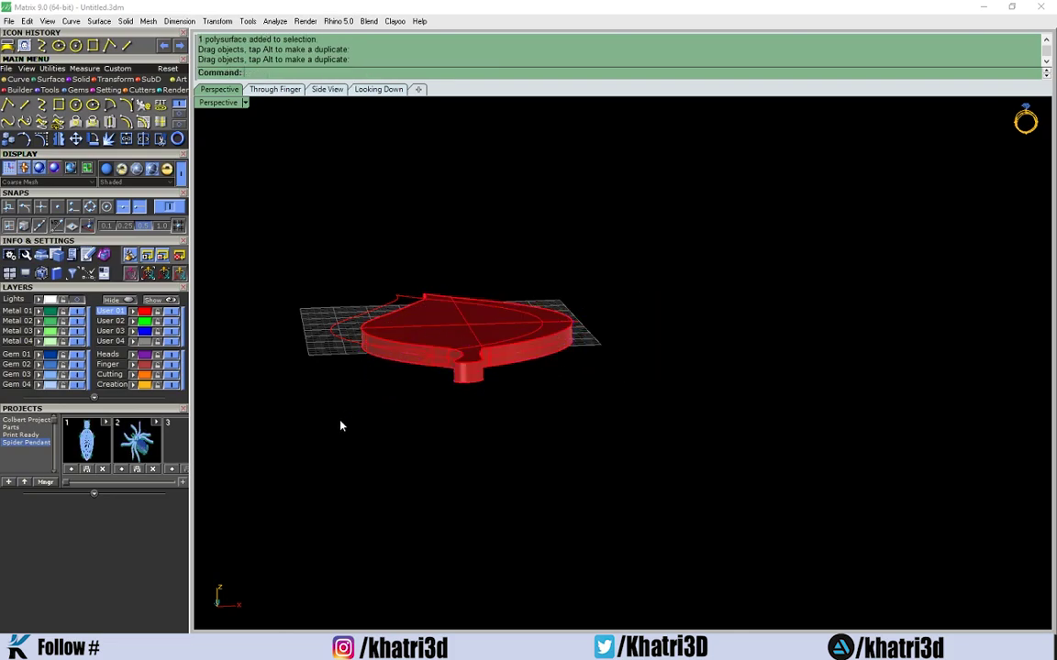
right_click_drag(342, 426, 627, 400)
left_click(507, 442)
left_click_drag(707, 275, 443, 399)
scroll(551, 476, "up", 5)
scroll(552, 476, "down", 5)
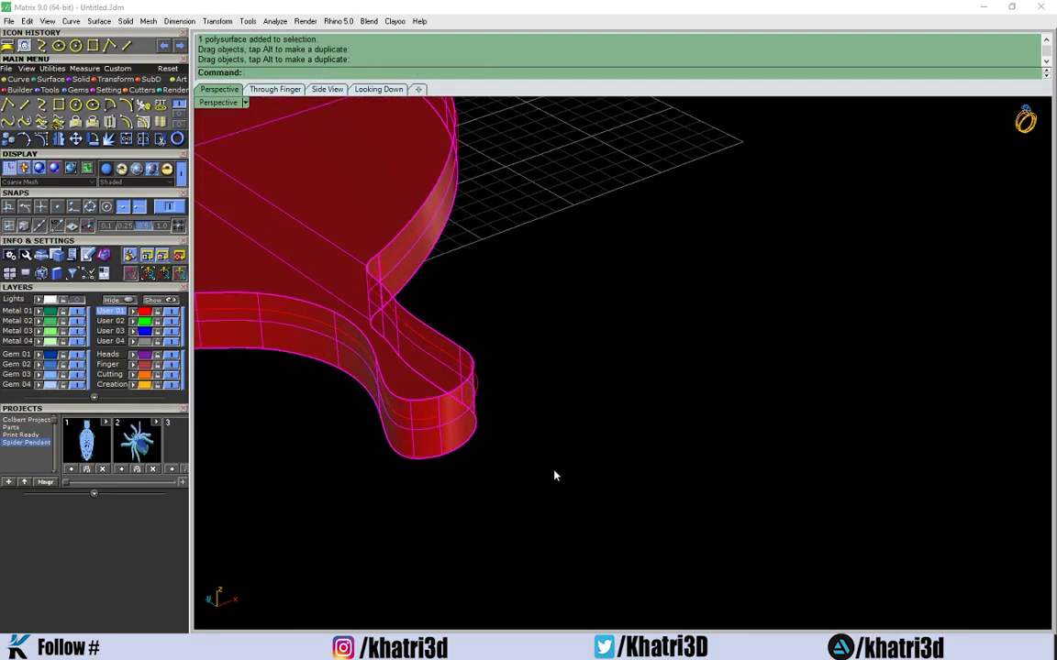
scroll(371, 420, "up", 2)
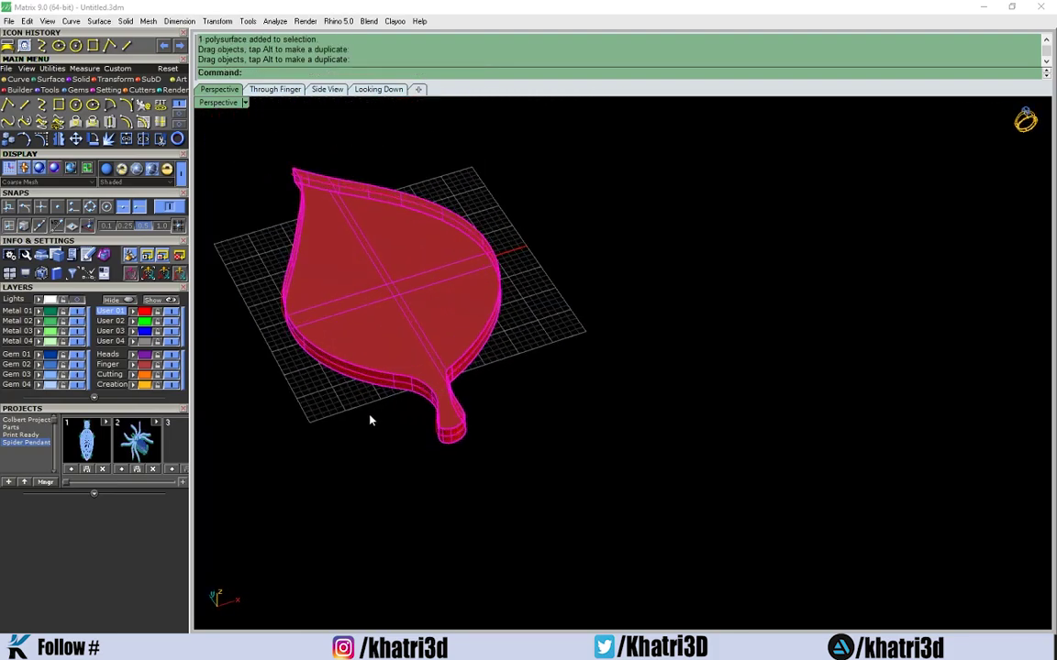
key("Delete")
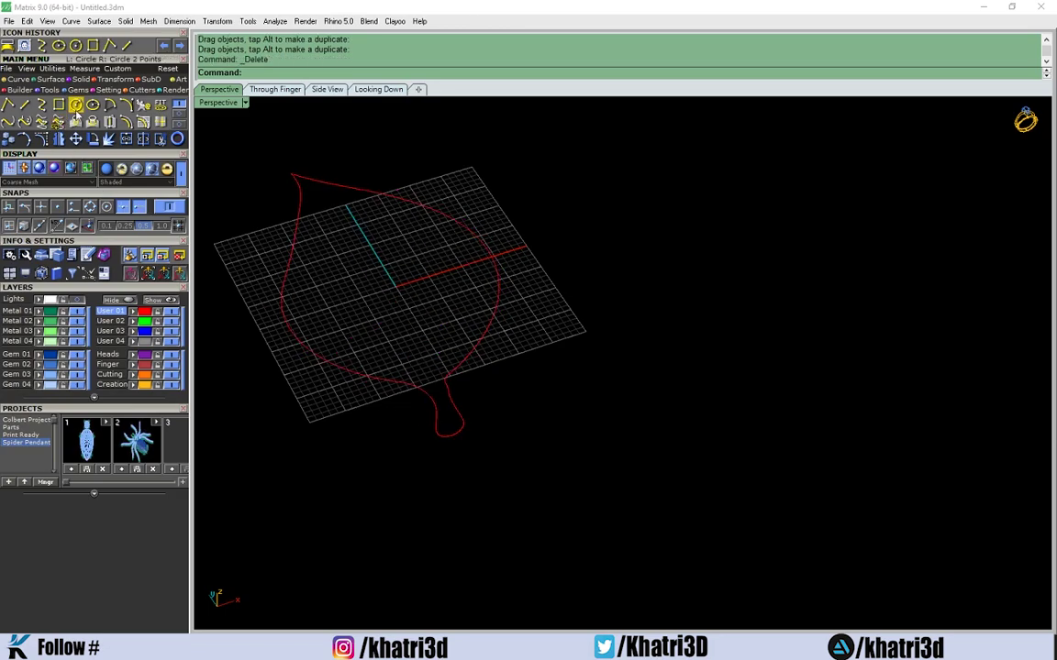
left_click_drag(441, 212, 449, 248)
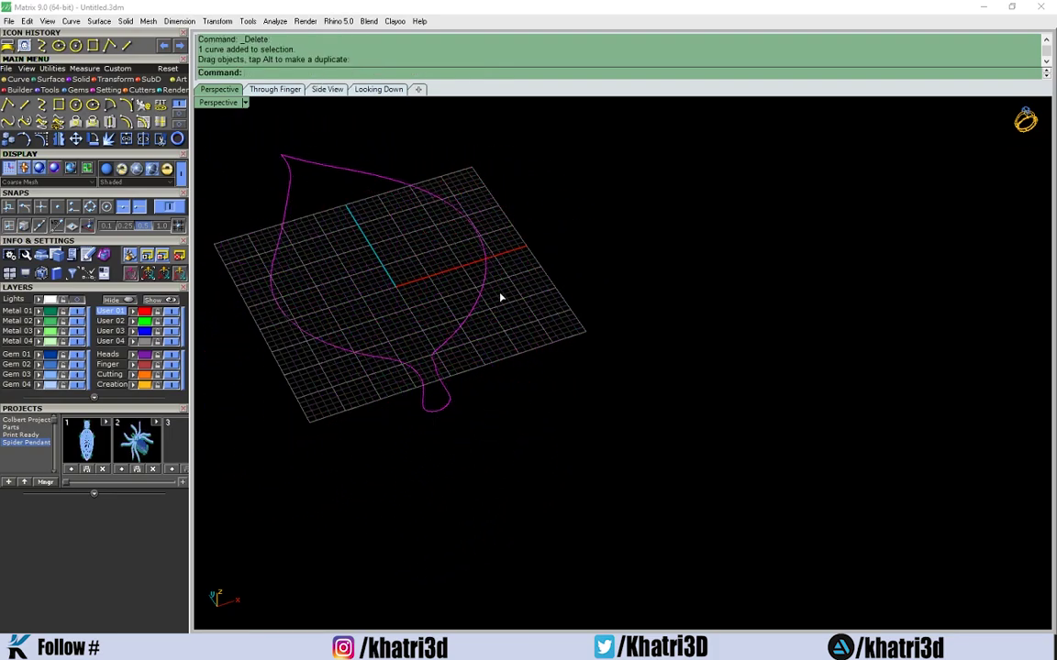
Step: Drag the leaf outline slightly down and right, body over the grid and stem below
mouse_move(501, 297)
left_mouse_down()
mouse_move(482, 284)
mouse_move(501, 309)
left_mouse_up()
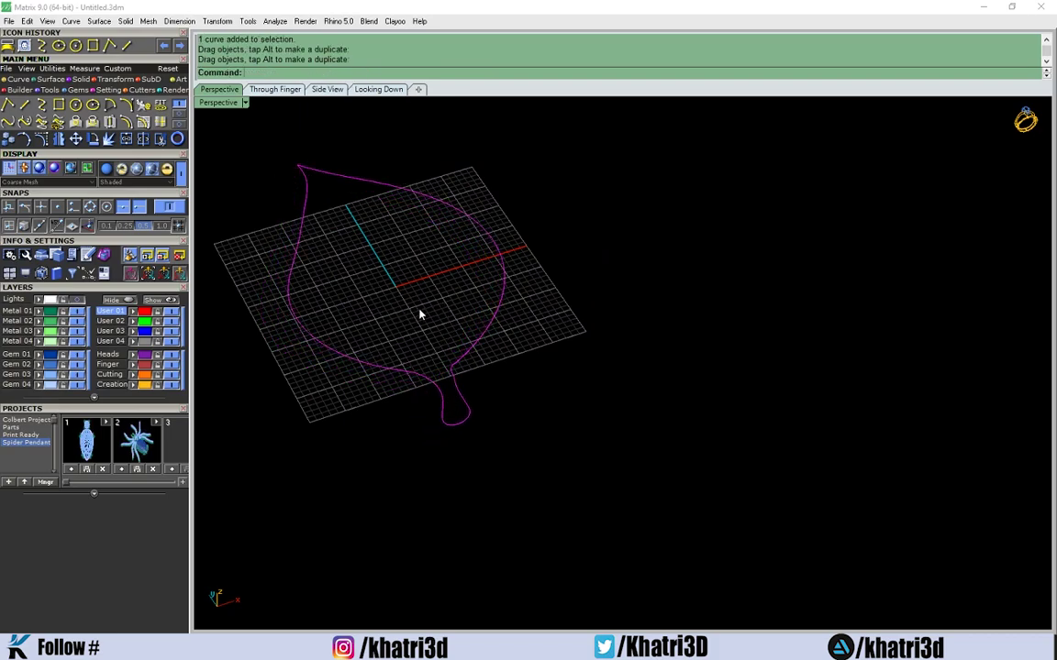
mouse_move(501, 288)
left_mouse_down()
mouse_move(520, 260)
mouse_move(502, 285)
left_mouse_up()
scroll(503, 285, "up", 4)
scroll(439, 299, "down", 4)
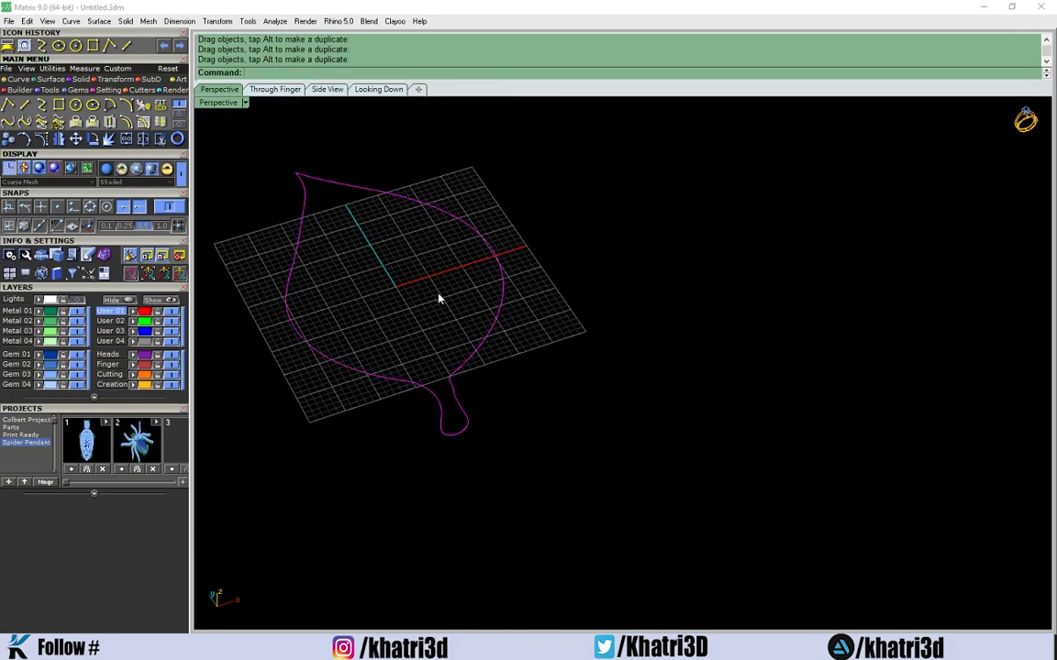
scroll(437, 289, "up", 2)
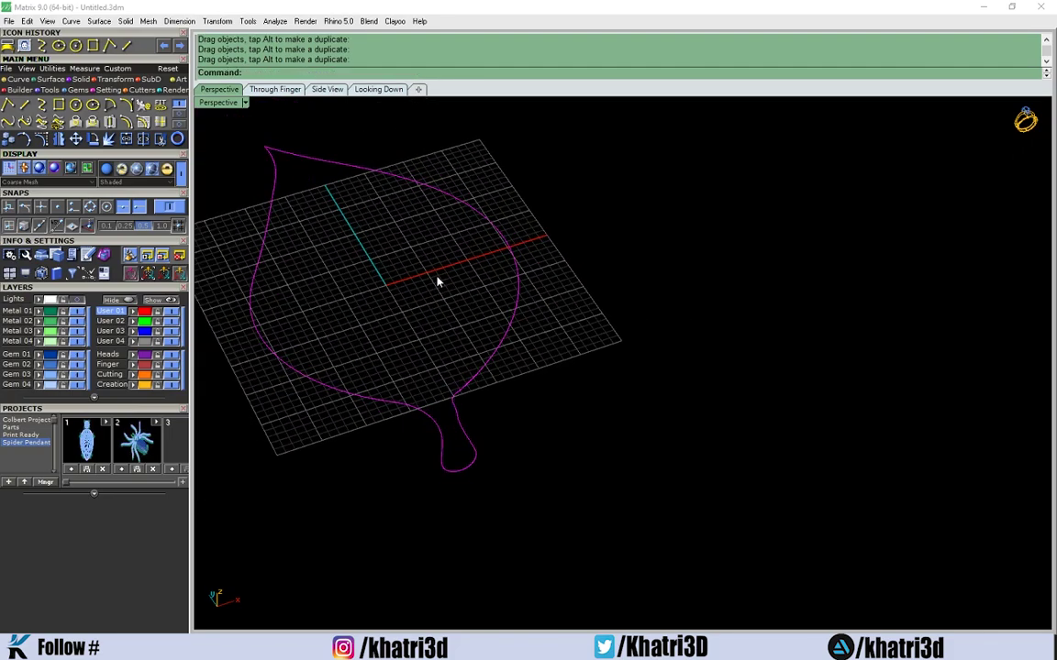
scroll(399, 278, "down", 4)
mouse_move(396, 340)
left_mouse_down()
mouse_move(461, 273)
mouse_move(390, 322)
left_mouse_up()
scroll(383, 330, "up", 3)
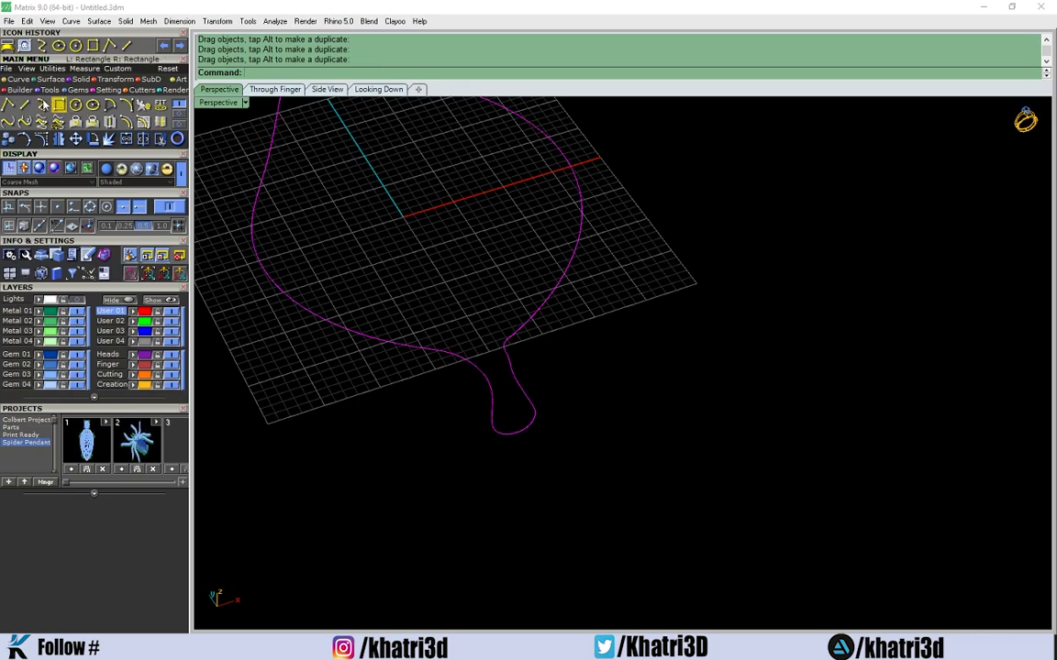
left_click_drag(322, 316, 339, 360)
scroll(326, 307, "up", 3)
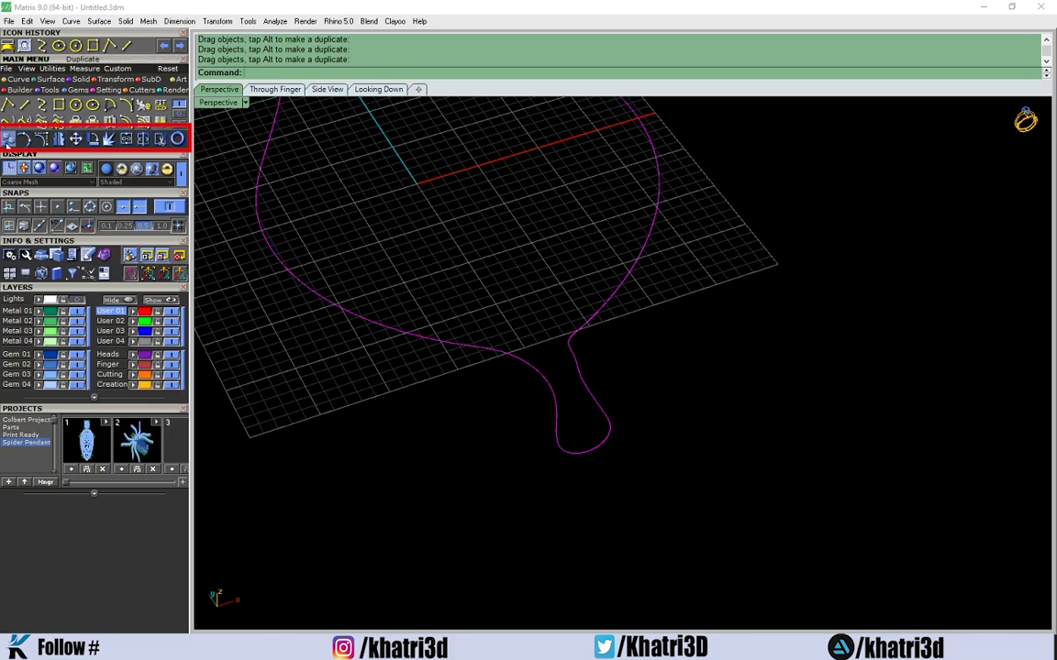
mouse_move(440, 335)
right_mouse_down()
mouse_move(458, 368)
mouse_move(444, 391)
right_mouse_up()
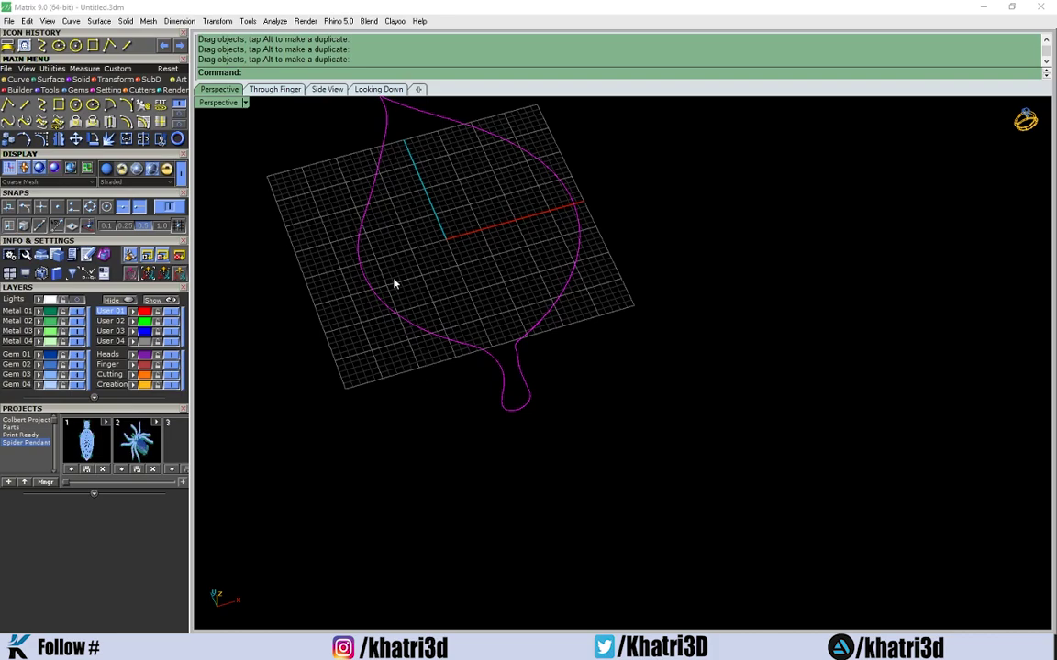
left_click(6, 139)
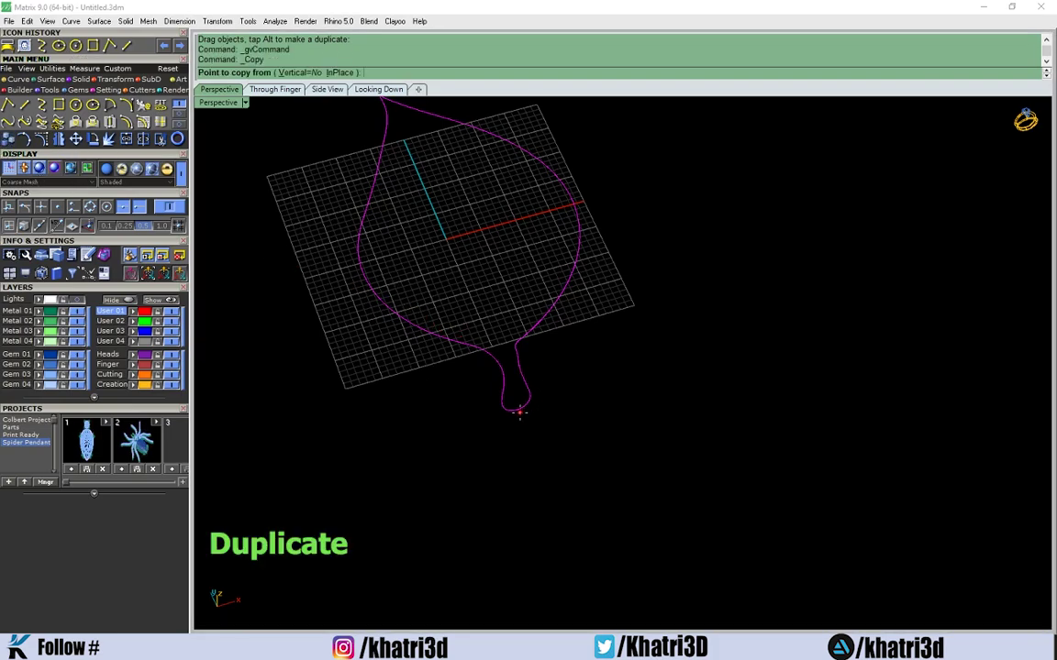
left_click(521, 338)
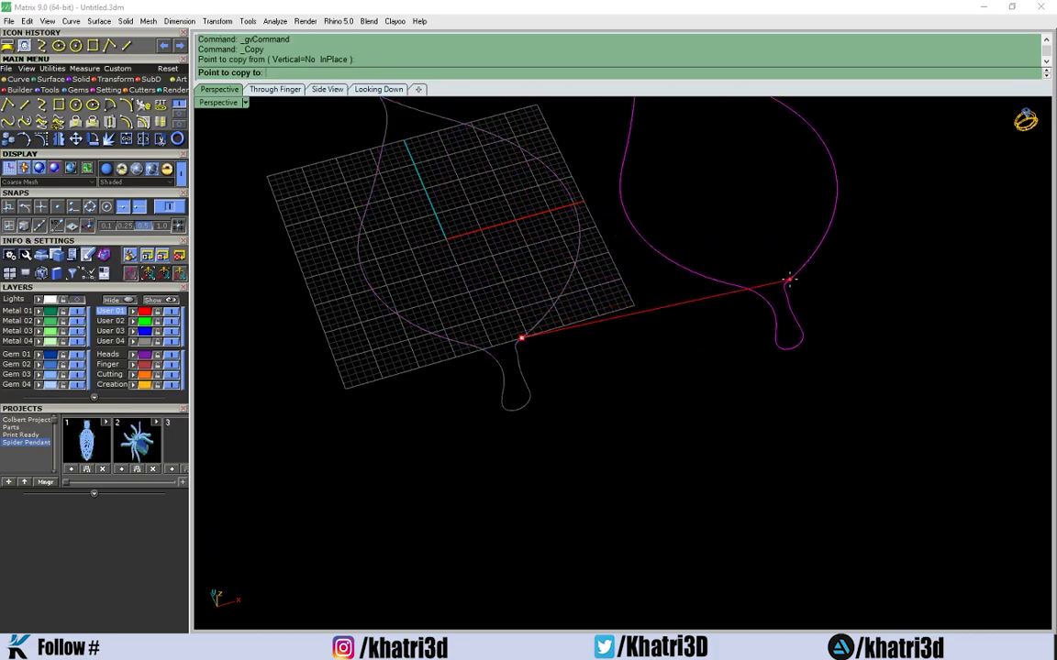
left_click(789, 280)
left_click(747, 583)
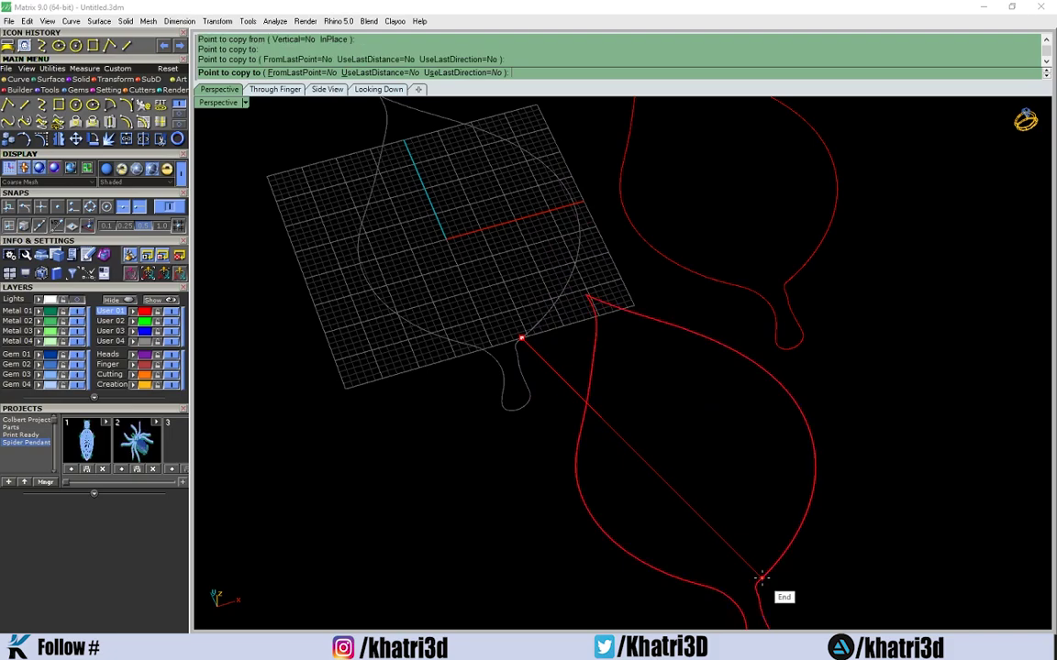
key("Return")
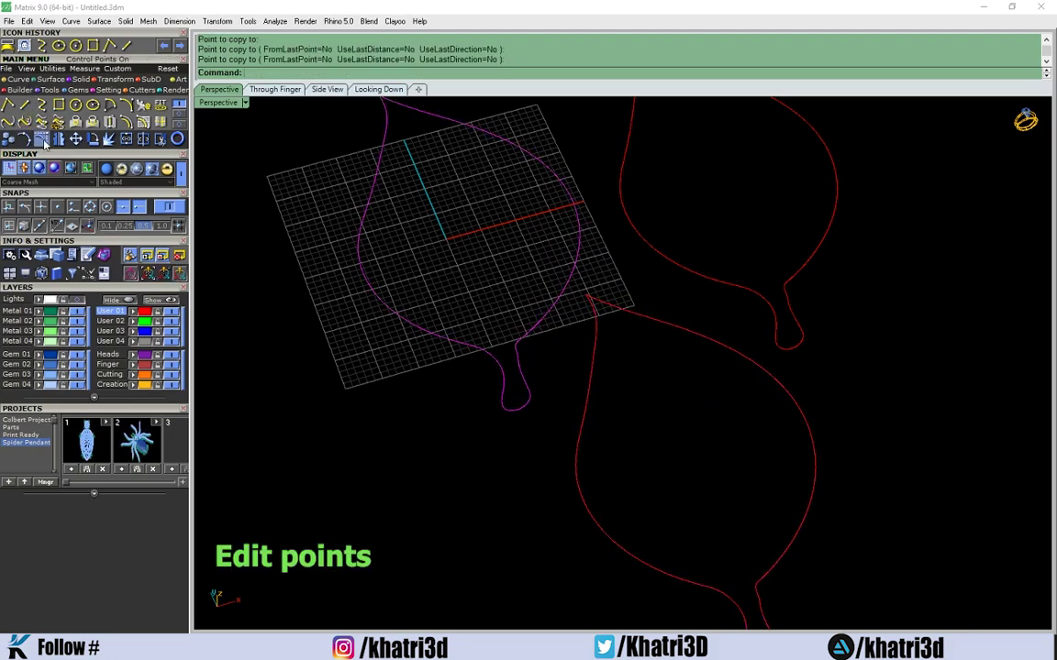
left_click(716, 352)
key("Delete")
left_click(727, 285)
scroll(600, 290, "up", 2)
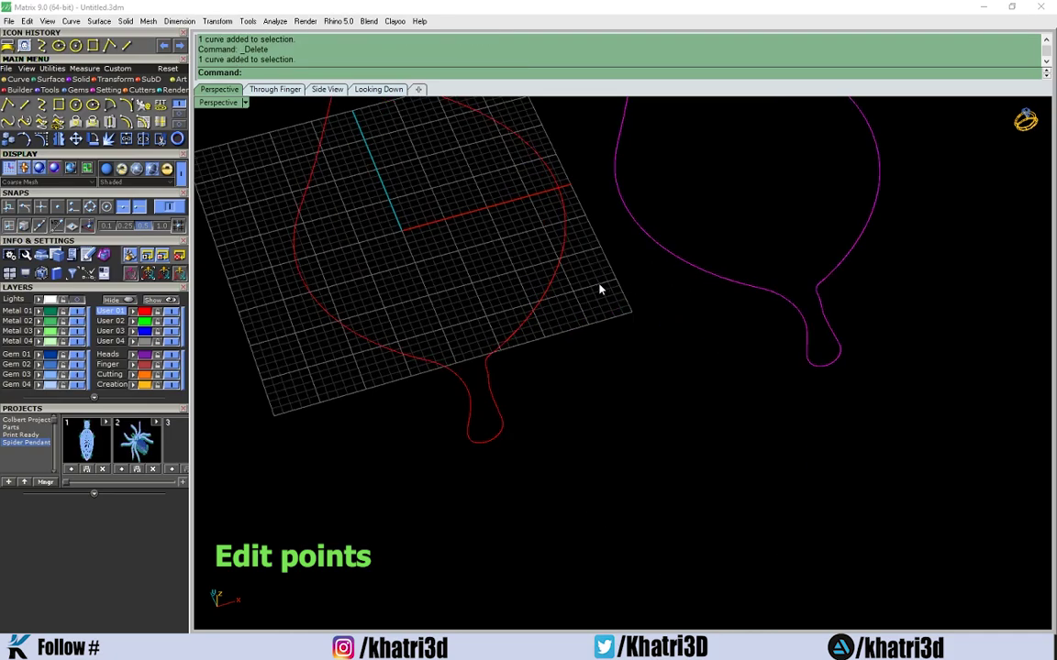
key("Delete")
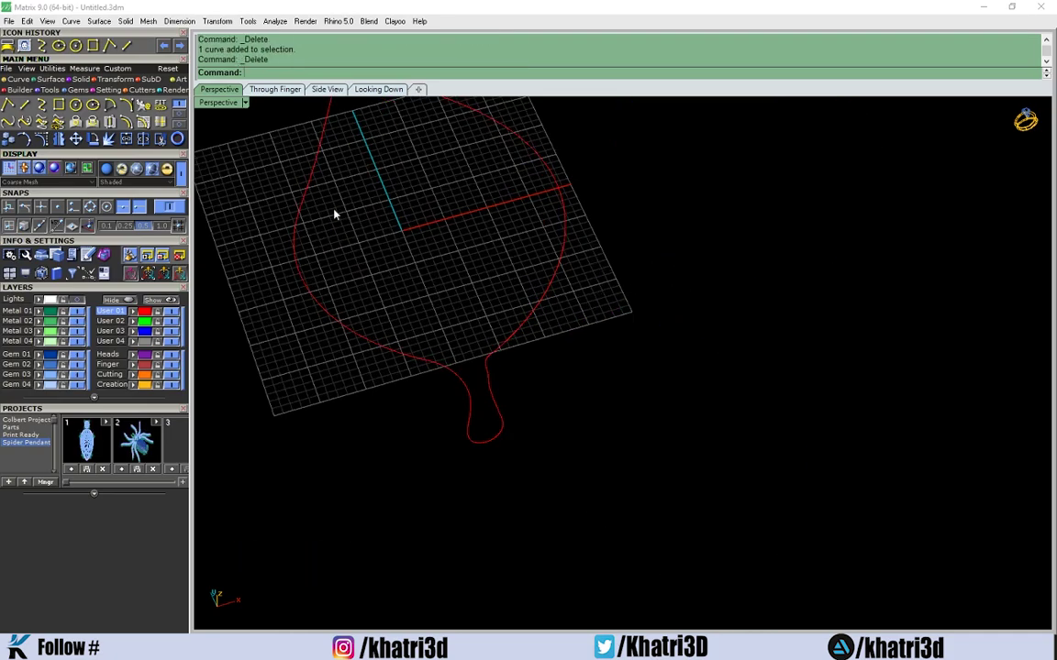
Step: Draw a nine-point wavy S-shaped interpolated curve to the right of the leaf
left_click(42, 46)
left_click(599, 181)
left_click(647, 210)
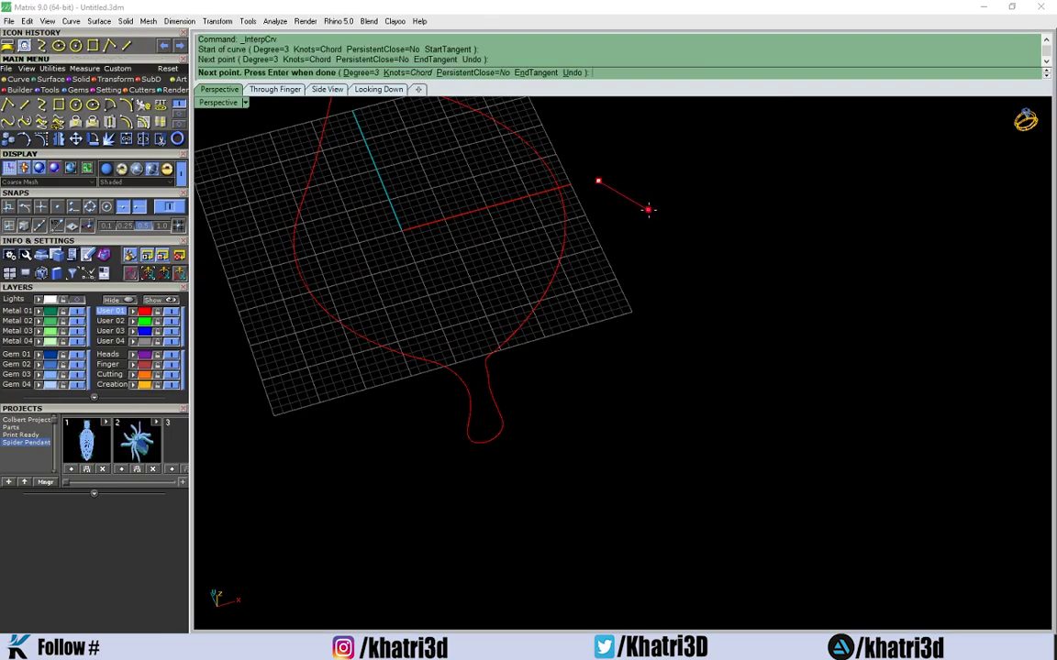
left_click(630, 245)
left_click(625, 292)
left_click(635, 304)
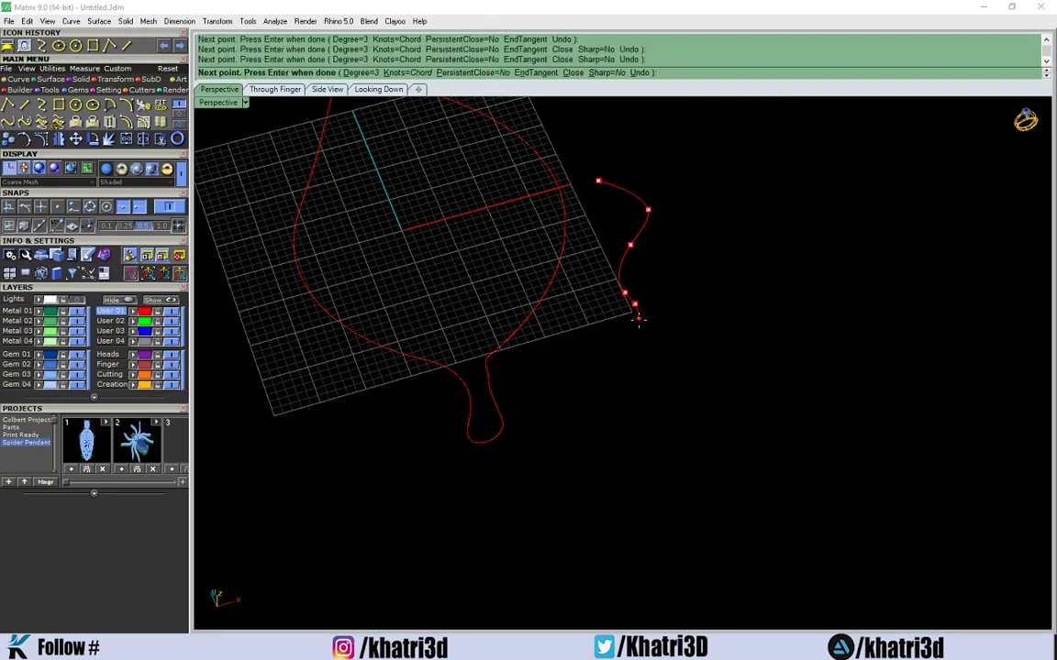
left_click(638, 322)
left_click(636, 335)
left_click(631, 369)
left_click(641, 420)
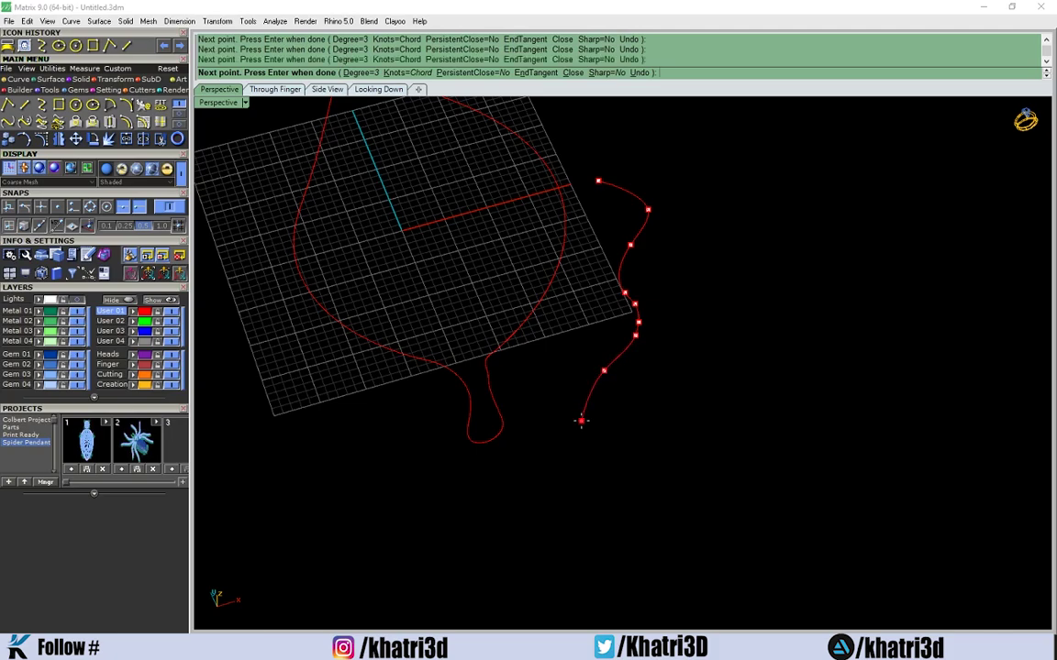
key("Return")
Step: Shift the new wavy curve up and right in the Looking Down view
scroll(653, 347, "up", 5)
left_click(597, 292)
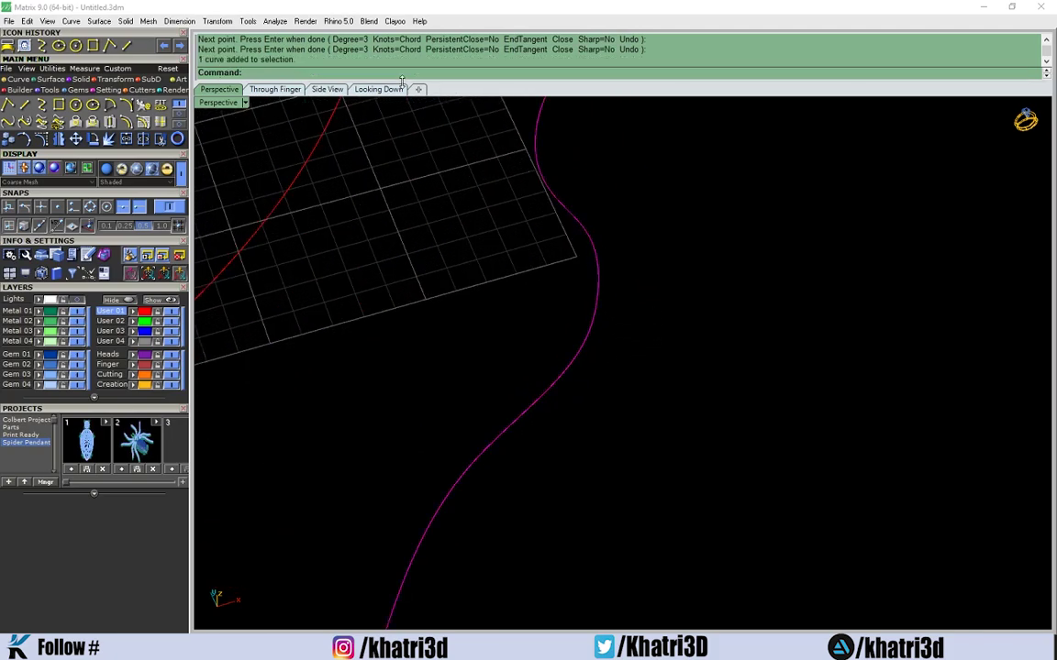
left_click(371, 89)
scroll(725, 444, "up", 4)
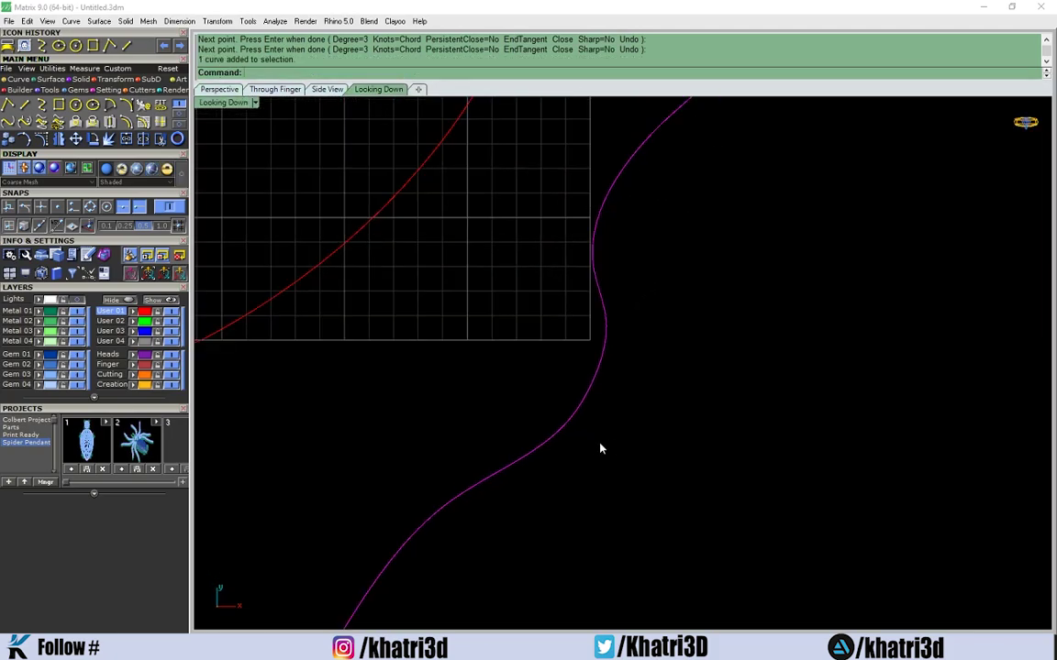
left_click_drag(569, 422, 587, 359)
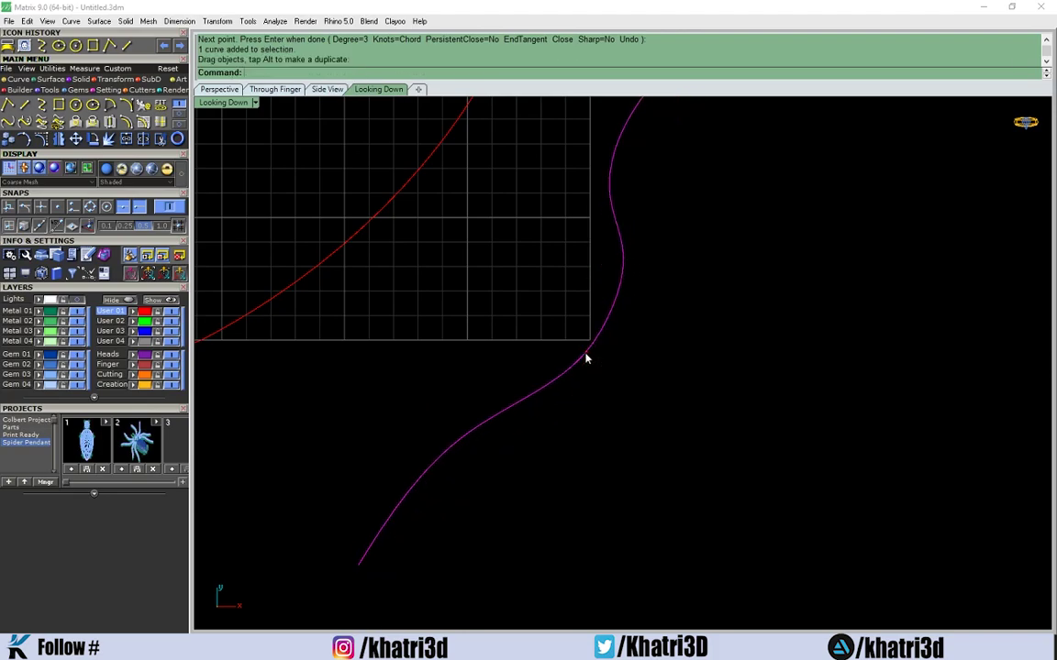
scroll(595, 394, "down", 3)
scroll(624, 441, "up", 5)
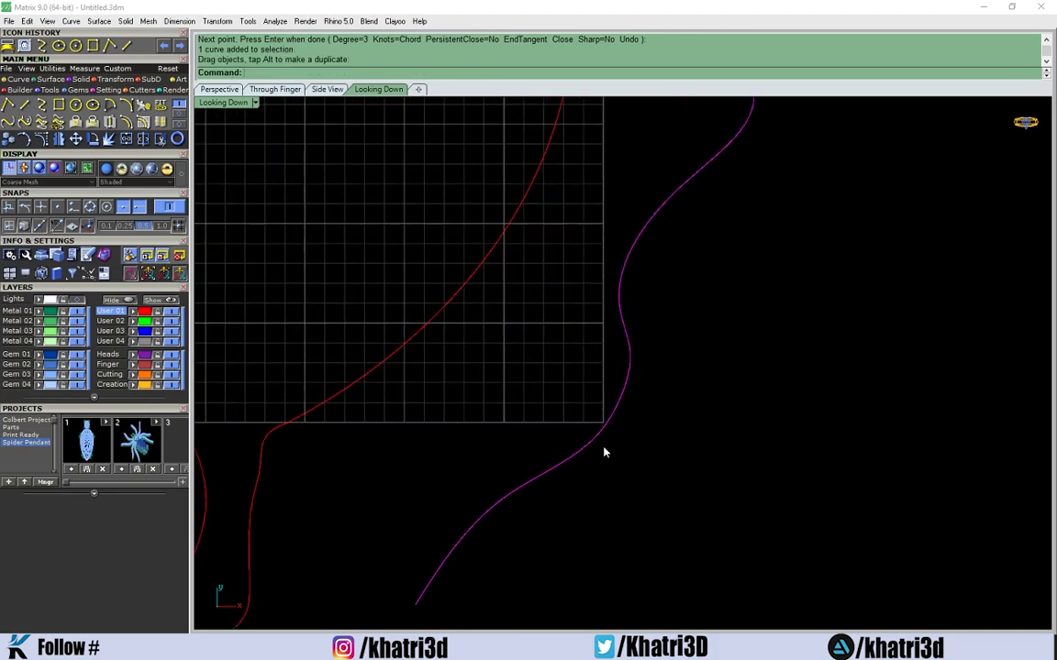
scroll(601, 456, "up", 1)
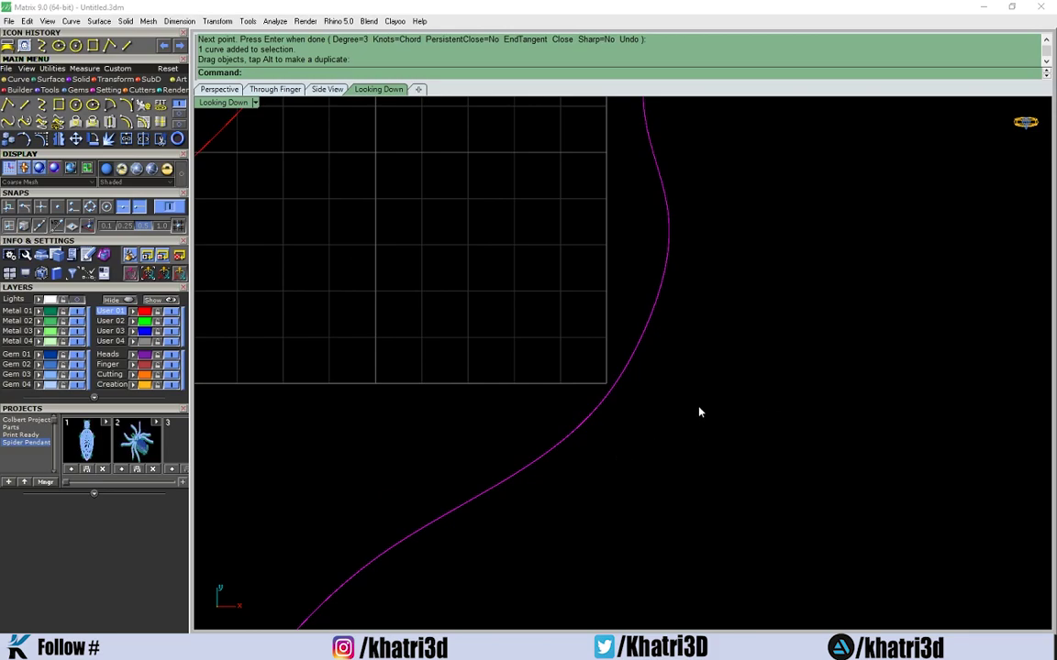
scroll(679, 407, "down", 2)
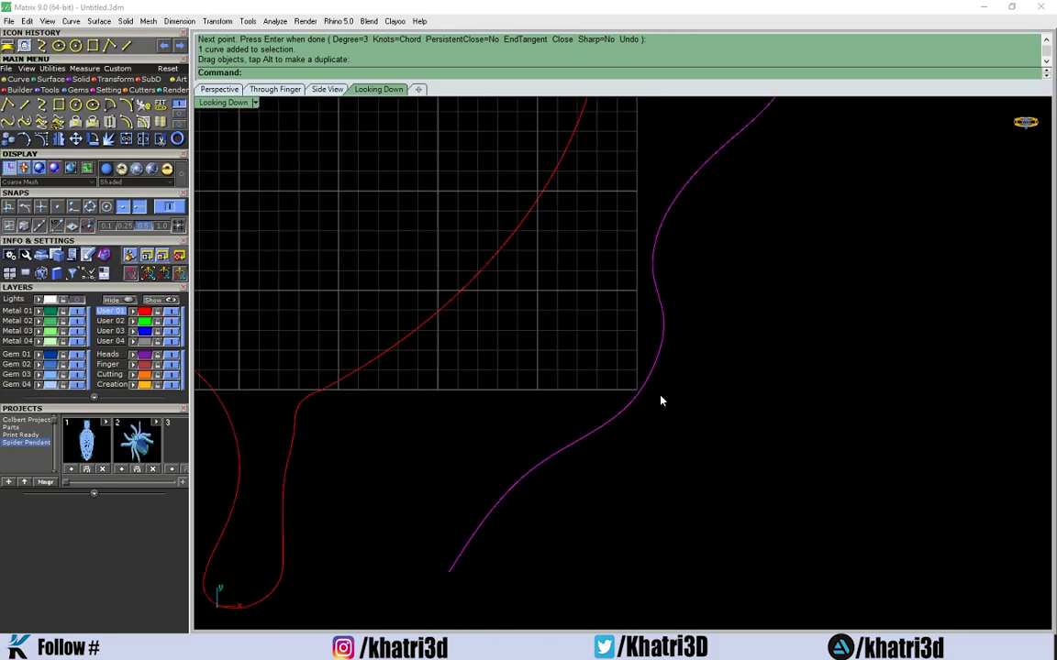
Step: Turn on the wavy curve's control points with PointsOn
left_click(42, 121)
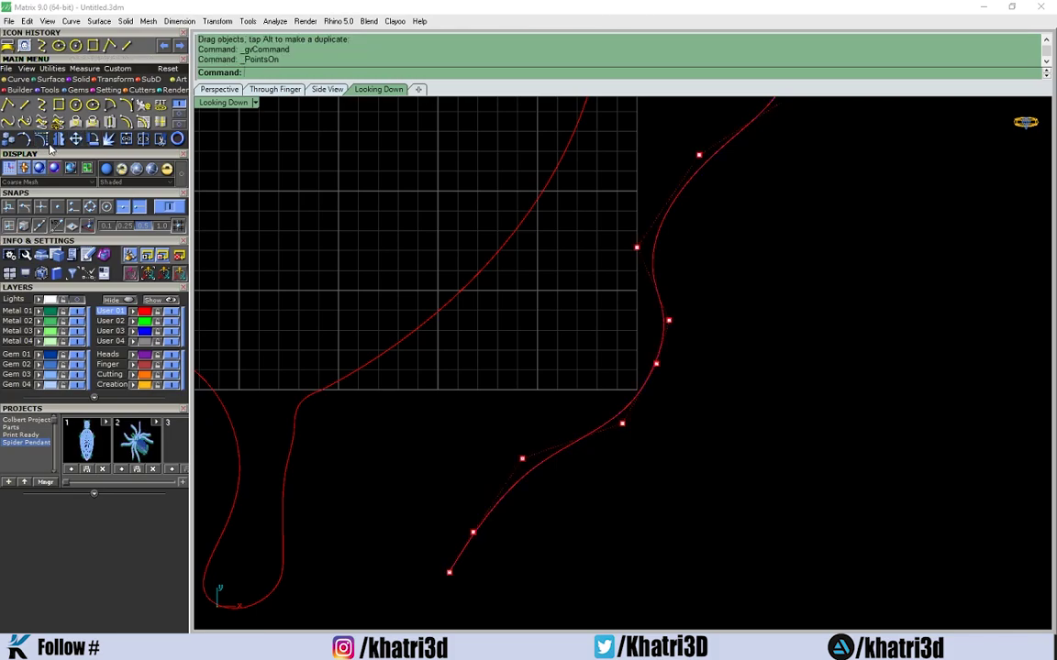
left_click(42, 139)
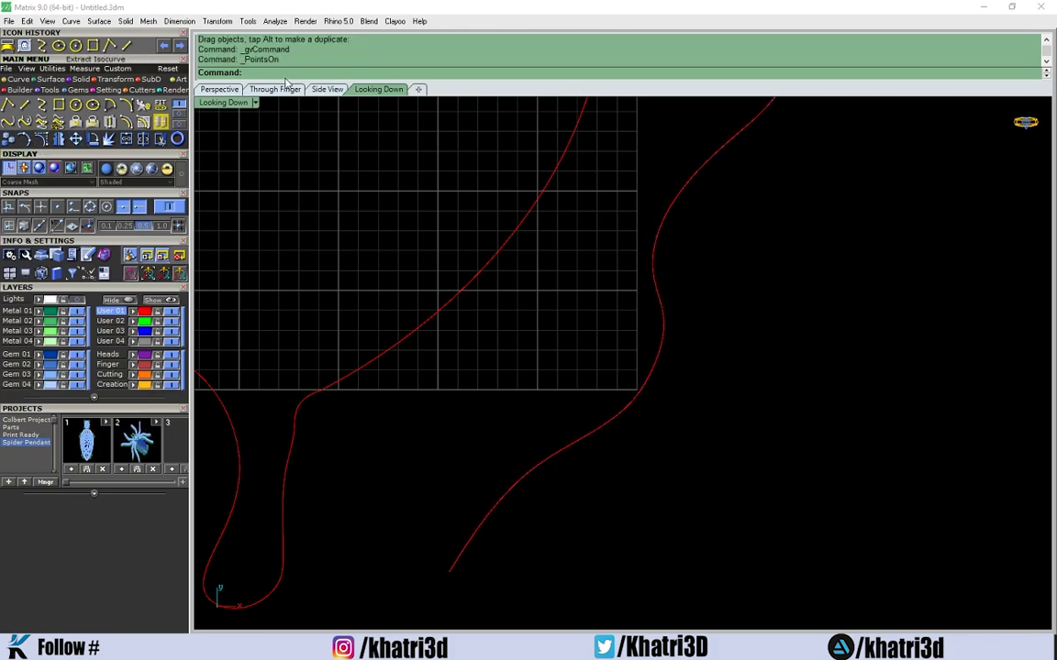
type("PointsOn")
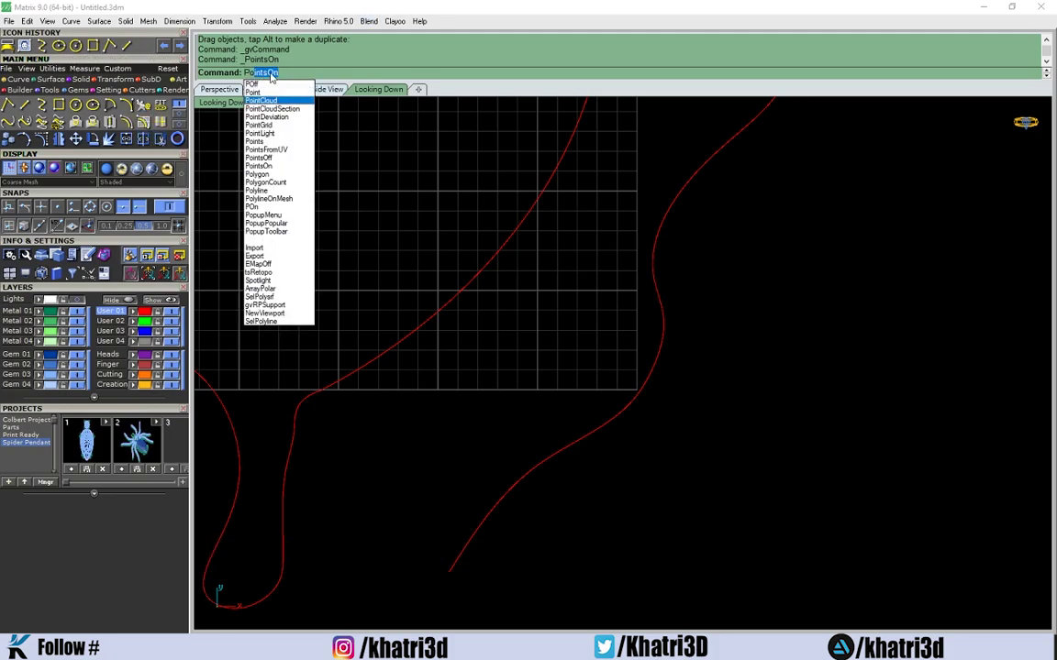
left_click(514, 315)
left_click(614, 422)
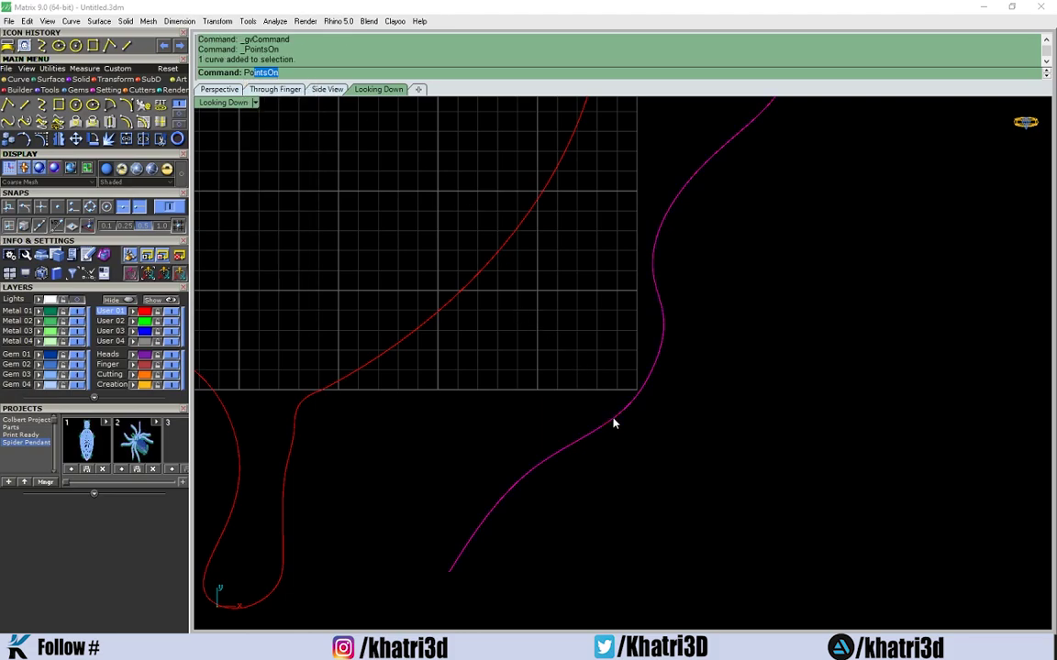
key("Return")
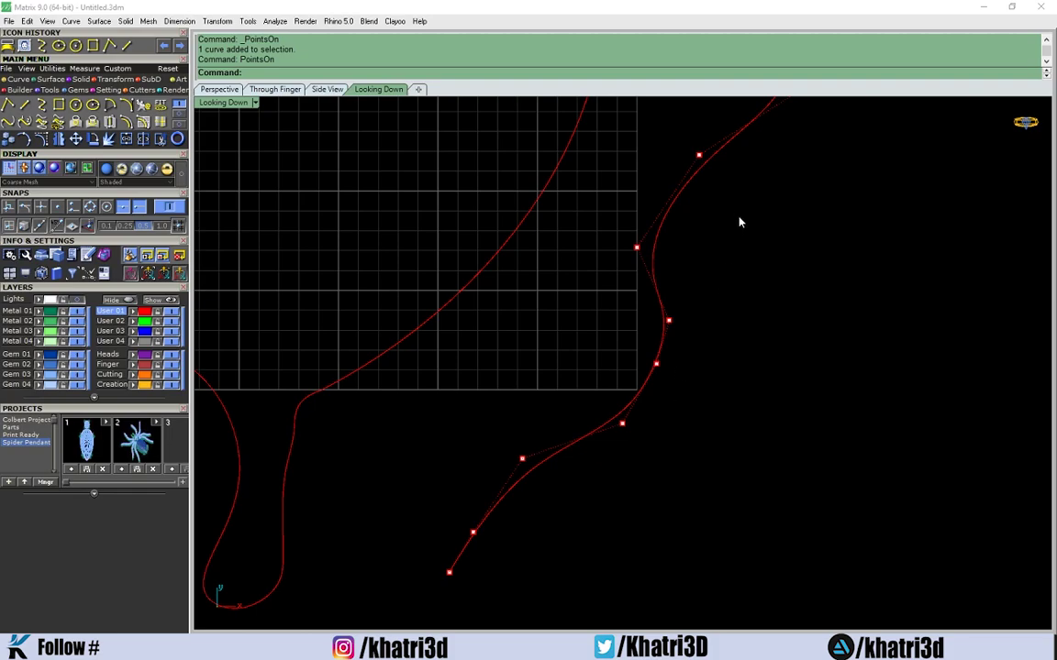
Step: Drag three control points to reshape the wavy curve's bend and lower end
right_click_drag(758, 136, 649, 246)
scroll(648, 245, "down", 3)
scroll(632, 464, "up", 5)
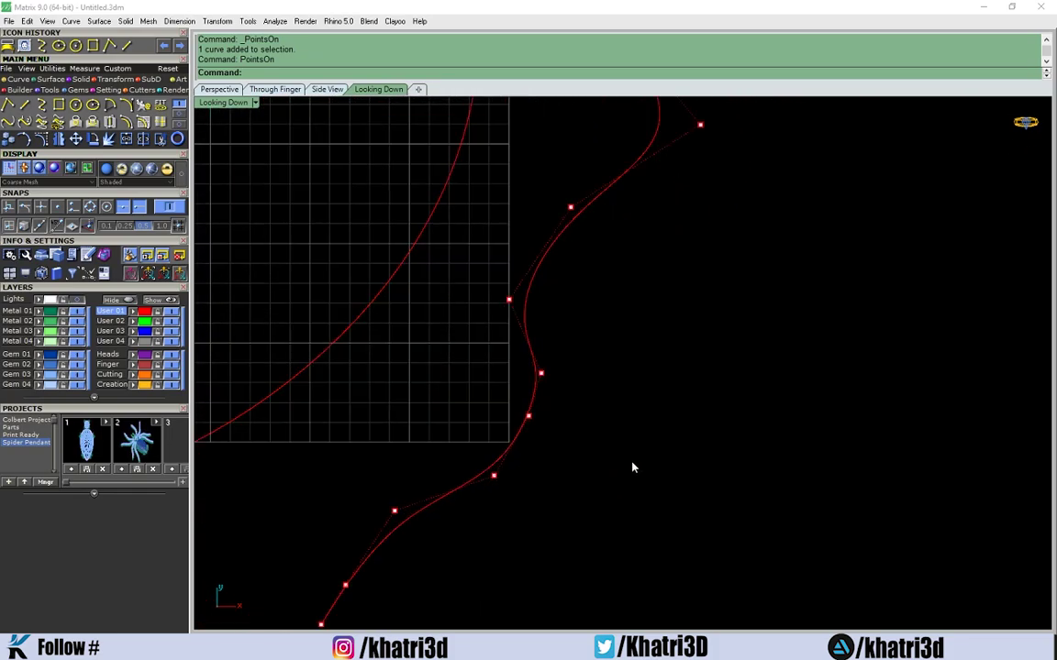
scroll(377, 490, "up", 5)
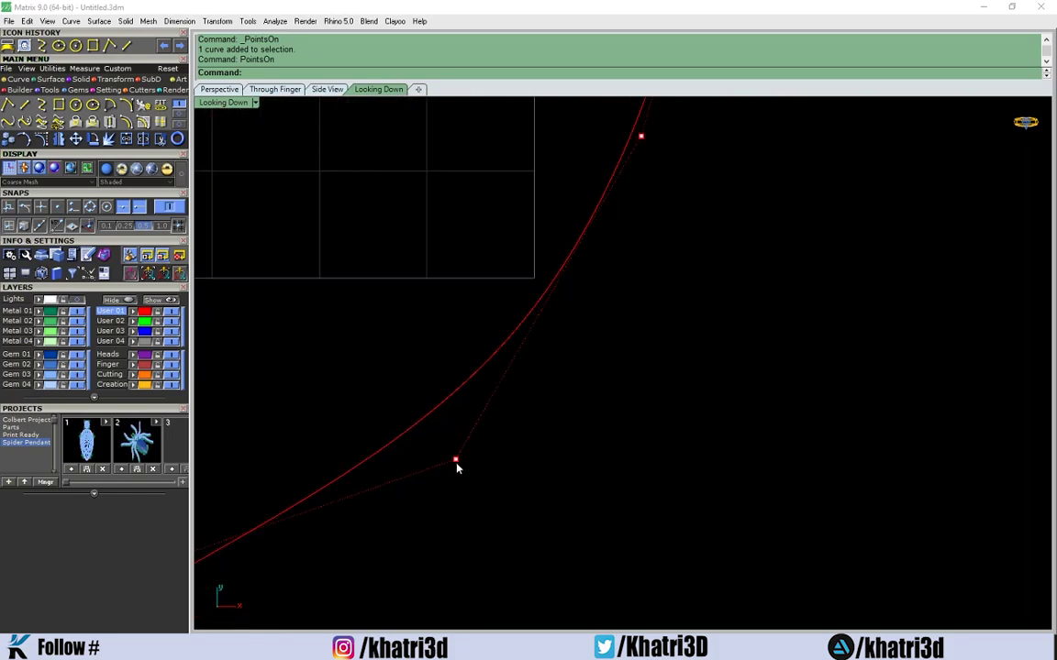
left_click(456, 460)
left_click_drag(456, 460, 479, 470)
scroll(550, 437, "down", 5)
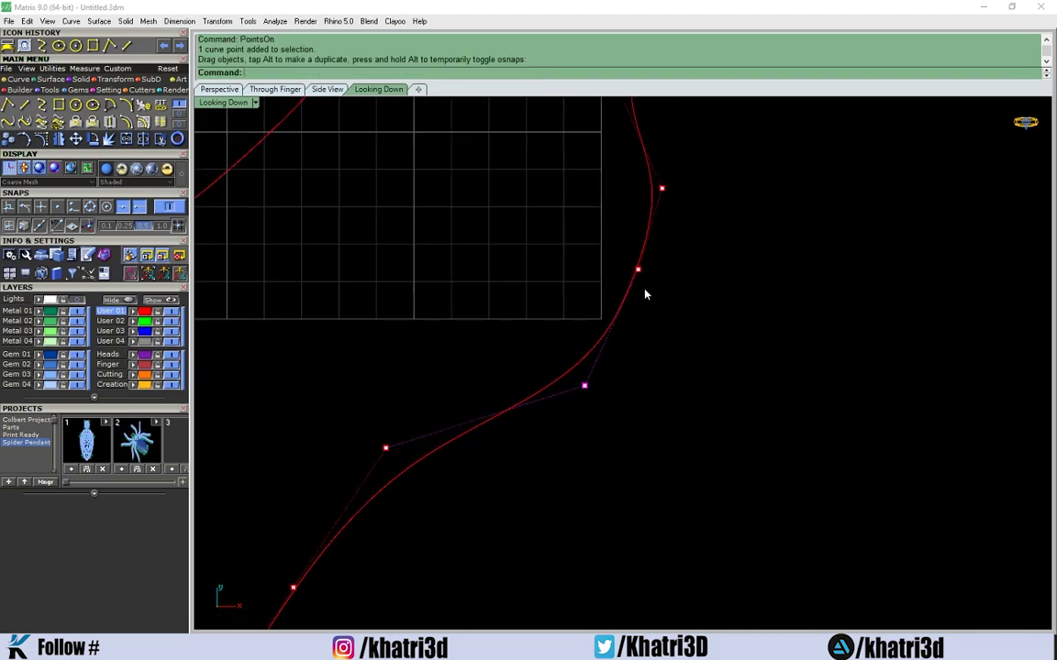
left_click(639, 273)
left_click_drag(639, 273, 658, 285)
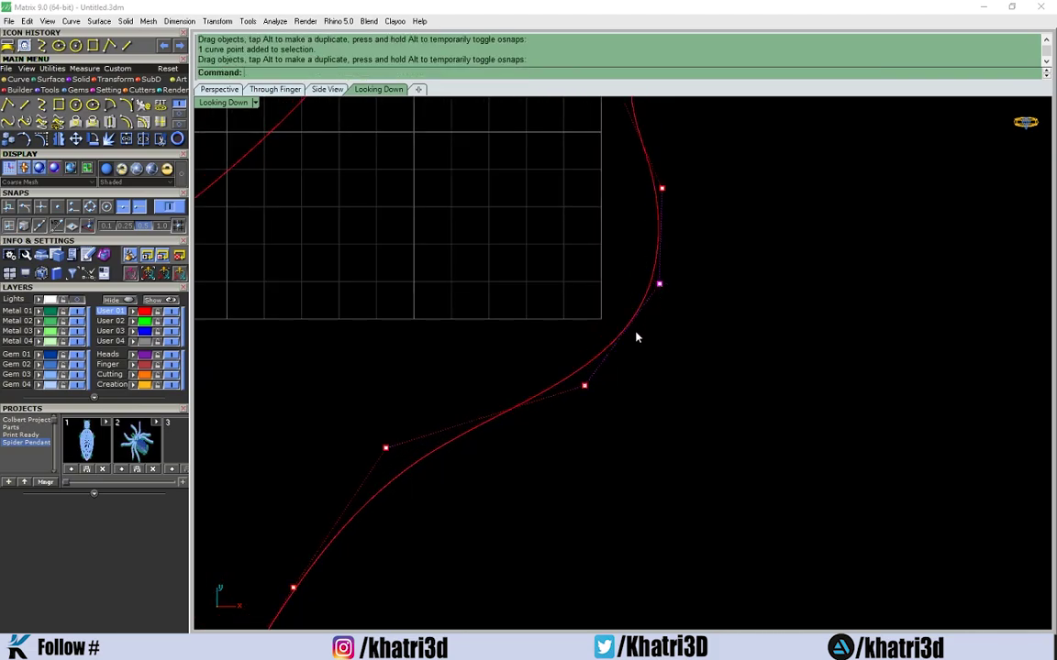
left_click(587, 386)
left_click_drag(587, 386, 570, 417)
scroll(646, 373, "down", 3)
scroll(605, 435, "down", 3)
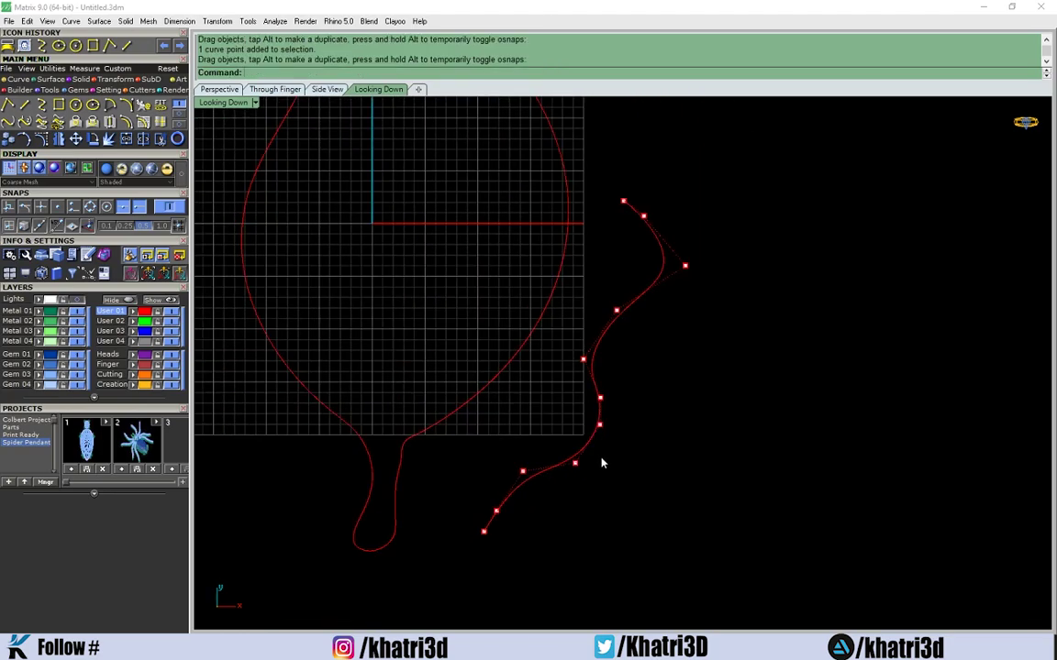
Step: Turn the control points off and move the wavy curve slightly right
key("Escape")
scroll(541, 445, "up", 3)
left_click(553, 453)
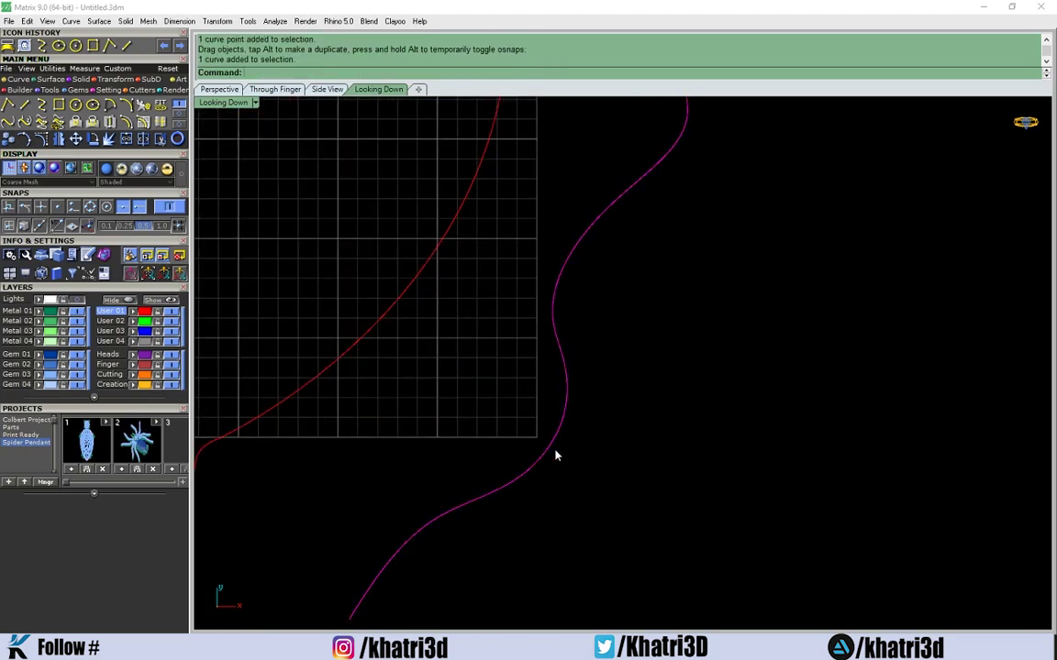
left_click_drag(555, 455, 616, 462)
scroll(641, 417, "down", 3)
scroll(674, 445, "up", 1)
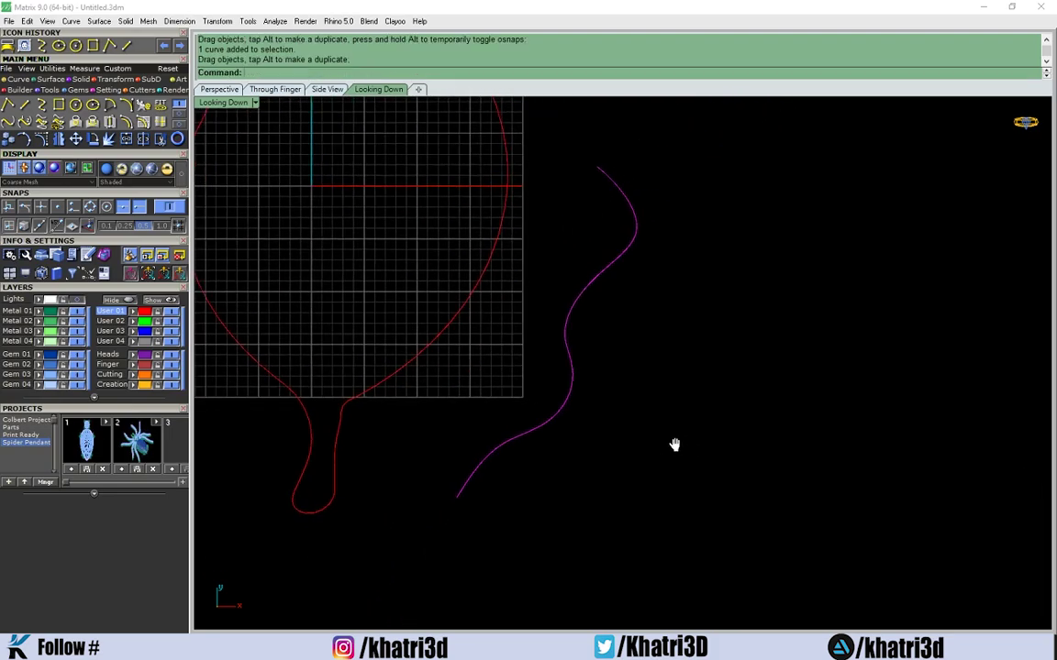
right_click_drag(674, 444, 628, 344)
scroll(557, 305, "up", 3)
Step: Delete the wavy curve and draw a new five-point S-shaped interpolated curve
key("Delete")
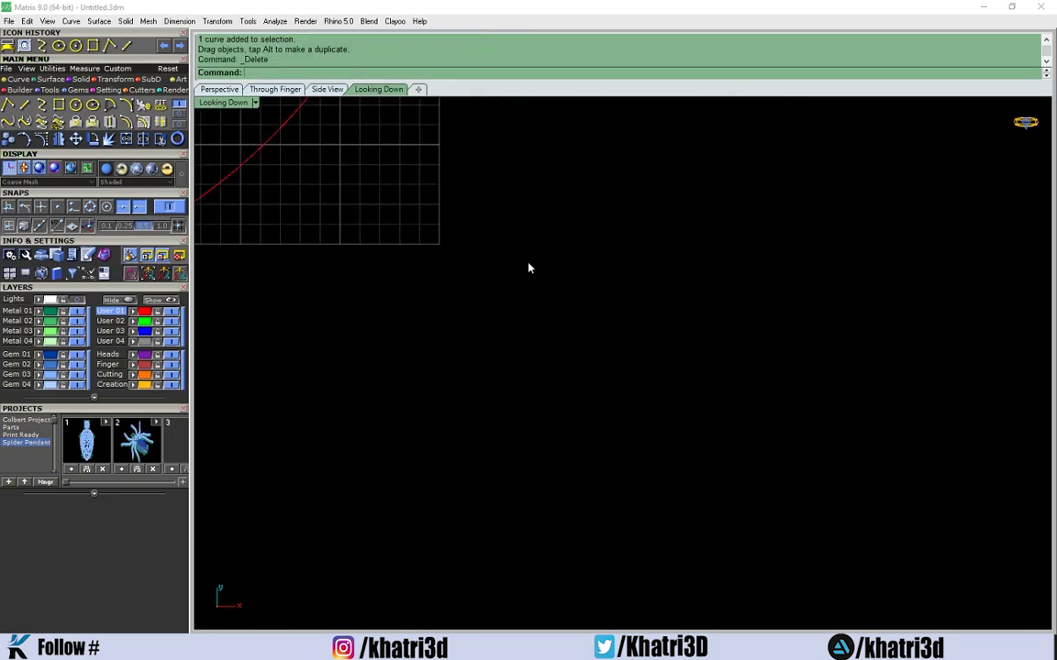
left_click(40, 101)
left_click(495, 216)
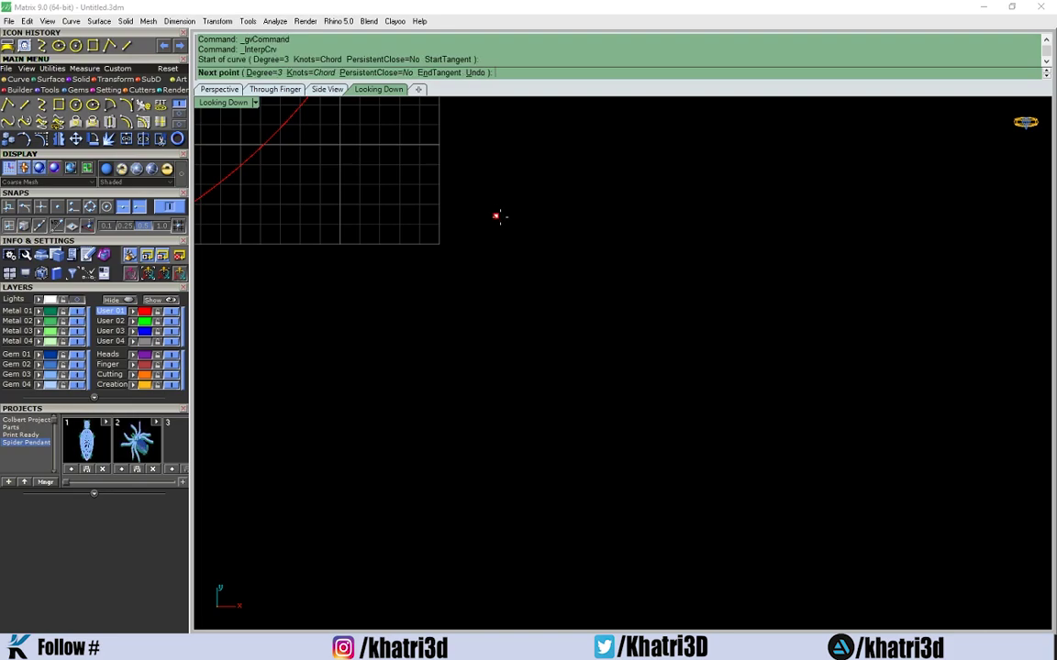
left_click(526, 254)
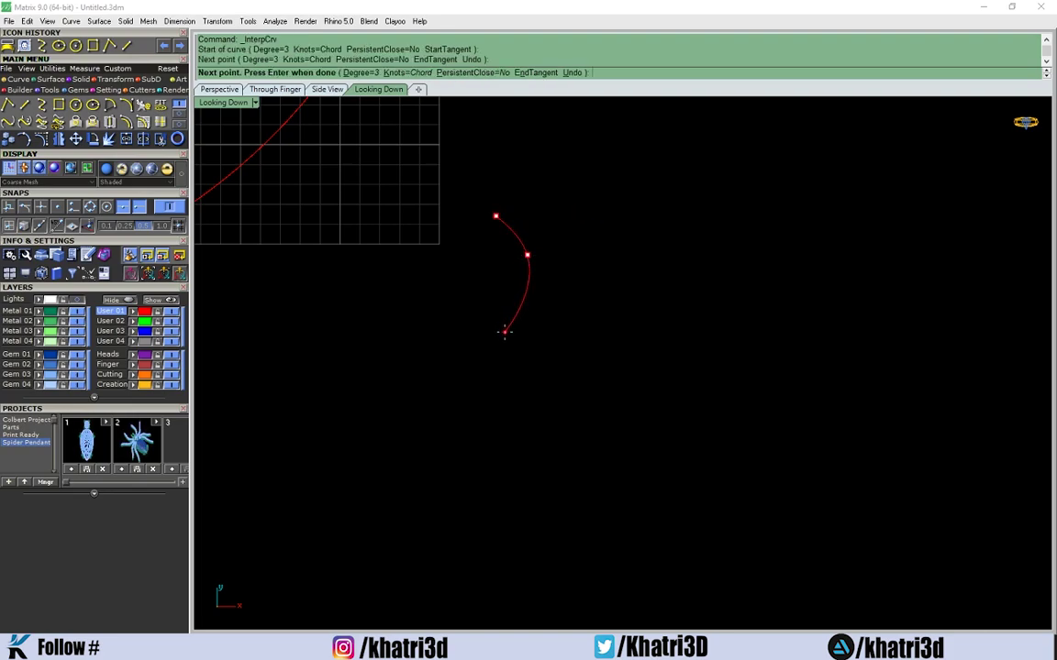
left_click(520, 295)
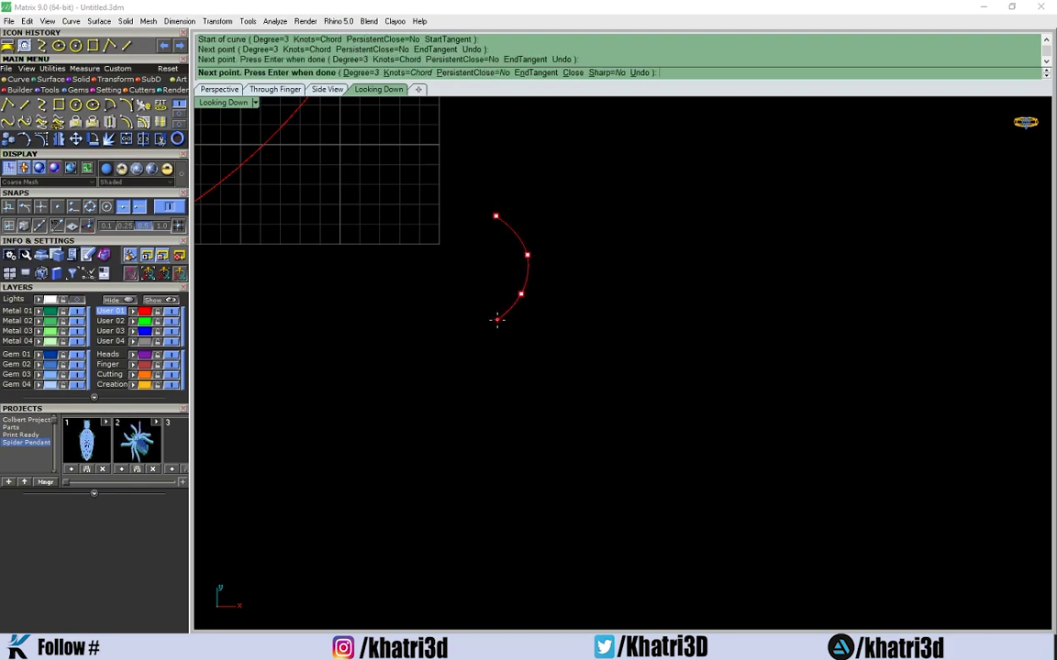
left_click(495, 327)
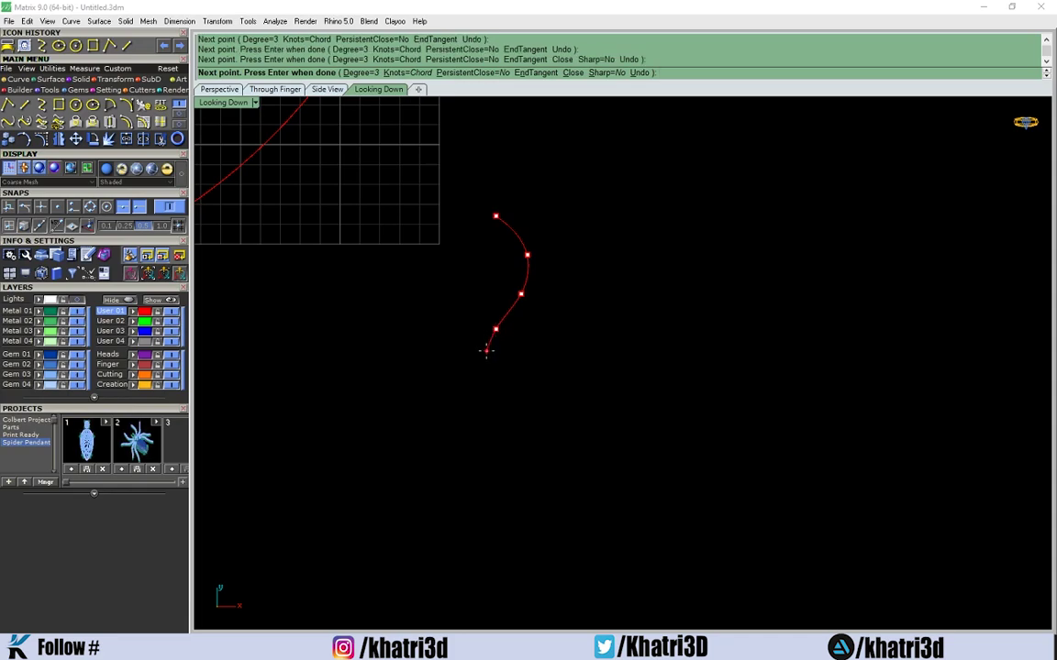
left_click(486, 349)
key("Return")
Step: Show the new curve's control points with F10, pick one, then hide them
scroll(544, 302, "up", 6)
left_click(452, 383)
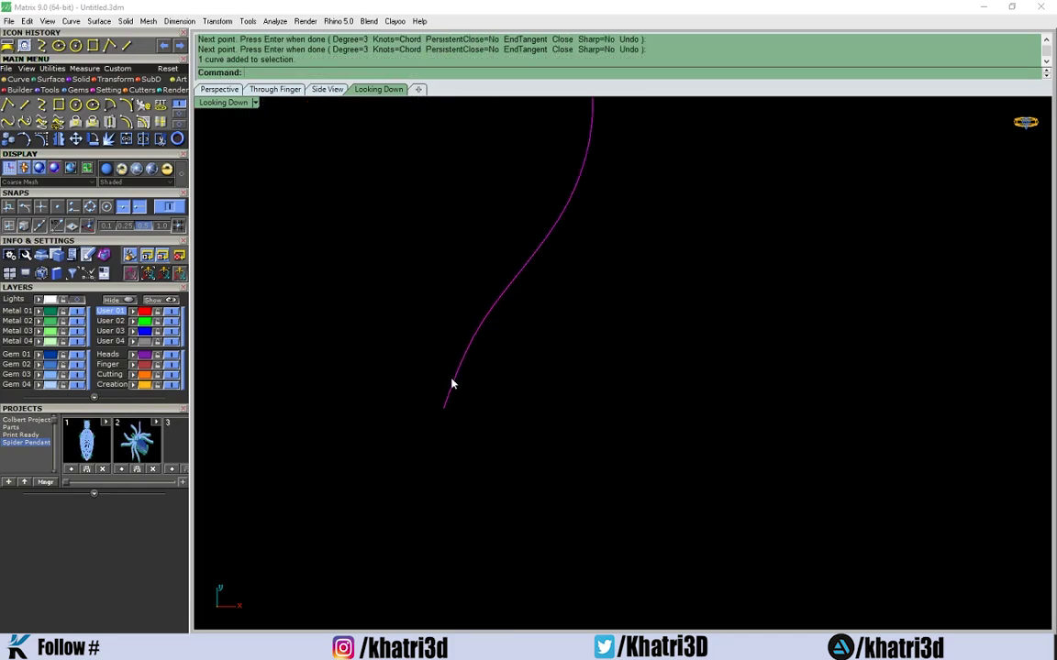
key("F10")
left_click(481, 303)
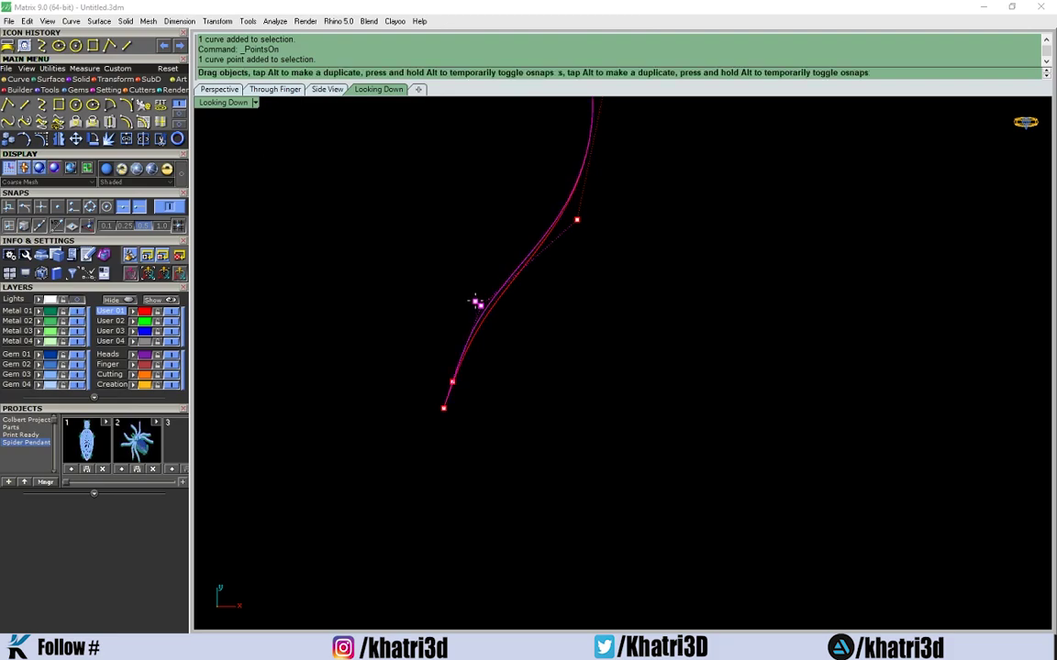
scroll(475, 306, "down", 2)
scroll(493, 315, "down", 2)
key("Escape")
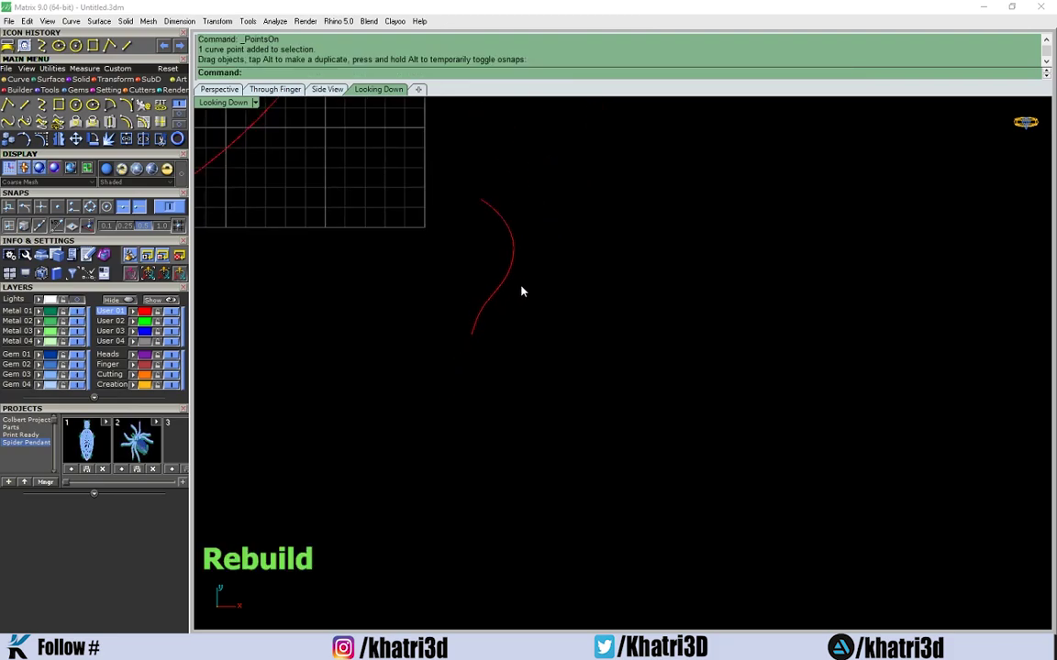
right_click_drag(521, 291, 524, 356)
scroll(505, 343, "up", 2)
left_click(503, 344)
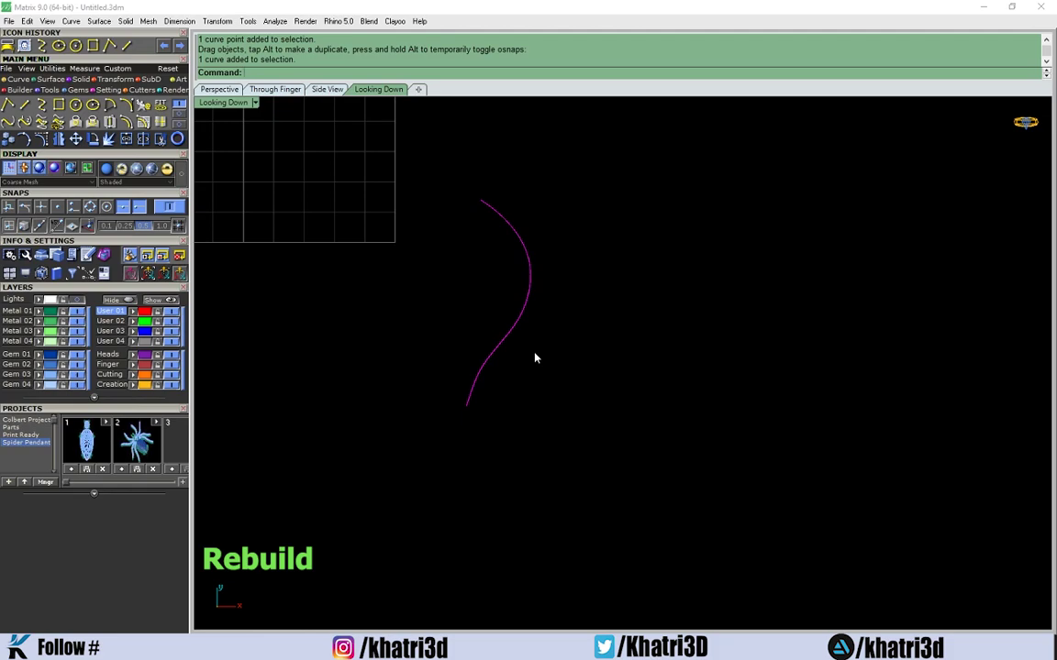
type("Rebuild")
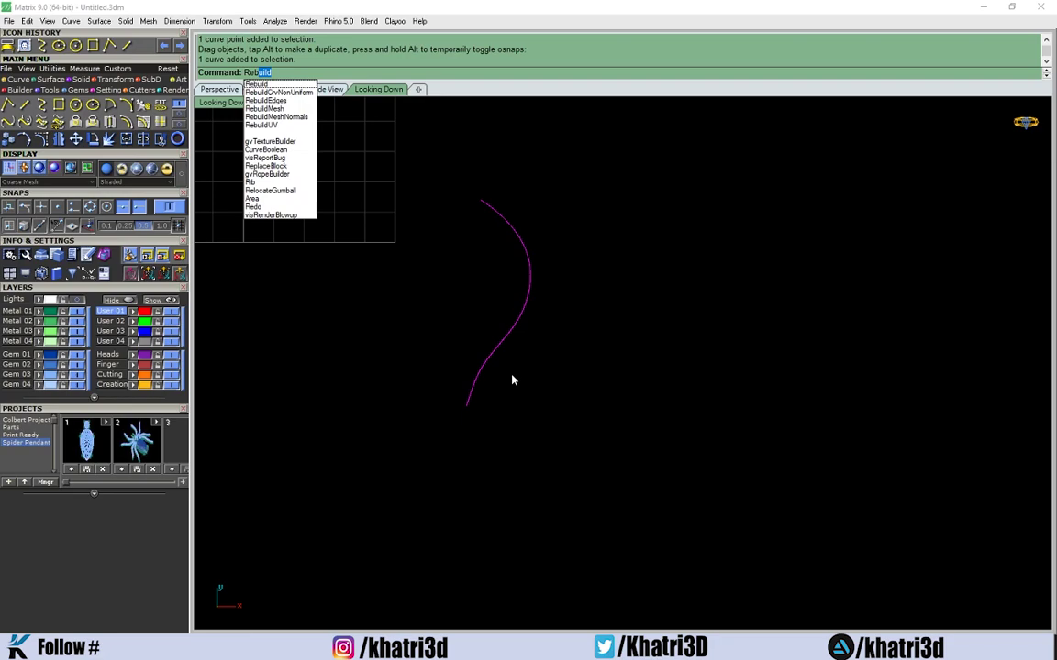
key("Return")
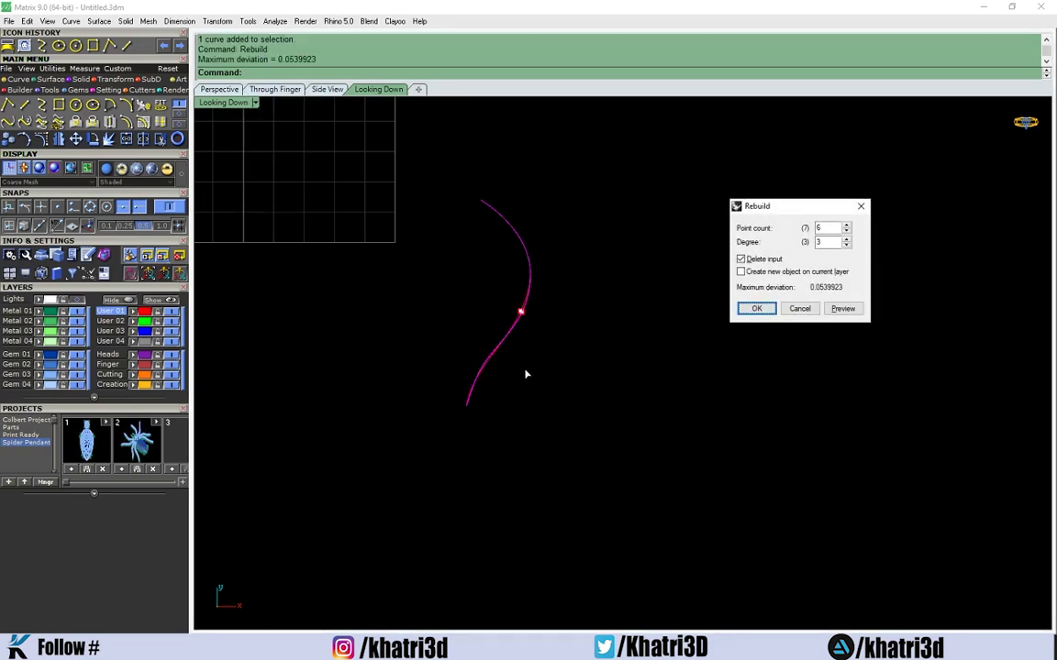
double_click(809, 227)
left_click(756, 308)
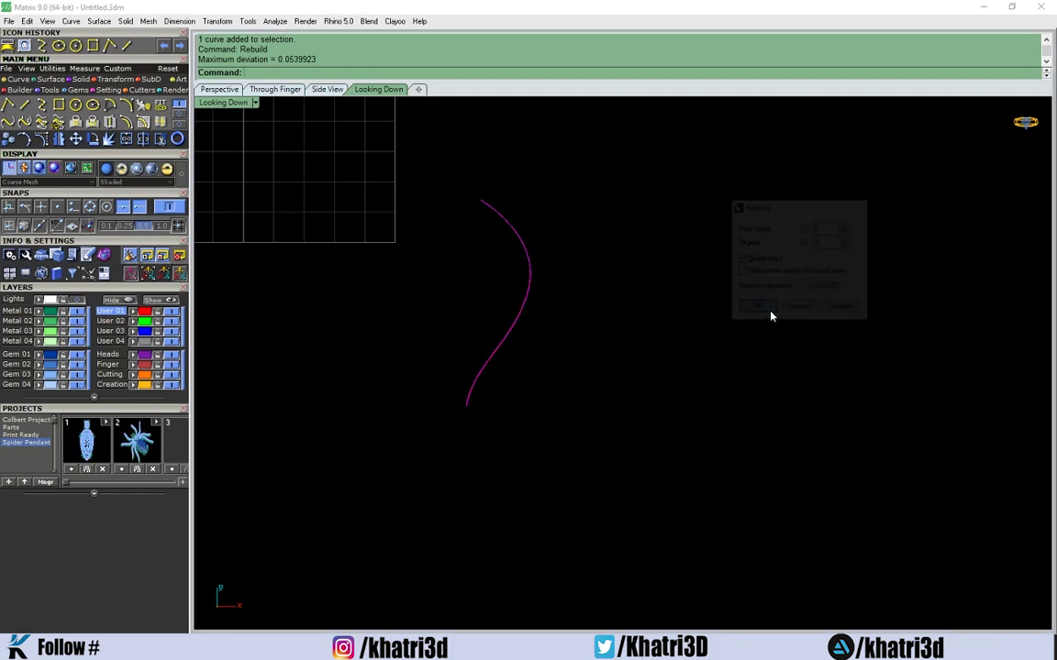
scroll(507, 410, "up", 2)
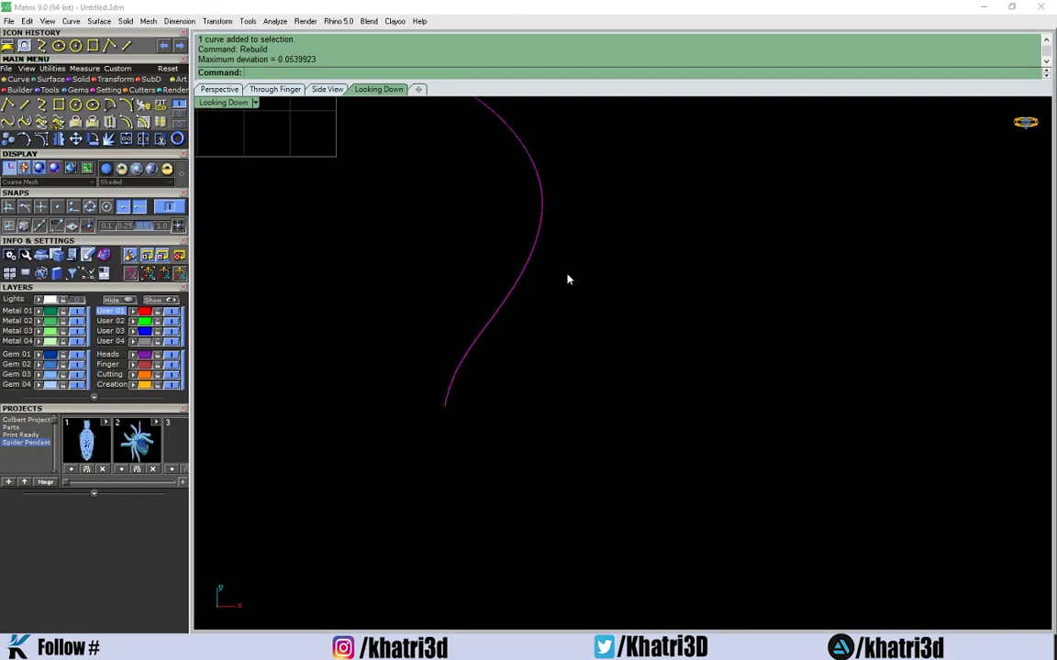
key("ctrl+z")
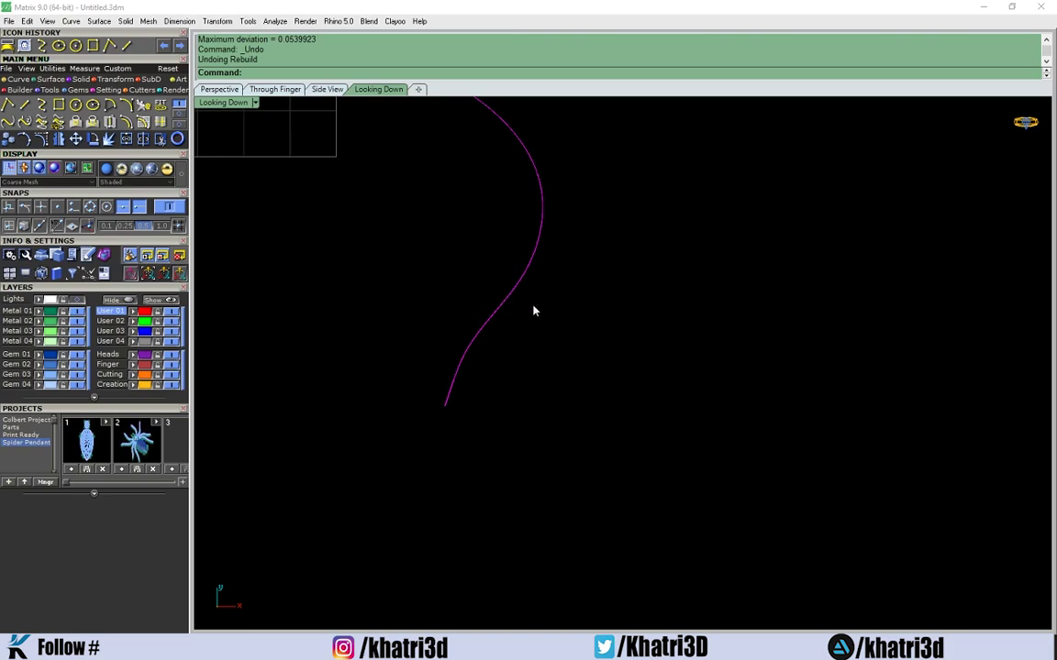
Step: Select the S-shaped curve and toggle its control points on, then off again
left_click(516, 285)
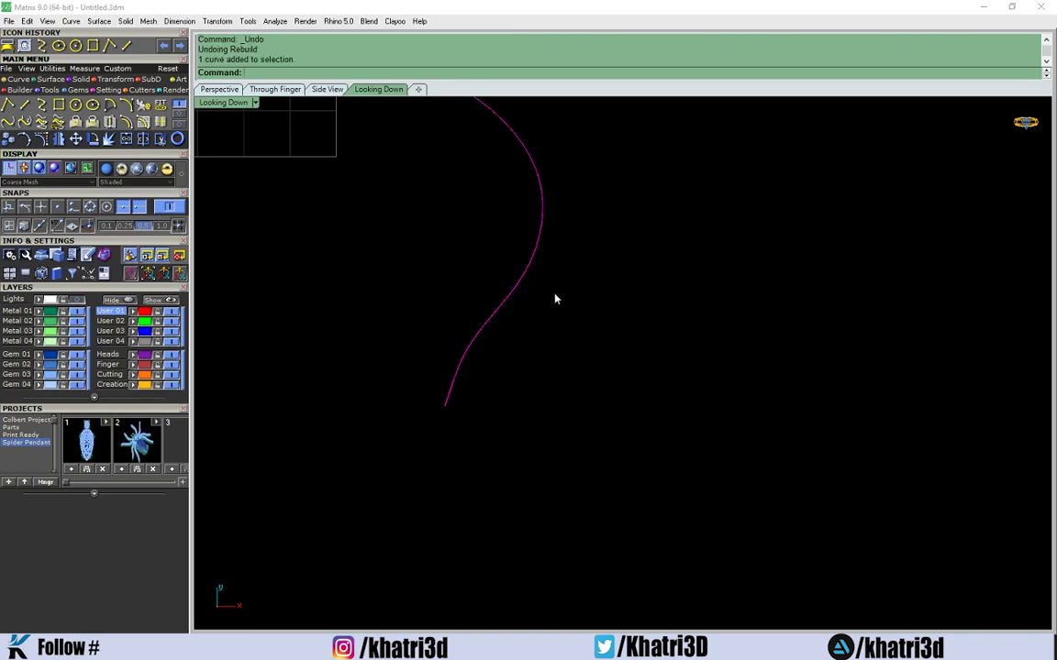
key("F10")
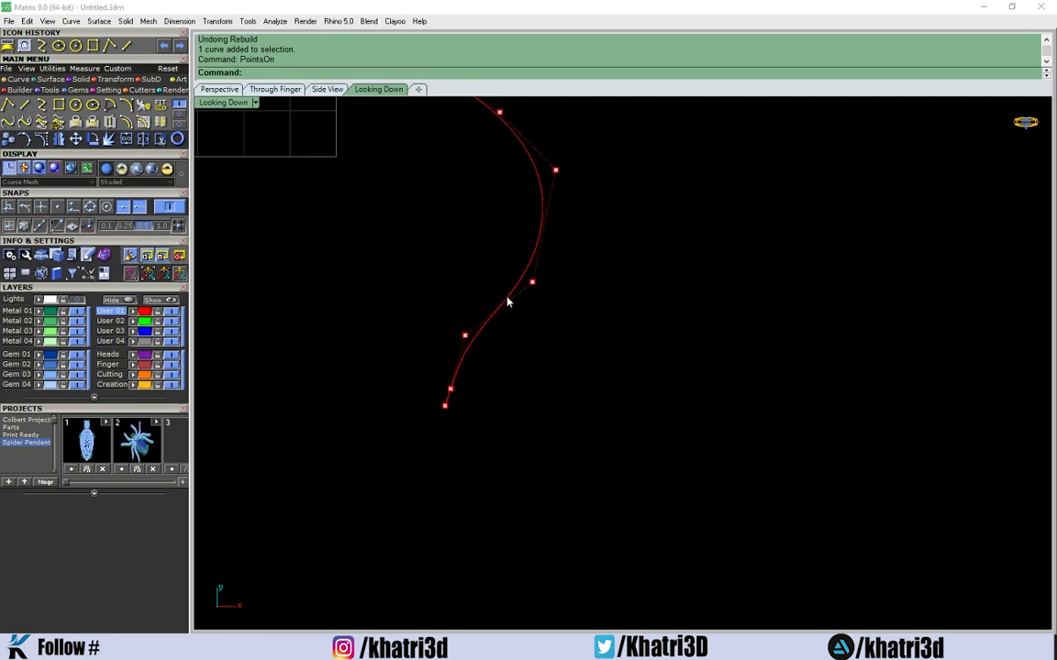
scroll(495, 152, "down", 3)
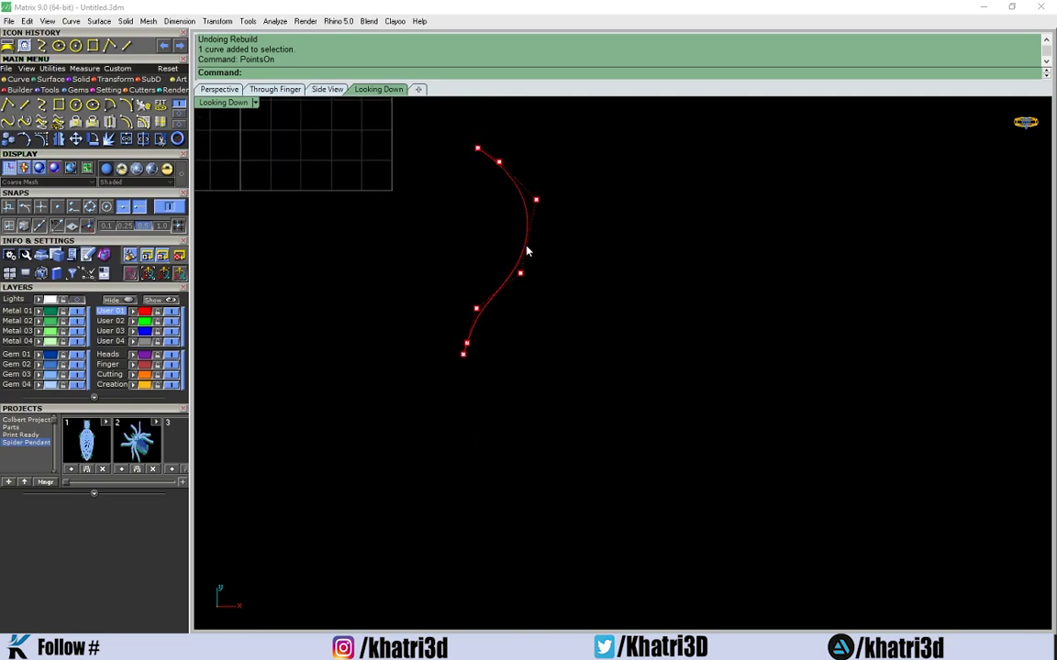
key("Escape")
scroll(476, 360, "up", 2)
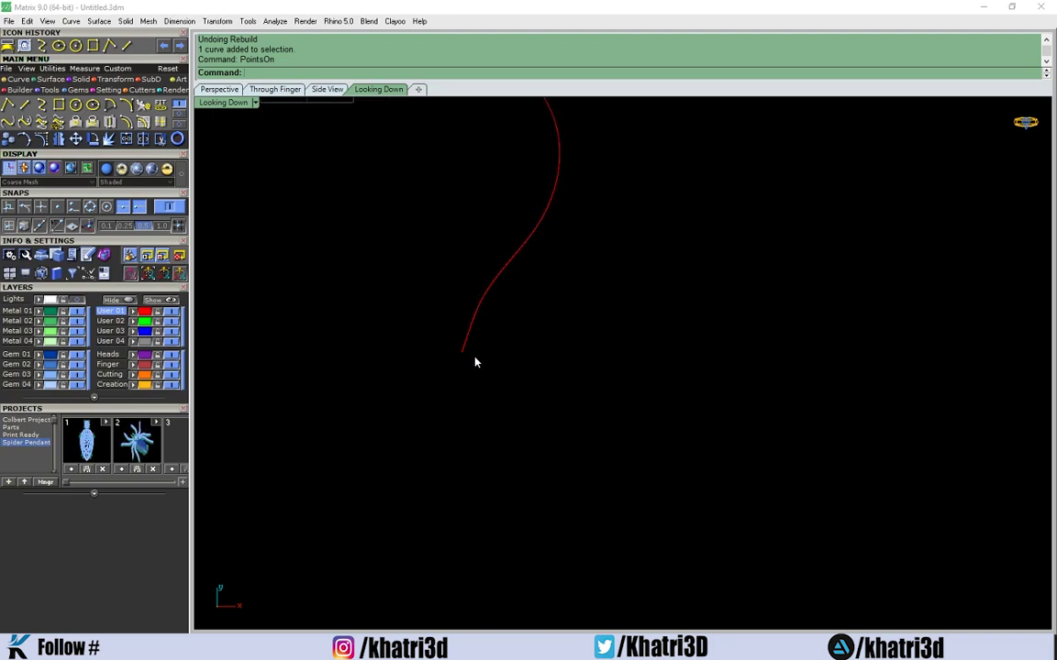
scroll(557, 288, "down", 2)
Step: Drag the S-curve up and to the left in two moves, then start Rebuild on it
left_click_drag(537, 383, 499, 255)
scroll(500, 224, "up", 3)
scroll(521, 368, "down", 2)
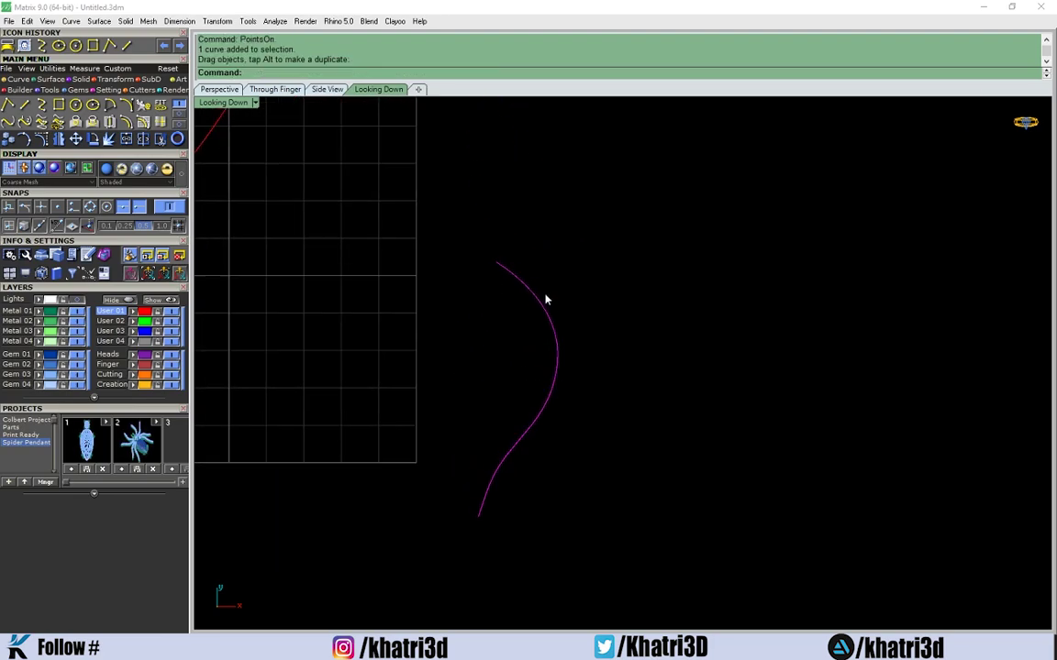
left_click_drag(545, 297, 468, 206)
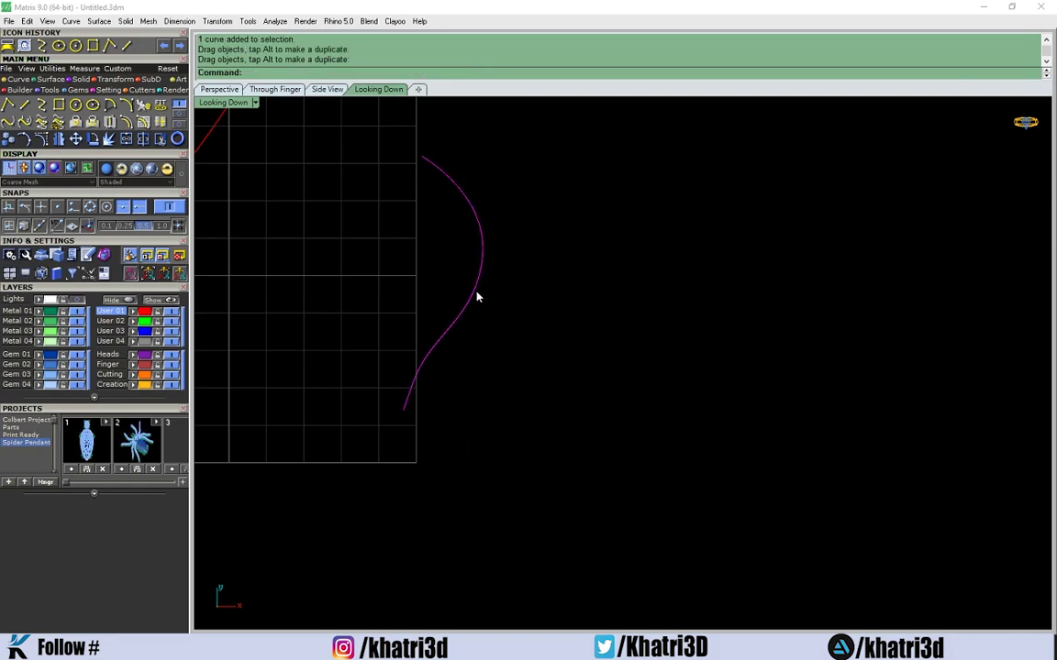
type("Rebuild")
key("Return")
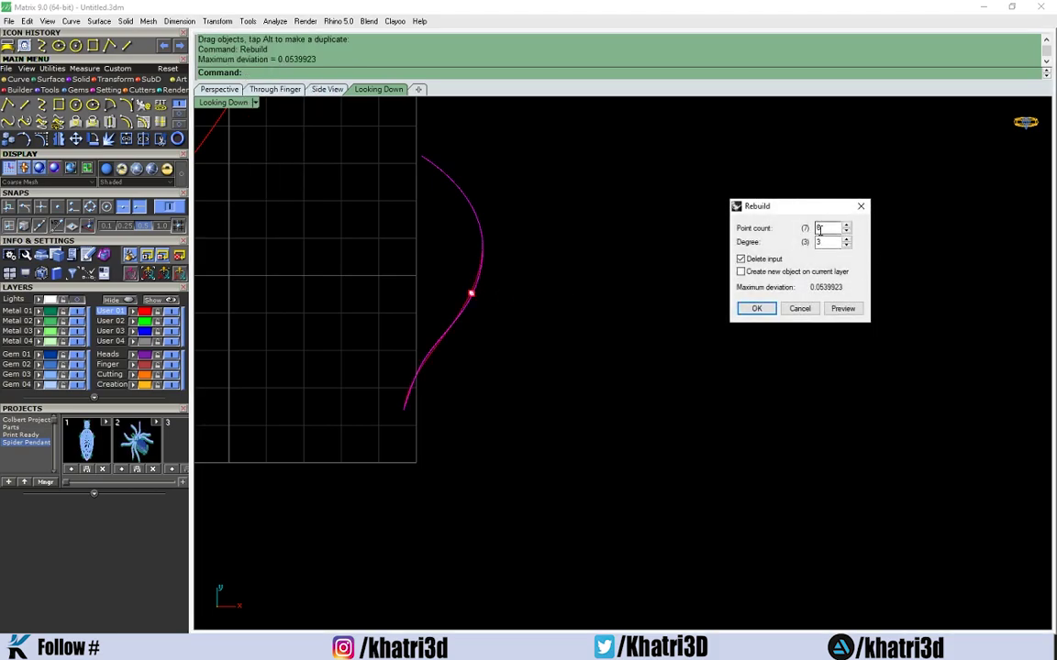
type("6")
double_click(814, 229)
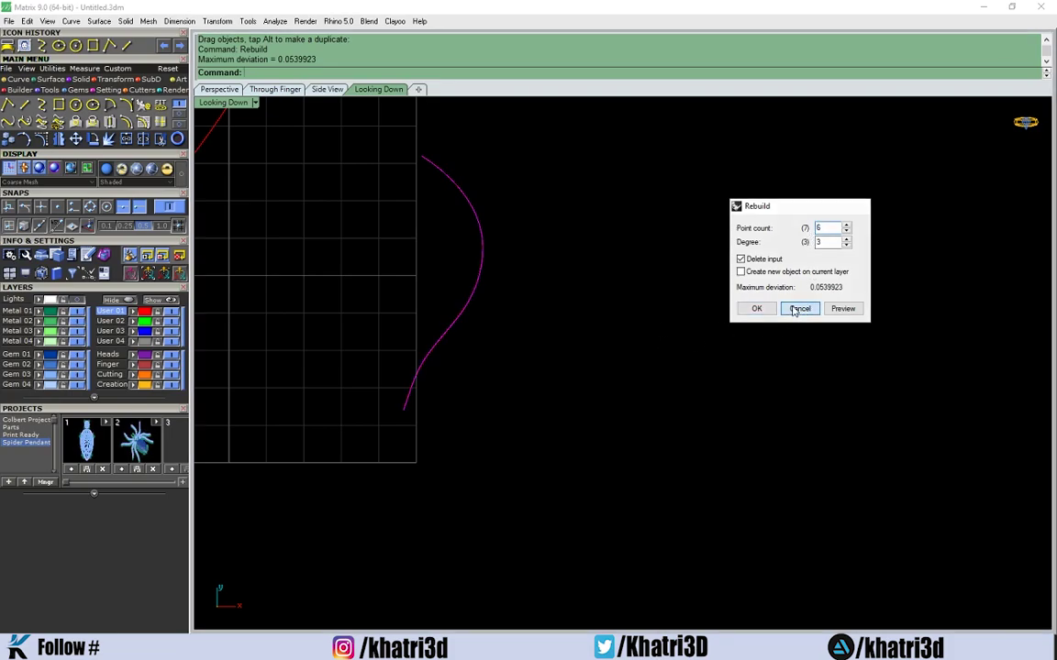
left_click(795, 309)
right_click_drag(495, 328, 570, 430)
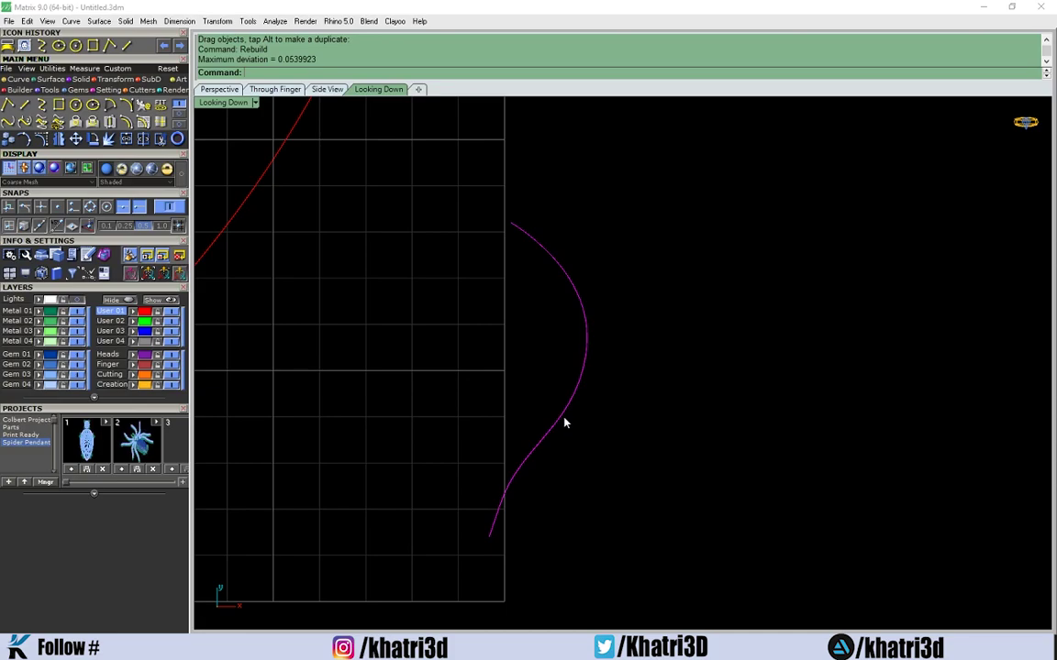
scroll(566, 420, "down", 10)
Step: Move and delete the S-curve, then undo back through its earlier changes
left_click_drag(603, 393, 677, 247)
key("Delete")
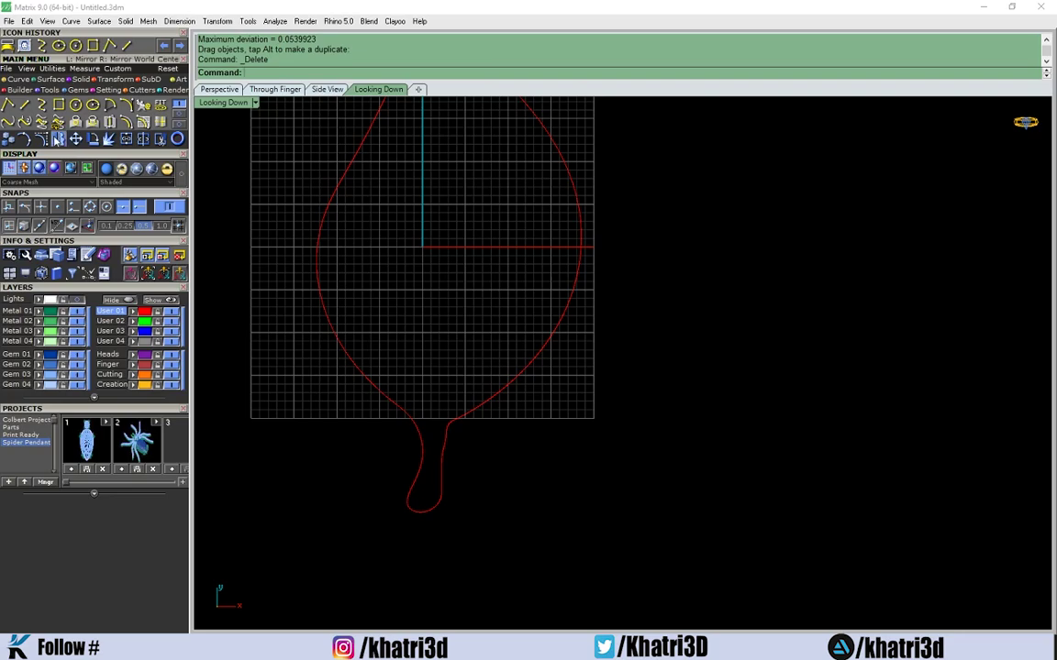
right_click_drag(363, 224, 602, 377)
scroll(601, 377, "down", 2)
left_click(667, 310)
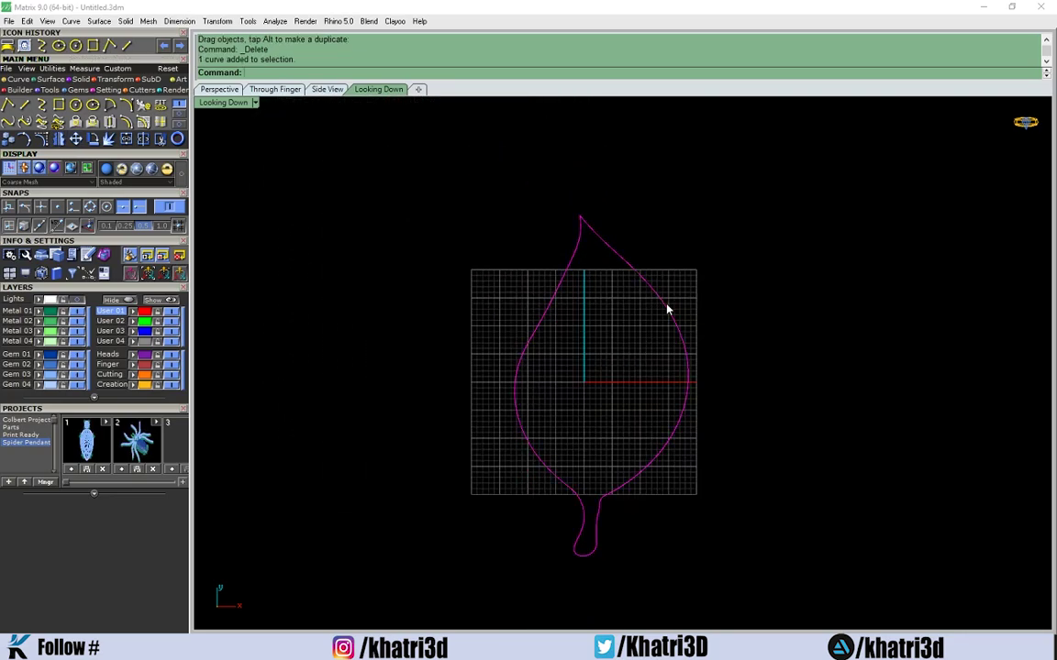
key("ctrl+z")
key("ctrl+z")
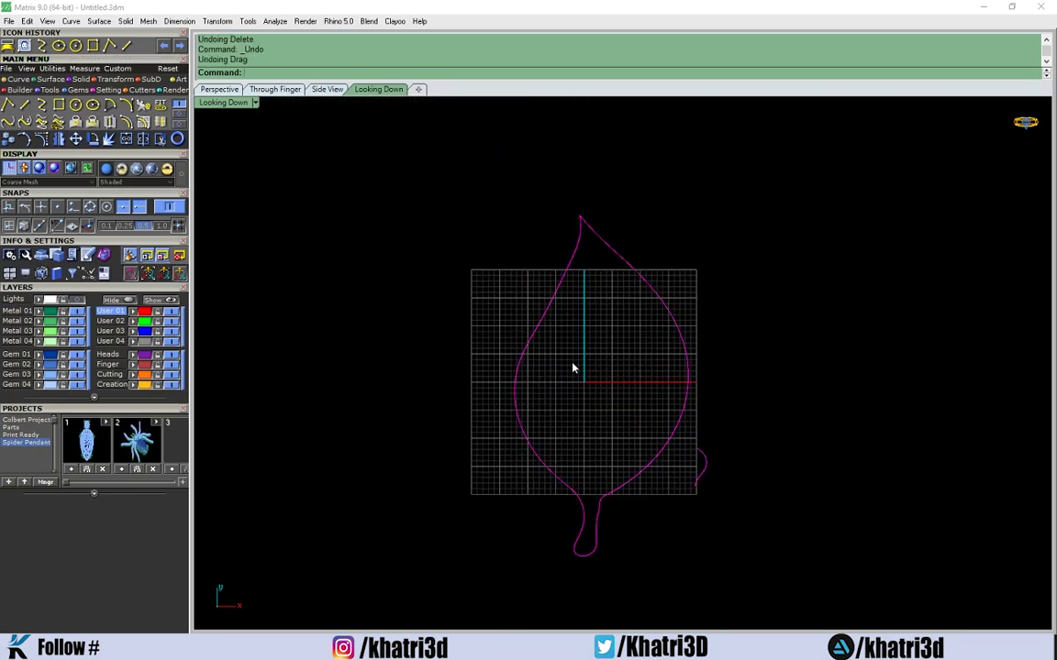
key("ctrl+z")
key("ctrl+z")
key("ctrl+z")
key("ctrl+z")
key("ctrl+z")
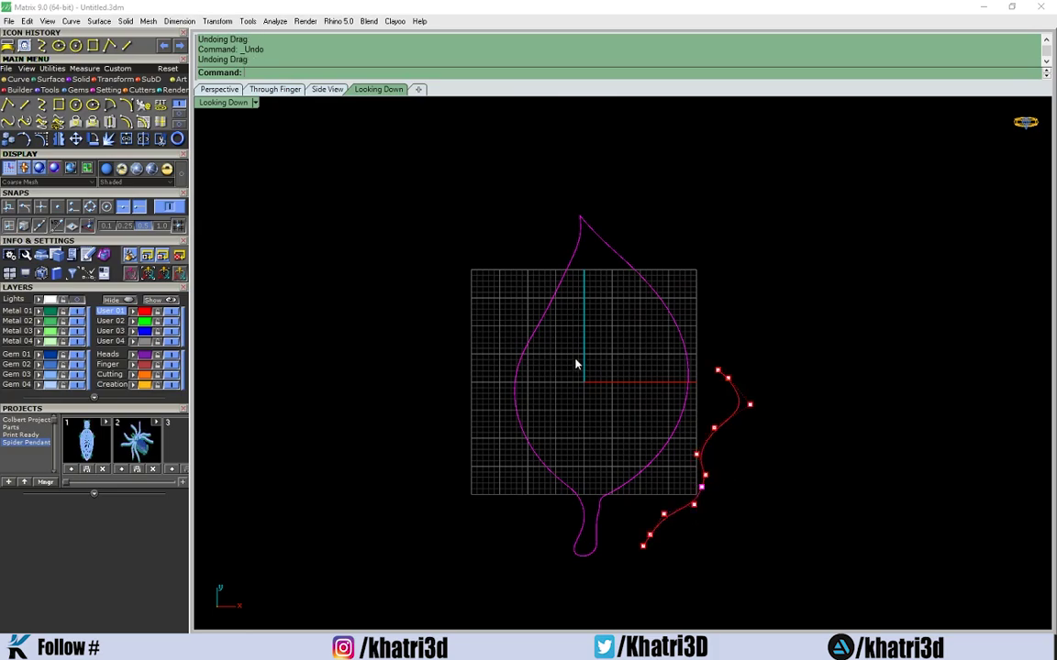
key("ctrl+z")
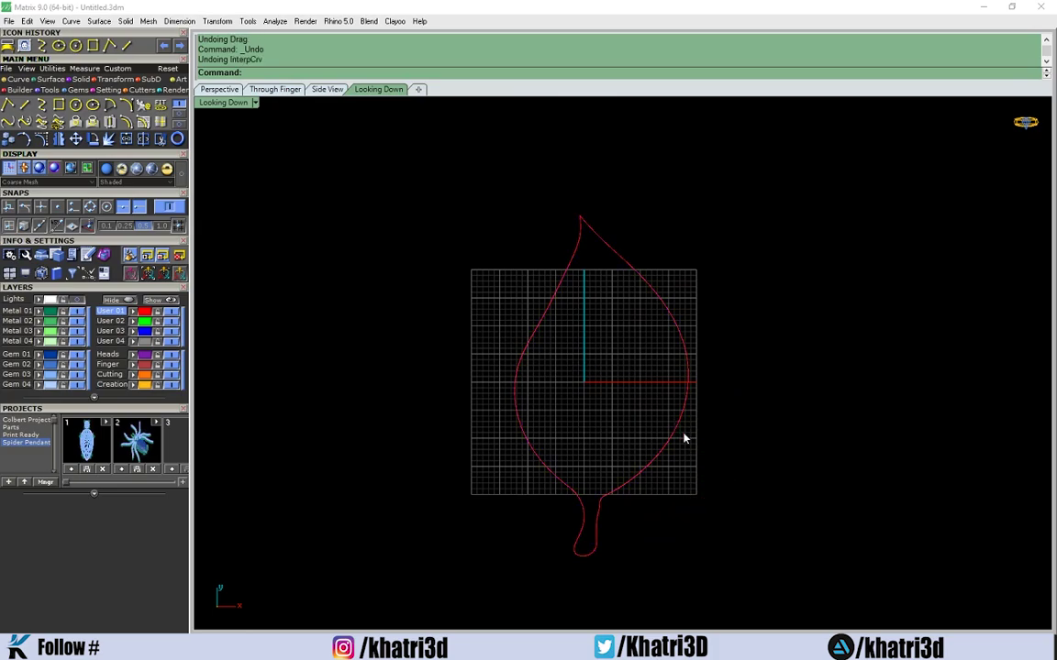
Step: Turn the leaf outline into a flat surface with PlanarSrf
left_click(670, 441)
type("P")
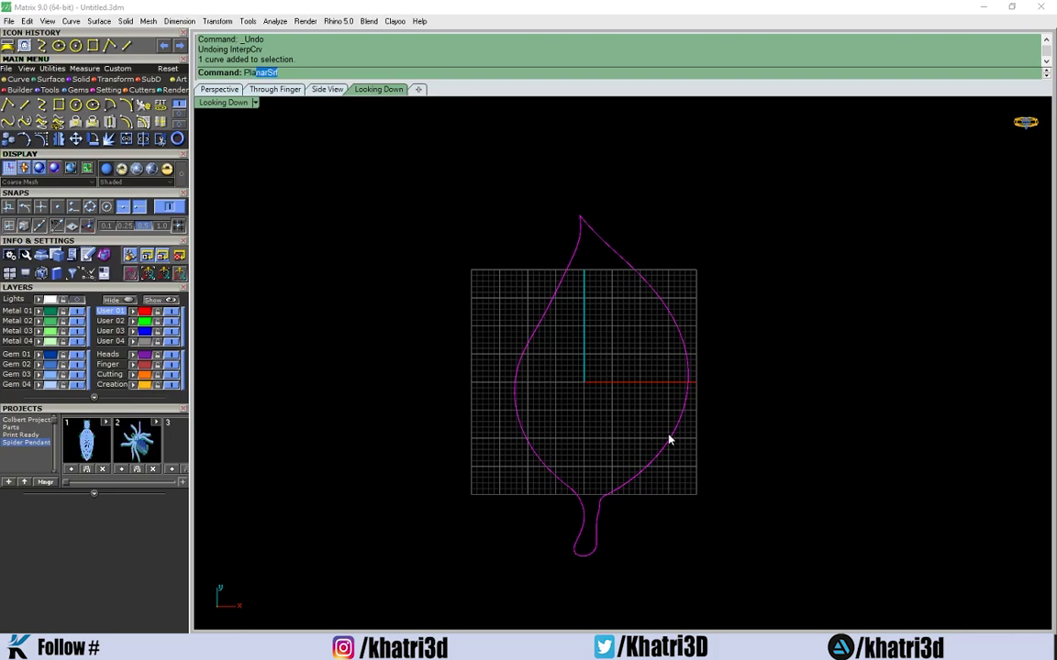
type("la")
key("Return")
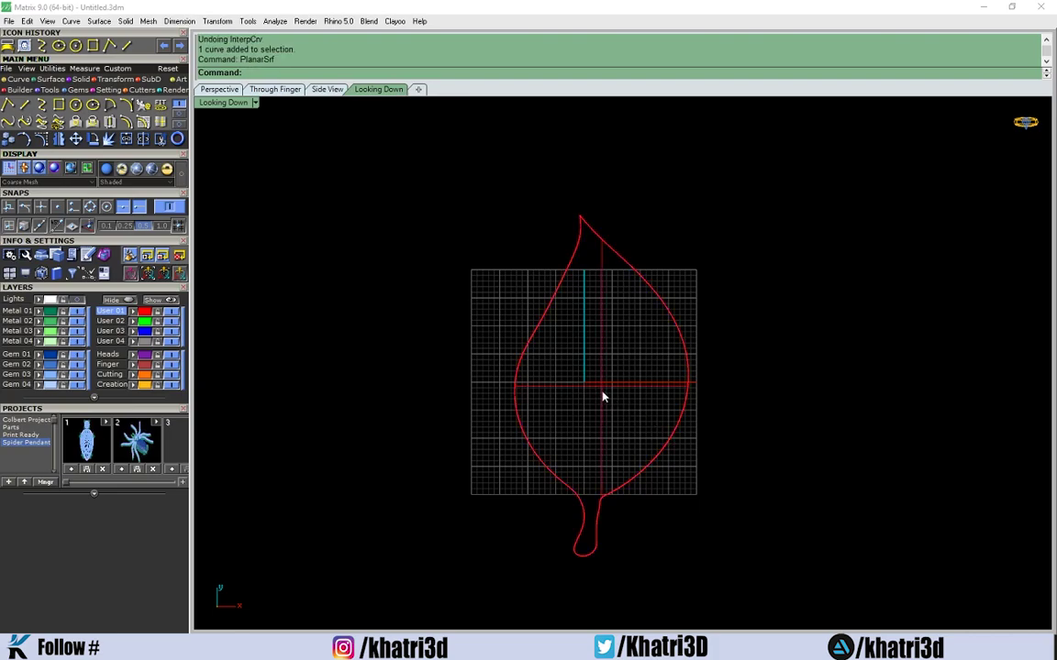
Step: Extrude the leaf surface into a solid, accepting the default thickness in Perspective
left_click(603, 397)
type("Ext")
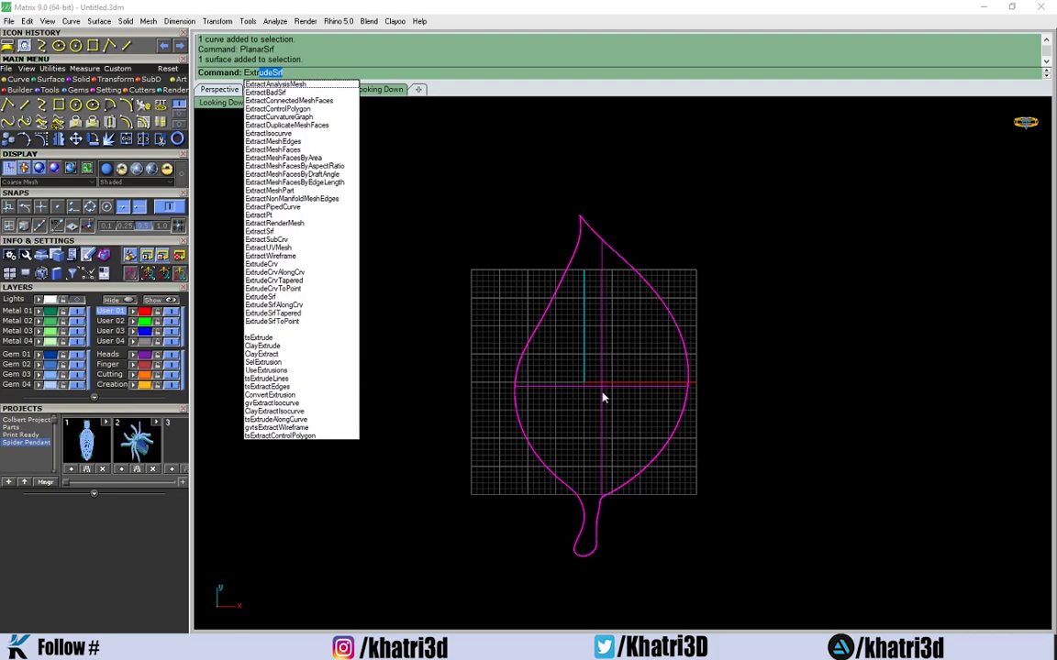
key("Return")
left_click(219, 89)
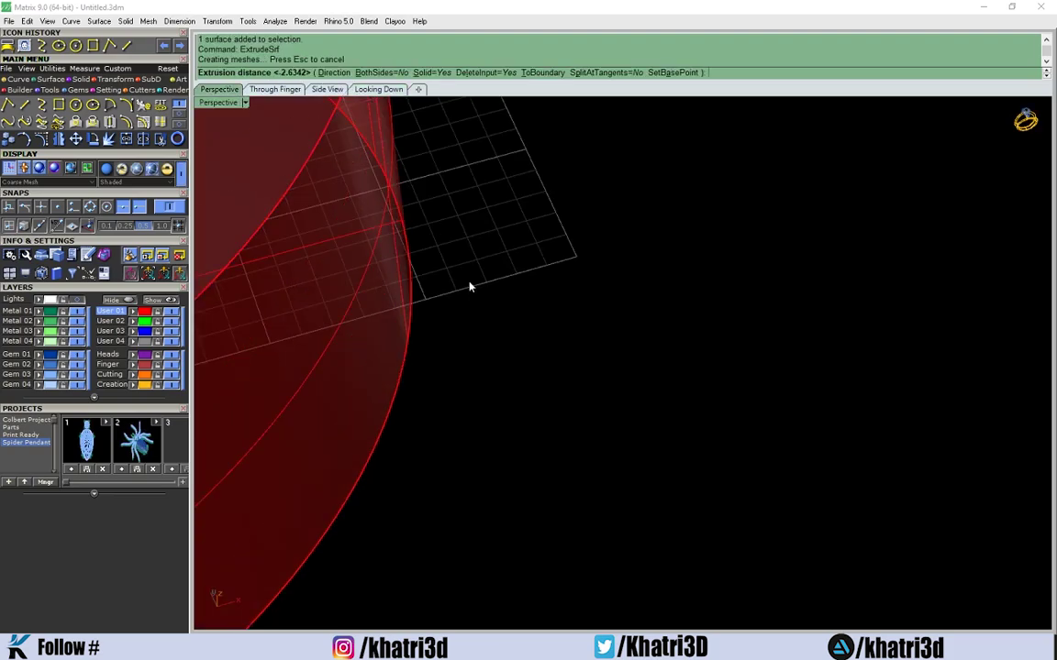
scroll(503, 310, "down", 5)
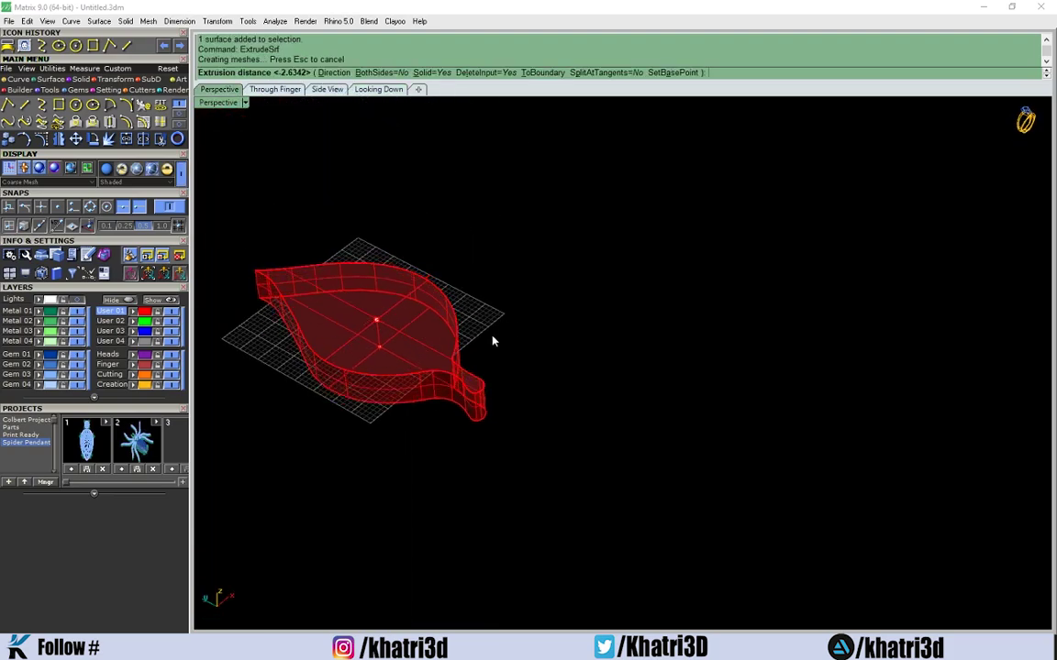
left_click(491, 332)
Step: Move the solid leaf to the right in the top view
left_click(429, 317)
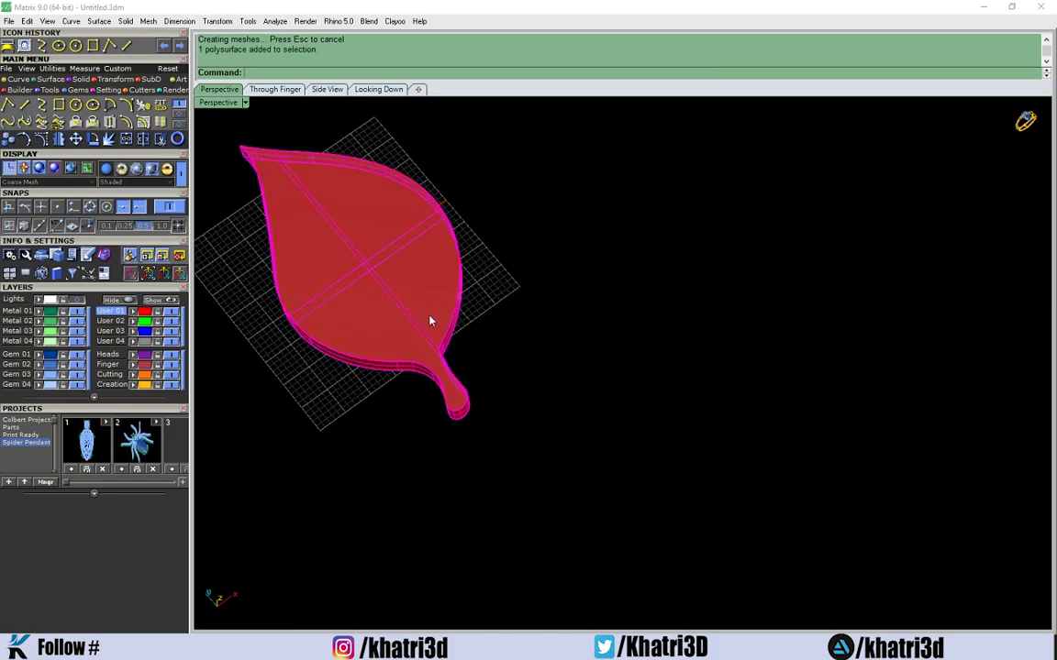
left_click(378, 89)
left_click_drag(620, 361, 707, 366)
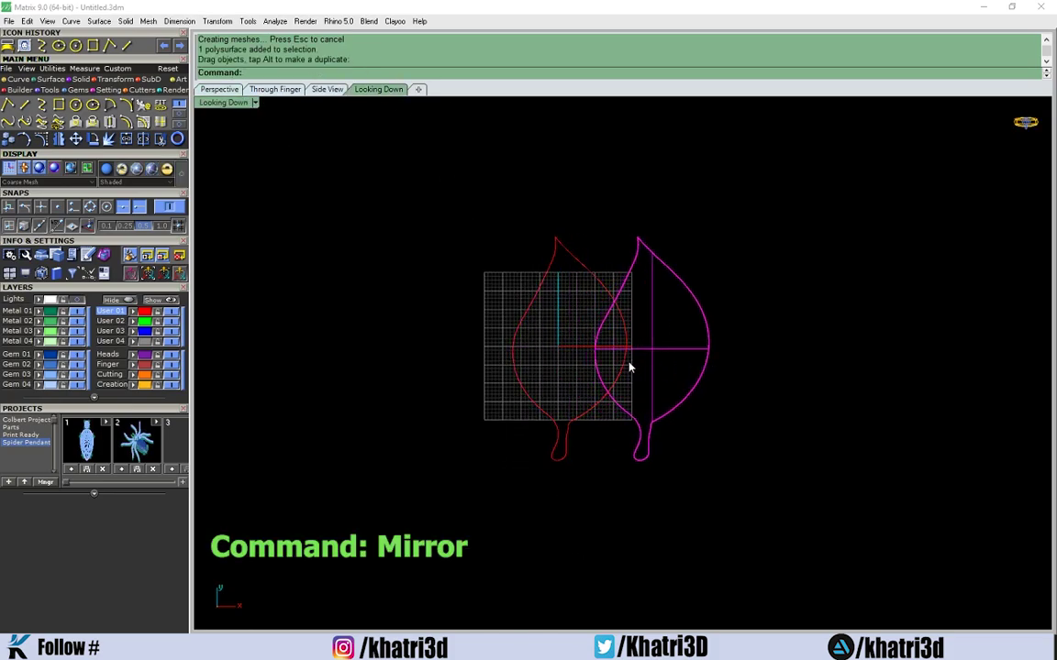
Step: Delete the moved leaf copy, then undo both the deletion and the move
key("Delete")
scroll(580, 396, "up", 3)
key("ctrl+z")
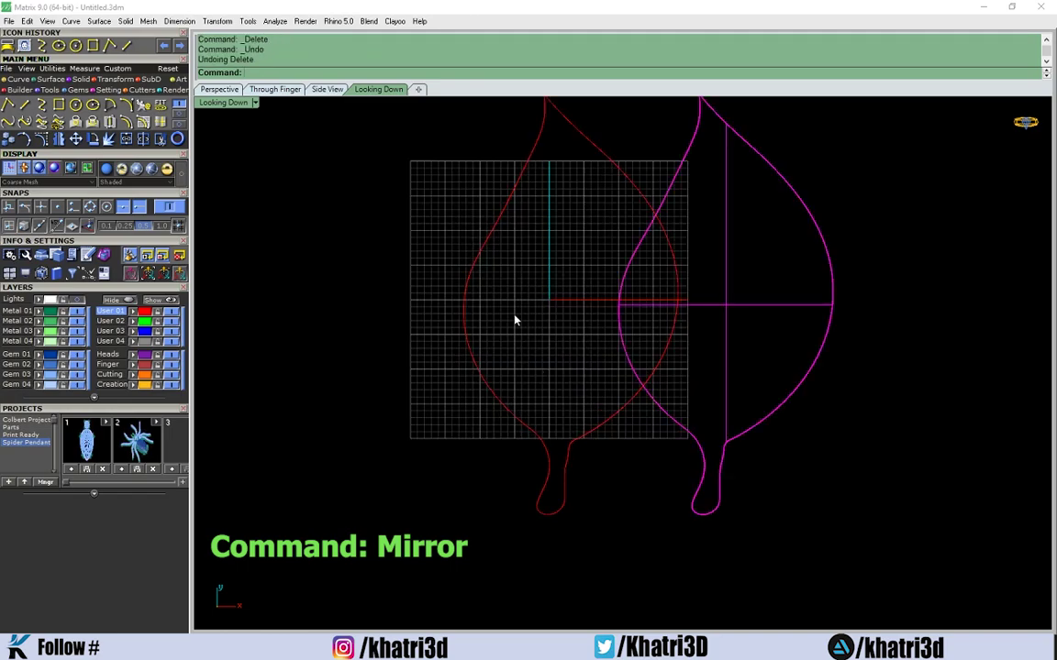
key("ctrl+z")
left_click(444, 401)
left_click(493, 314)
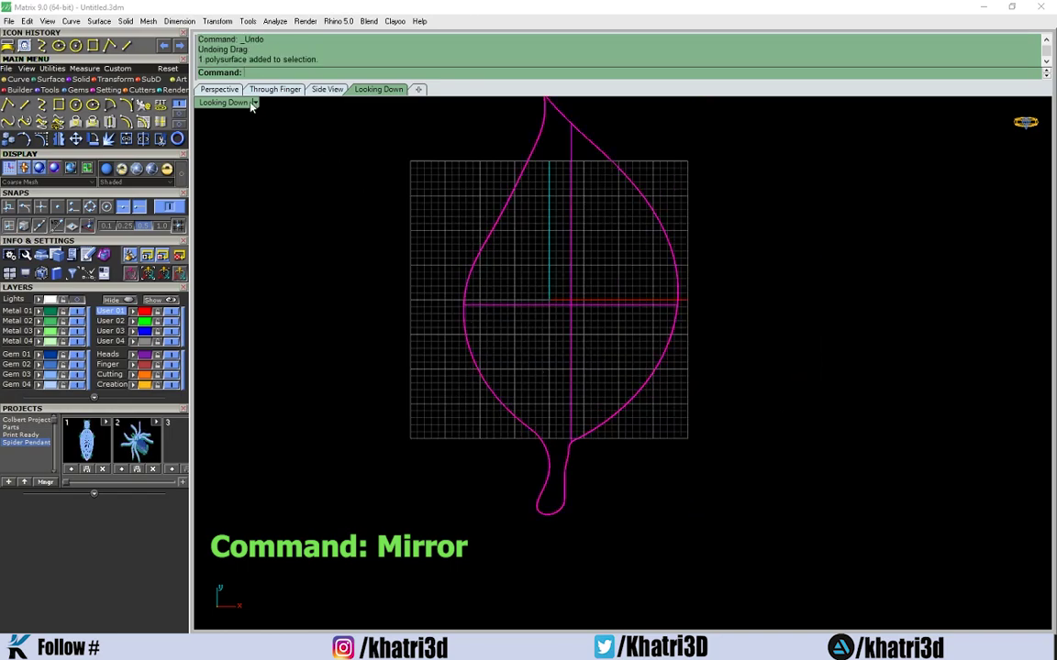
Step: Orbit the Perspective view to inspect the leaf solid, then shift the outline in the top view
left_click(218, 89)
scroll(392, 229, "up", 3)
scroll(394, 265, "down", 3)
right_click_drag(397, 290, 567, 286)
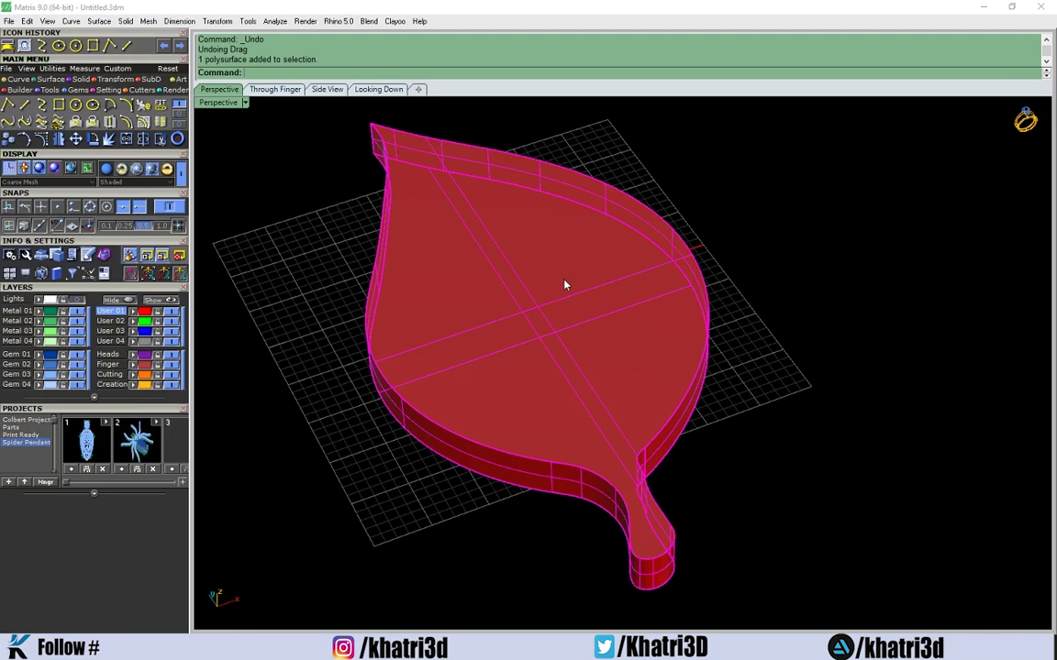
scroll(486, 243, "down", 3)
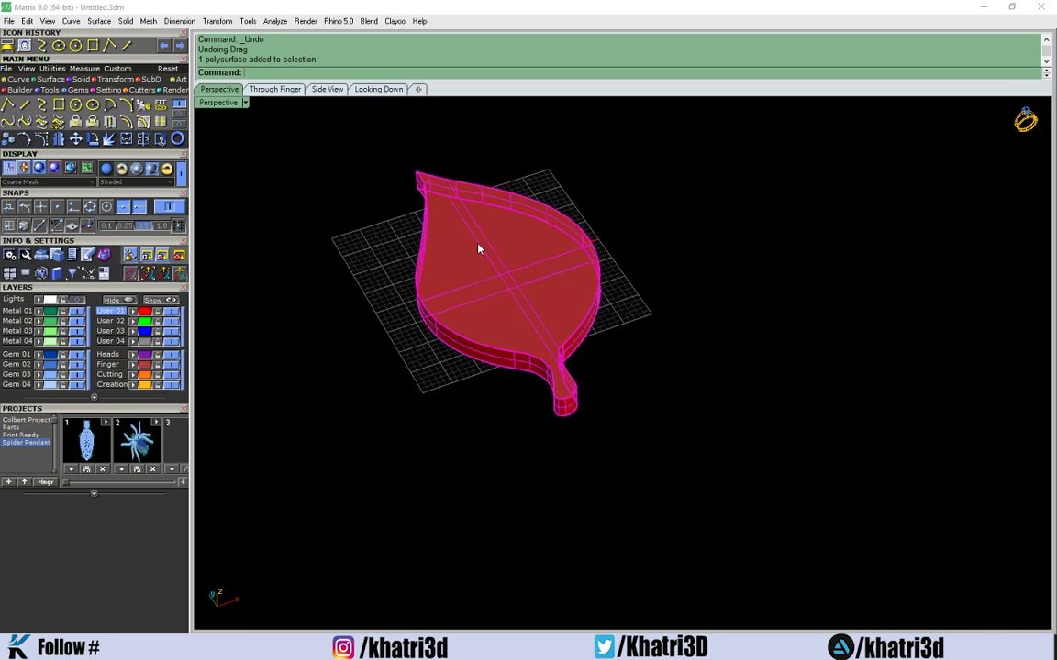
right_click_drag(479, 245, 465, 297)
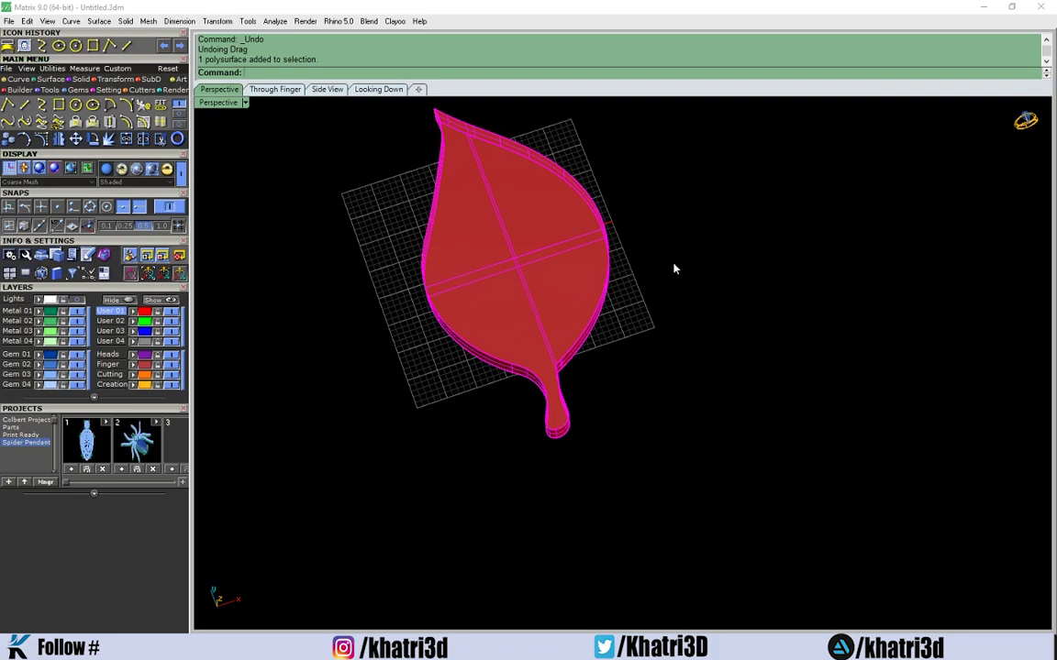
mouse_move(673, 267)
right_mouse_down()
mouse_move(644, 292)
mouse_move(659, 266)
right_mouse_up()
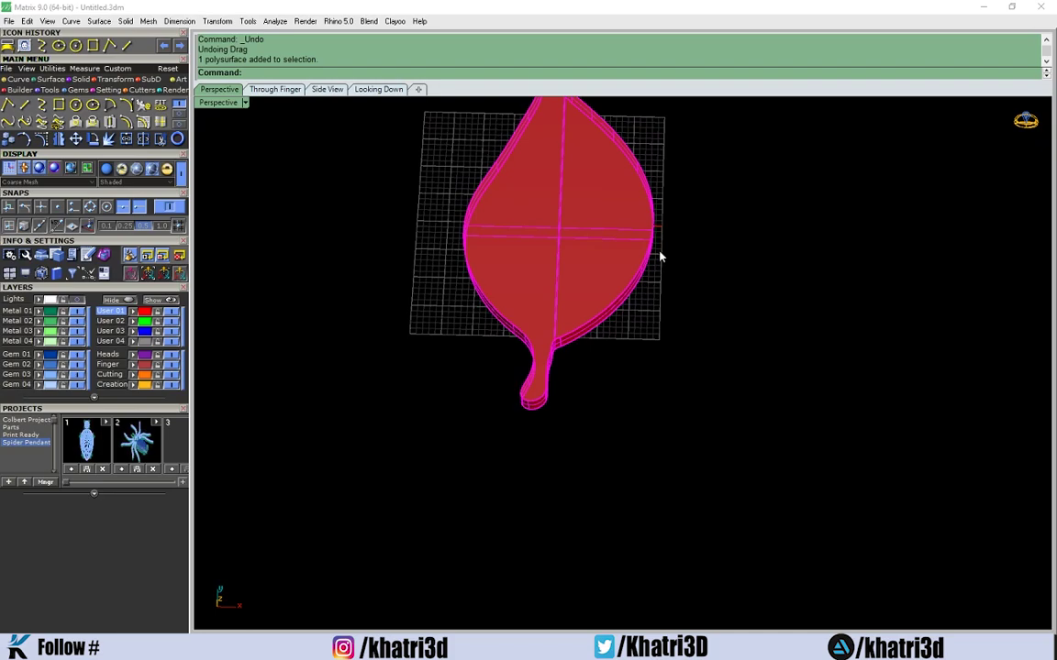
scroll(518, 267, "up", 3)
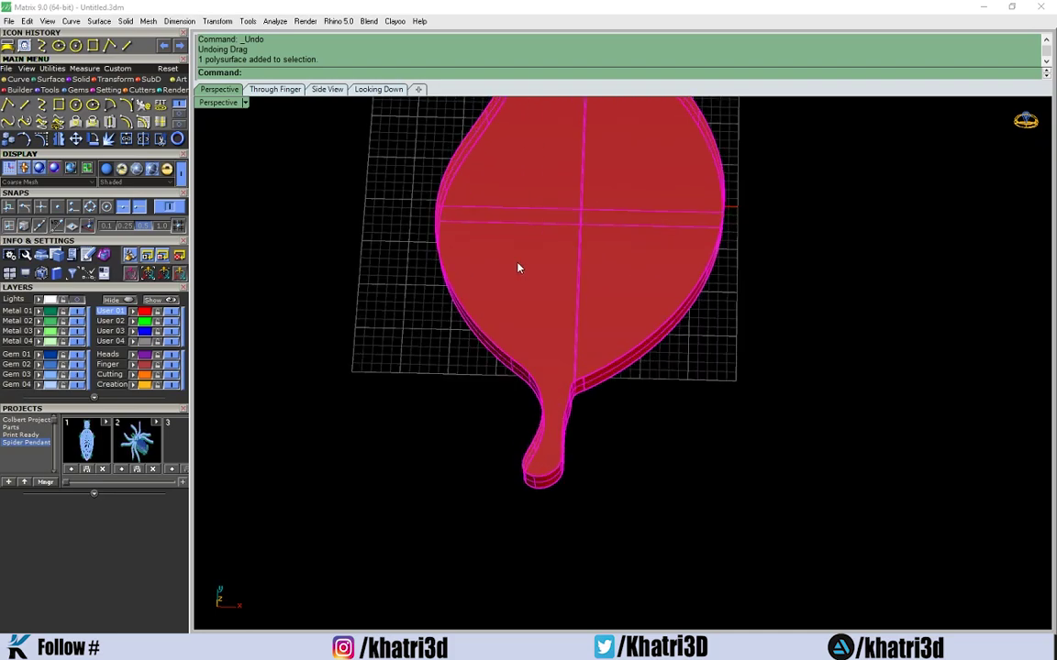
left_click(386, 90)
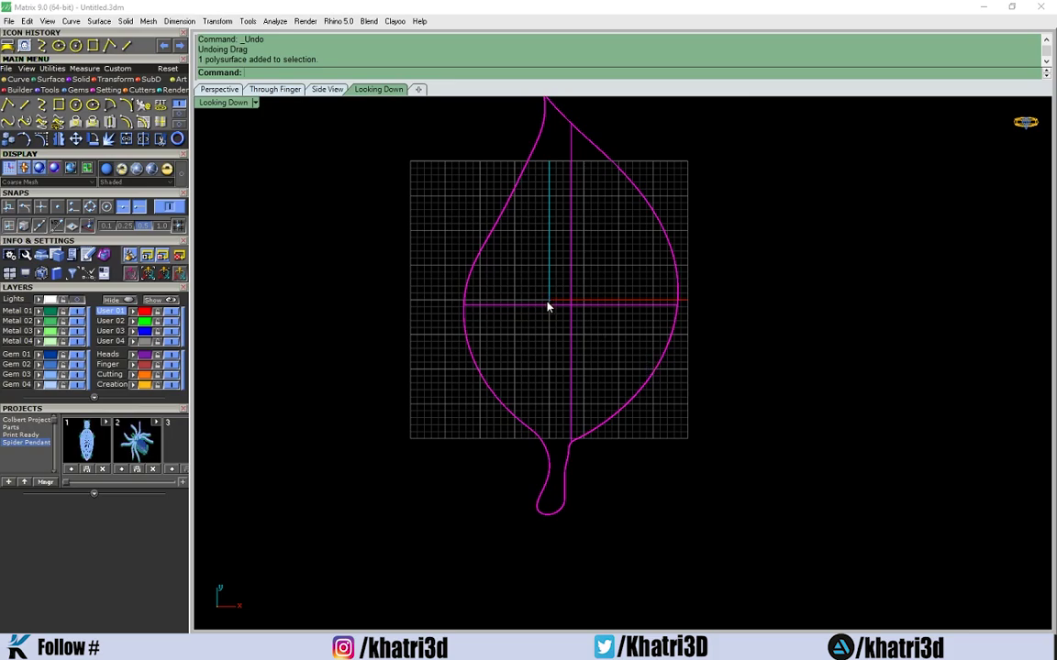
mouse_move(572, 322)
left_mouse_down()
mouse_move(553, 319)
mouse_move(592, 349)
mouse_move(683, 367)
left_mouse_up()
Step: Delete the leftover left leaf curve, nudge the leaf solid slightly right, and start Mirror
left_click(520, 406)
key("Delete")
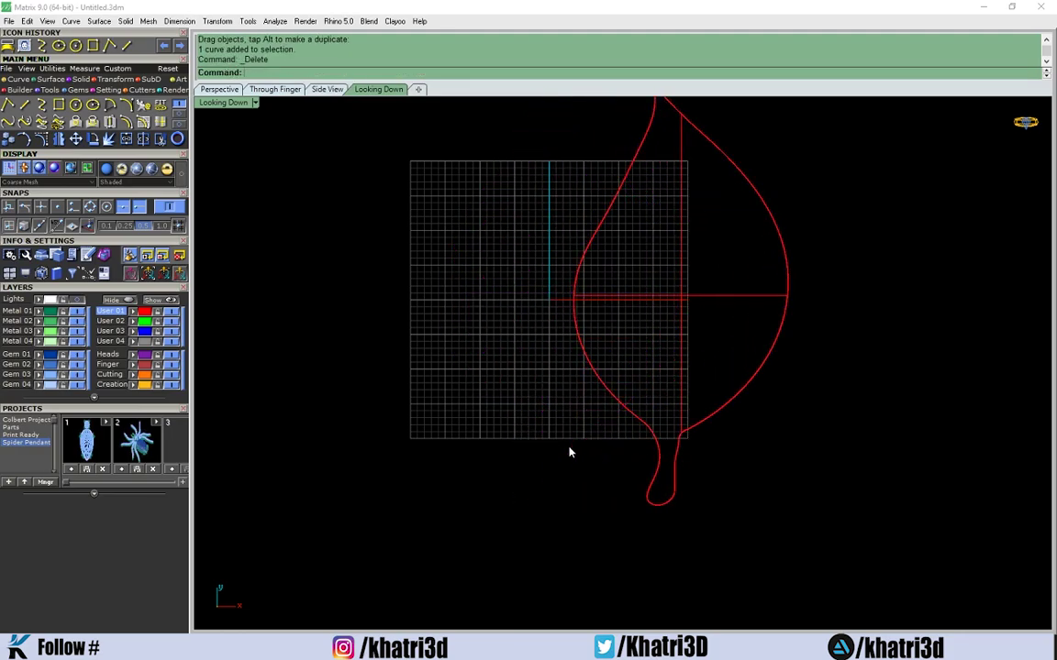
left_click(627, 419)
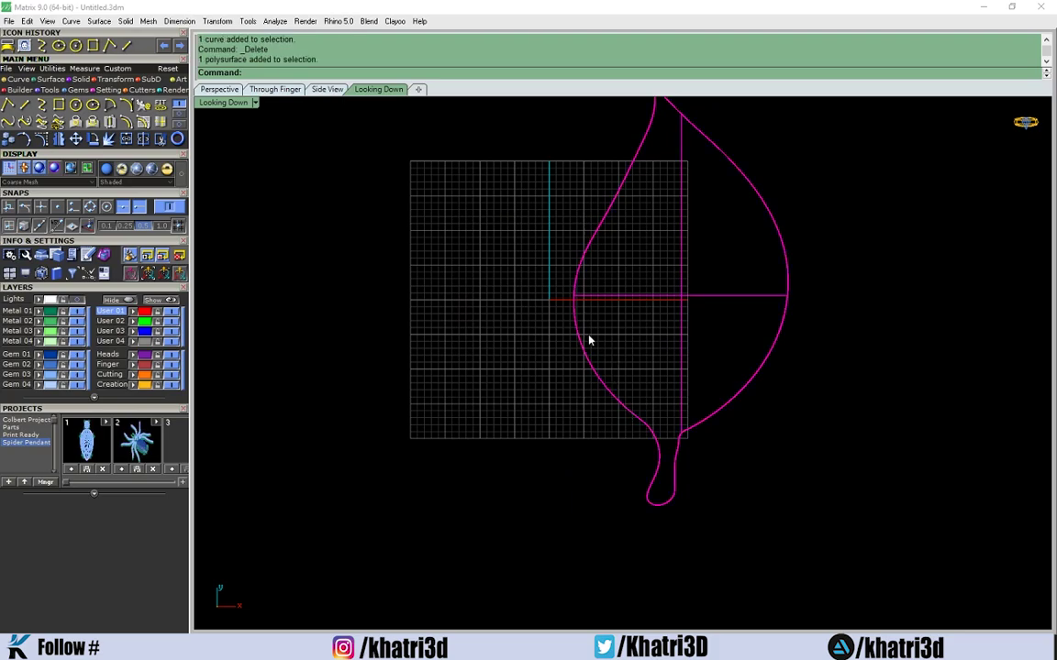
left_click_drag(573, 341, 586, 342)
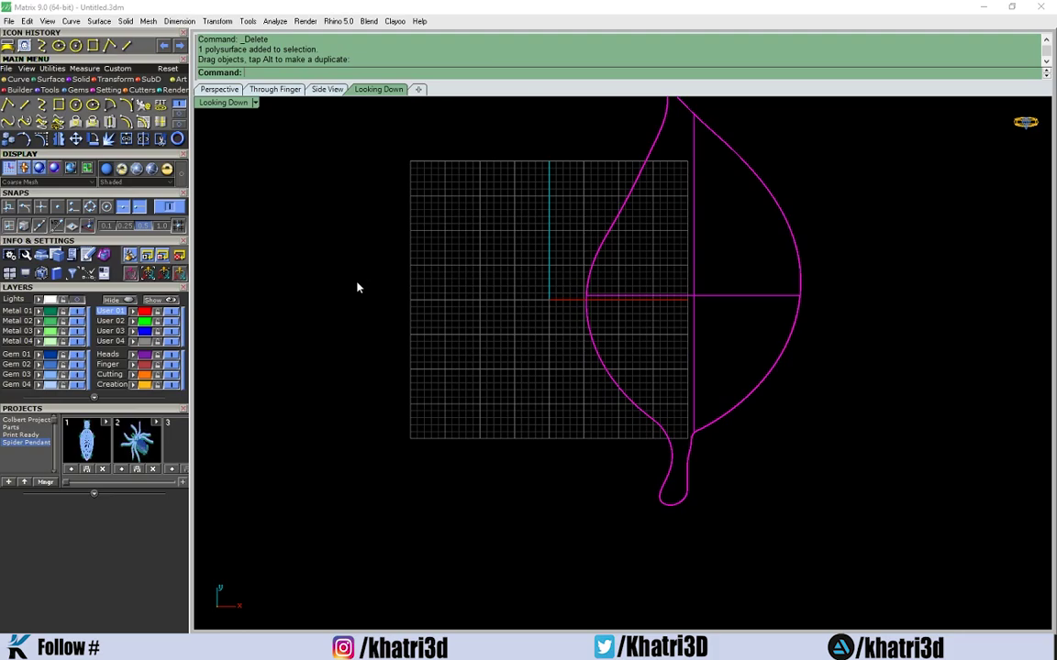
left_click(58, 139)
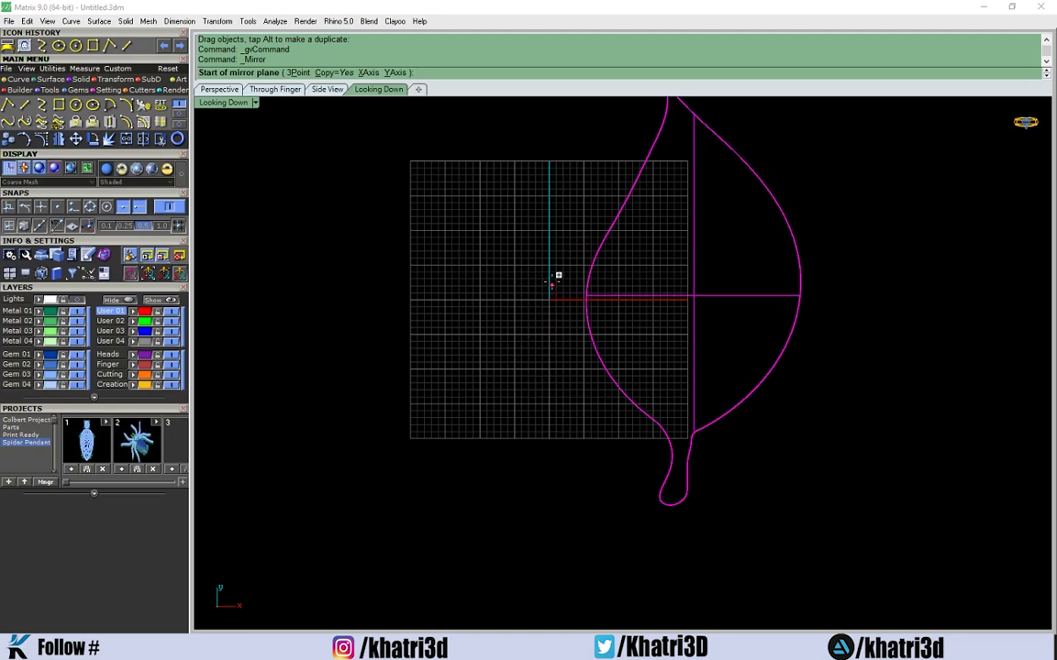
Step: Zoom in and out around the leaf, then cancel the running Mirror command
scroll(551, 285, "up", 5)
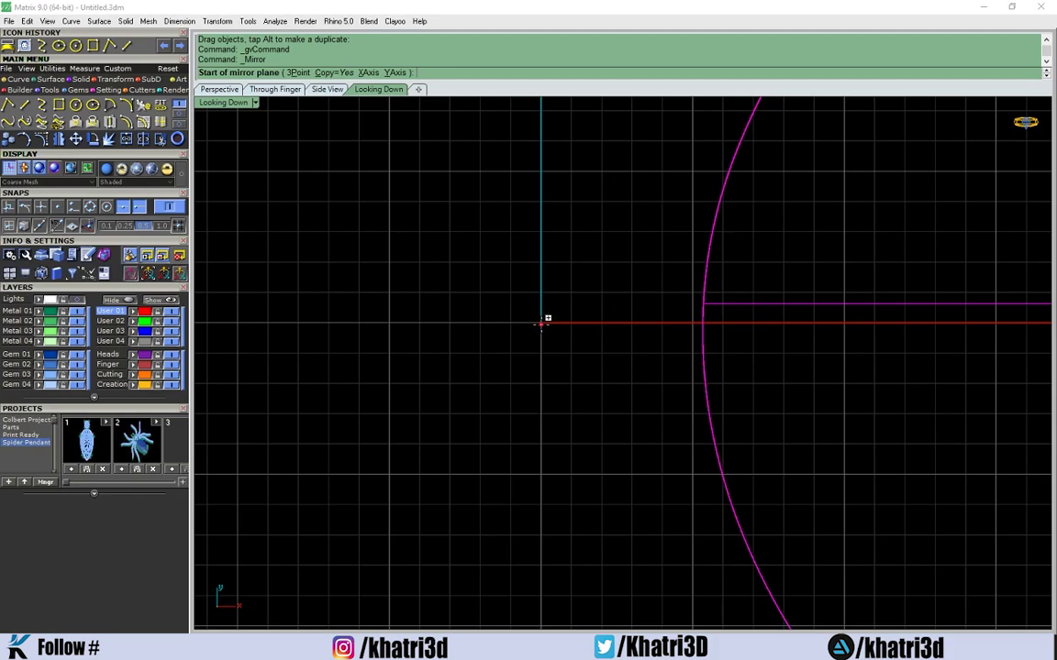
scroll(542, 323, "down", 5)
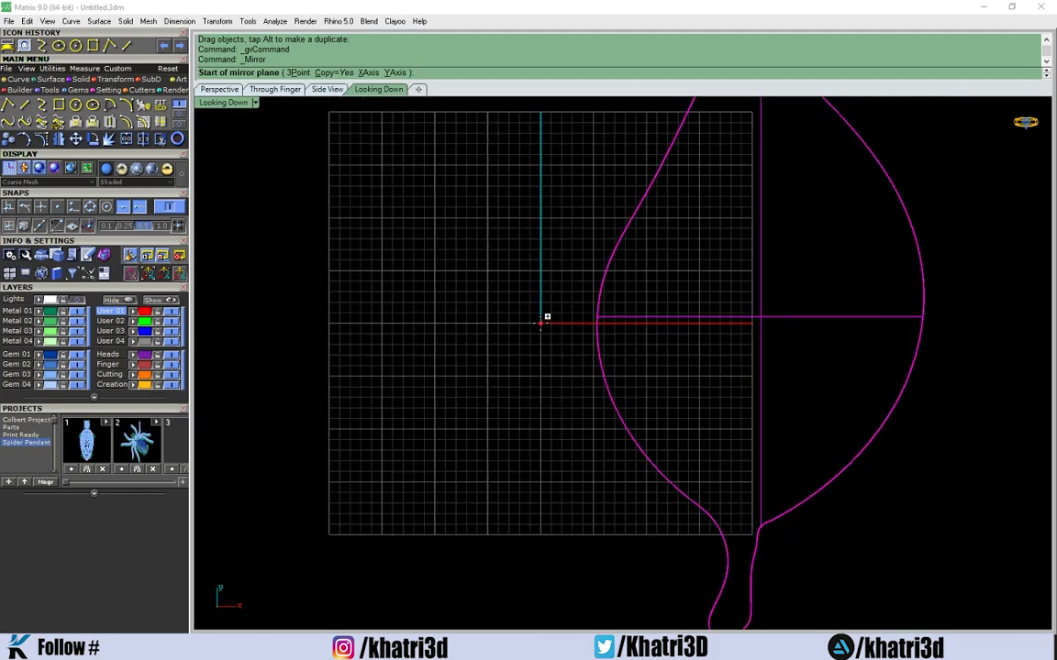
scroll(542, 323, "up", 5)
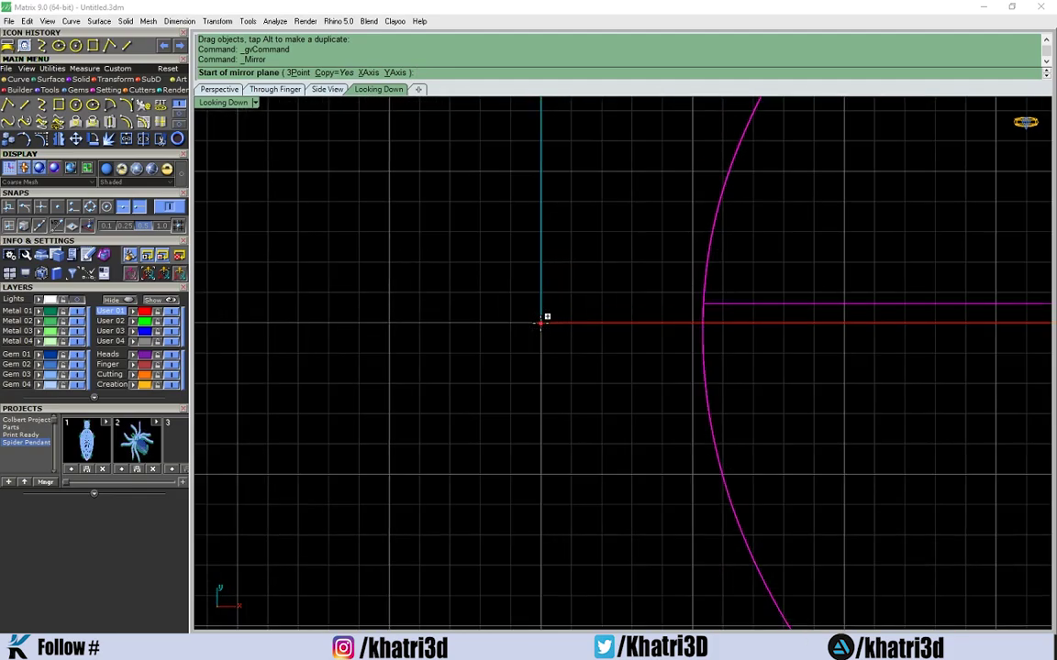
scroll(542, 322, "down", 5)
scroll(542, 322, "up", 2)
scroll(542, 323, "up", 3)
scroll(542, 323, "down", 5)
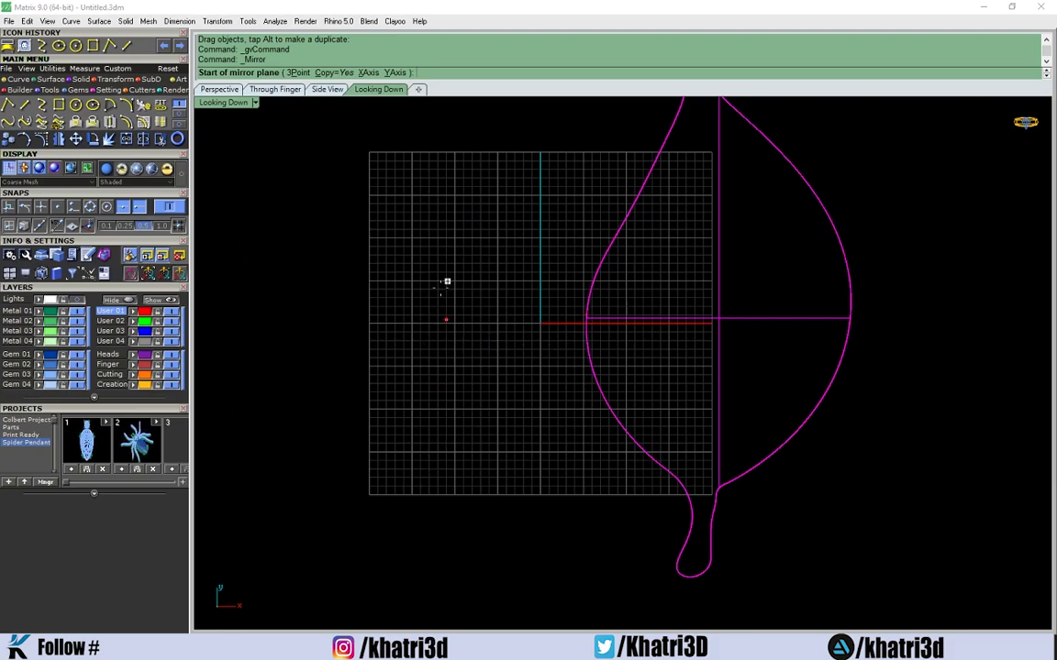
scroll(560, 334, "up", 3)
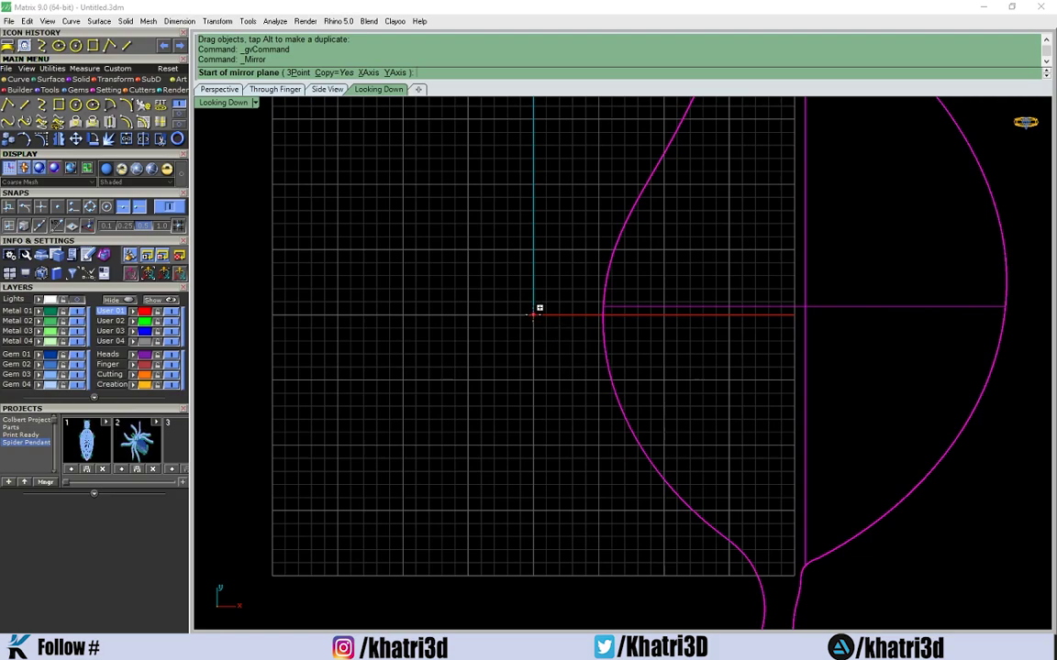
scroll(539, 308, "down", 3)
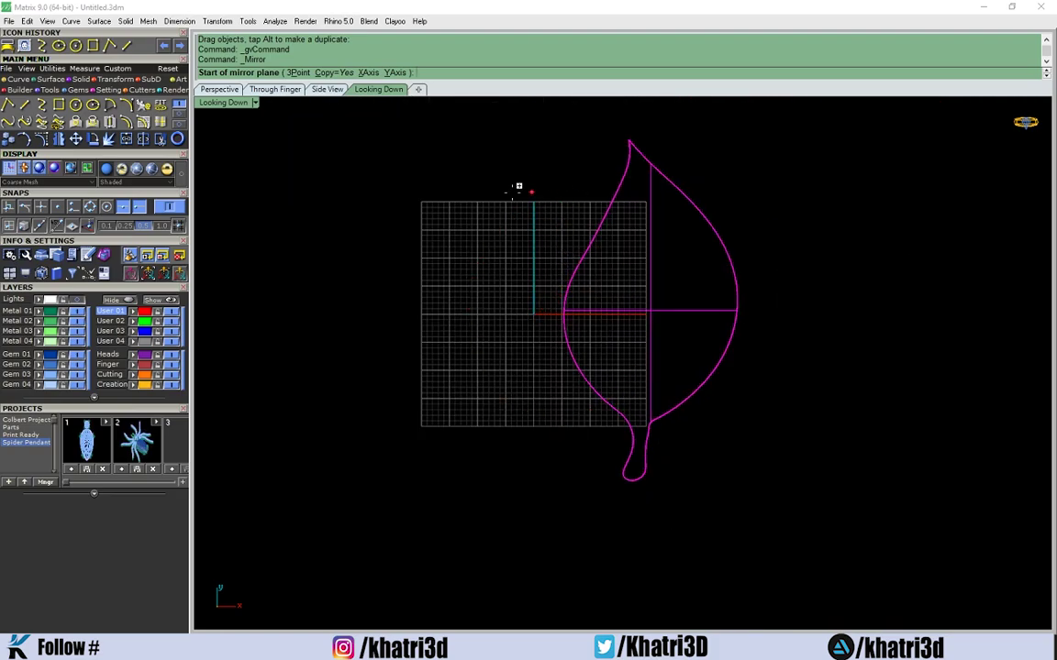
scroll(516, 323, "up", 1)
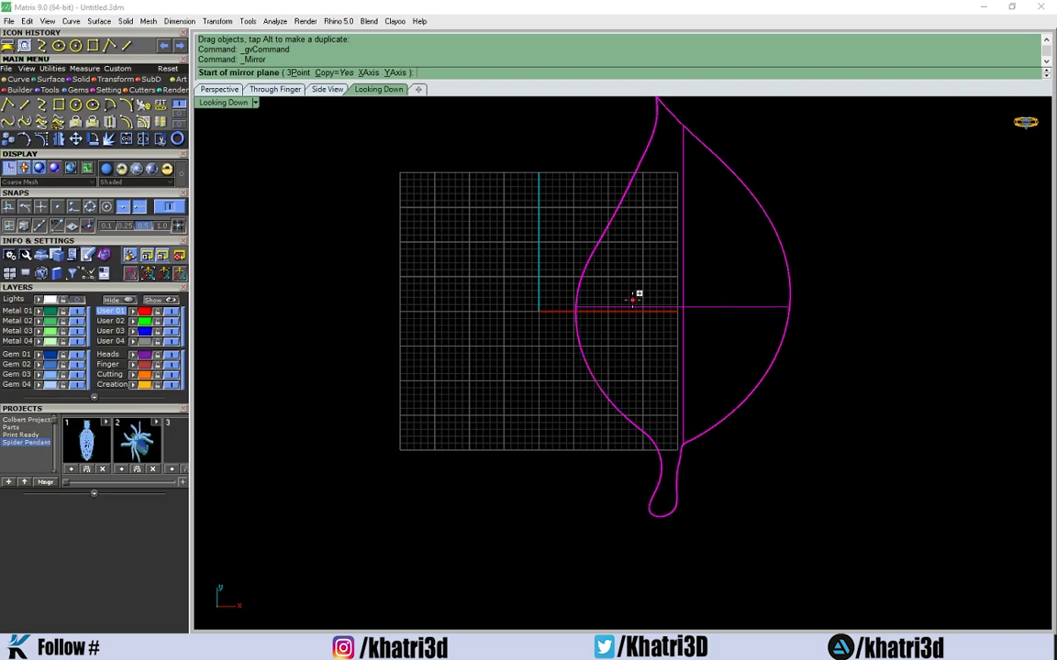
key("Escape")
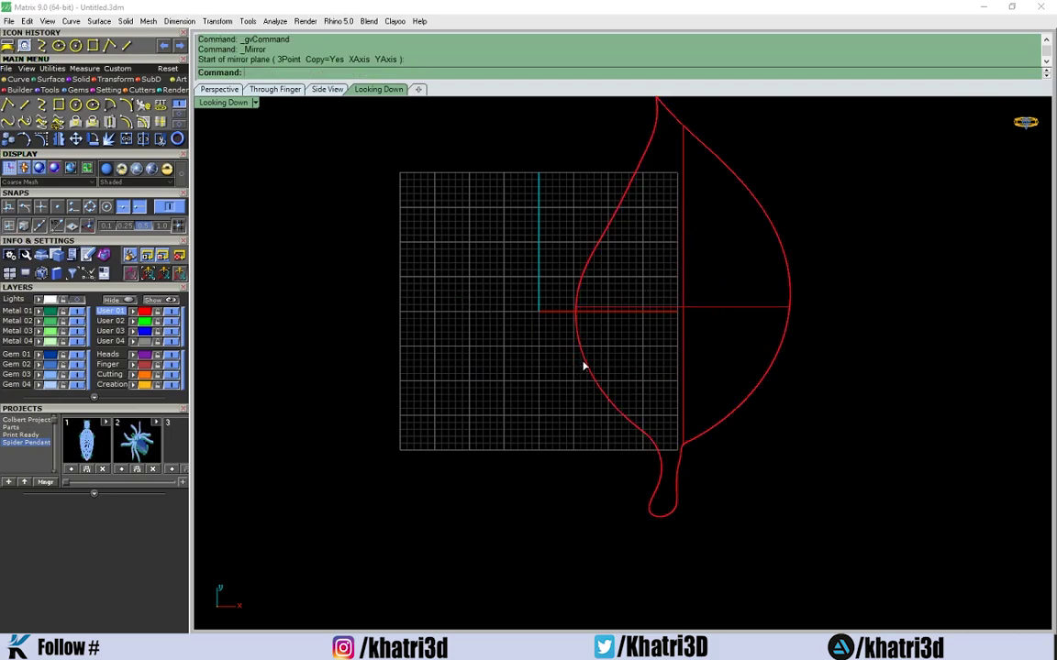
Step: Rerun Mirror on the leaf solid with the mirror plane starting at origin 0,0,0
left_click(585, 366)
left_click(56, 137)
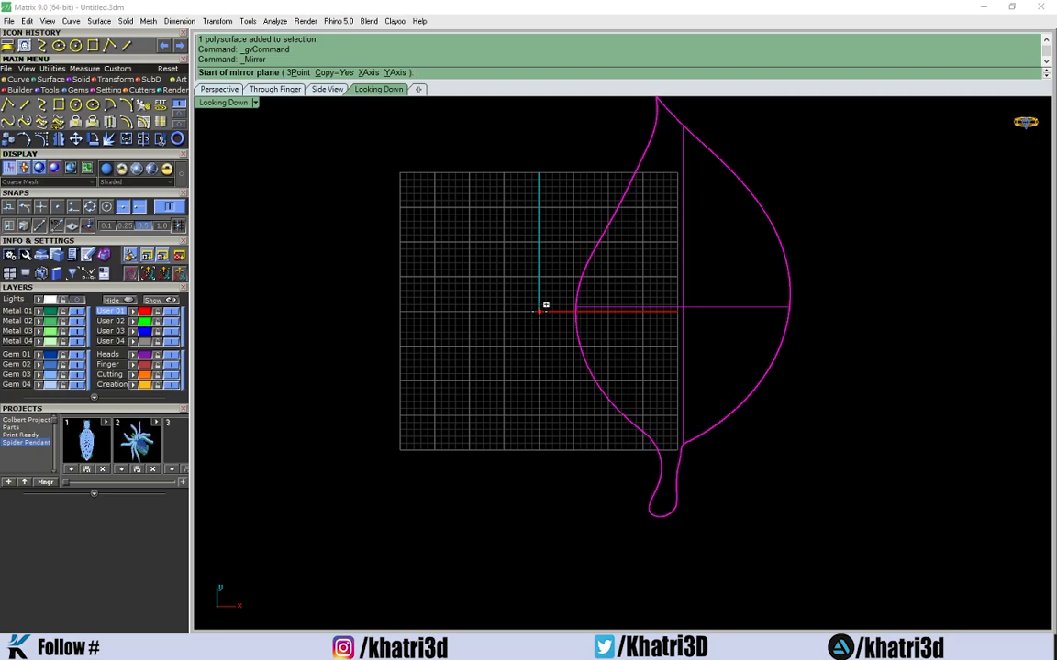
key("F4")
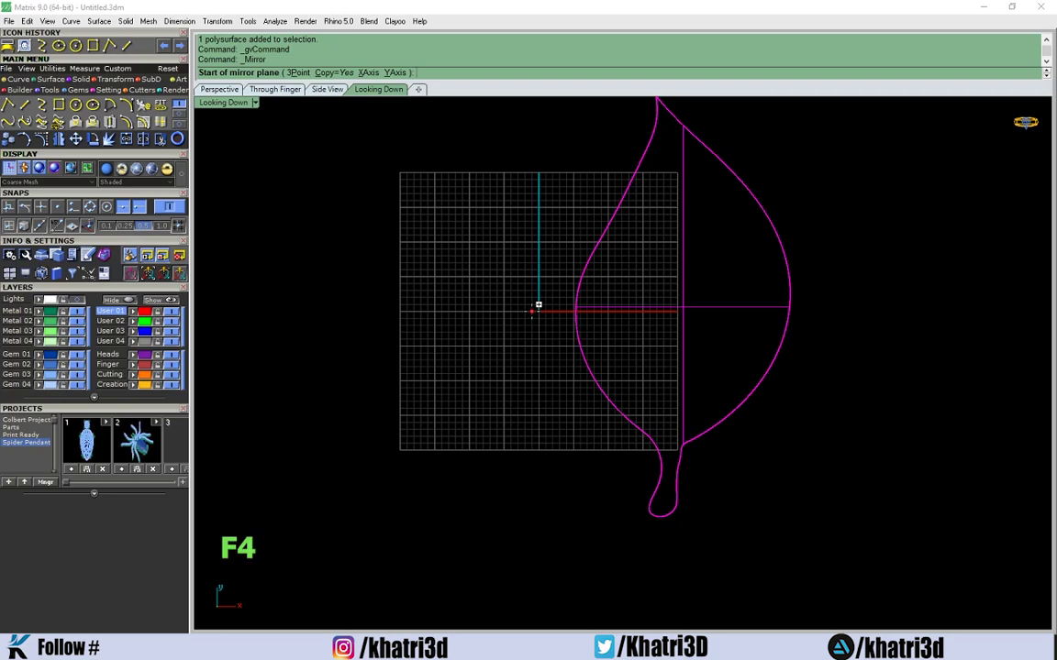
left_click(538, 309)
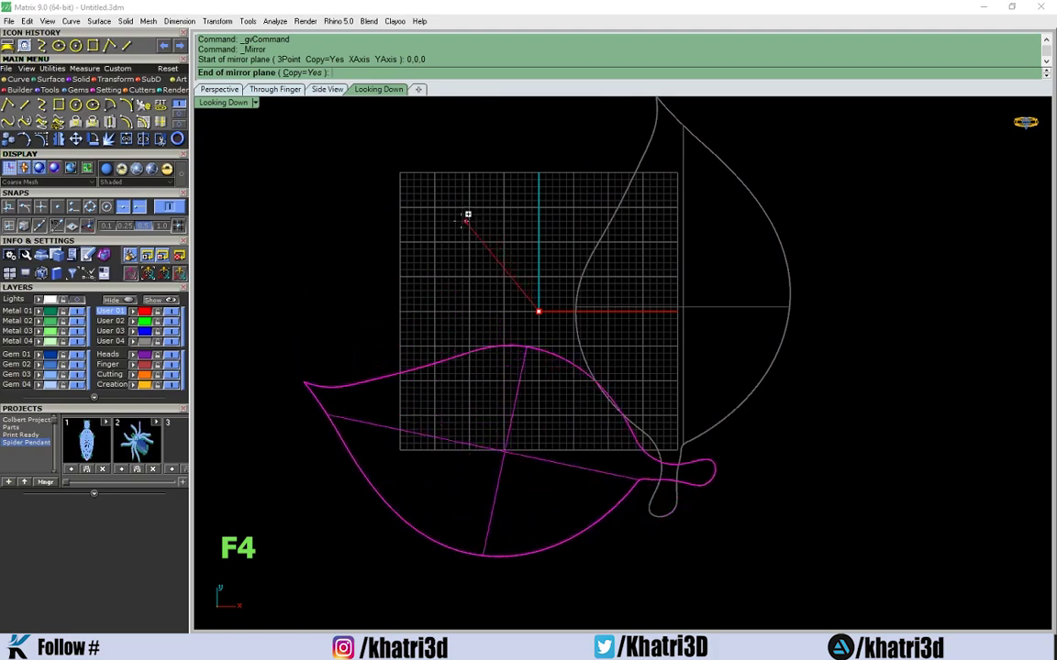
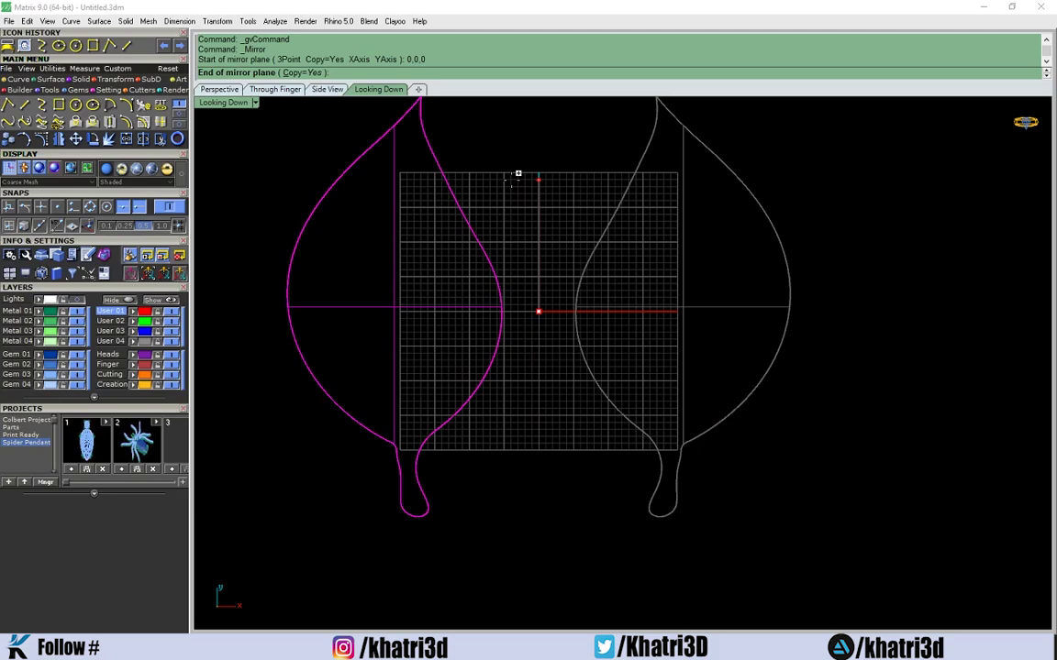
Step: Complete the mirror to create the twin leaf, then view both leaves tilted in Perspective
left_click(517, 173)
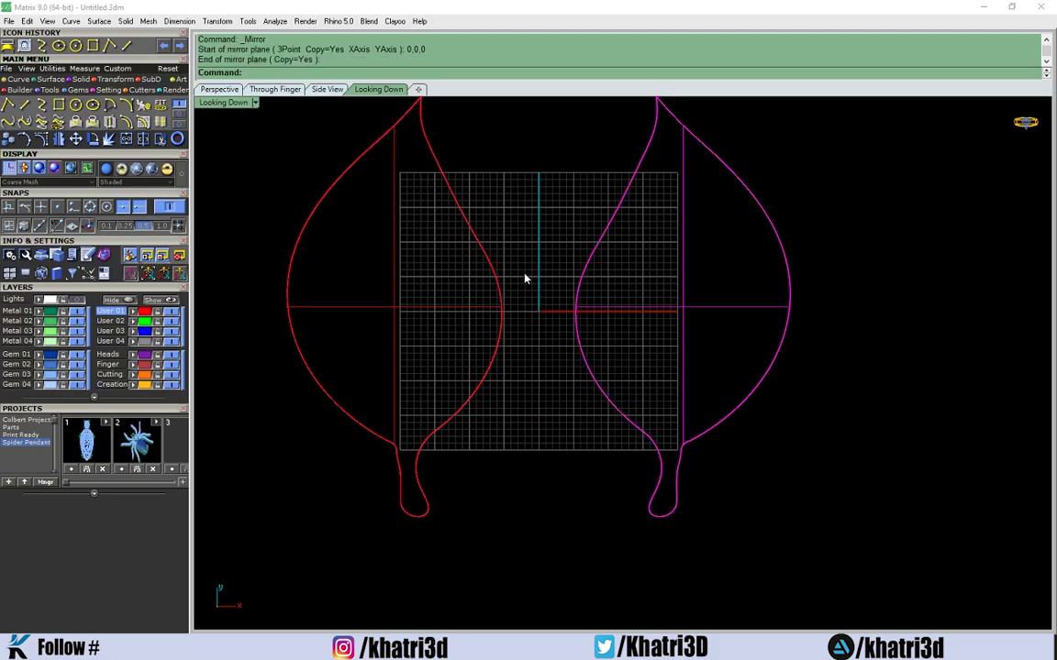
scroll(526, 280, "up", 1)
left_click(488, 276)
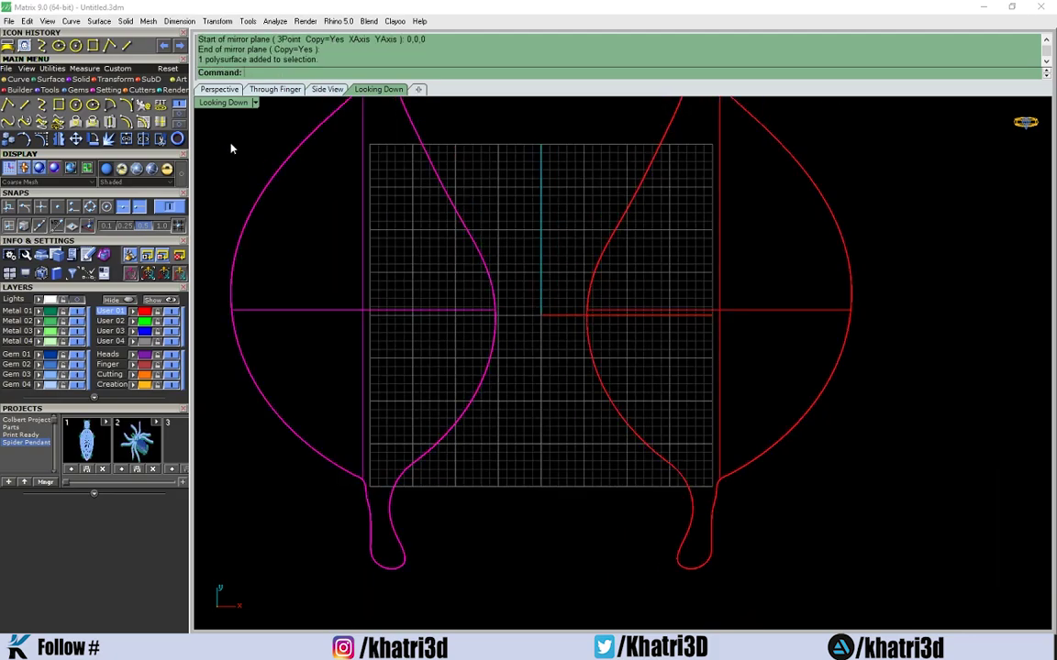
left_click(219, 89)
right_click_drag(396, 300, 466, 393)
left_click(547, 298)
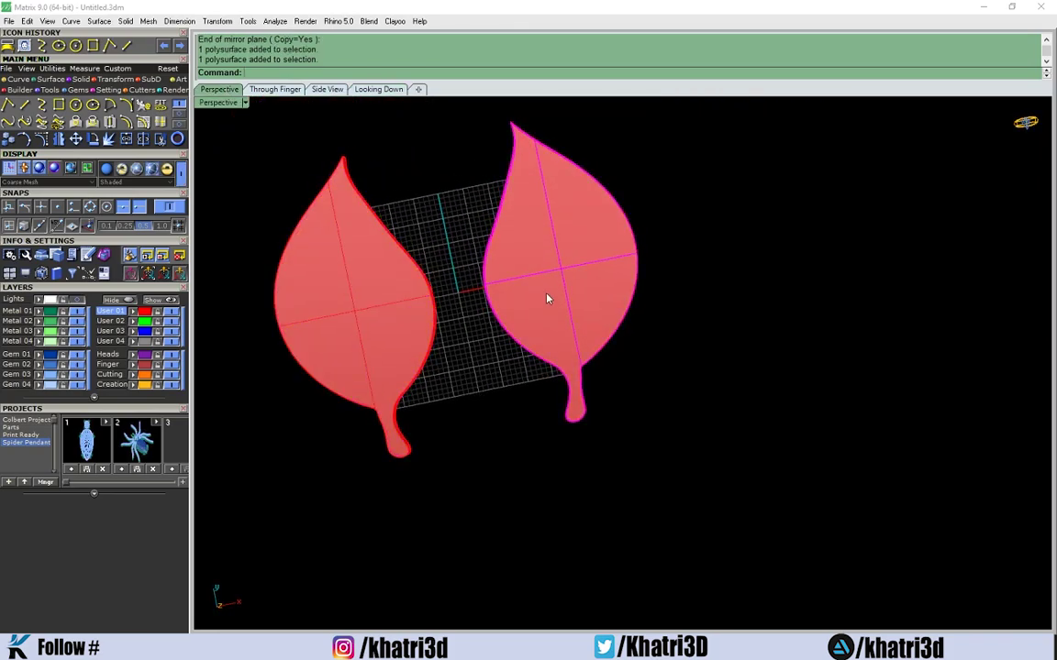
Step: Copy the leaf from its stem tip to a new spot at the lower left
left_click(9, 139)
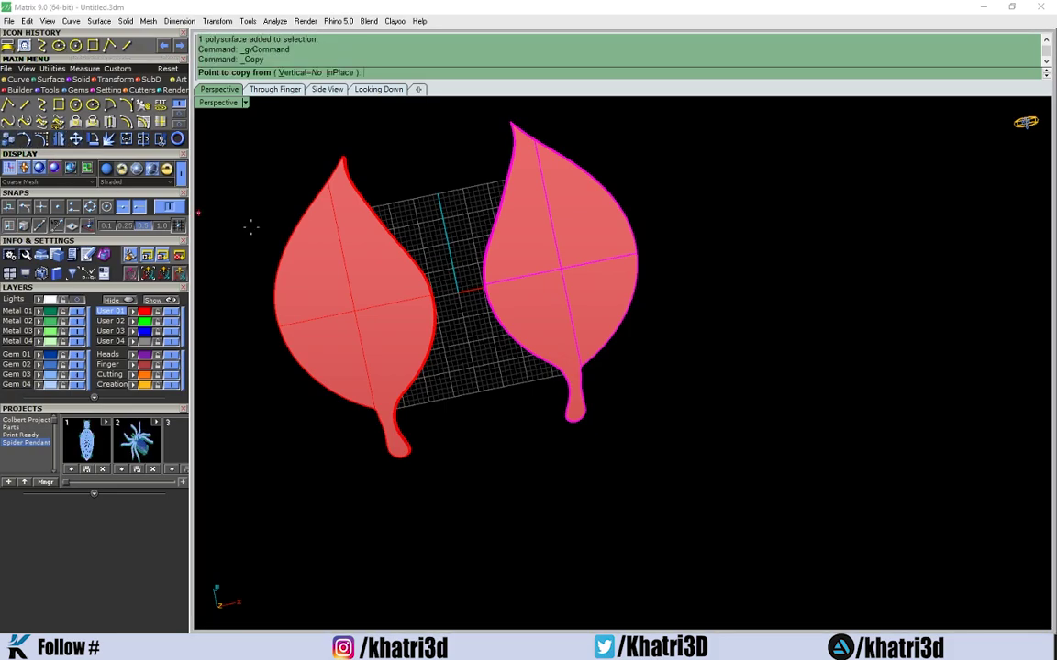
left_click(578, 424)
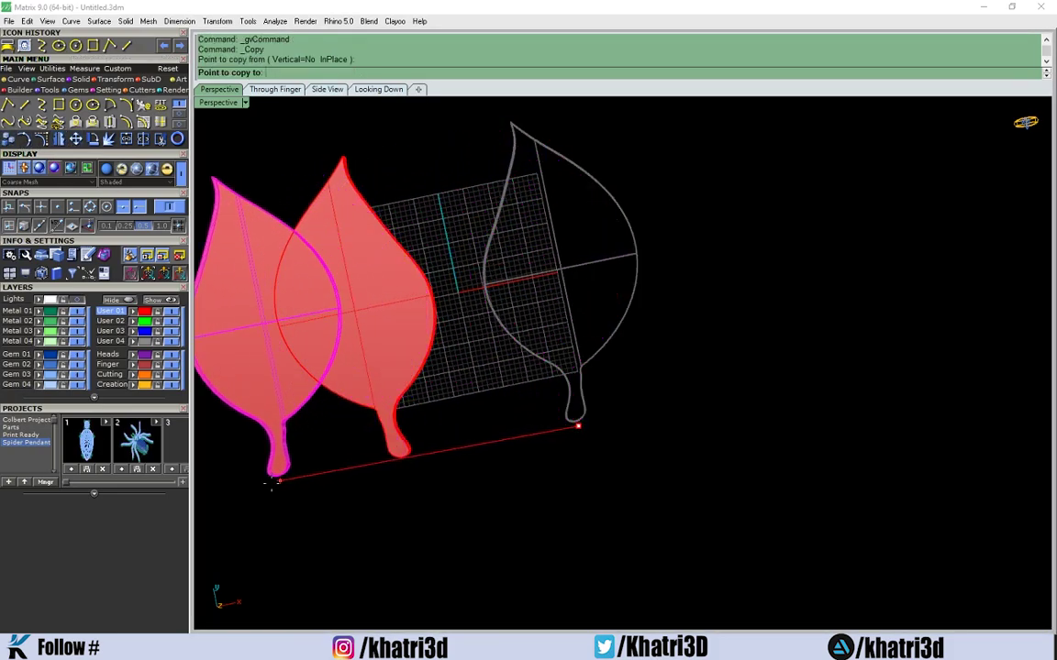
left_click(204, 500)
scroll(374, 519, "down", 2)
key("Return")
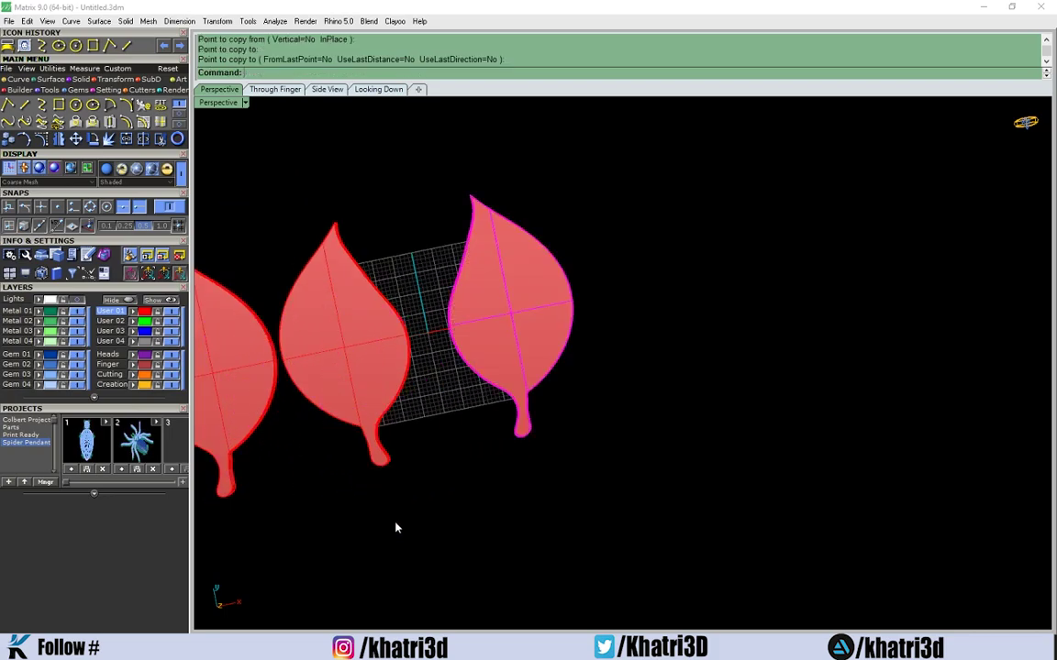
right_click_drag(312, 500, 384, 425, "shift")
Step: Turn the new left leaf copy blue via Layers and select the middle and right leaves
left_click(377, 397)
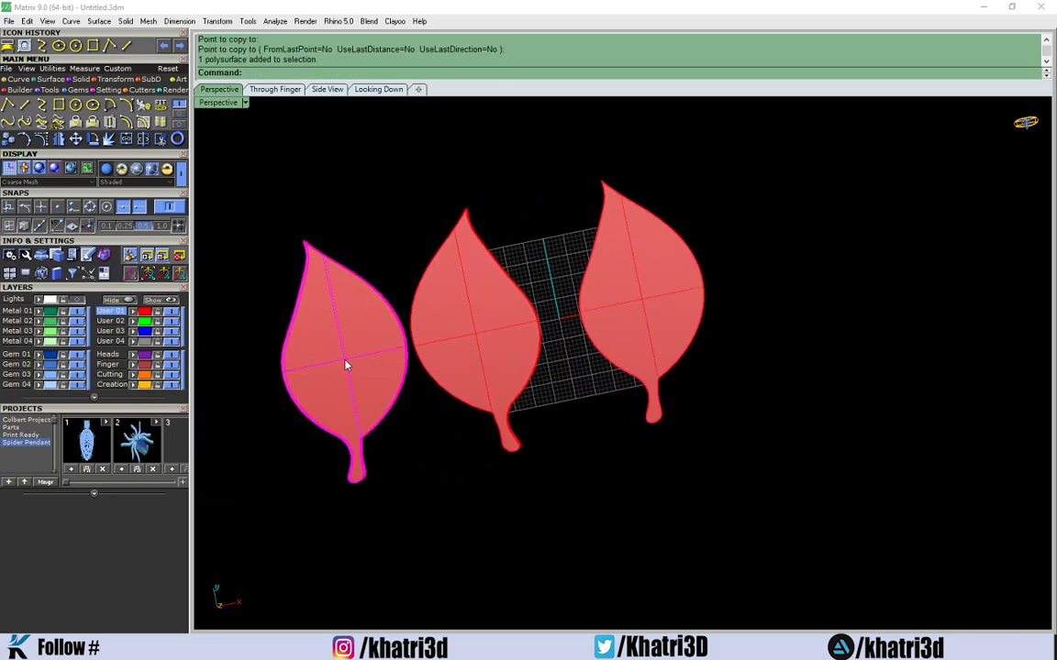
left_click(114, 310)
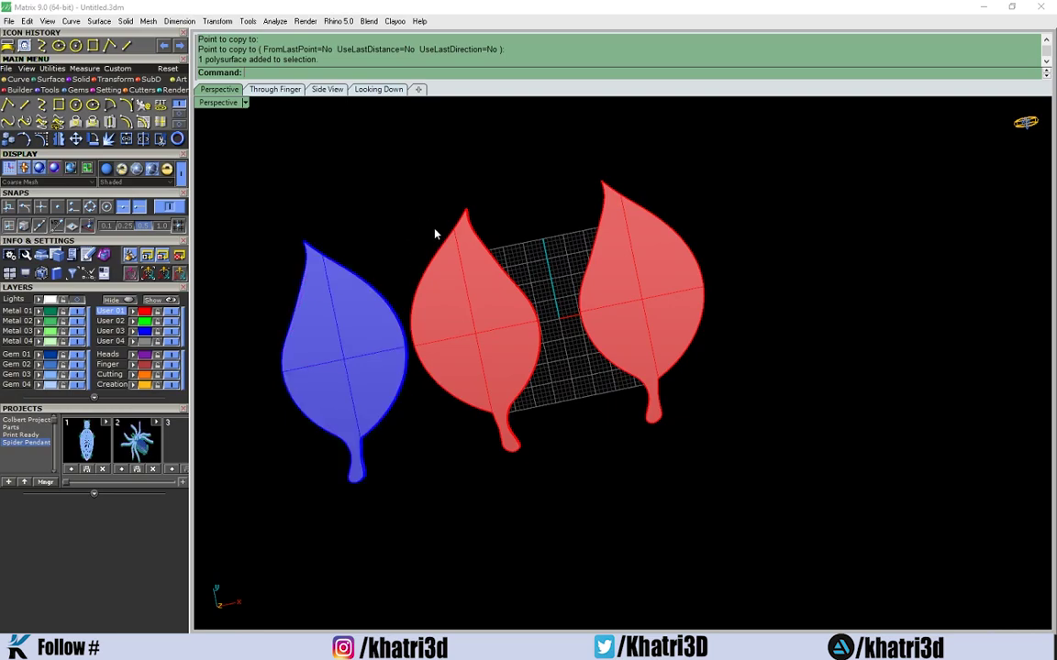
left_click(470, 299)
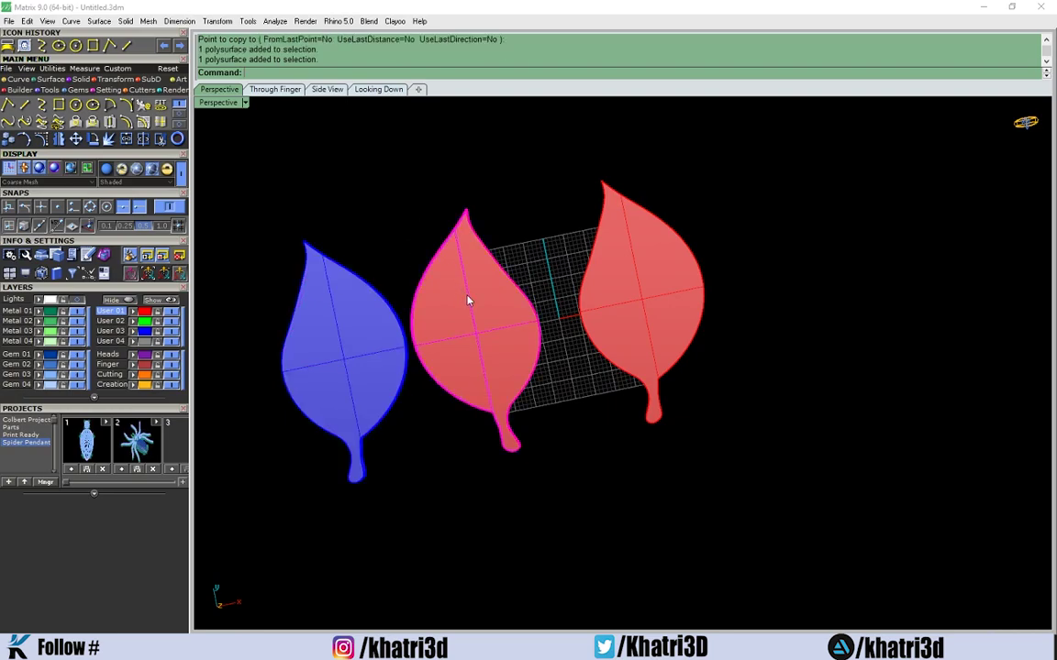
scroll(605, 344, "up", 2)
left_click(624, 342)
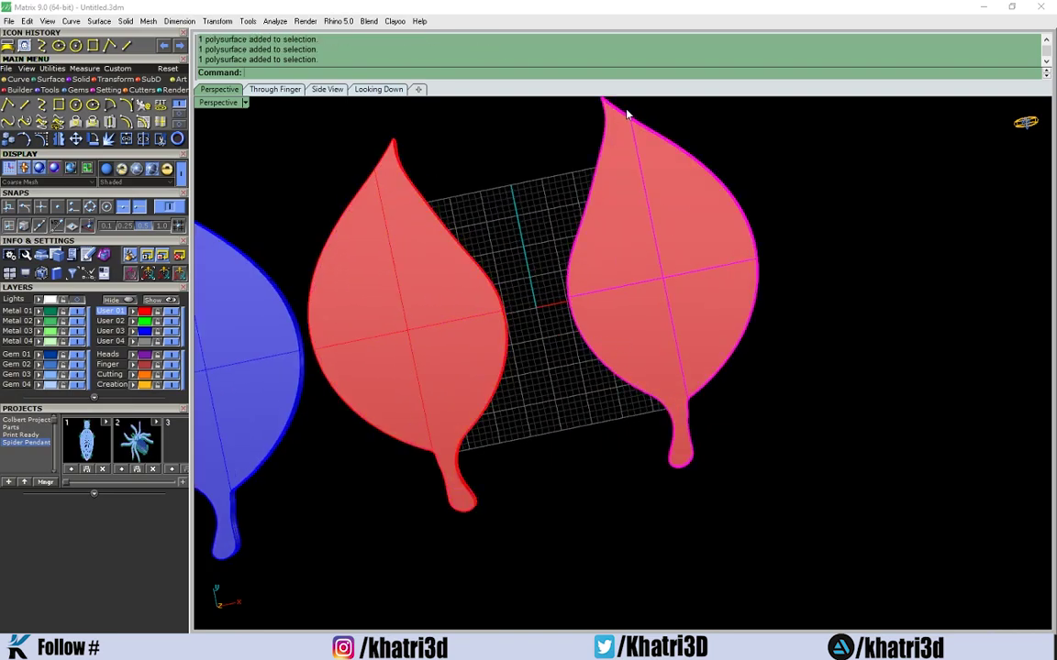
scroll(371, 266, "down", 3)
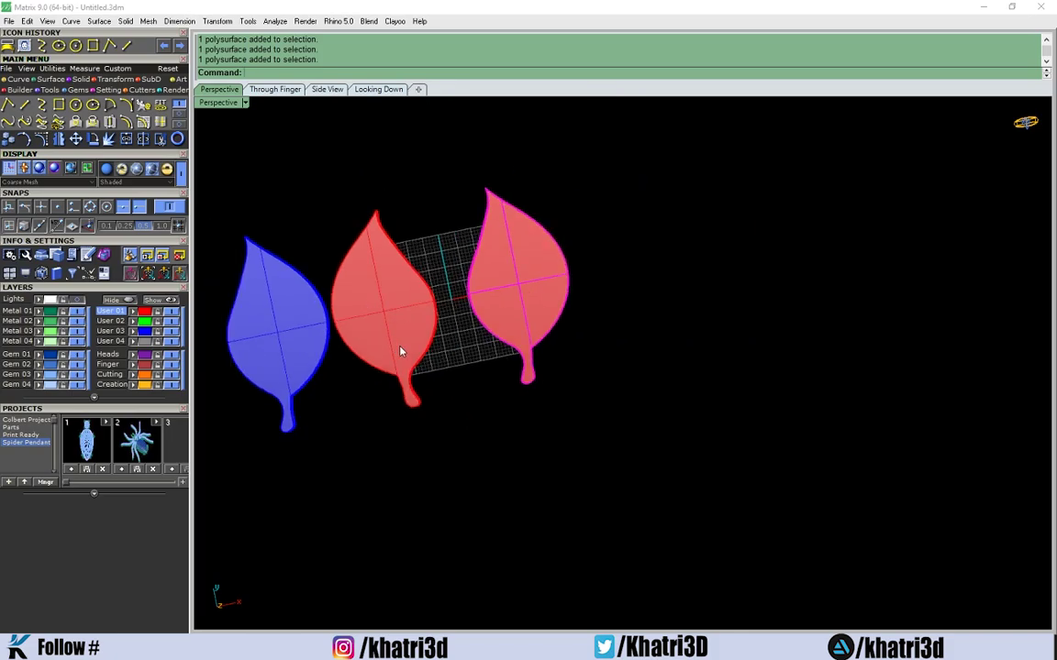
Step: Delete the left and middle leaves, keeping the right one, and return to the Looking Down view
left_click_drag(394, 173, 261, 430)
key("Delete")
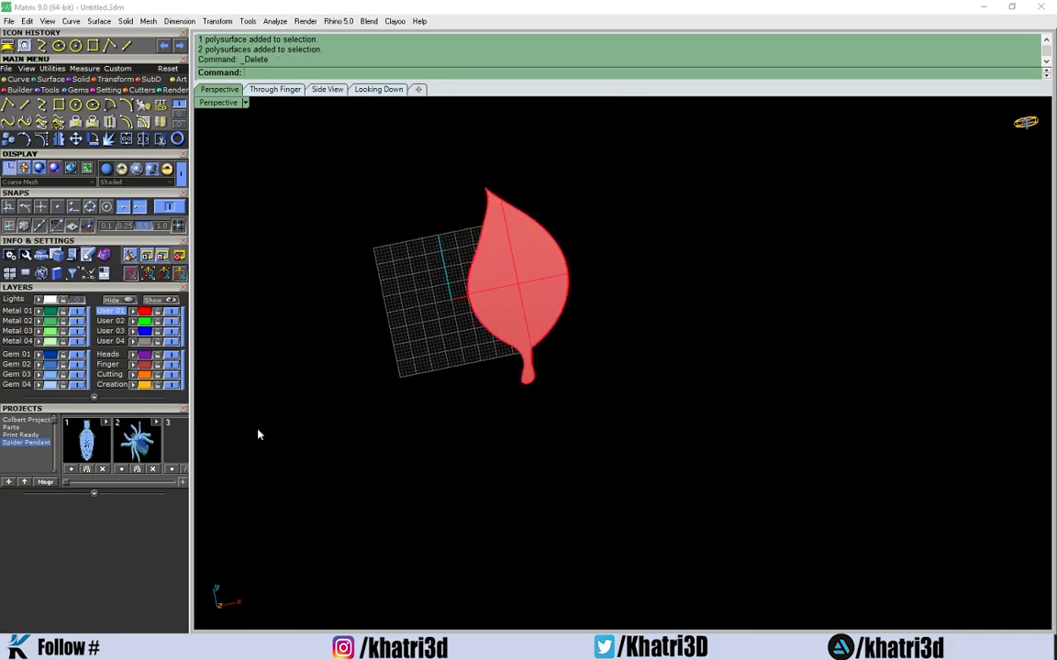
left_click(476, 333)
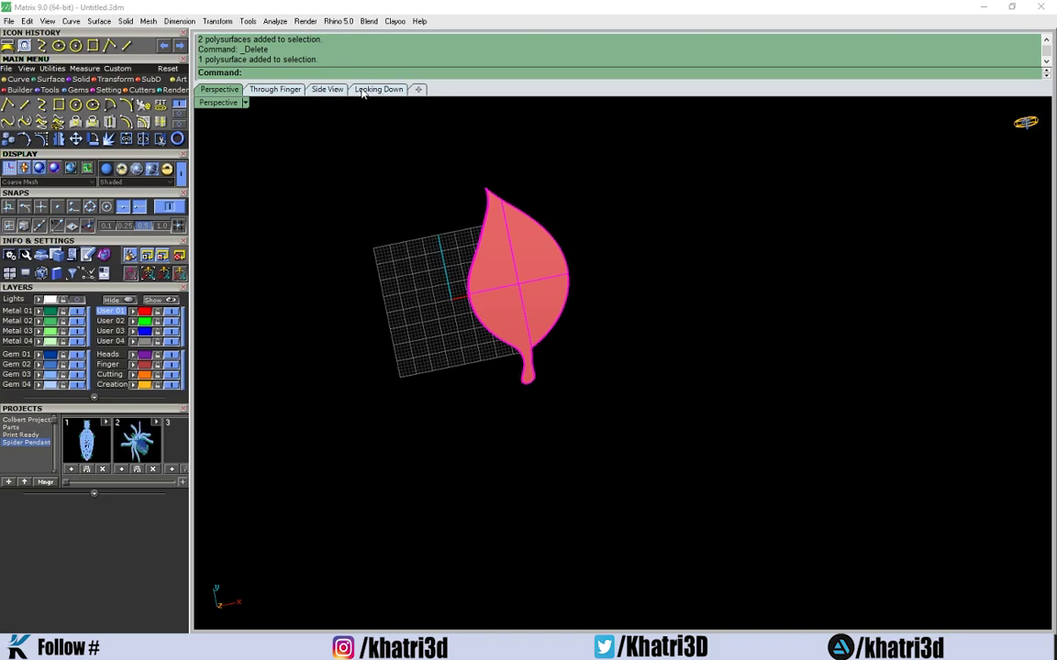
left_click(371, 89)
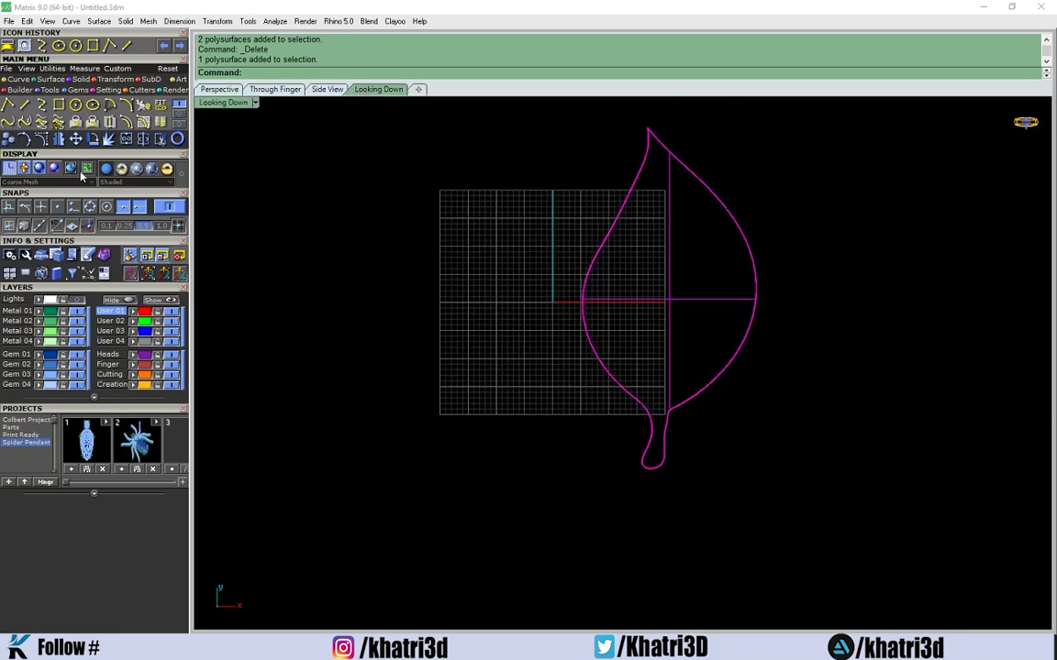
Step: Rotate the leaf about its middle so the tip points up-right, shift it down-right, and begin mirroring
left_click(80, 123)
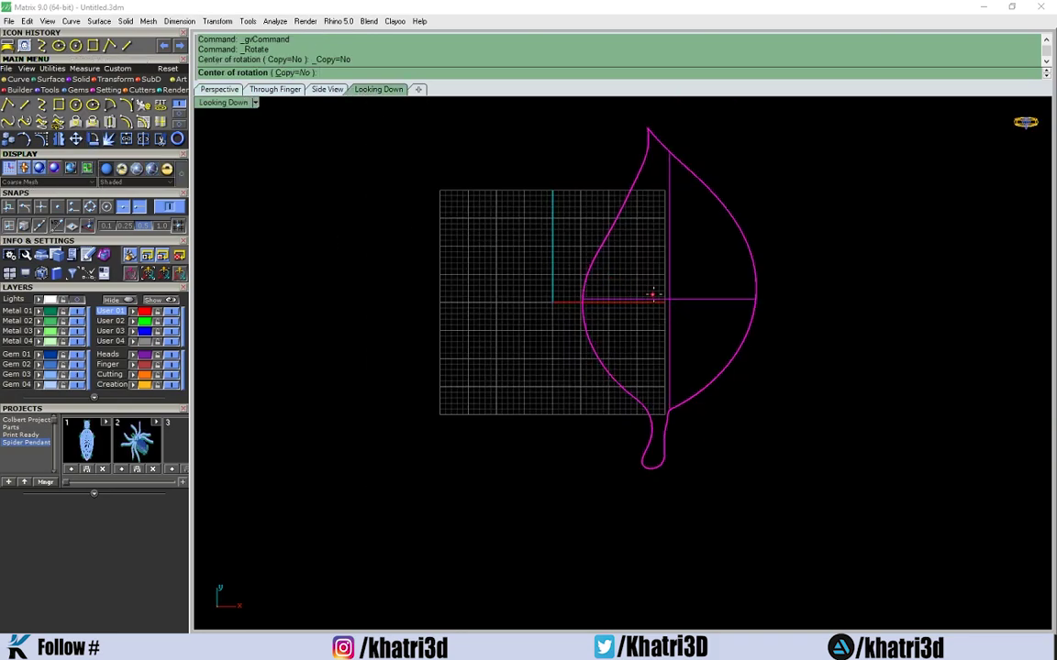
left_click(670, 299)
left_click(667, 147)
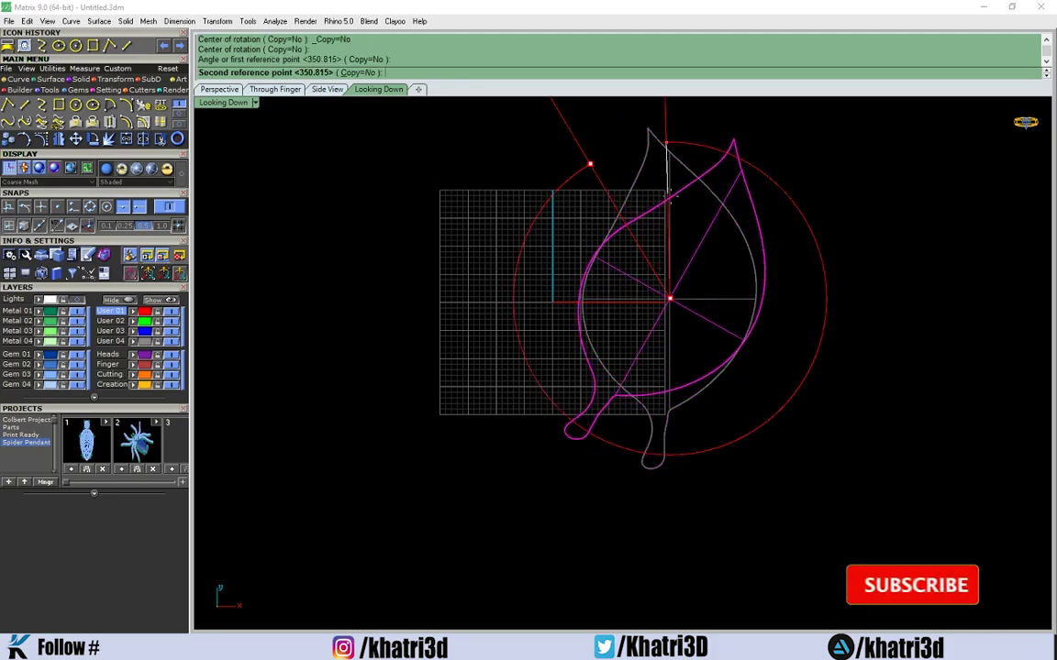
left_click(690, 233)
left_click_drag(679, 317, 754, 337)
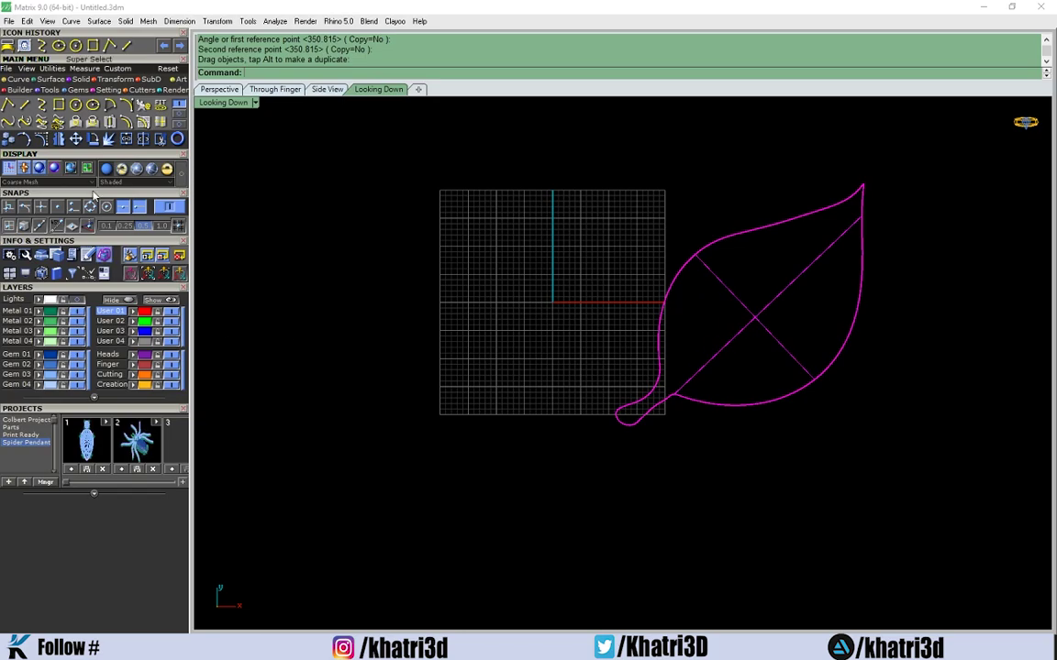
left_click(60, 140)
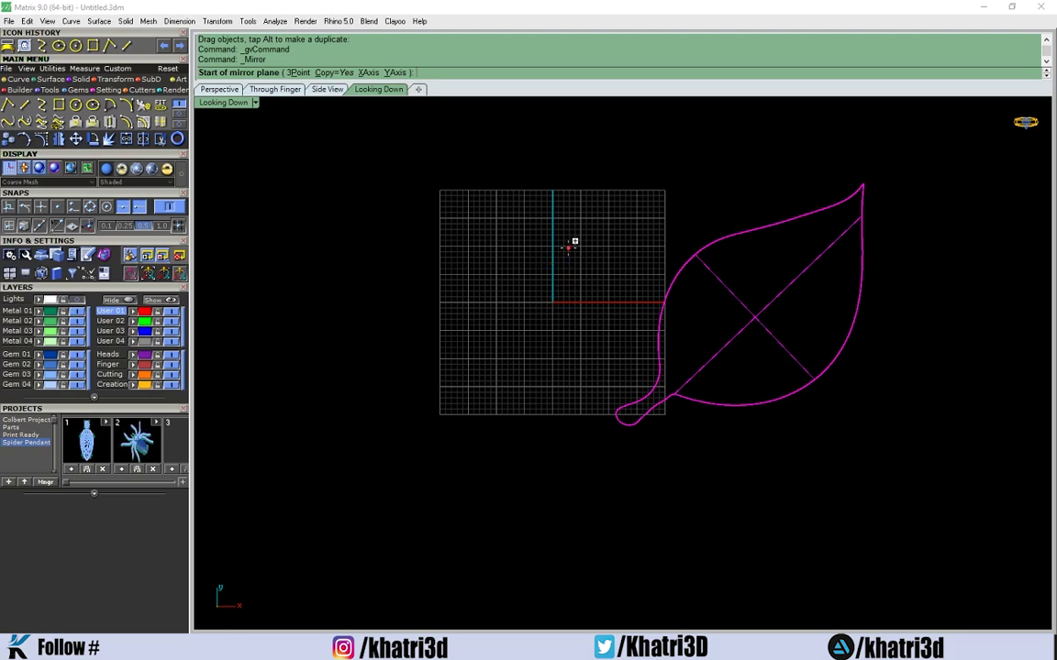
Step: Mirror the leaf across a vertical plane from the grid origin and view it in Perspective
left_click(552, 294)
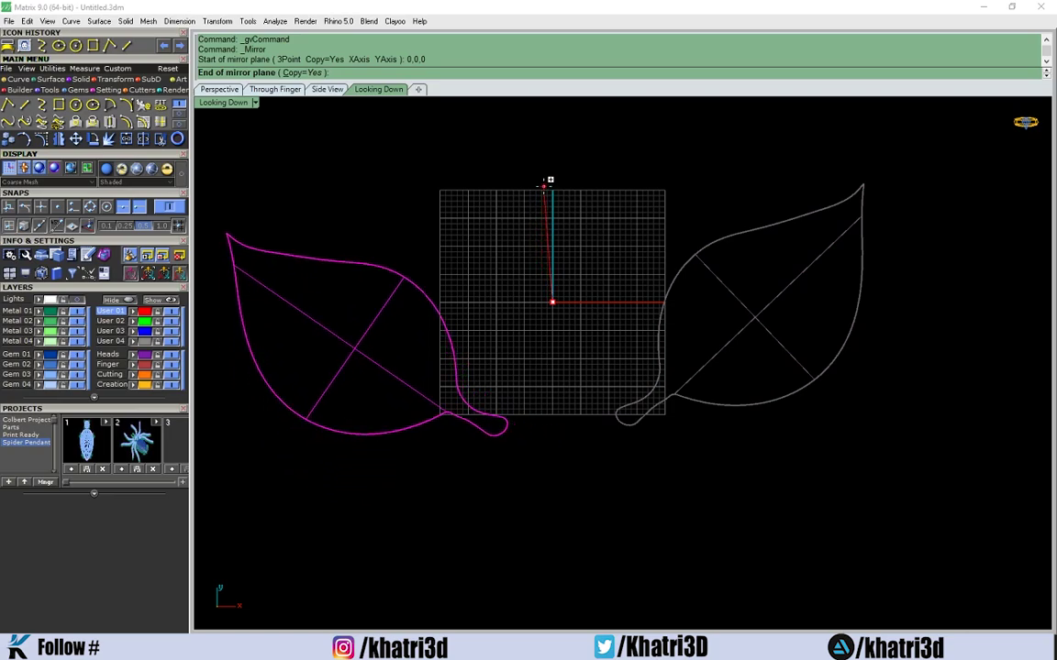
left_click(565, 144)
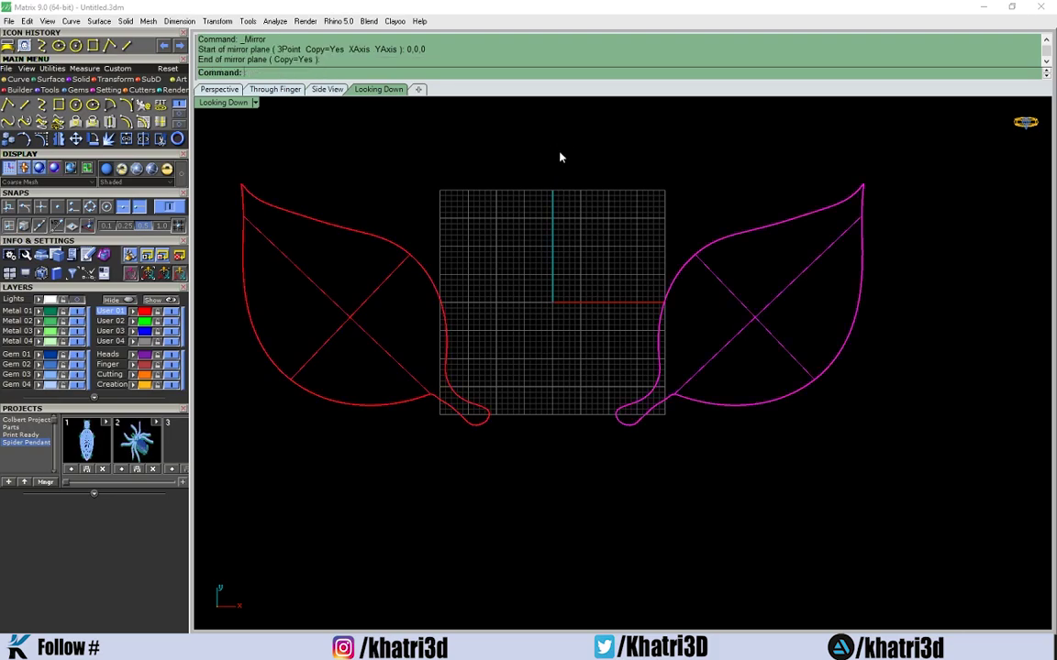
left_click(219, 89)
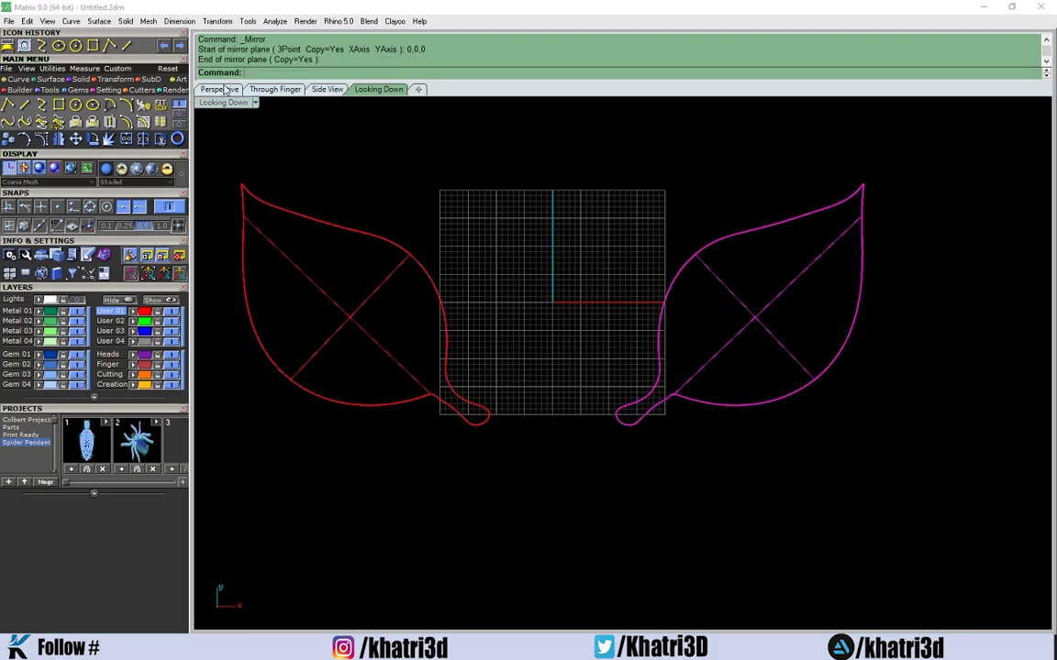
Step: Reposition the right leaf so the stems nearly meet, then orbit to show the leaves' thickness
left_click_drag(538, 330, 503, 345)
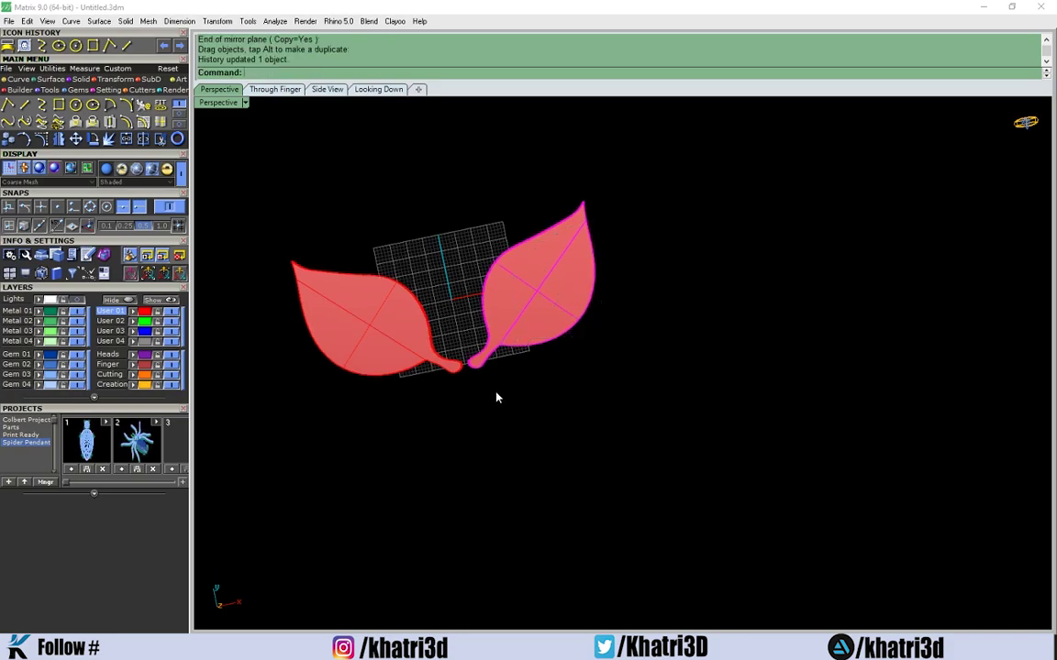
scroll(422, 394, "up", 5)
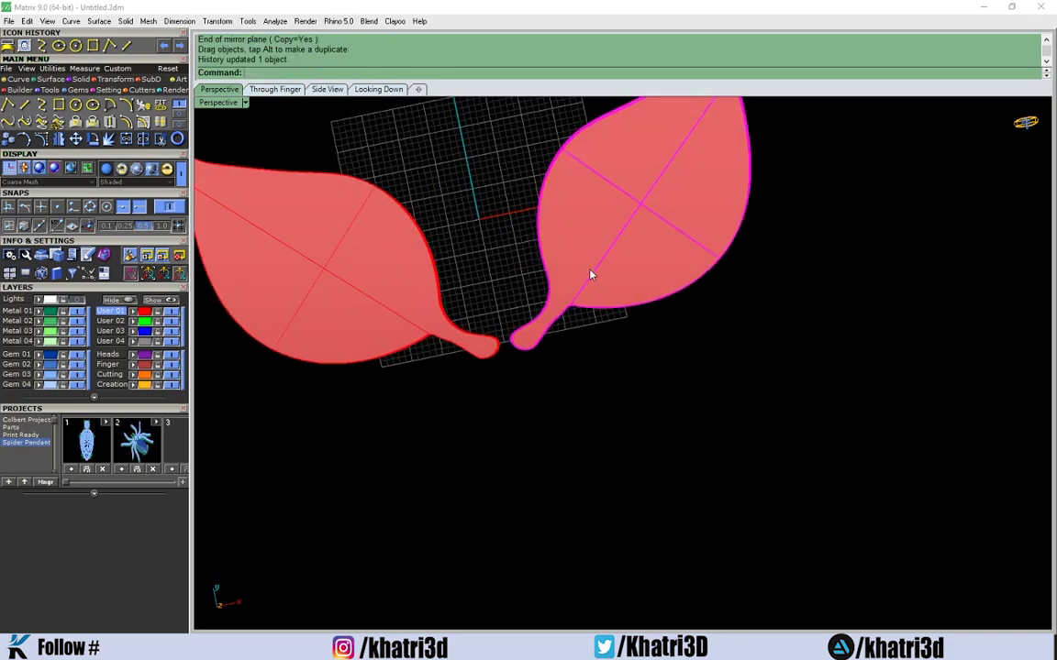
left_click_drag(590, 273, 612, 270)
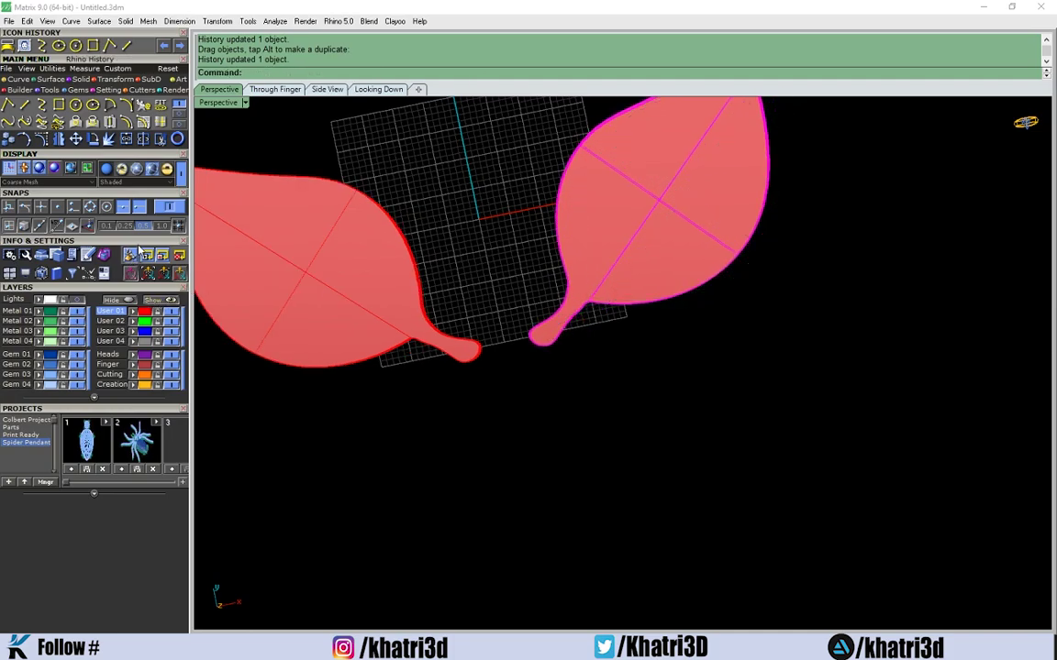
scroll(432, 361, "down", 3)
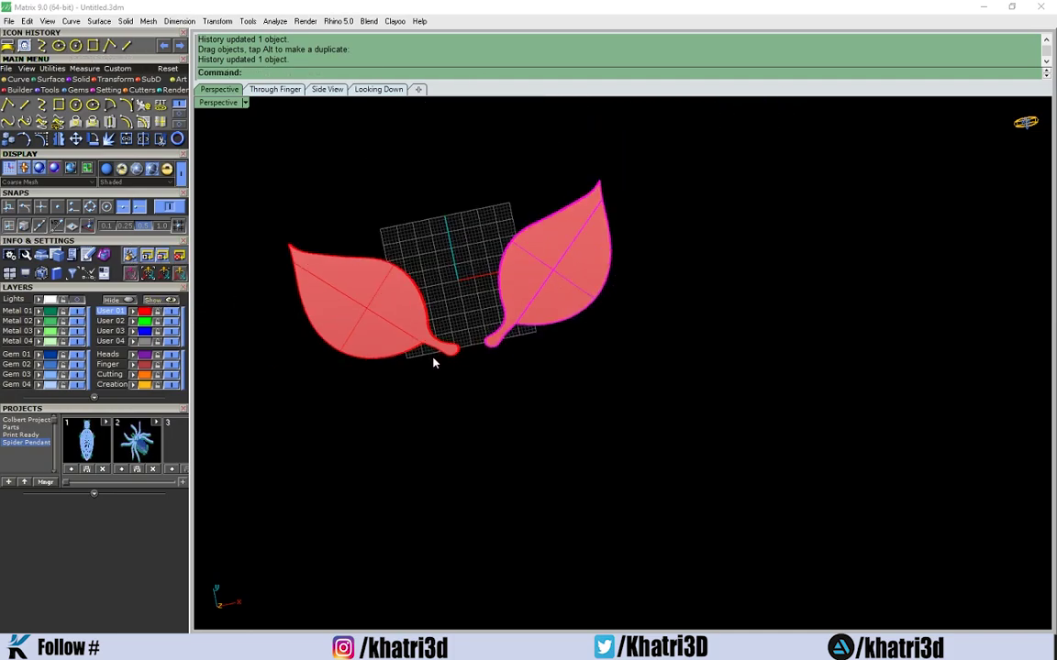
scroll(431, 350, "up", 3)
right_click_drag(431, 349, 450, 323)
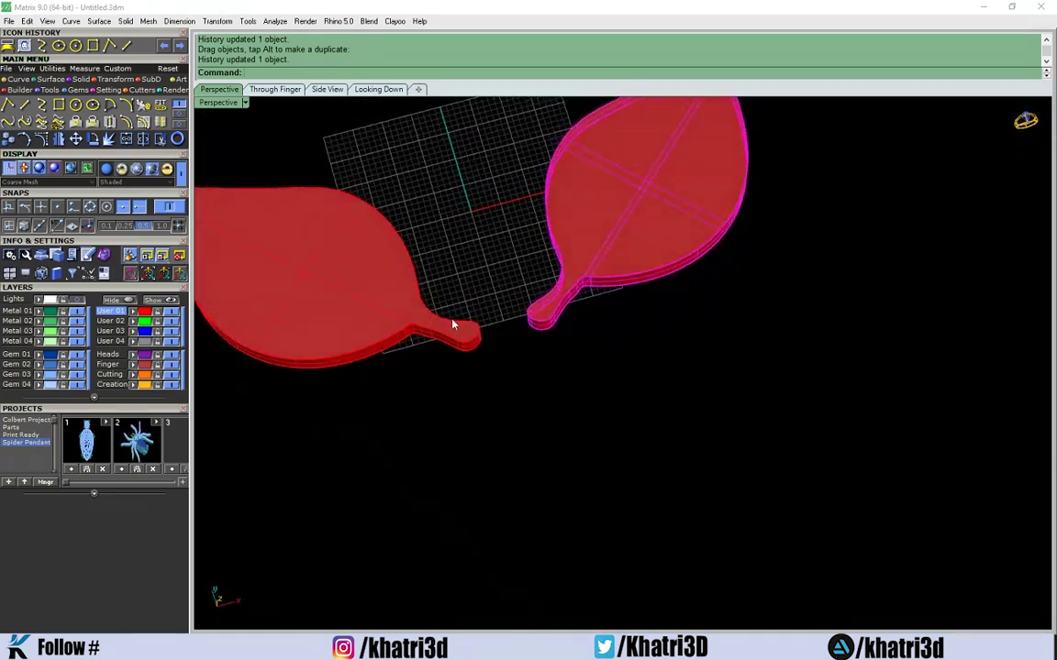
Step: Delete both leaf solids and return to the Looking Down view
key("Delete")
left_click(326, 338)
key("Delete")
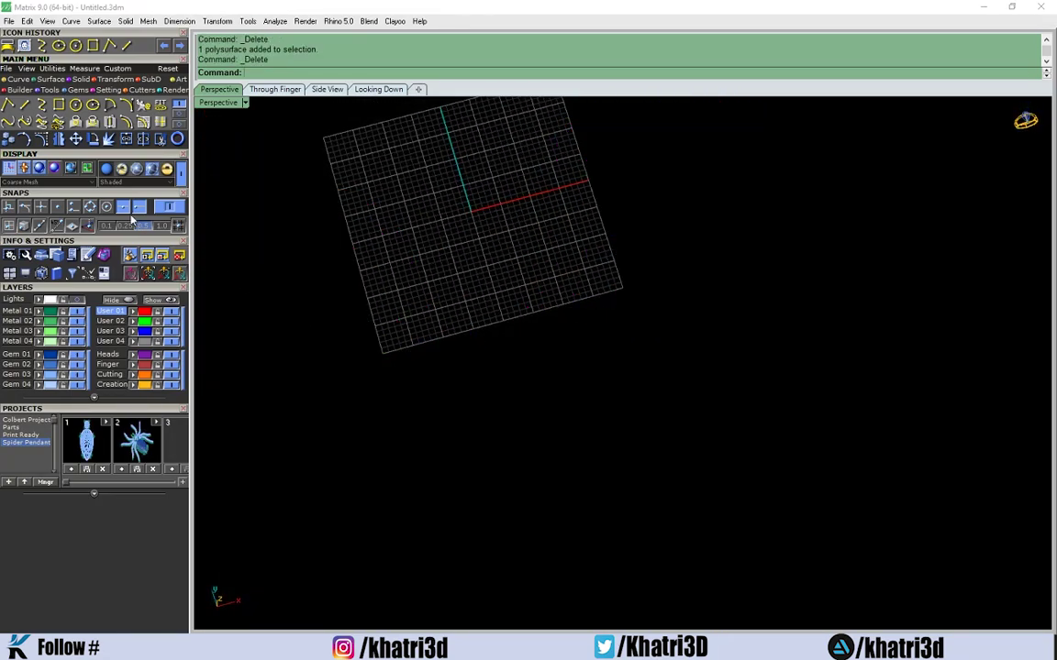
key("Delete")
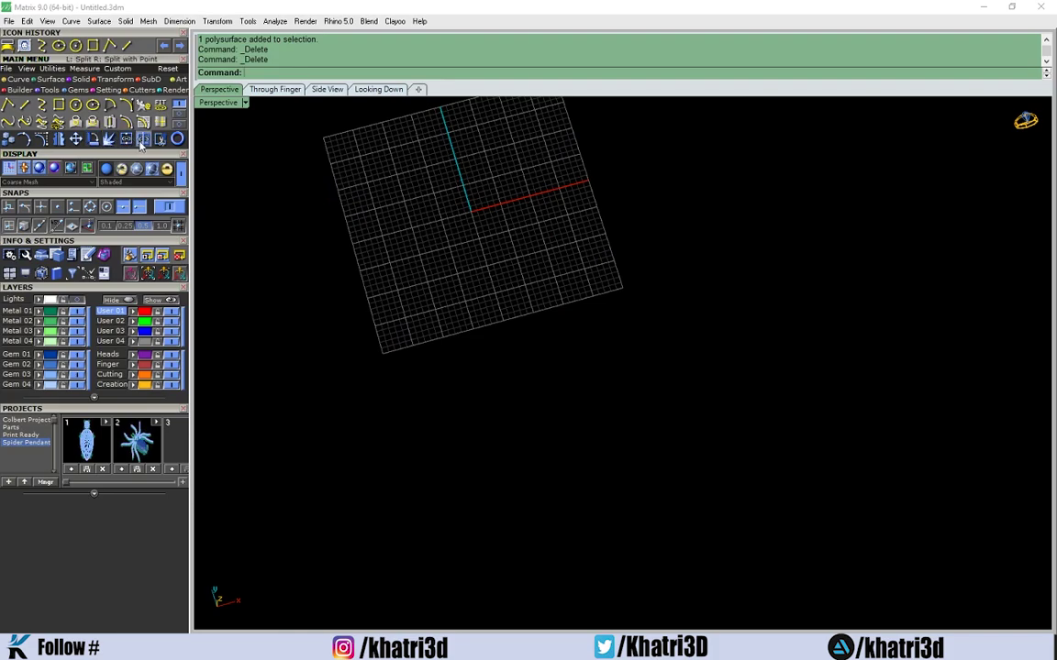
left_click(379, 89)
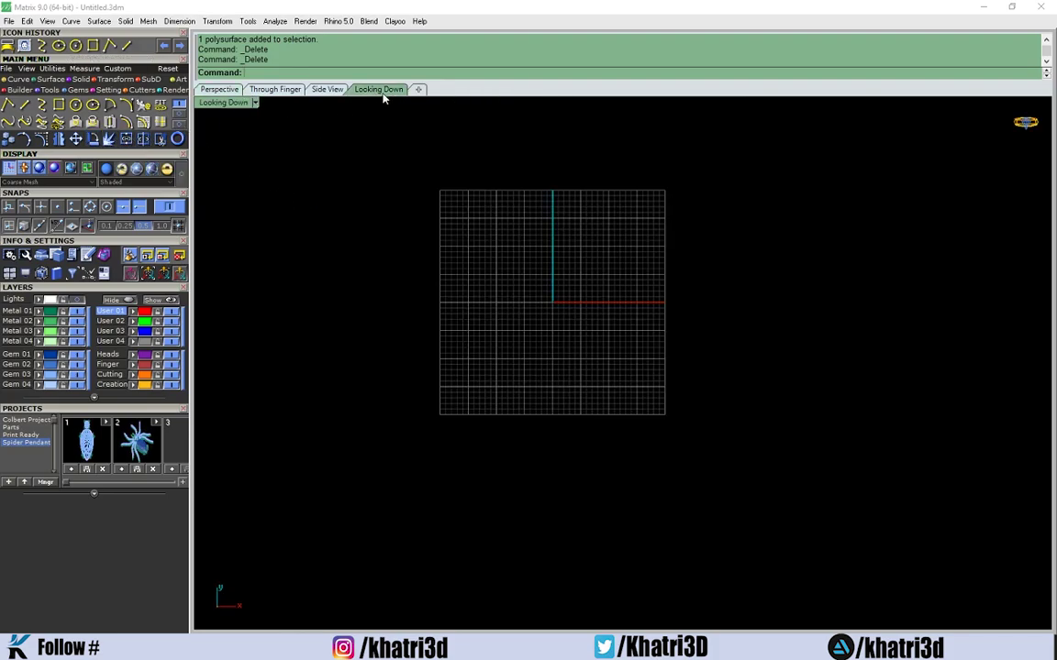
Step: Draw a rectangle curve after one cancelled attempt and move it up-left of the origin
left_click(58, 103)
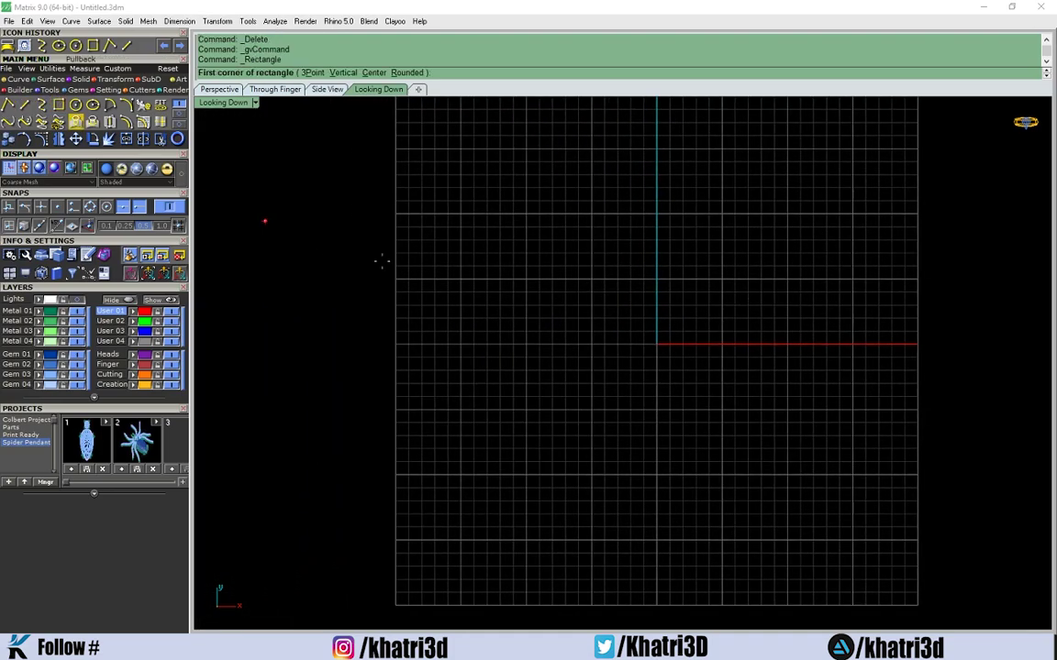
left_click(643, 344)
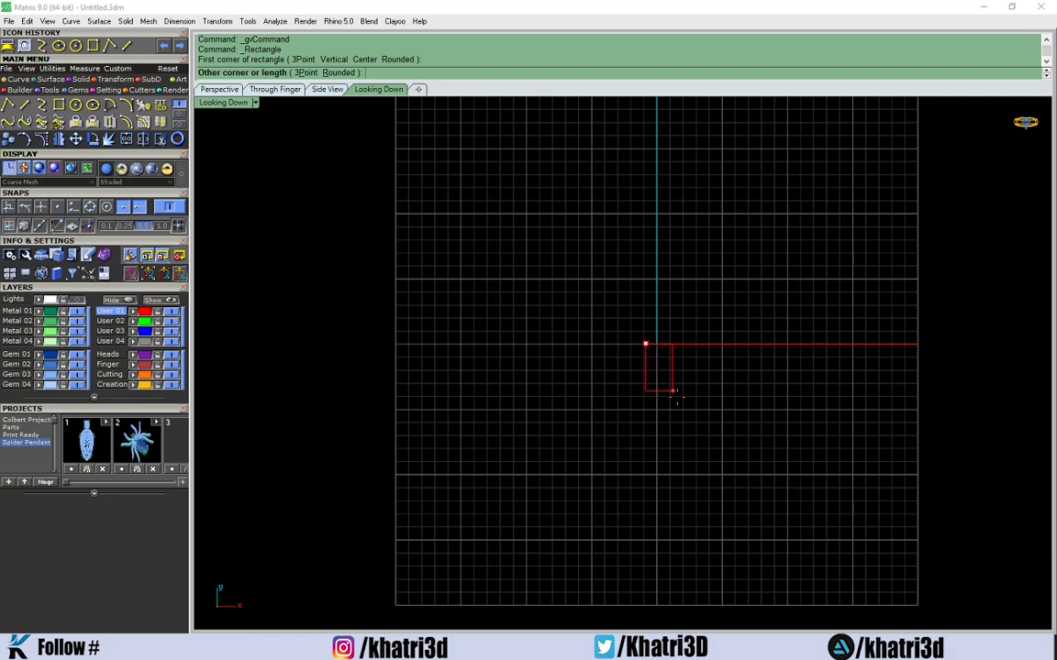
key("Escape")
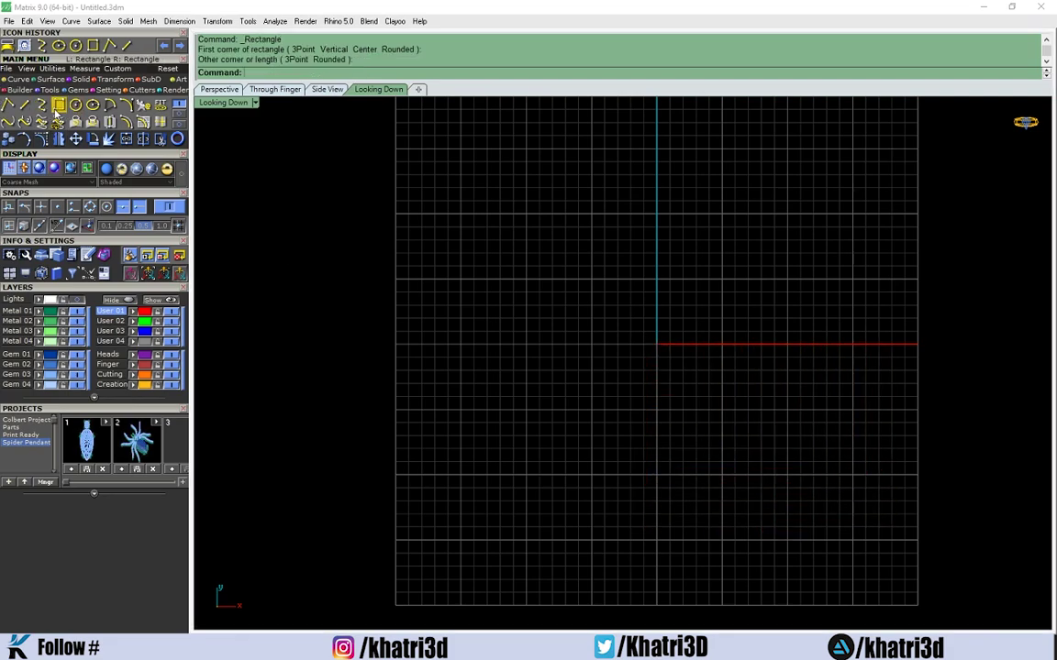
left_click(57, 103)
left_click(576, 300)
left_click(804, 462)
left_click(806, 439)
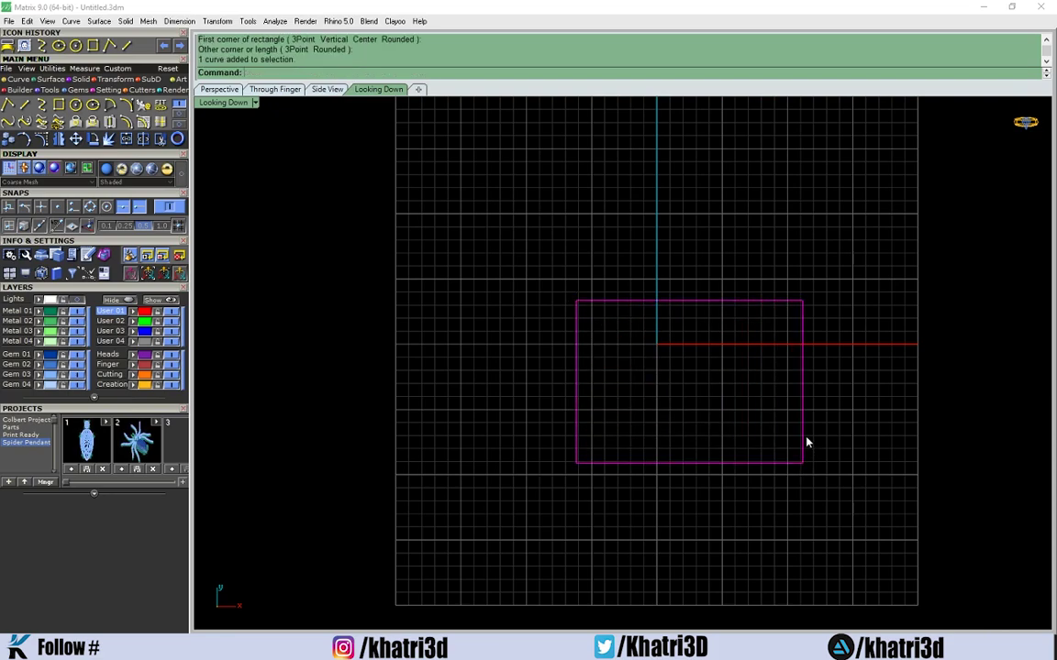
left_click_drag(806, 438, 784, 364)
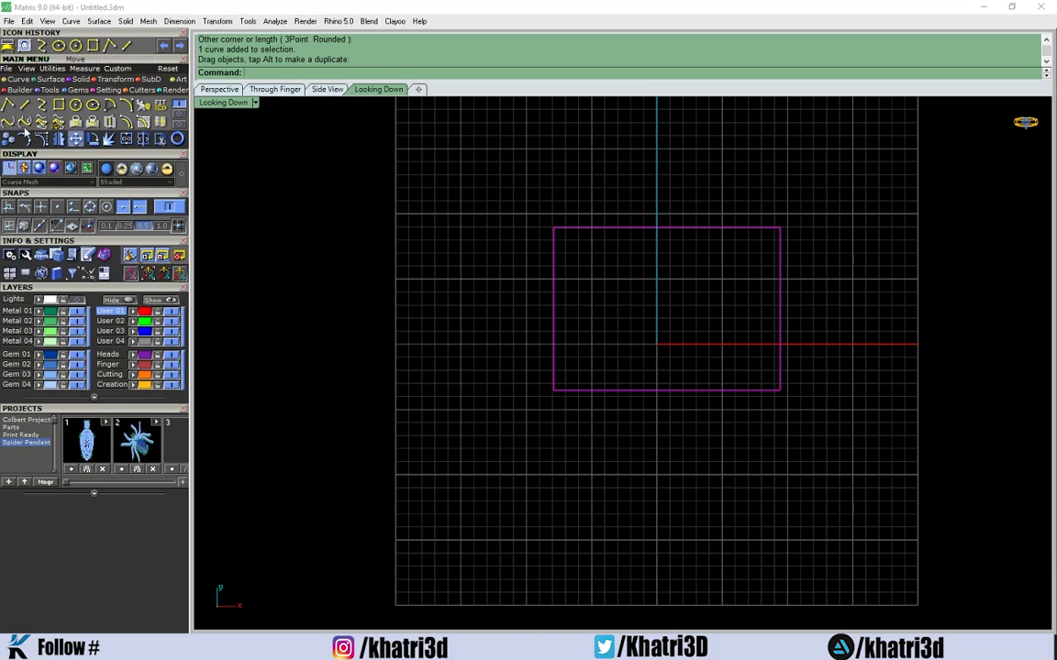
left_click(156, 140)
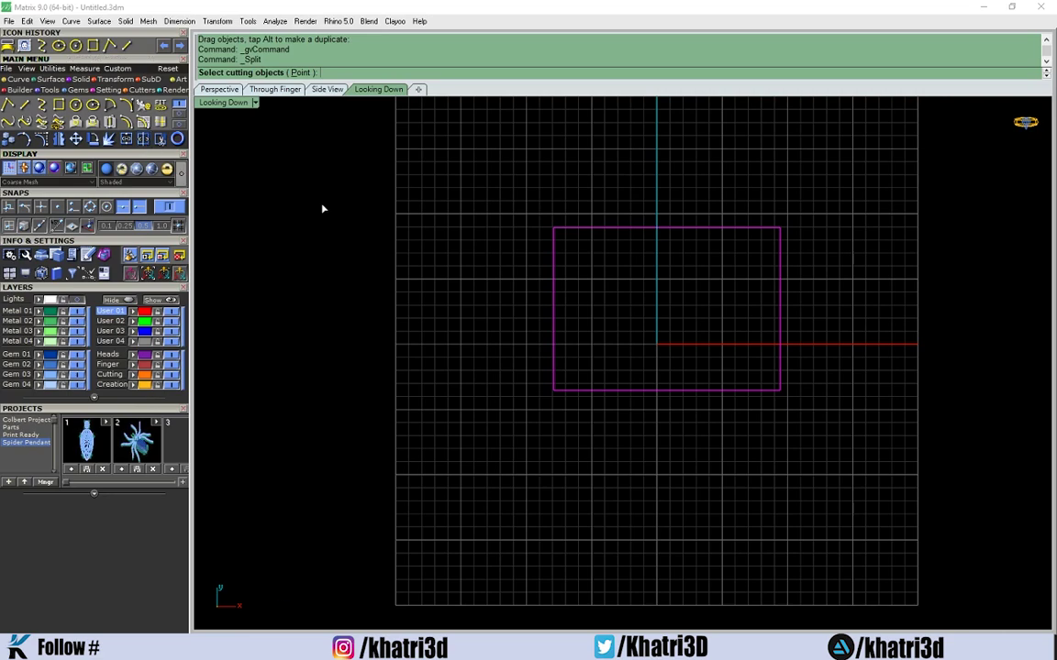
left_click(301, 73)
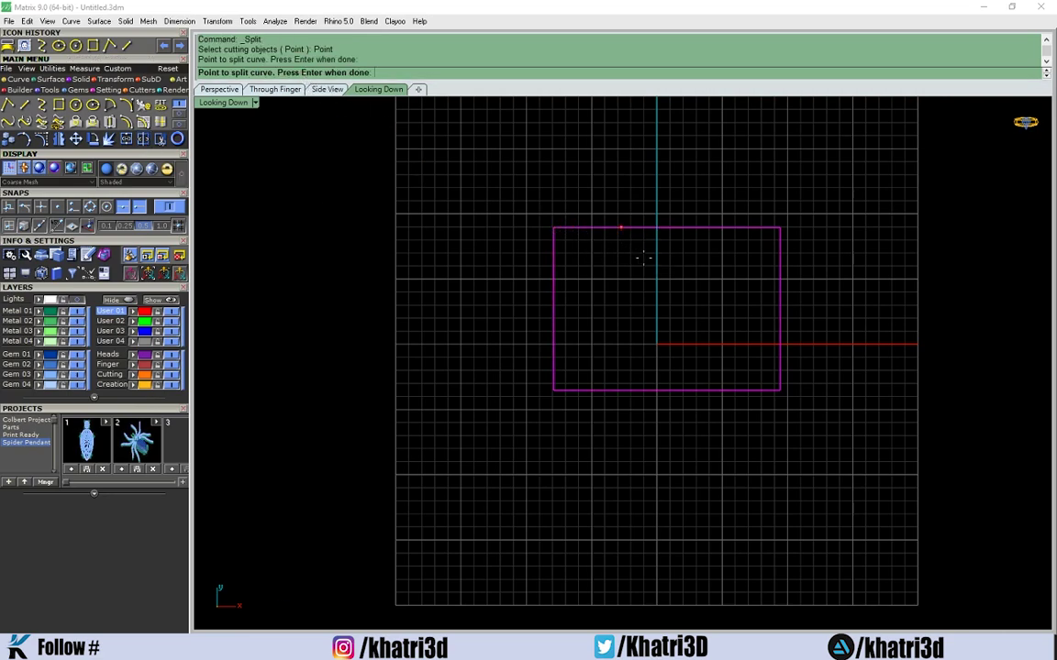
left_click(554, 390)
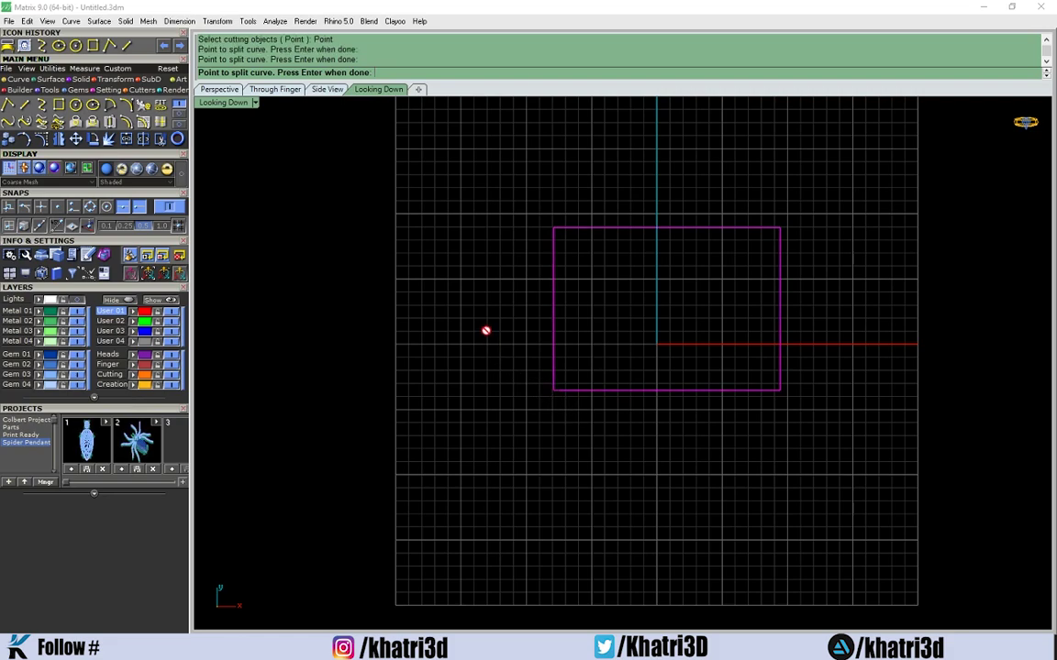
key("Return")
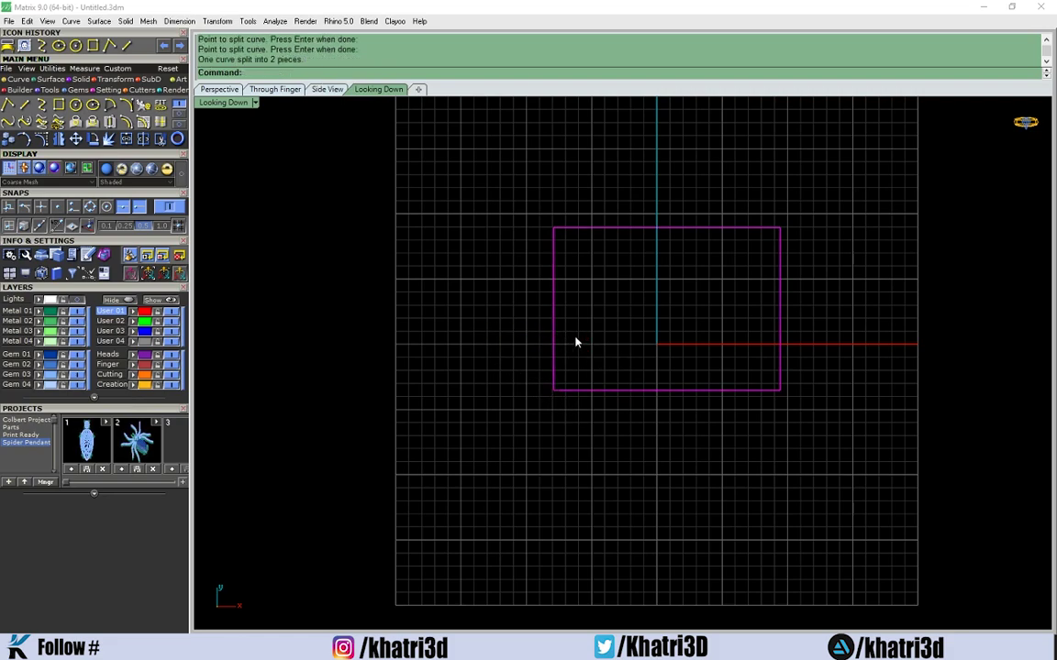
left_click(554, 329)
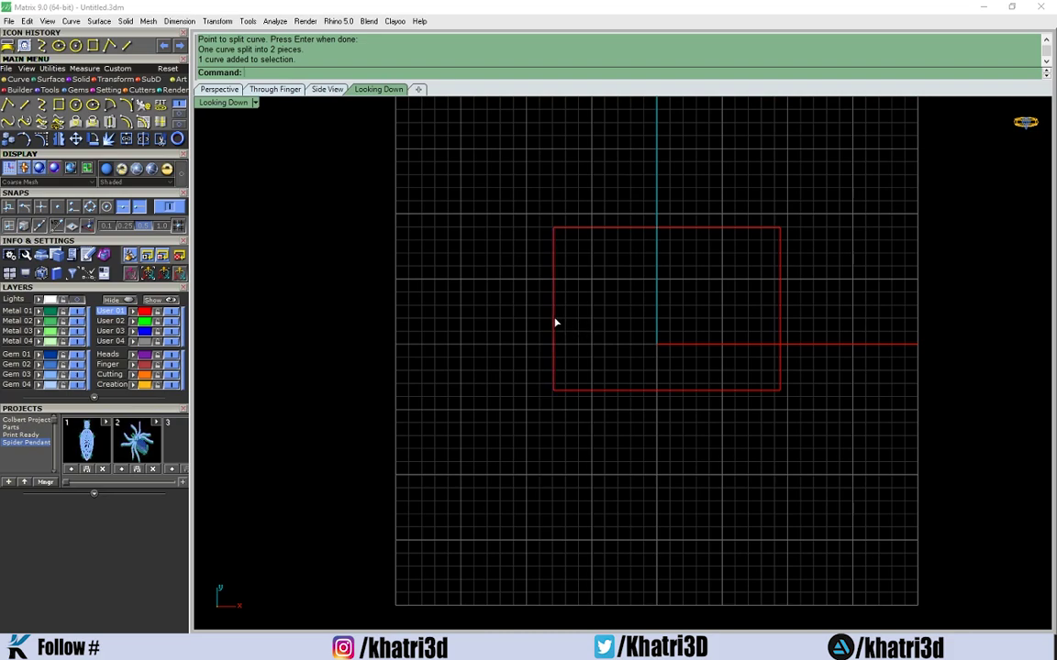
left_click(554, 322)
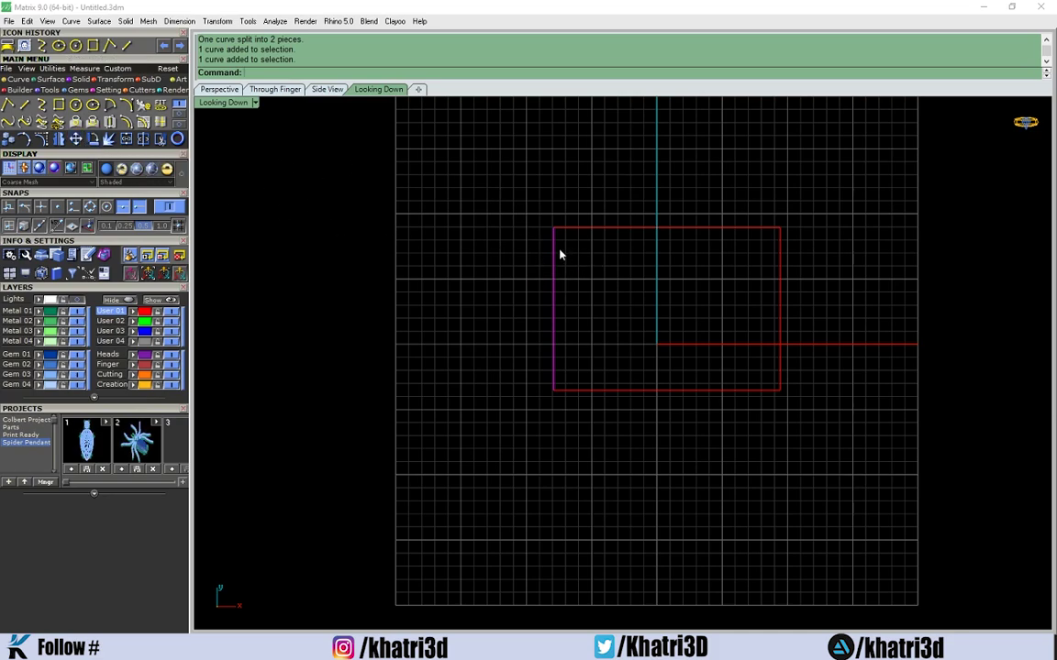
left_click_drag(554, 370, 508, 369)
key("ctrl+z")
key("ctrl+z")
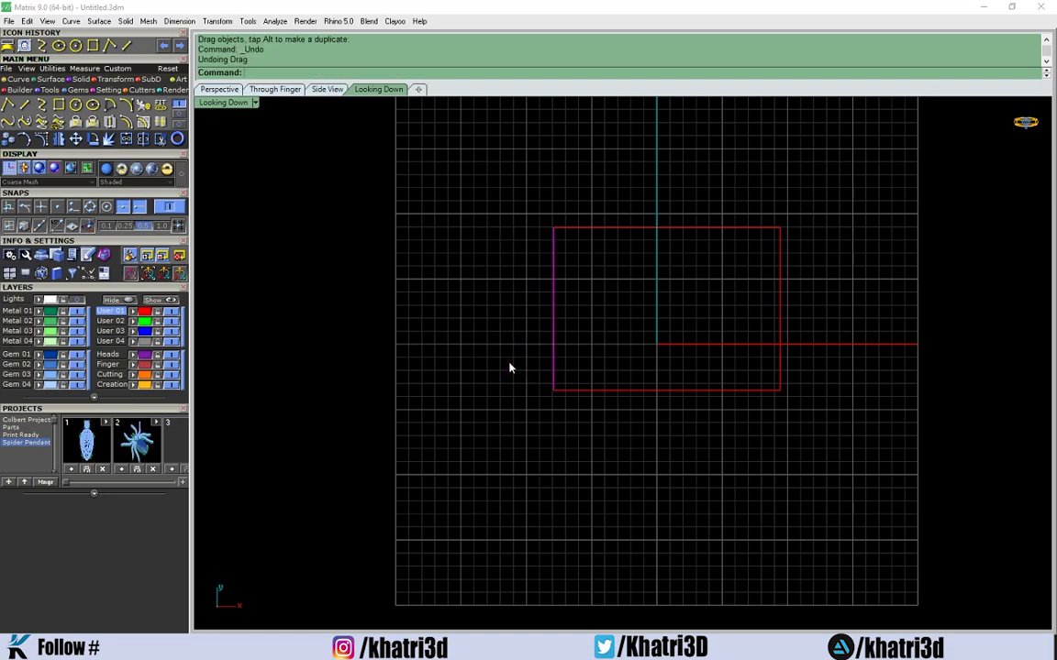
mouse_move(554, 294)
left_mouse_down()
mouse_move(528, 324)
mouse_move(562, 316)
mouse_move(549, 290)
mouse_move(549, 301)
mouse_move(578, 240)
mouse_move(594, 306)
mouse_move(548, 300)
mouse_move(551, 309)
mouse_move(553, 298)
left_mouse_up()
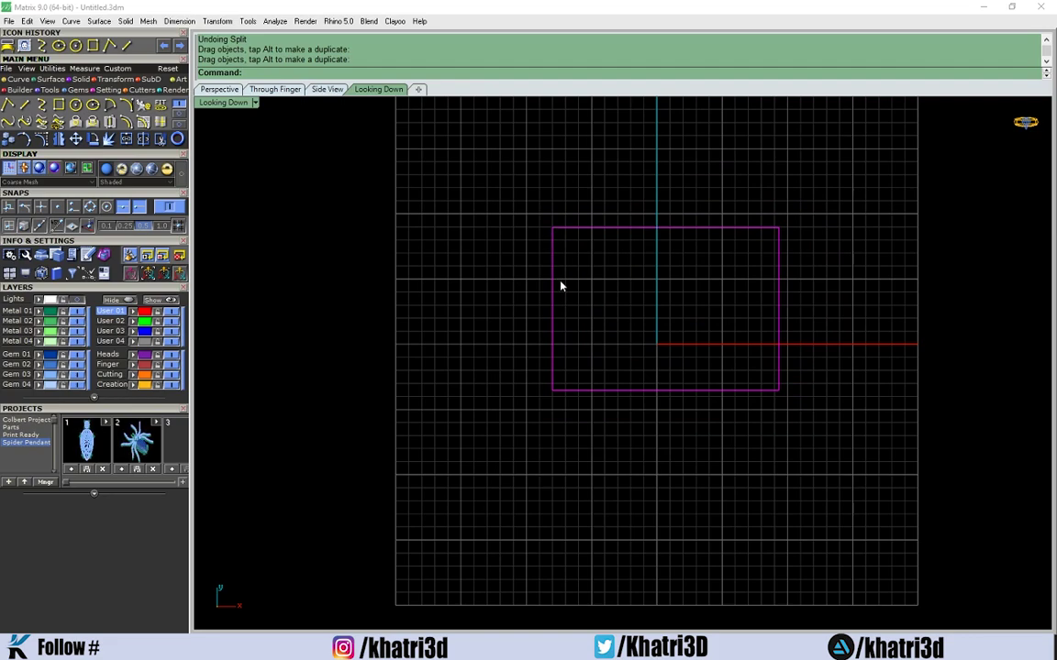
left_click(142, 139)
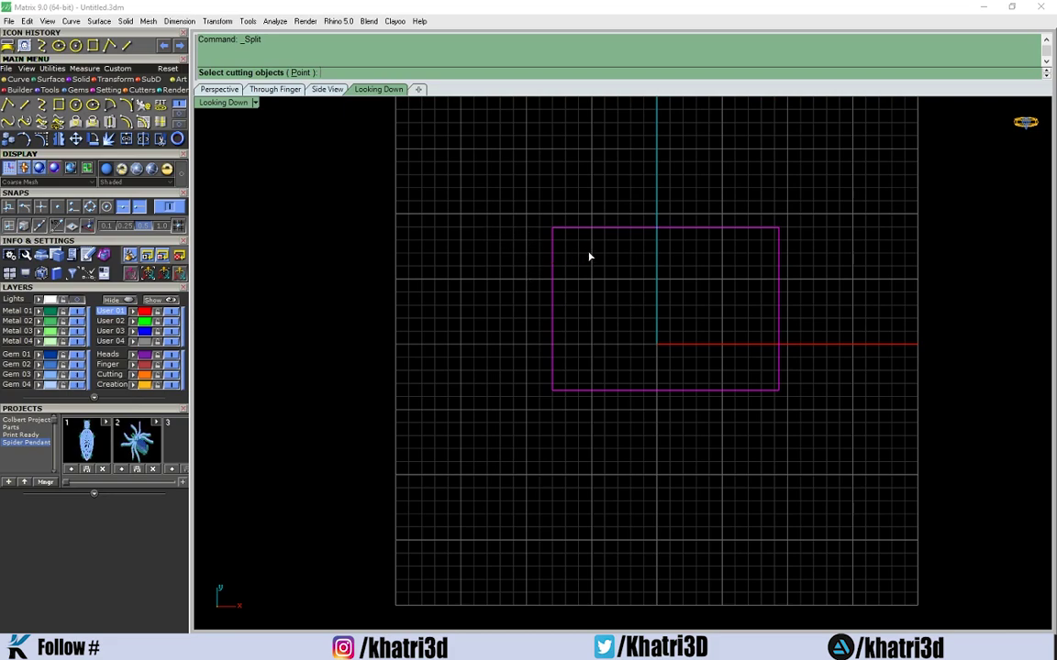
left_click(582, 227)
right_click(582, 227)
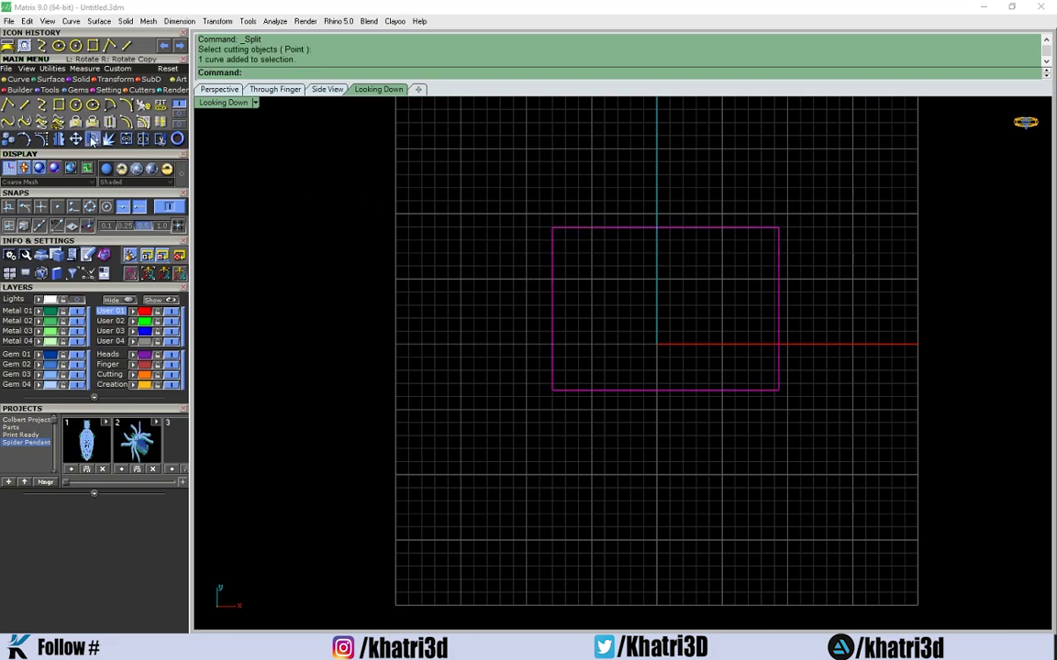
left_click(142, 139)
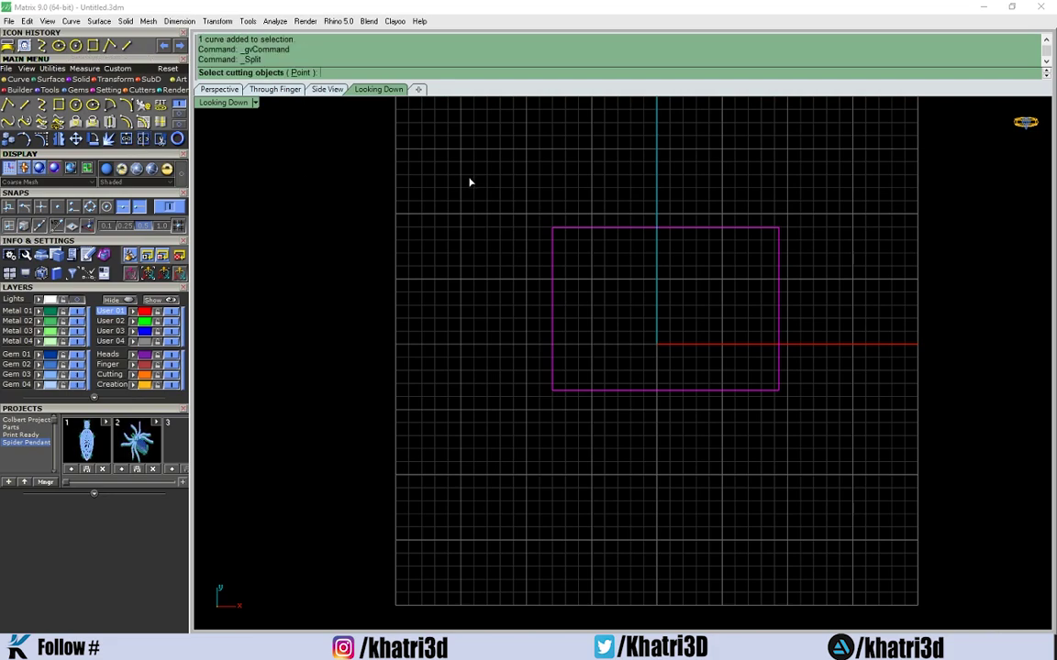
left_click(129, 134)
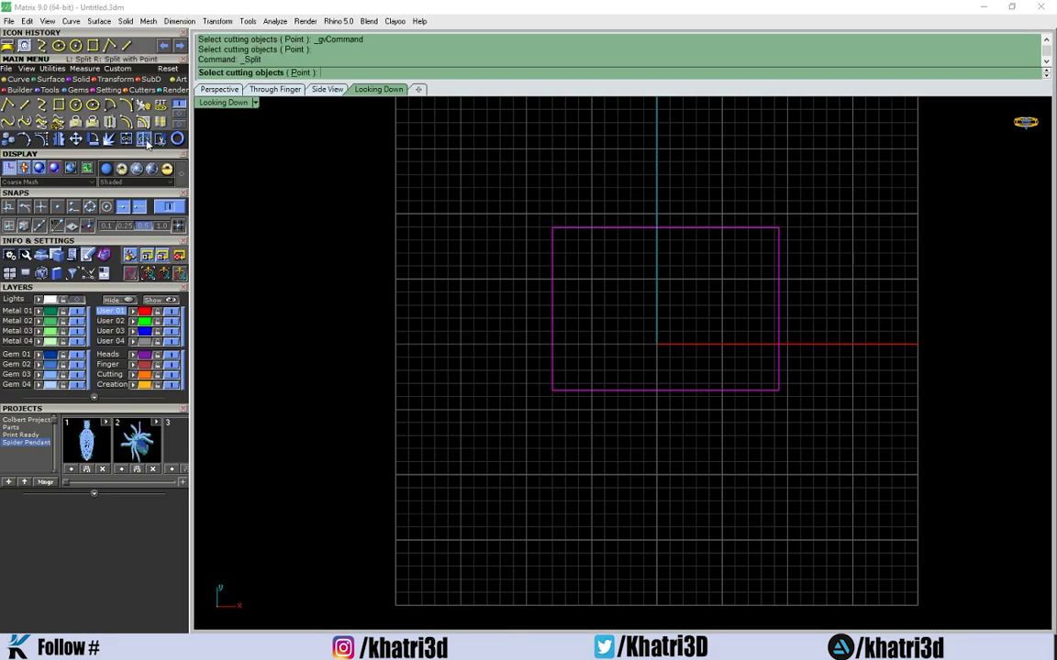
left_click(300, 72)
left_click(553, 222)
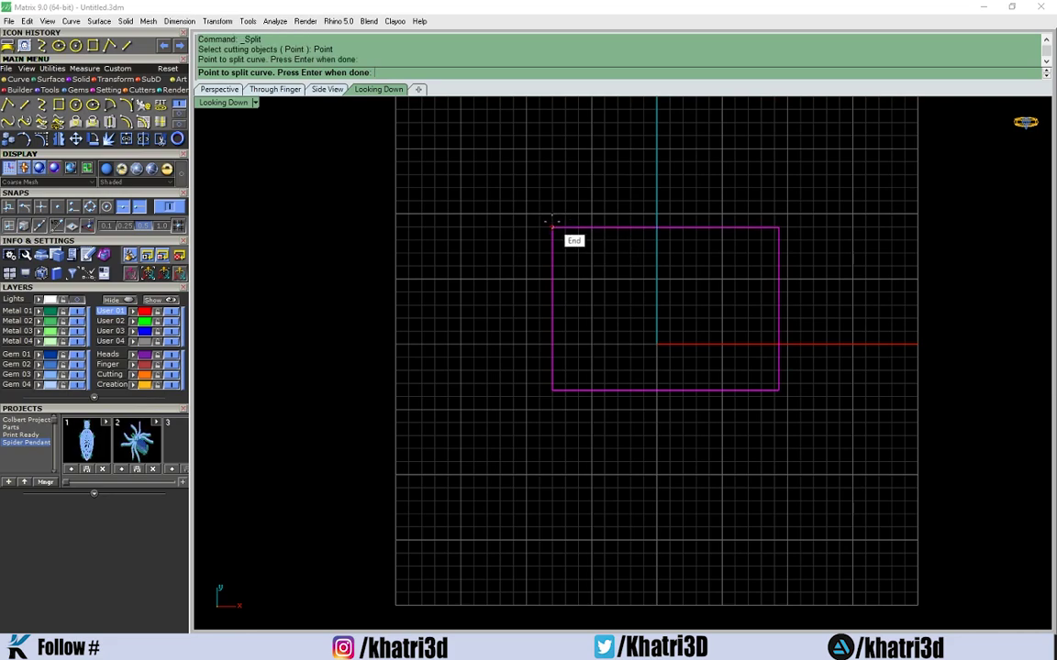
left_click(551, 389)
key("Return")
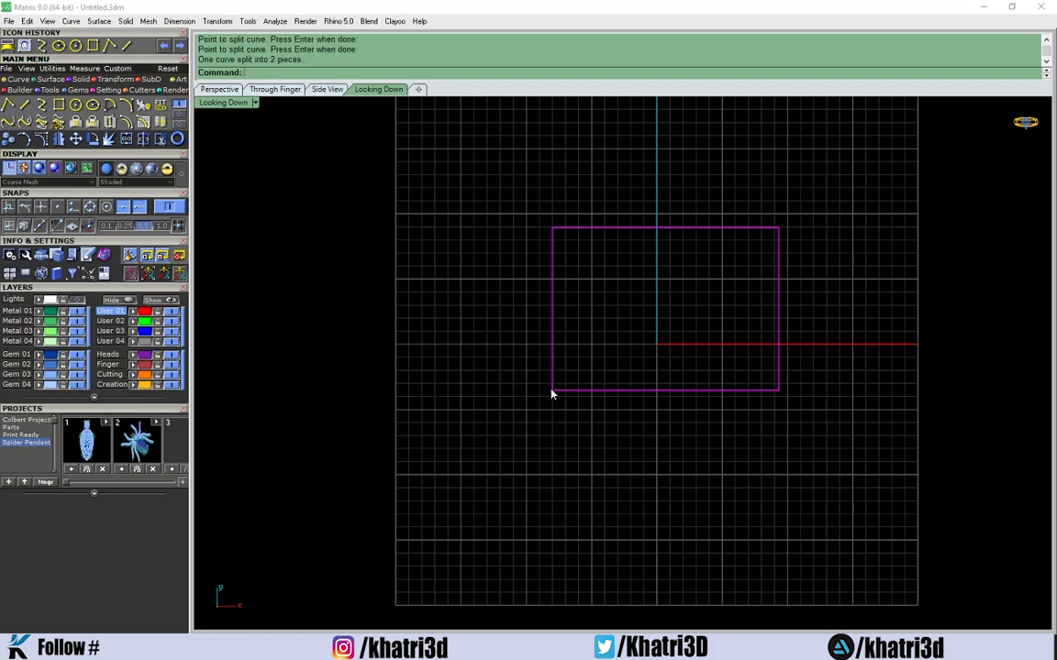
left_click(551, 336)
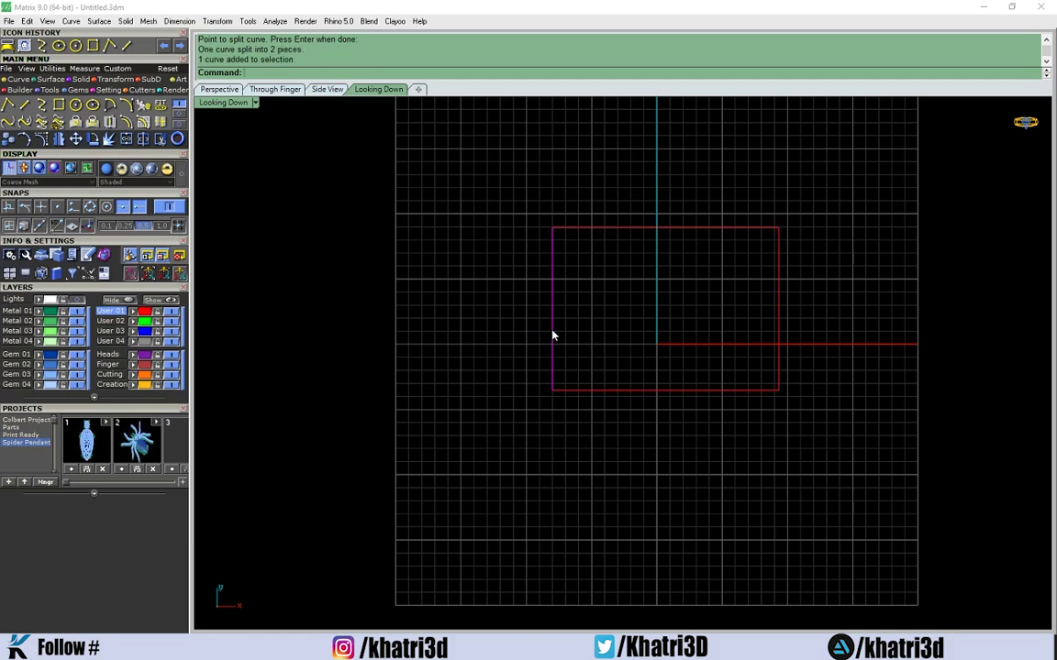
key("ctrl+z")
left_click(603, 370)
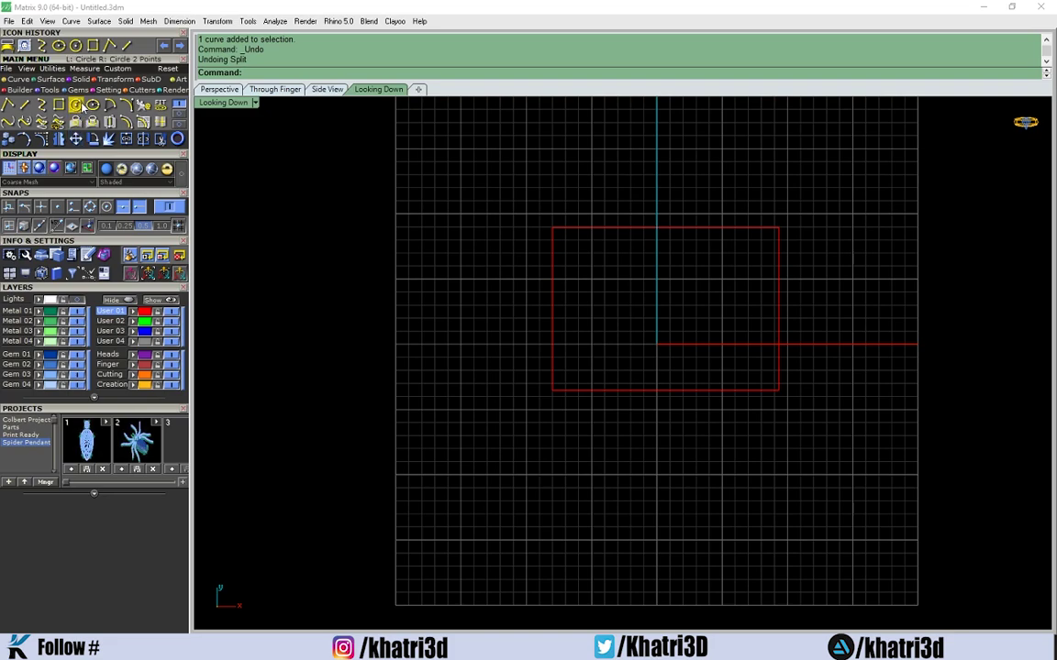
left_click(783, 342)
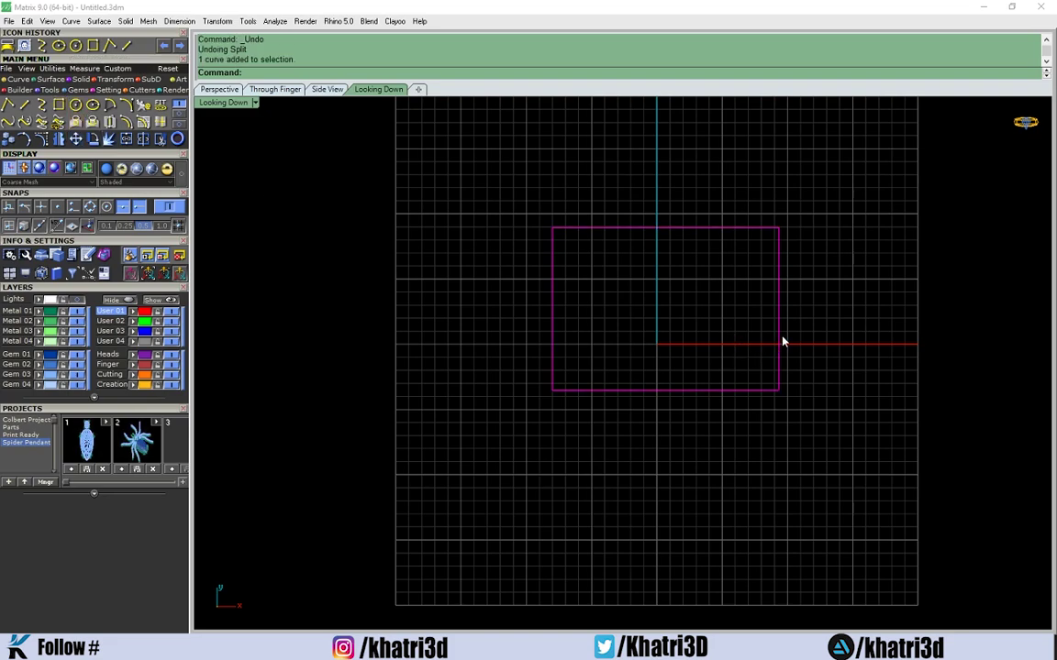
Step: Draw a second, smaller rectangle overlapping the lower part of the first
left_click(57, 104)
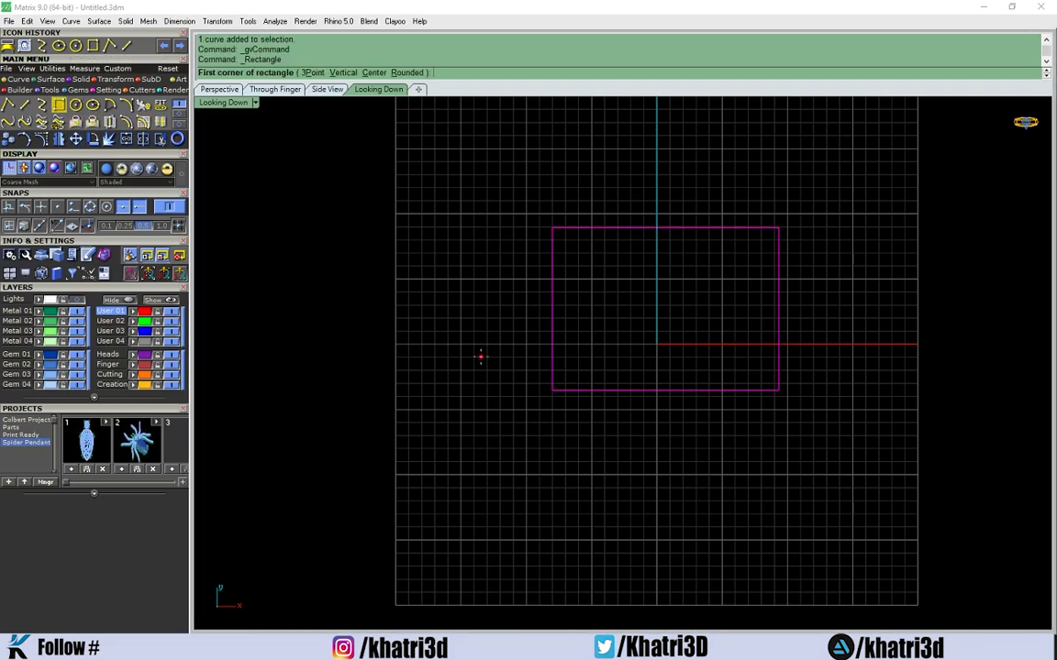
left_click(481, 357)
left_click(618, 475)
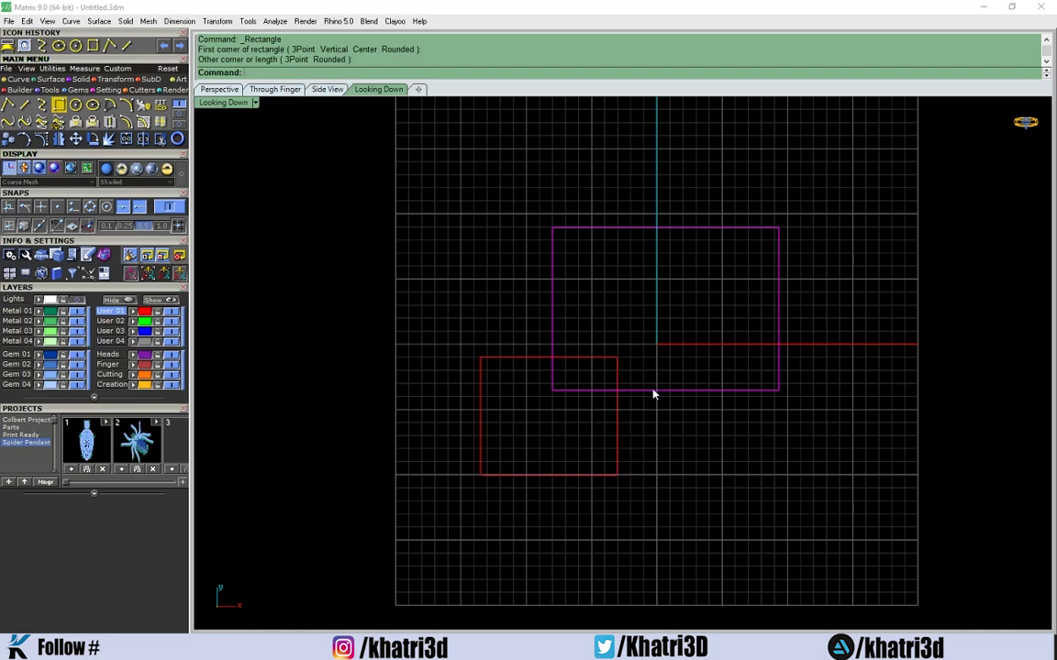
left_click(520, 360)
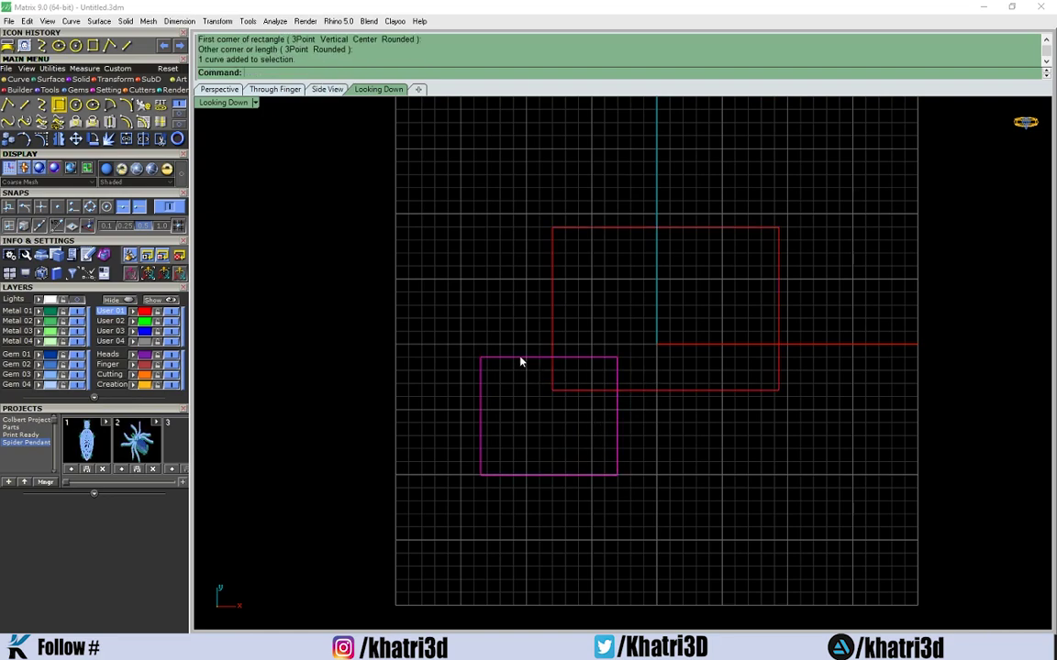
left_click(552, 311)
key("Escape")
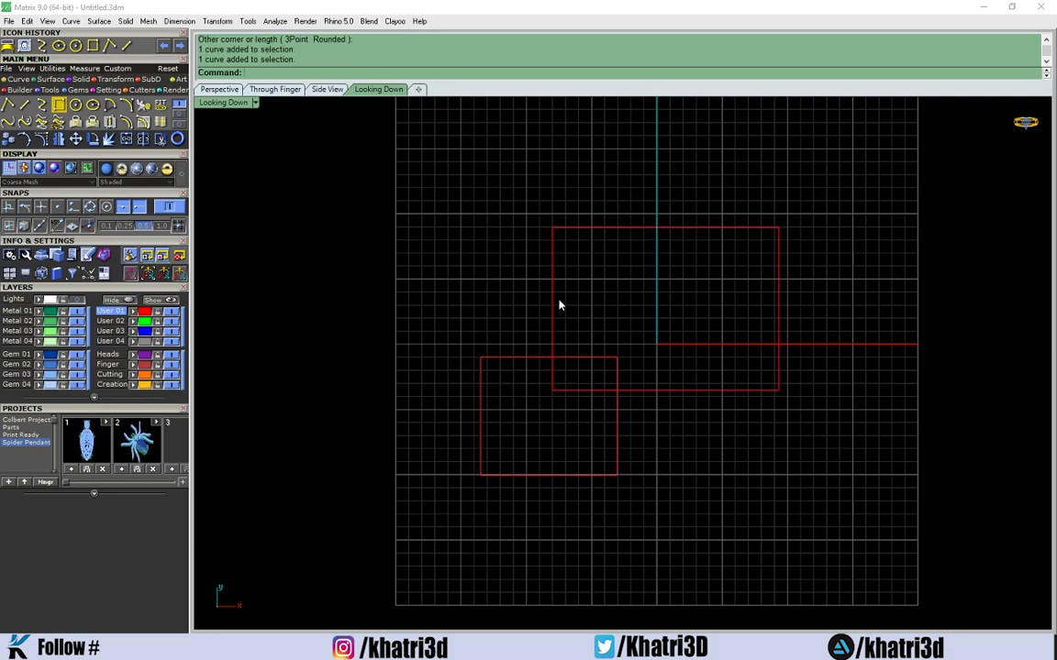
Step: Split the upper rectangle where the lower rectangle overlaps it
left_click(553, 306)
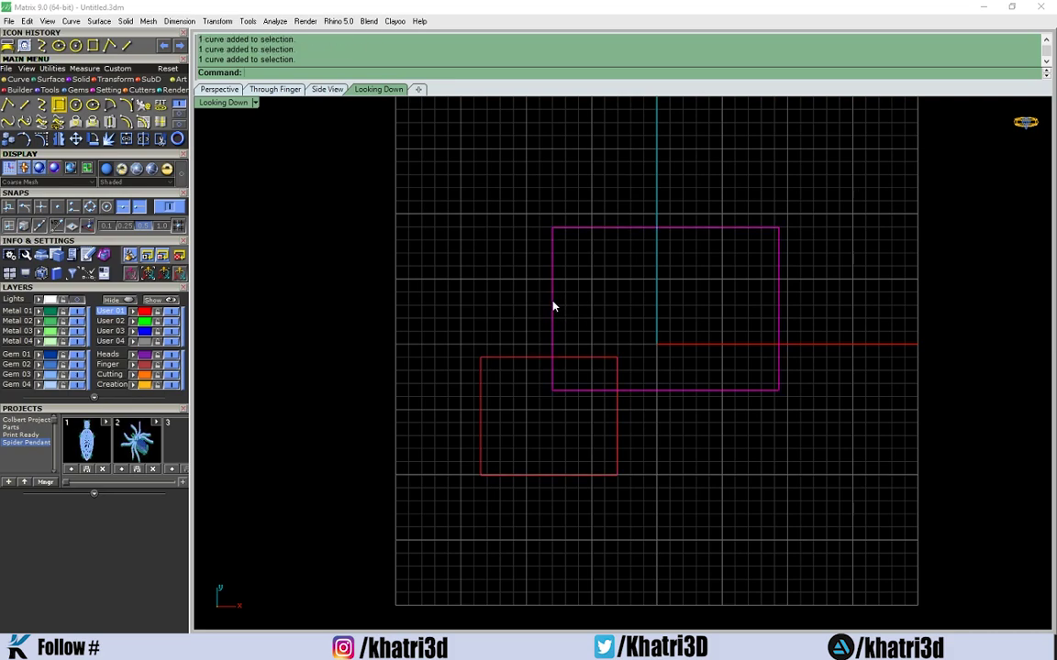
left_click(144, 139)
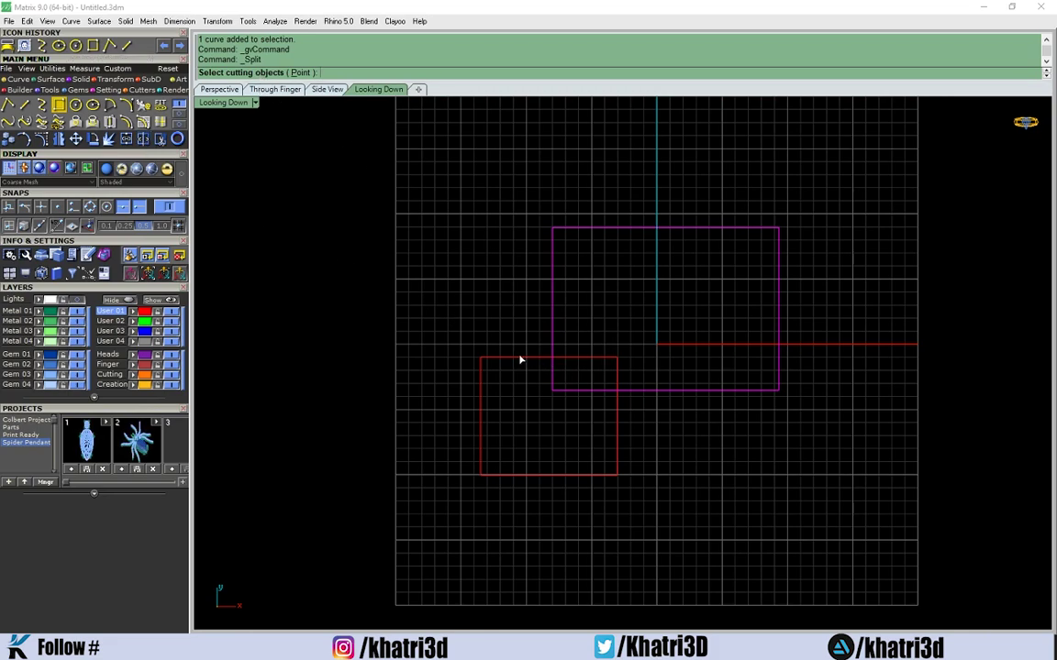
left_click(617, 467)
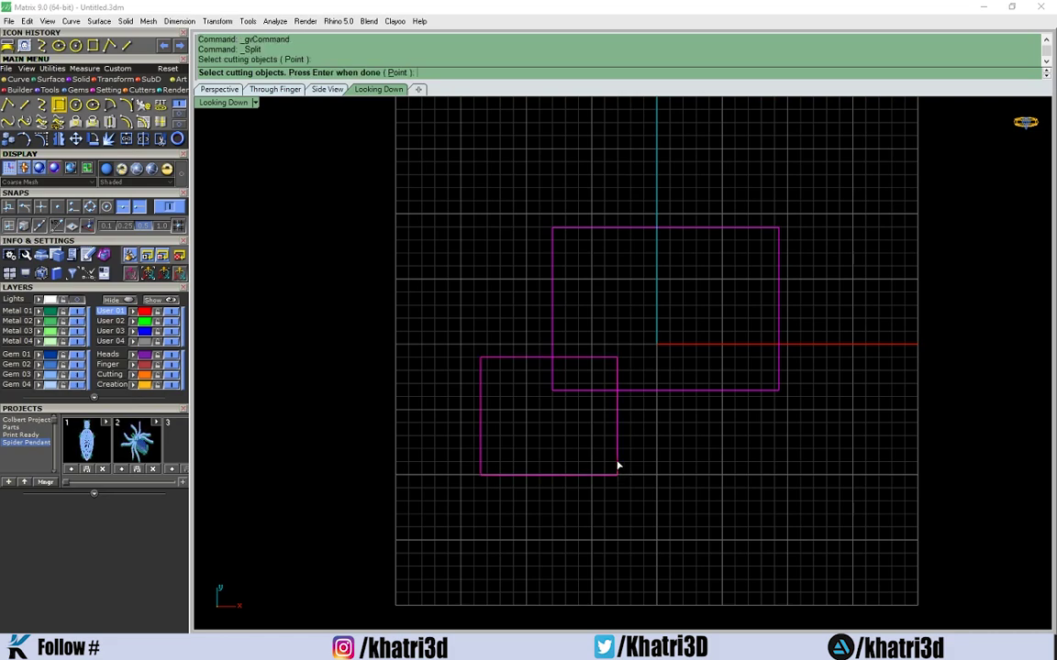
key("Return")
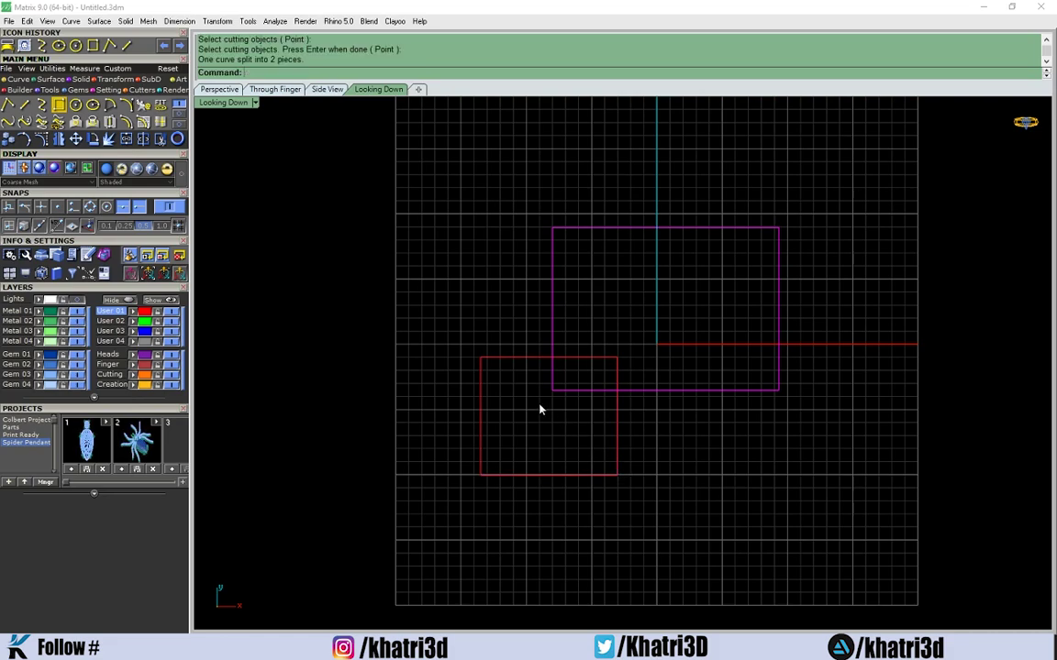
Step: Move the L-shaped piece into the lower rectangle and delete both curves
left_click(575, 390)
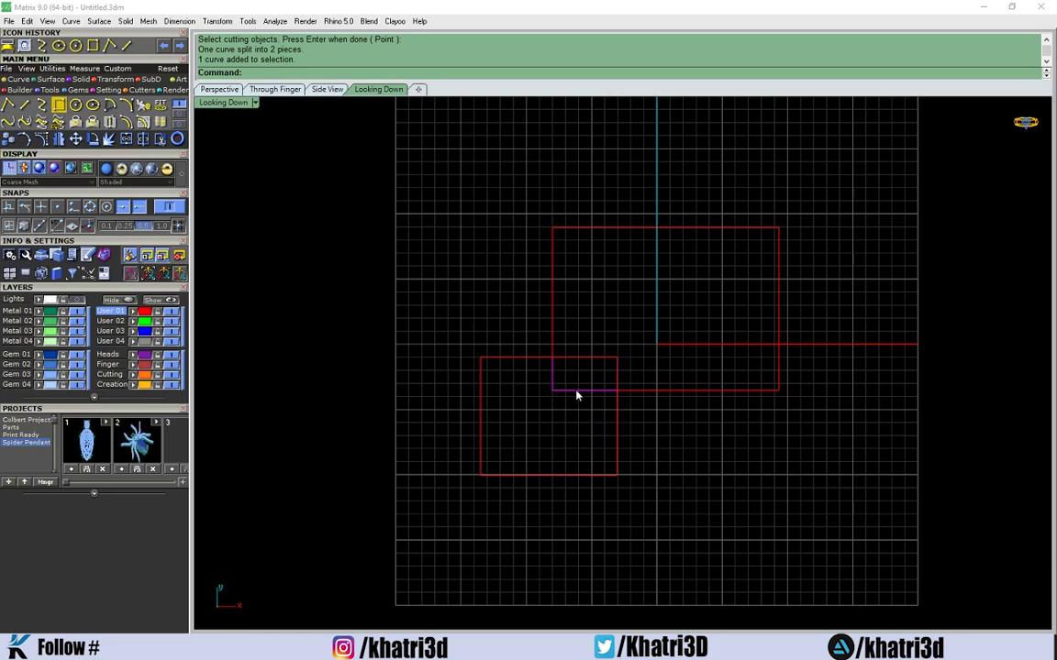
left_click_drag(589, 394, 518, 443)
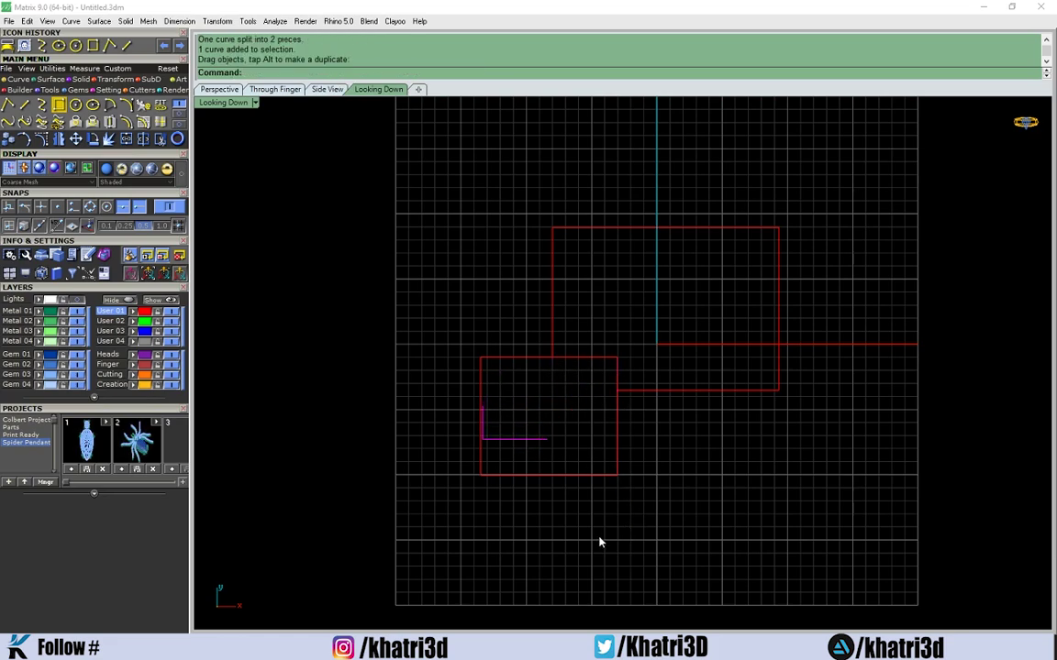
key("Escape")
left_click_drag(642, 536, 372, 426)
key("Delete")
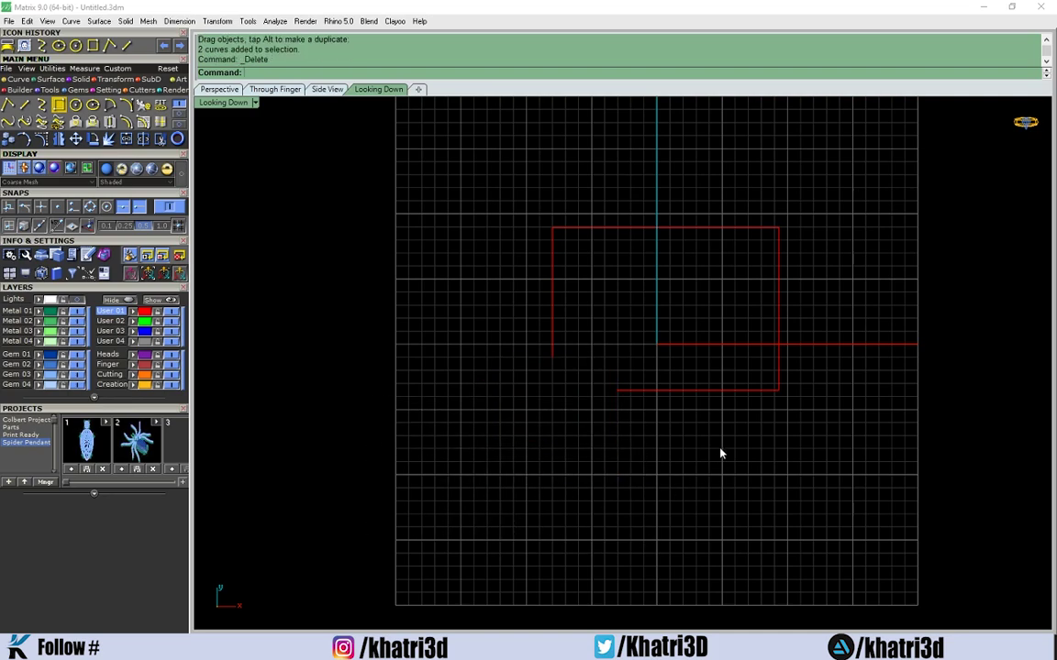
Step: Move the remaining red curve aside, then delete it
left_click(621, 386)
left_click_drag(625, 398, 640, 334)
left_click(690, 391)
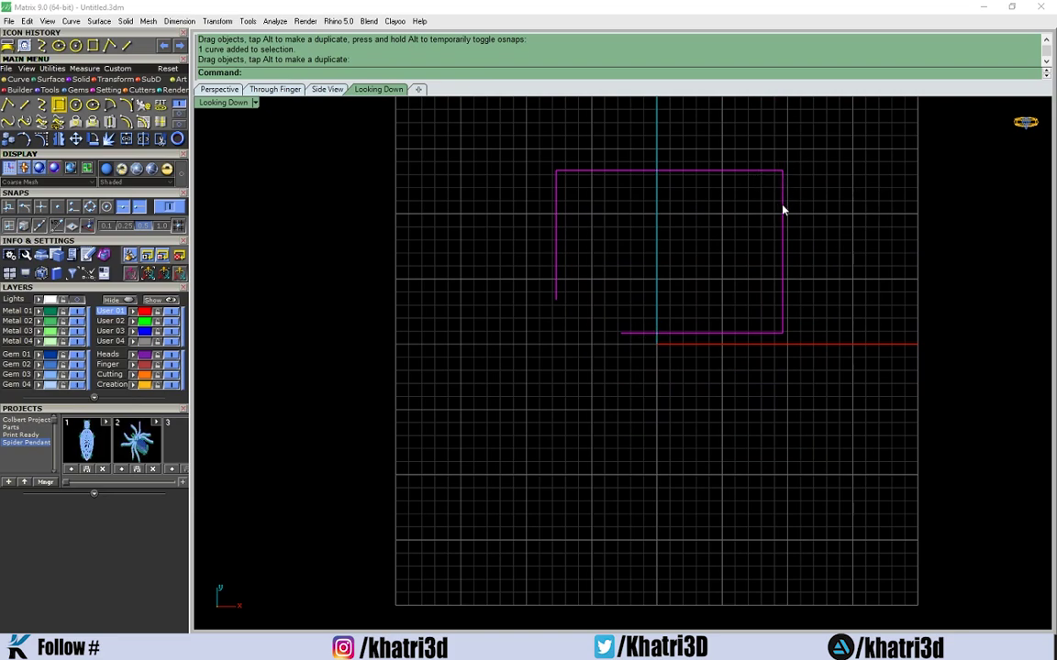
key("Delete")
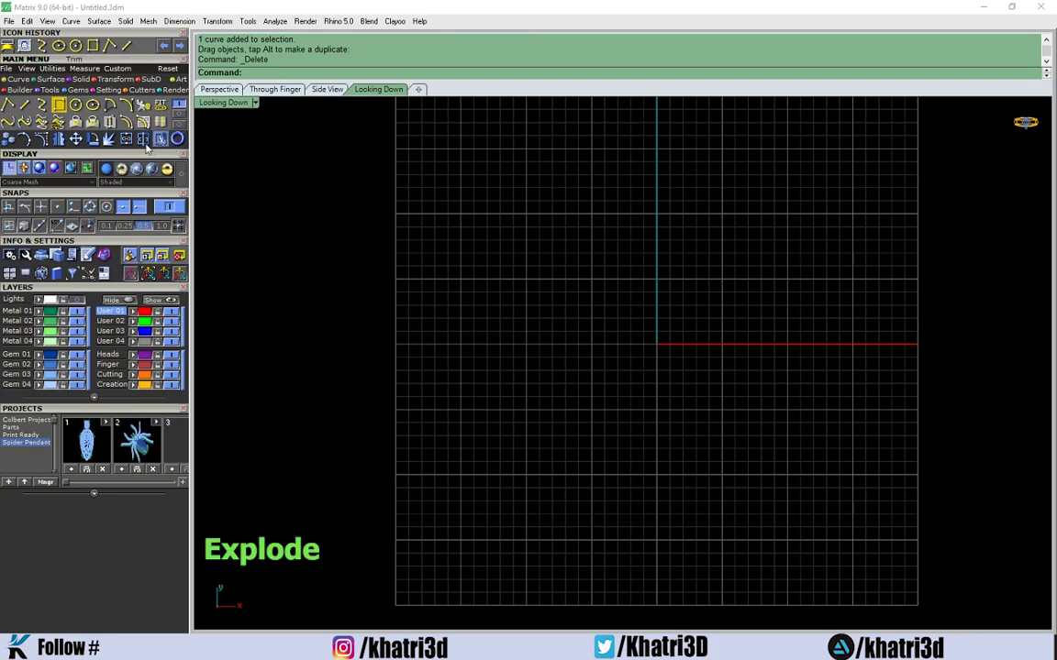
left_click(58, 103)
left_click(630, 278)
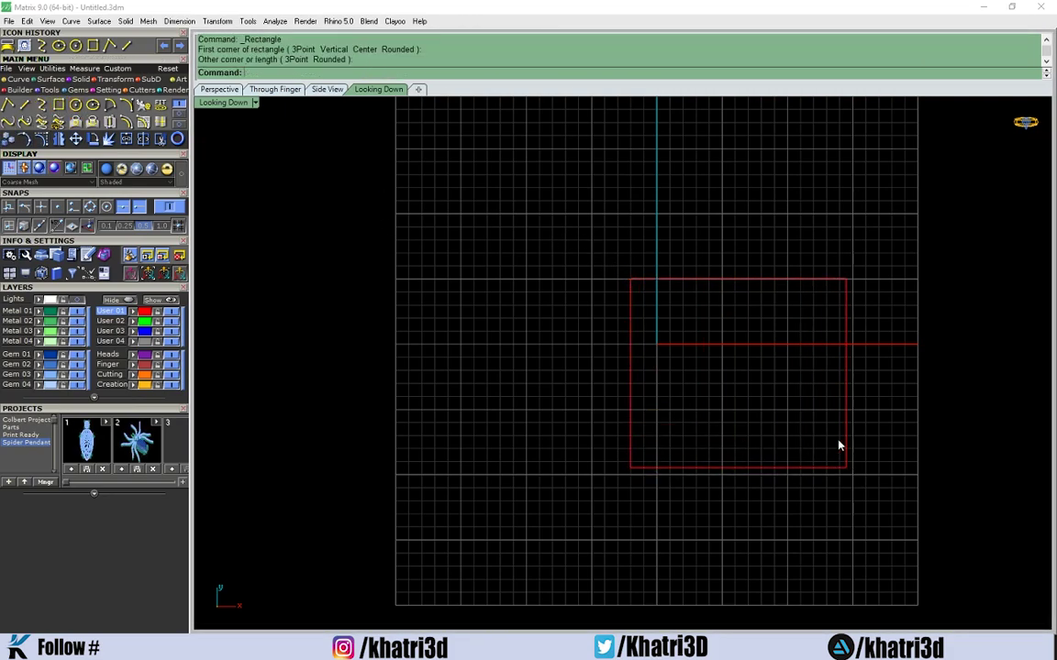
left_click(844, 464)
left_click_drag(848, 420, 773, 337)
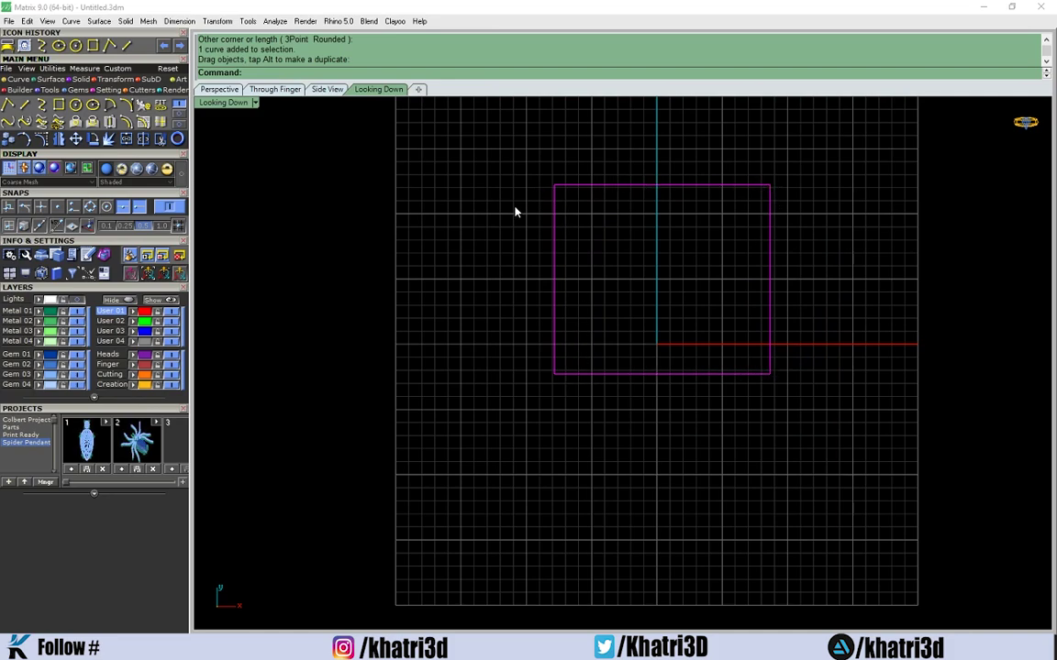
left_click_drag(552, 288, 545, 319)
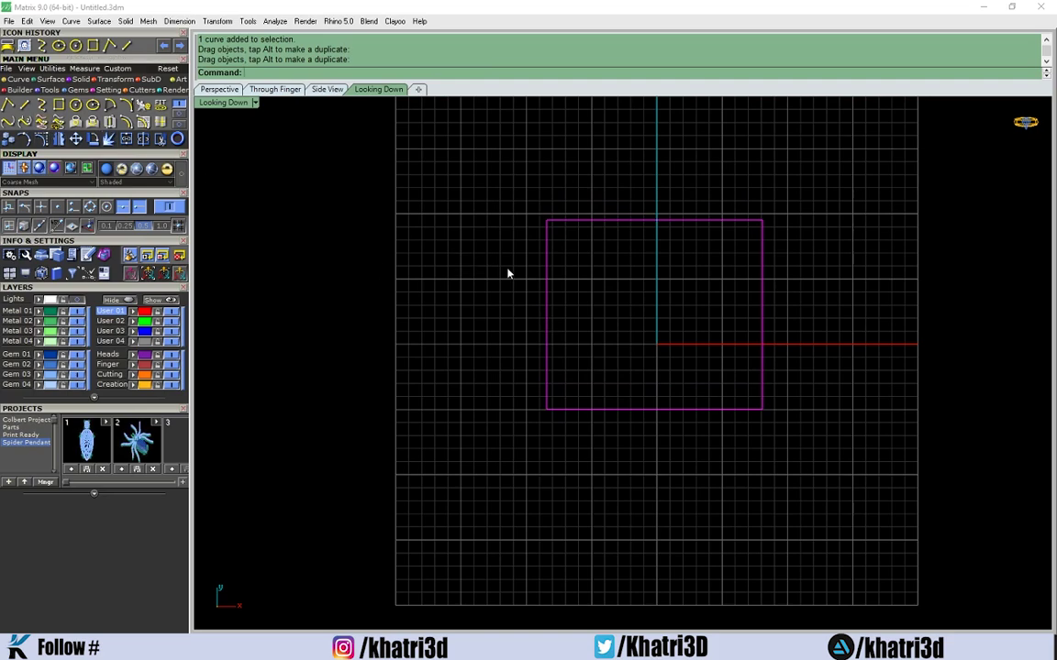
left_click_drag(549, 260, 582, 200)
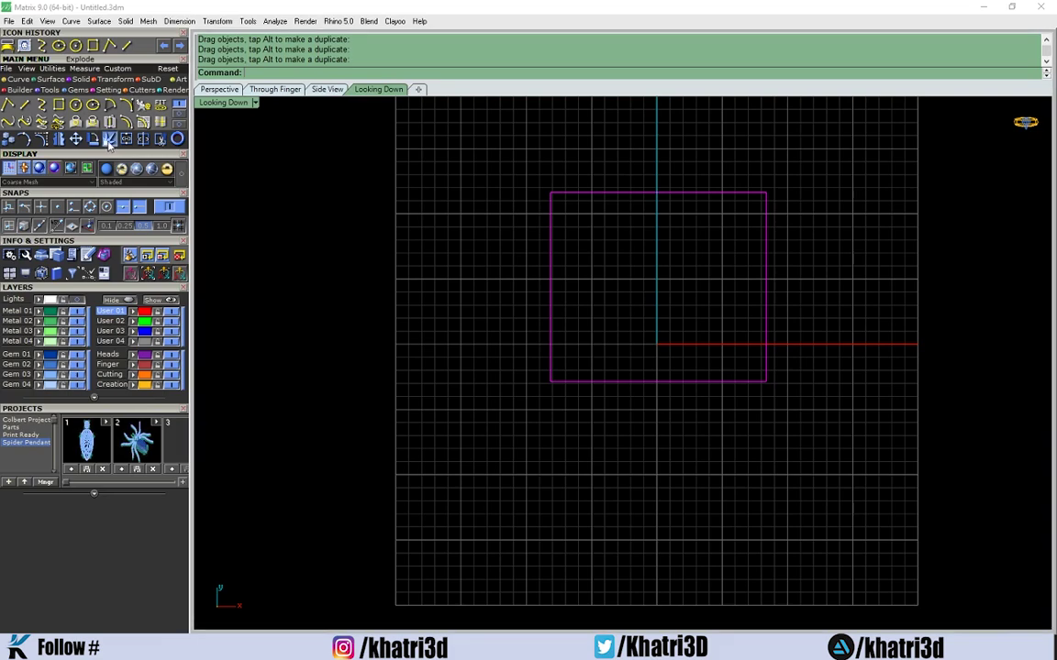
left_click(140, 136)
left_click(640, 215)
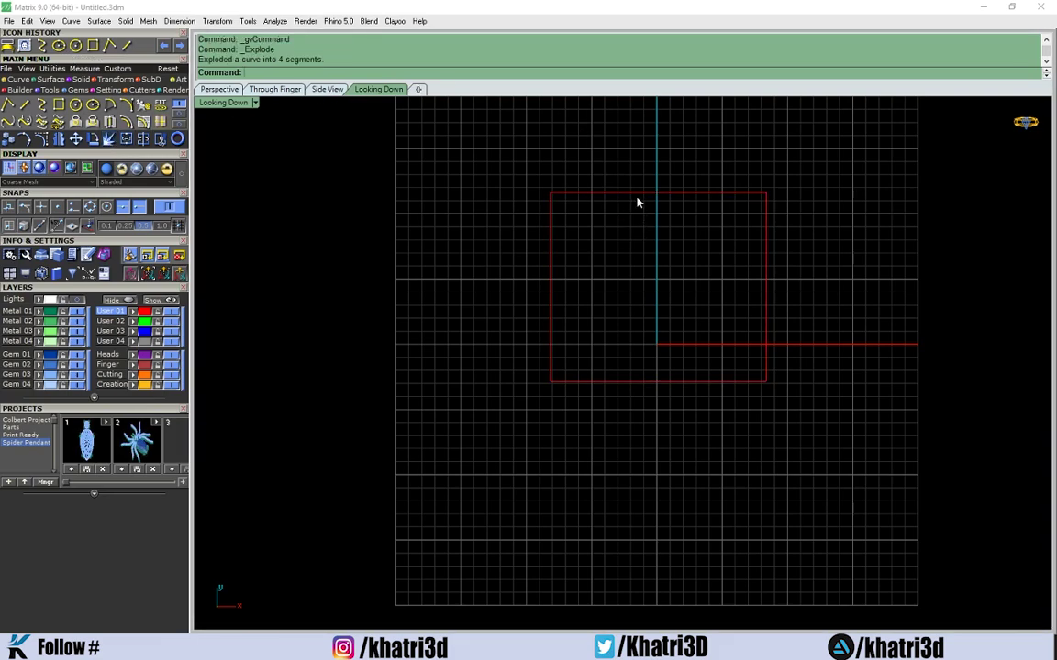
left_click(767, 196)
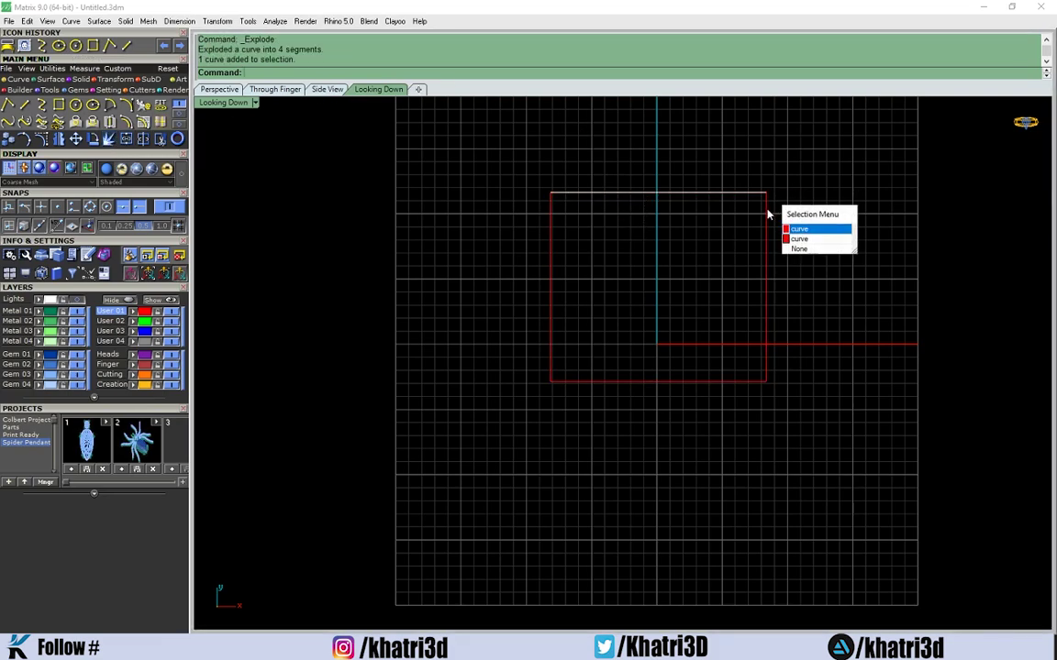
left_click(768, 265)
left_click_drag(769, 381, 809, 370)
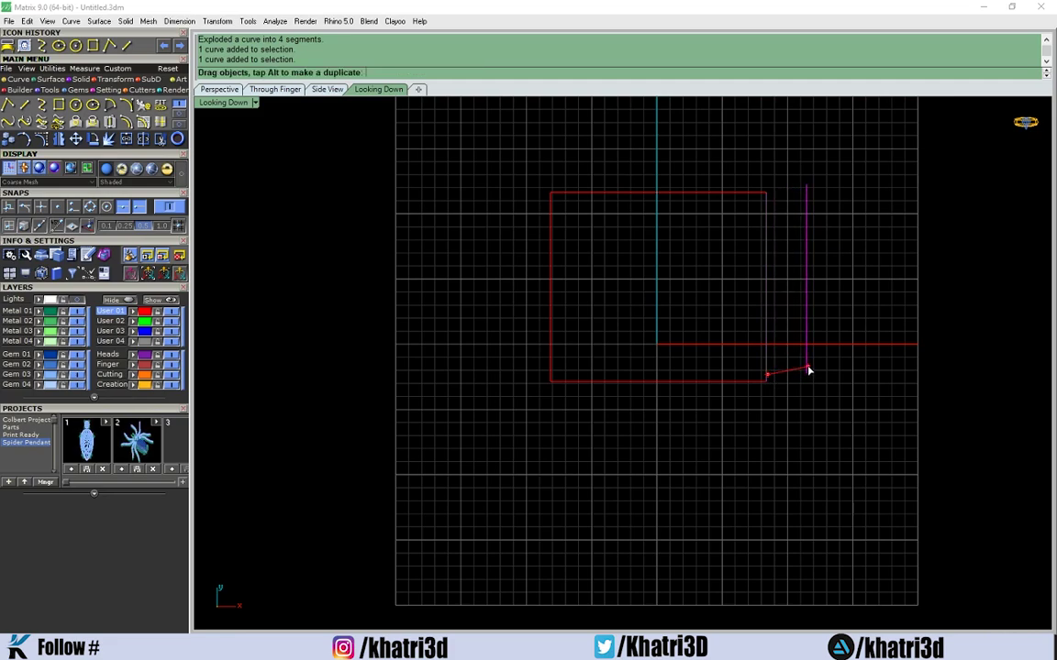
left_click(551, 230)
left_click_drag(552, 229, 480, 219)
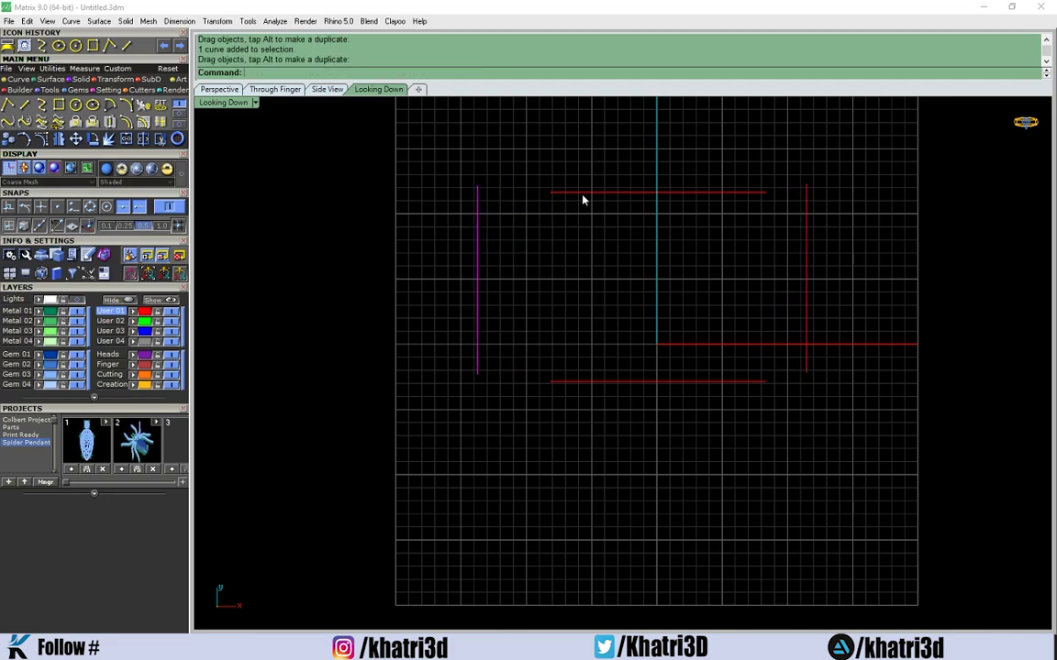
left_click_drag(580, 193, 566, 104)
left_click(478, 360)
left_click_drag(477, 354, 554, 337)
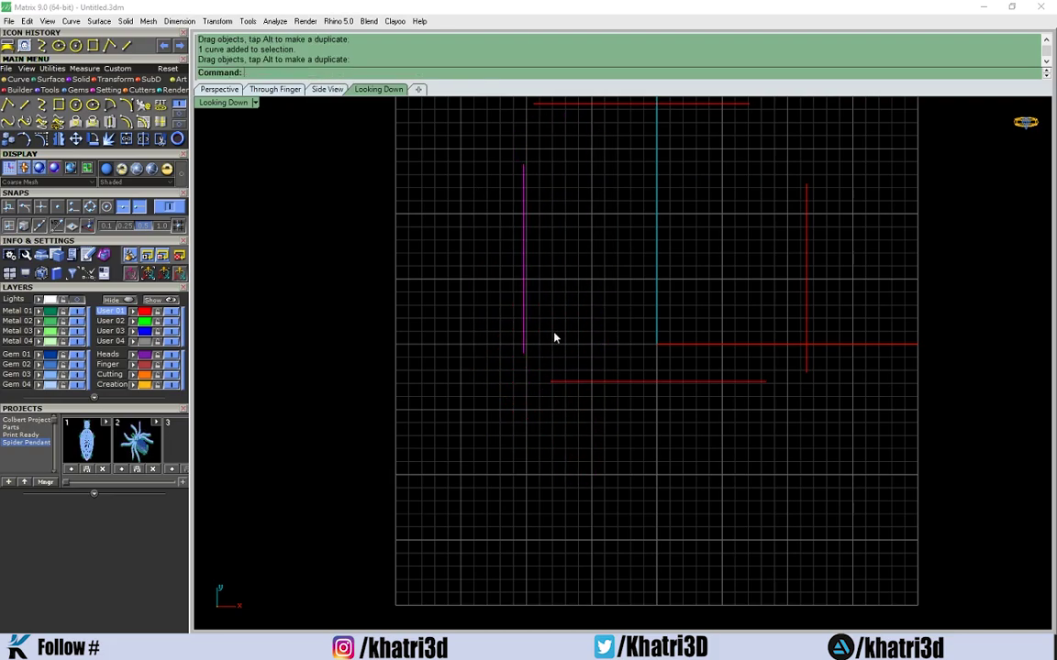
key("ctrl+z")
key("ctrl+z")
key("ctrl+z")
key("ctrl+z")
key("ctrl+z")
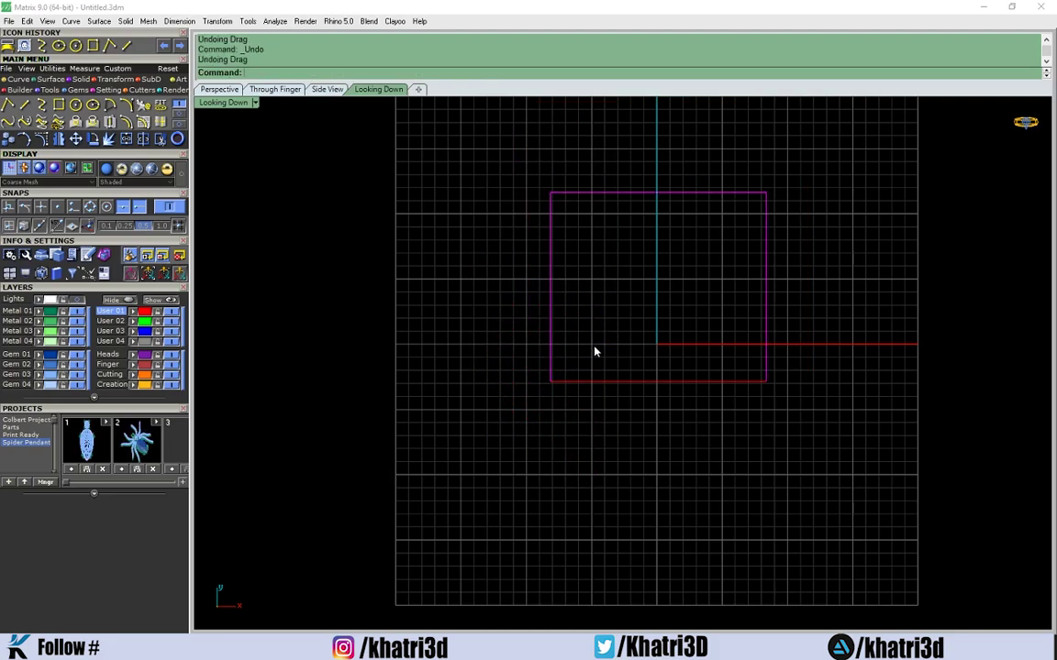
left_click_drag(795, 492, 434, 181)
Step: Delete the rectangle and draw a large circle centred near the origin
key("Delete")
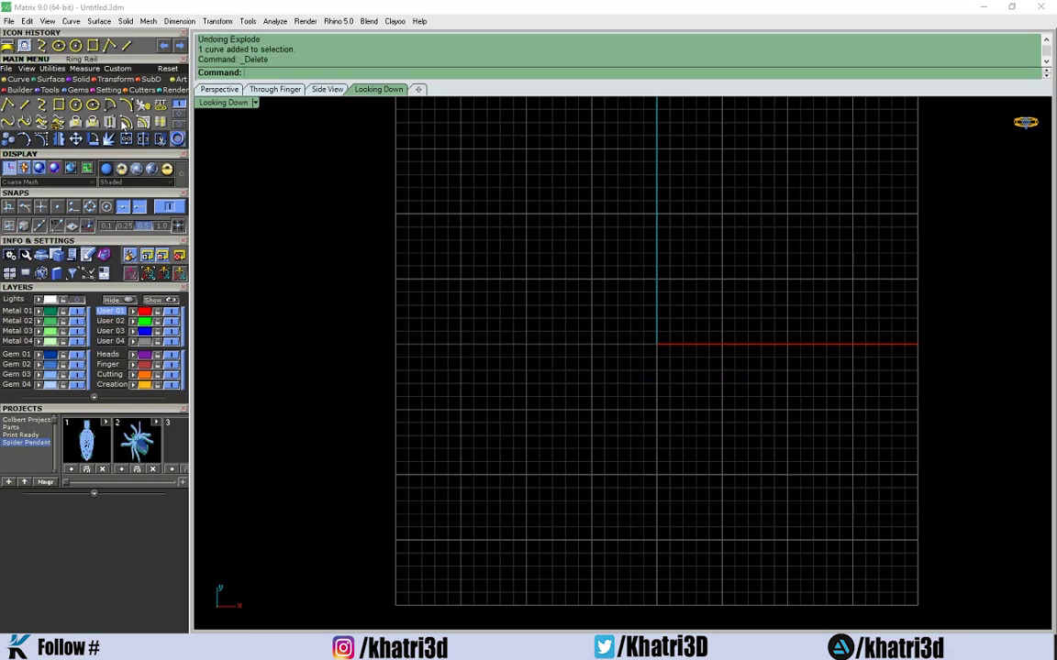
left_click(76, 105)
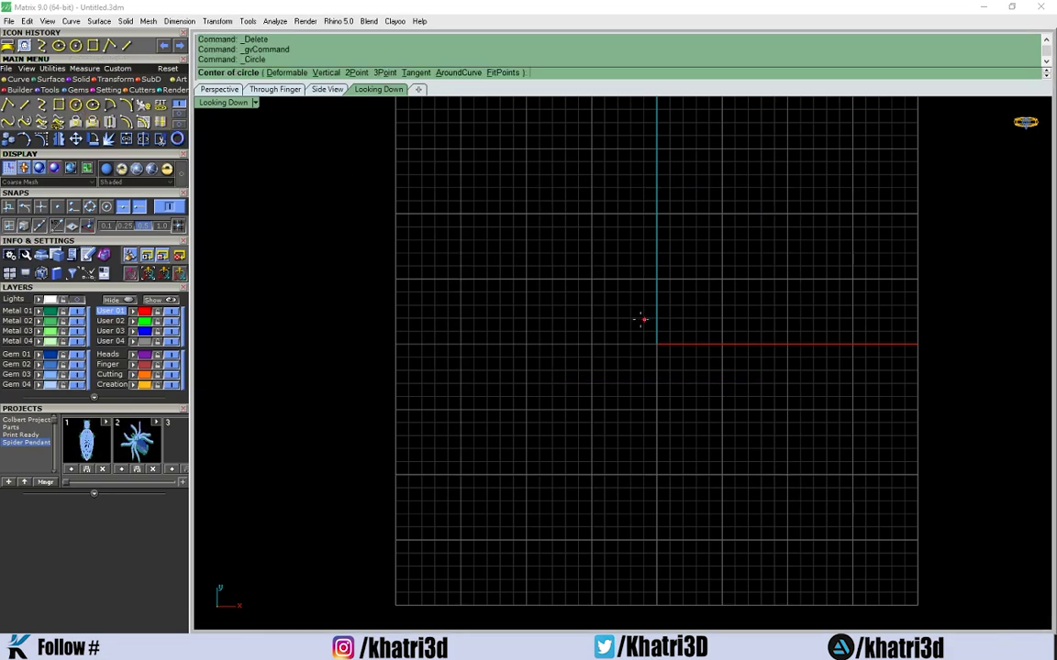
left_click(640, 319)
left_click(709, 463)
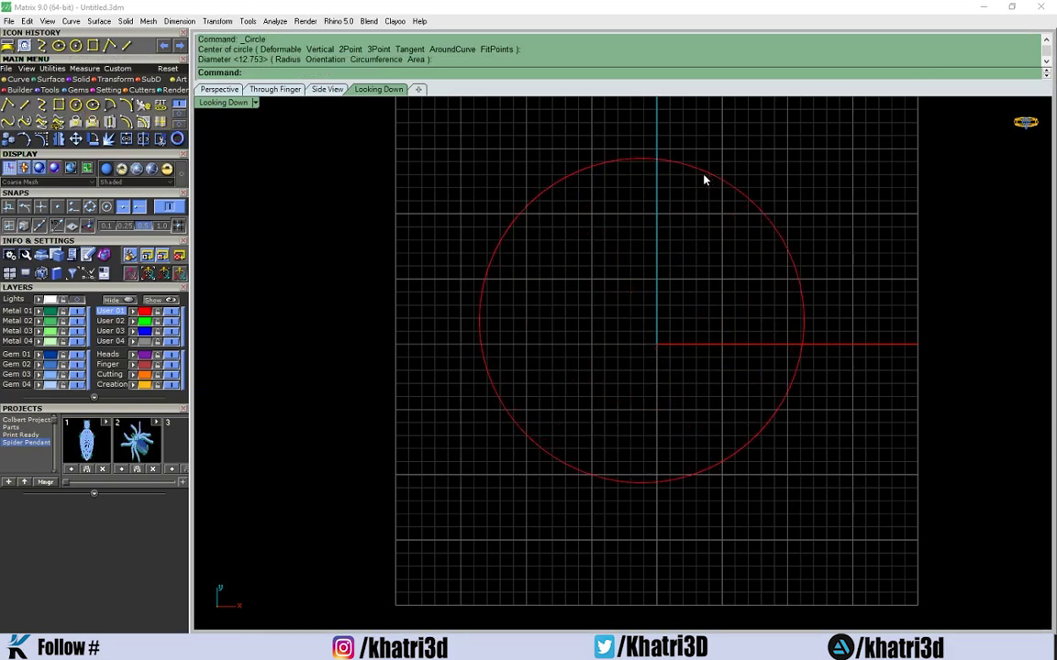
left_click(527, 213)
left_click(93, 122)
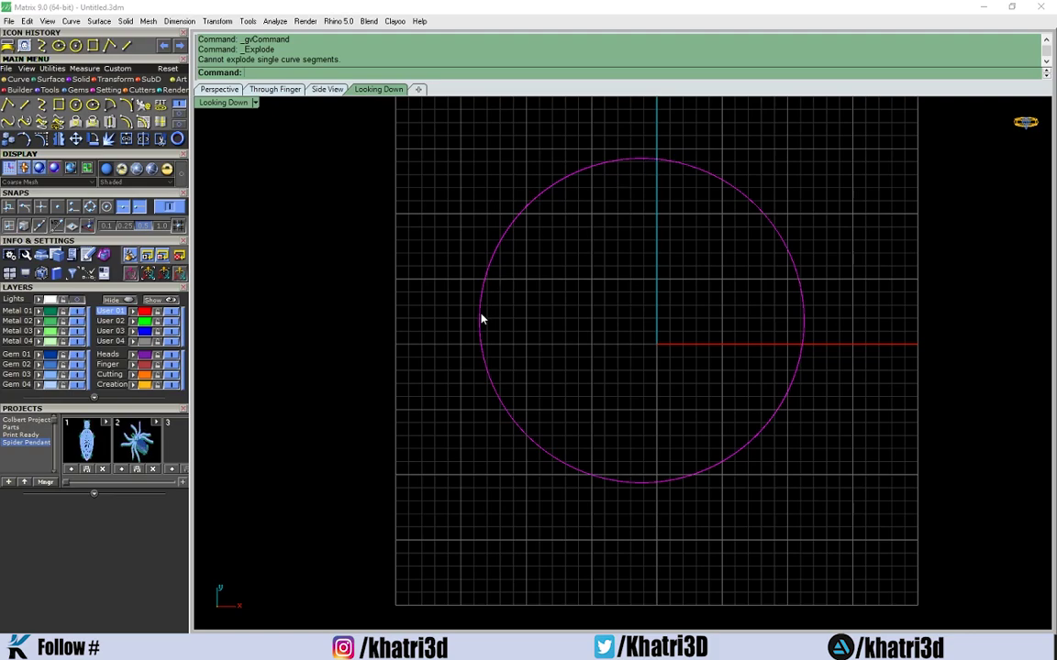
left_click(643, 486)
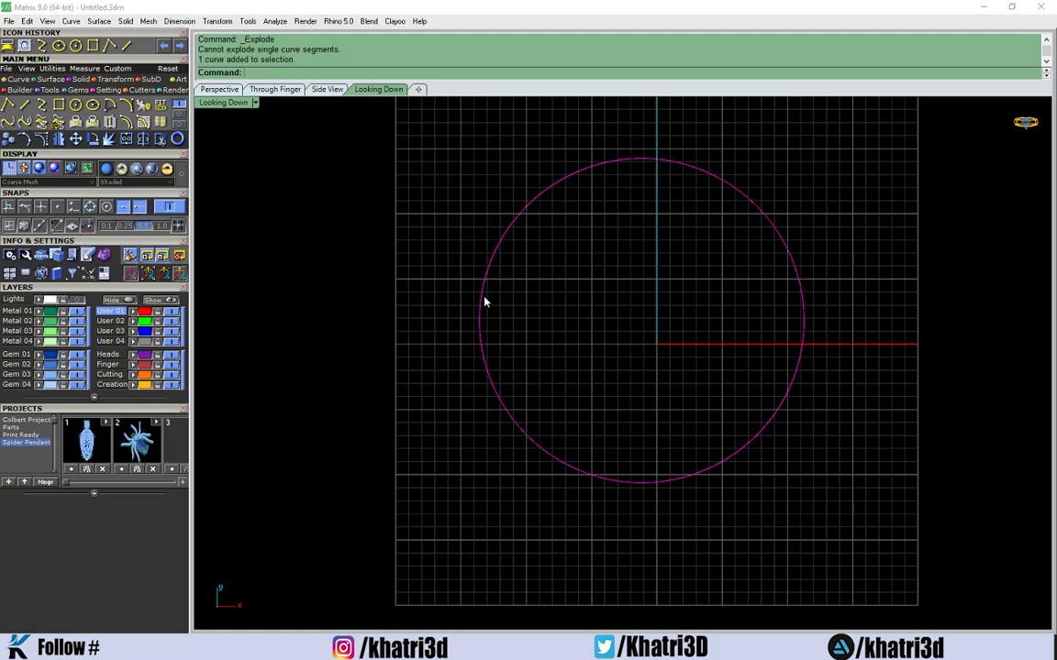
left_click_drag(654, 323, 403, 150)
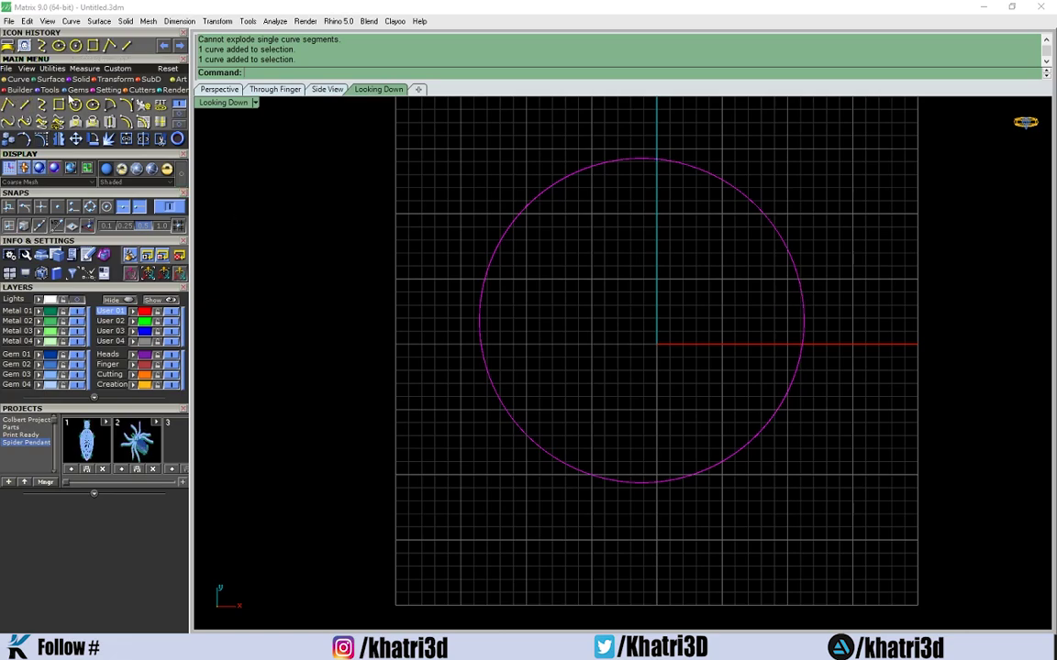
Step: Draw a smaller circle, move it onto the big circle's lower right, and select both
left_click(73, 101)
left_click(642, 321)
left_click(672, 394)
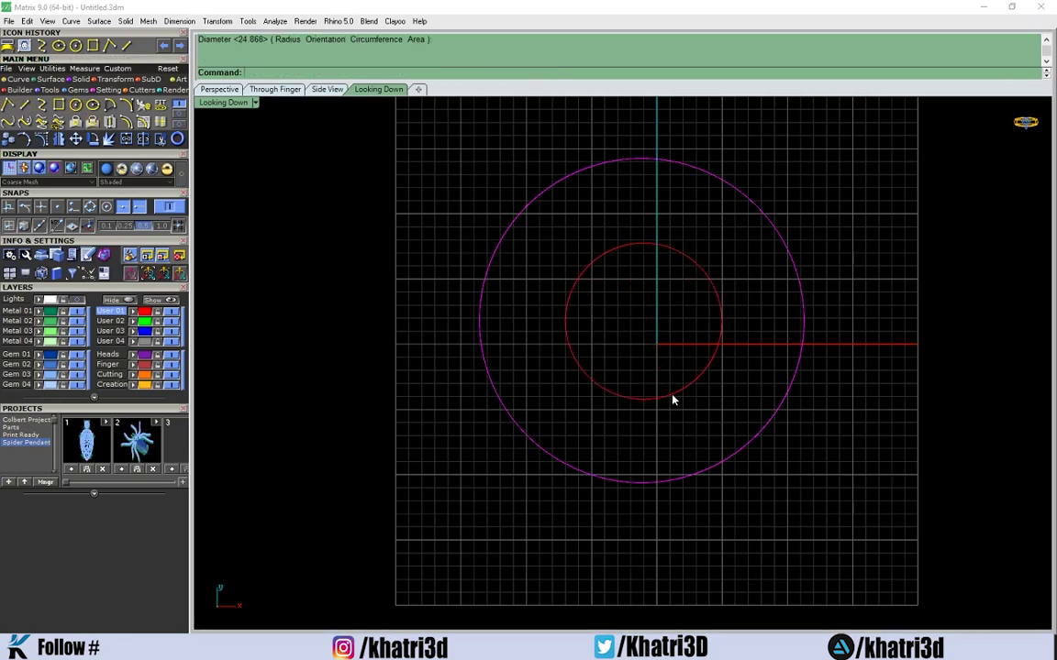
left_click_drag(694, 387, 831, 456)
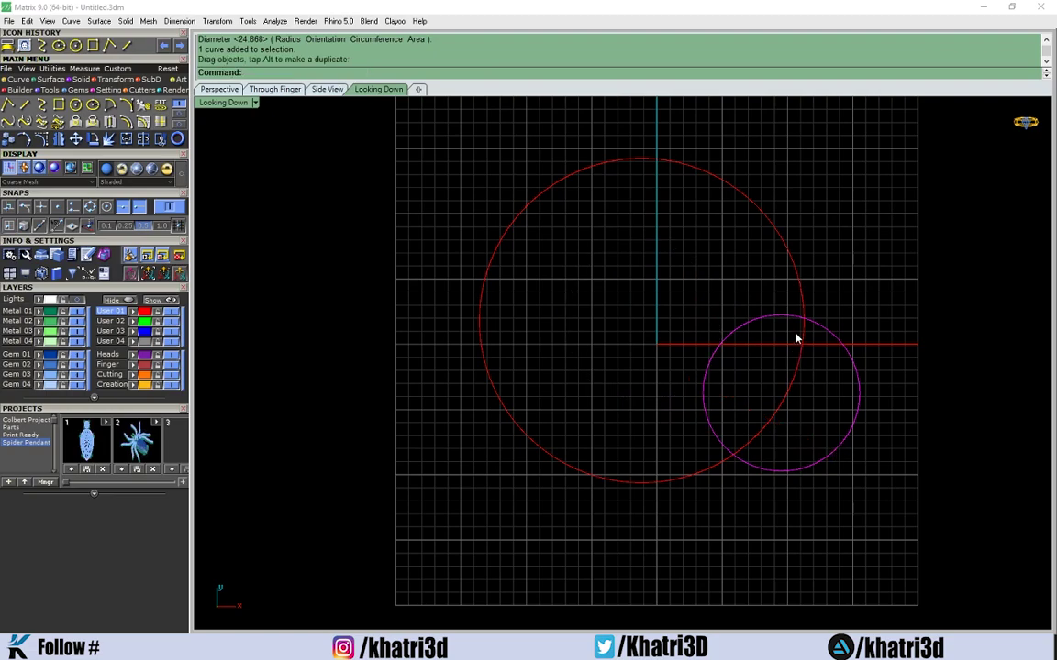
left_click(792, 390)
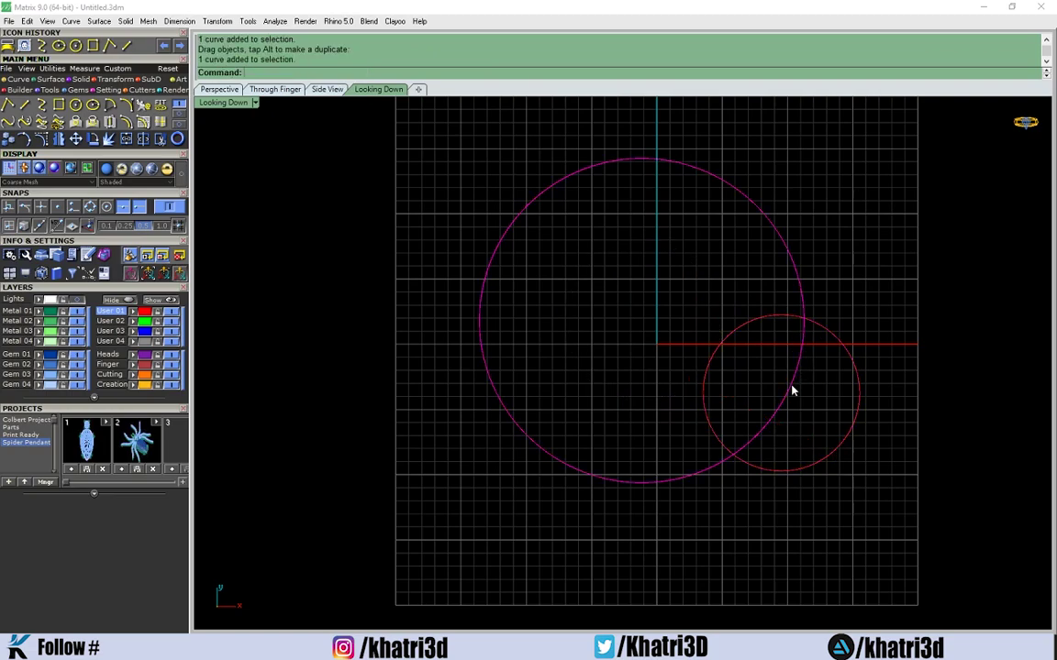
left_click_drag(894, 539, 546, 281)
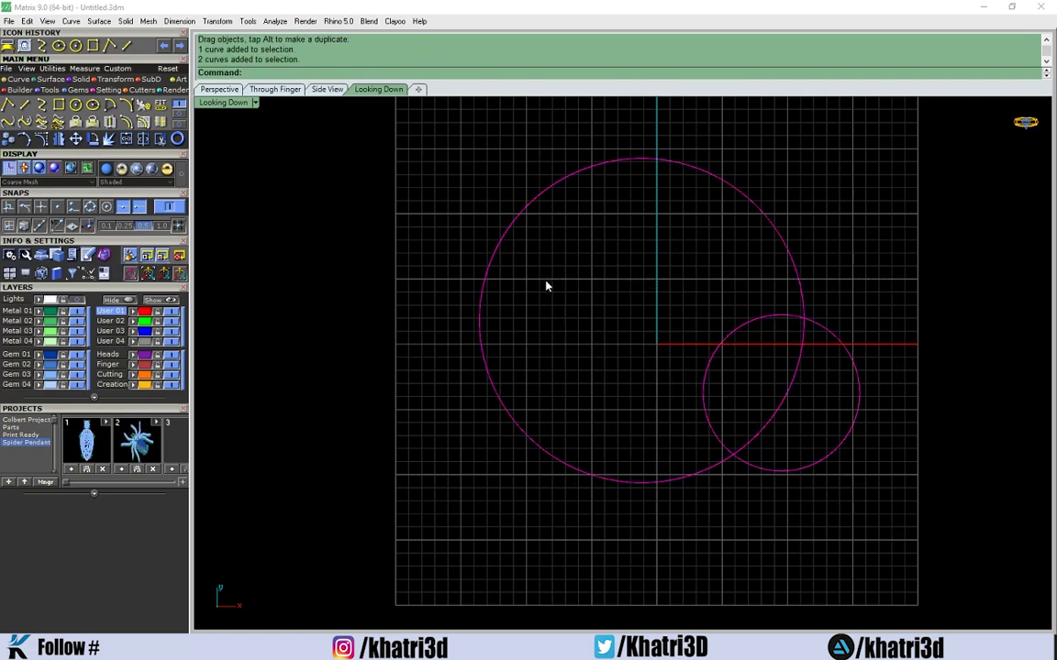
Step: Trim away each circle's arc lying inside the other
left_click(159, 140)
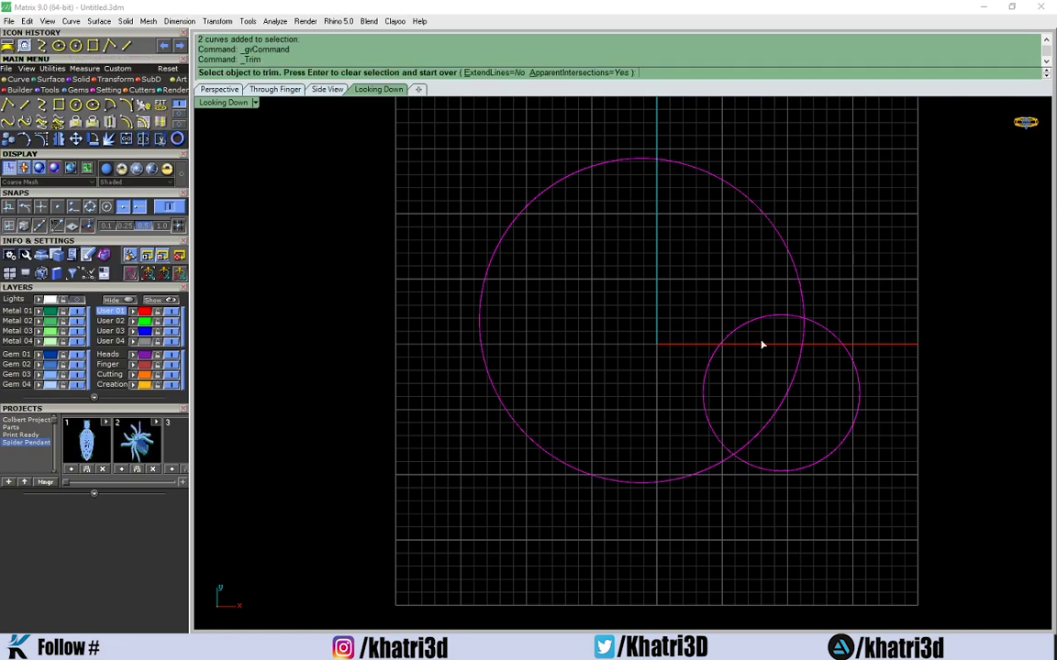
left_click(787, 402)
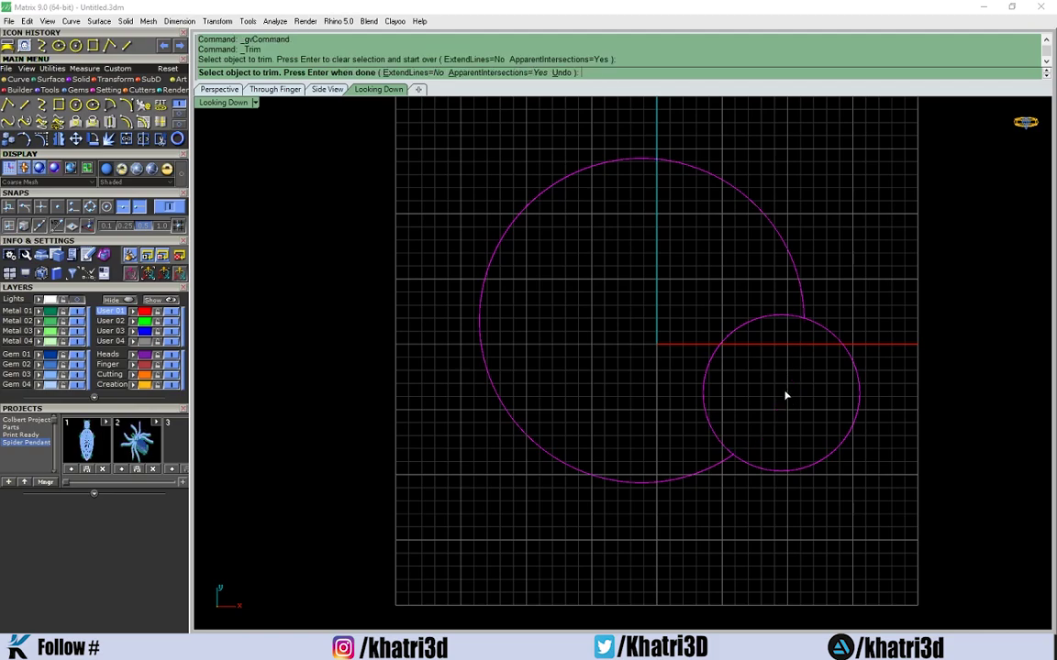
left_click(718, 358)
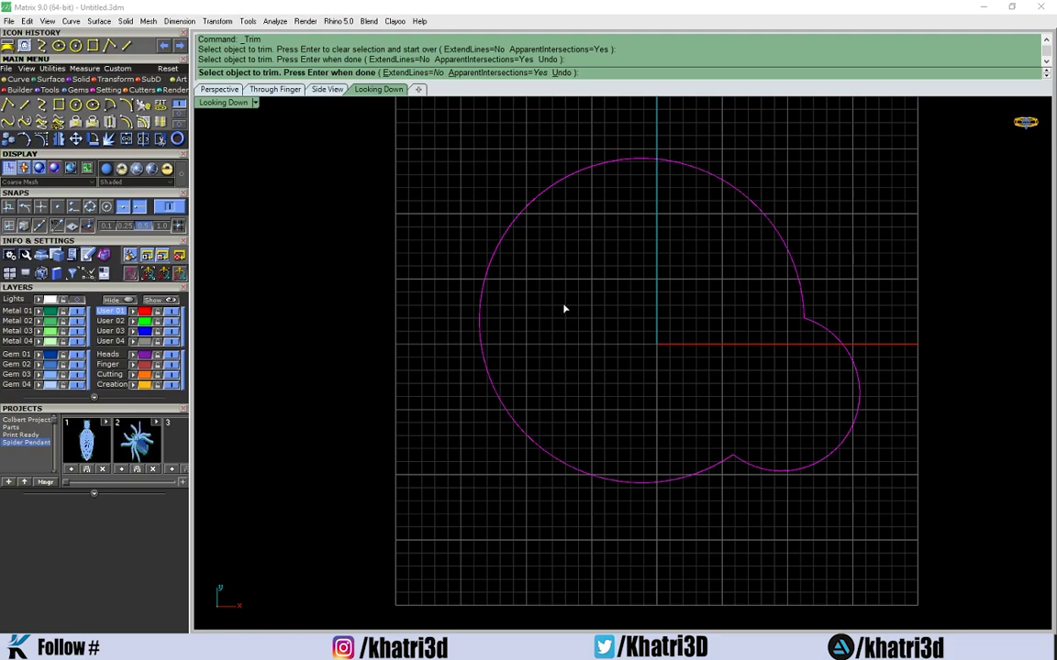
key("Return")
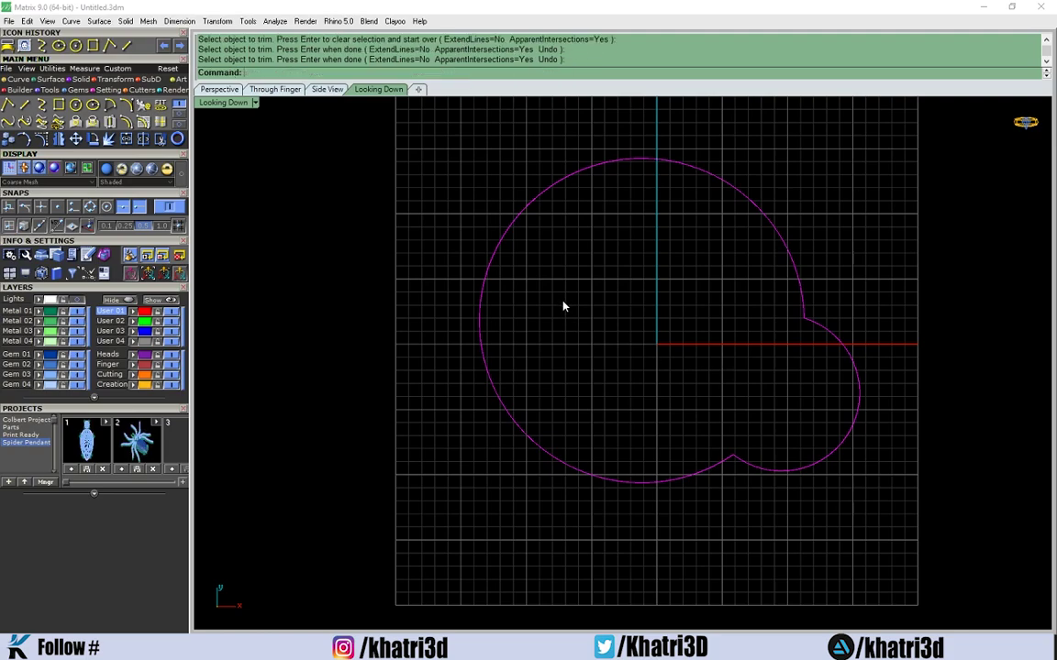
Step: Retry a trim on the outer arc, then select the combined outline and delete it
left_click(803, 323)
left_click(711, 474)
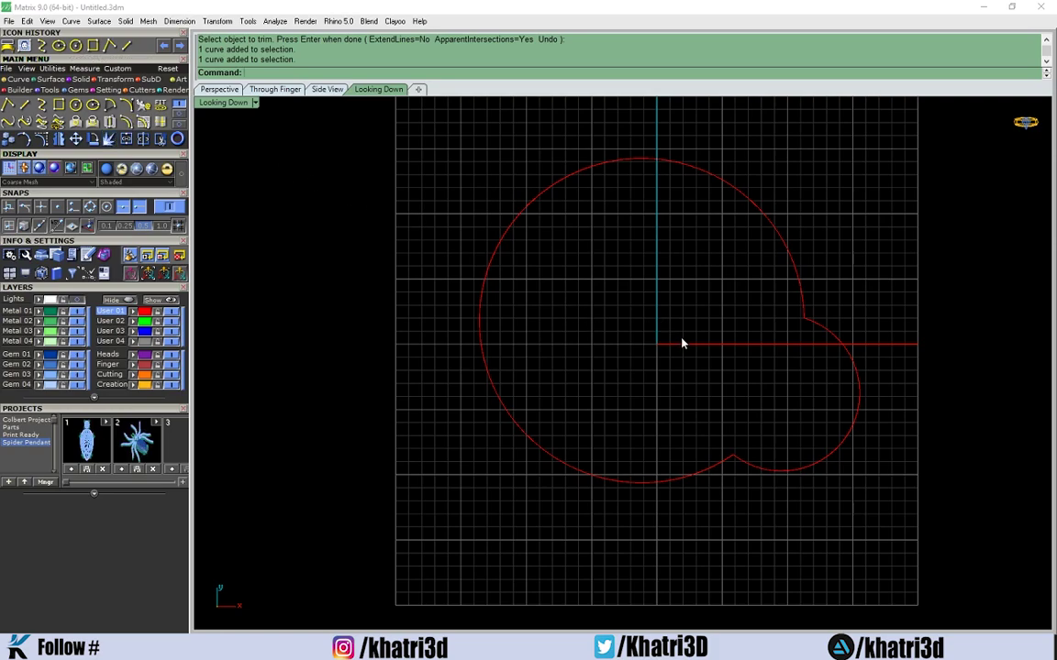
key("Return")
key("Return")
left_click(795, 267)
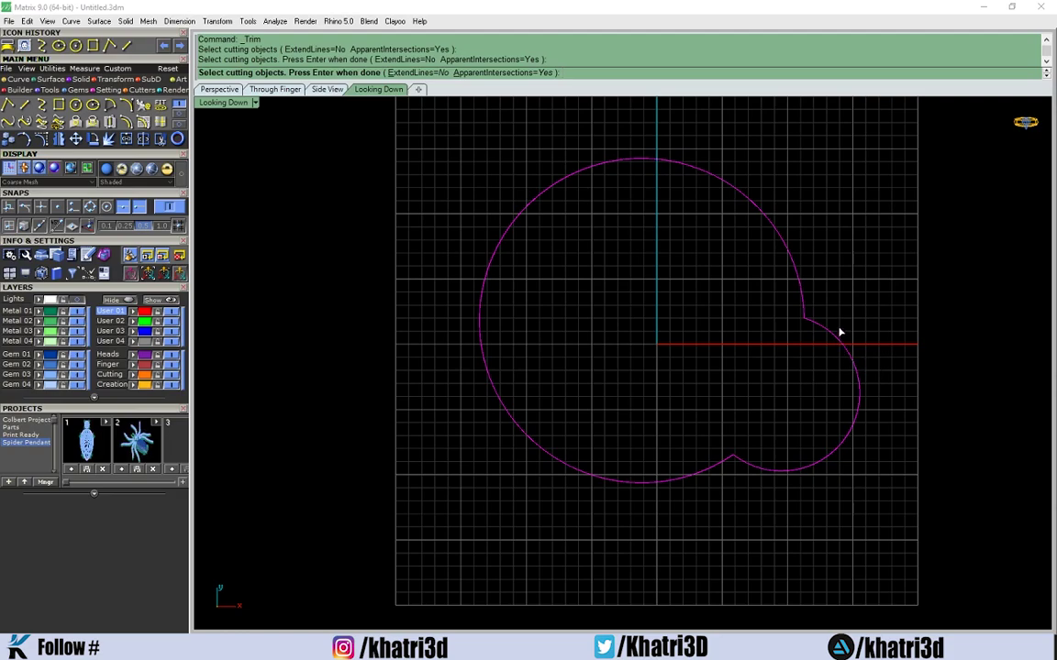
key("Escape")
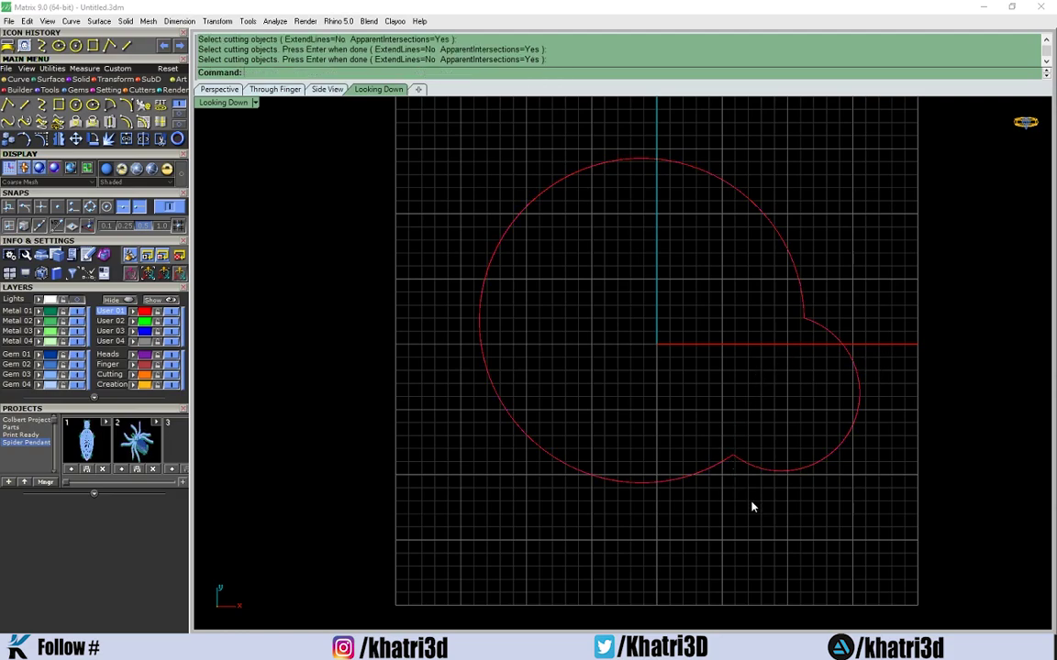
left_click_drag(752, 502, 579, 401)
key("Delete")
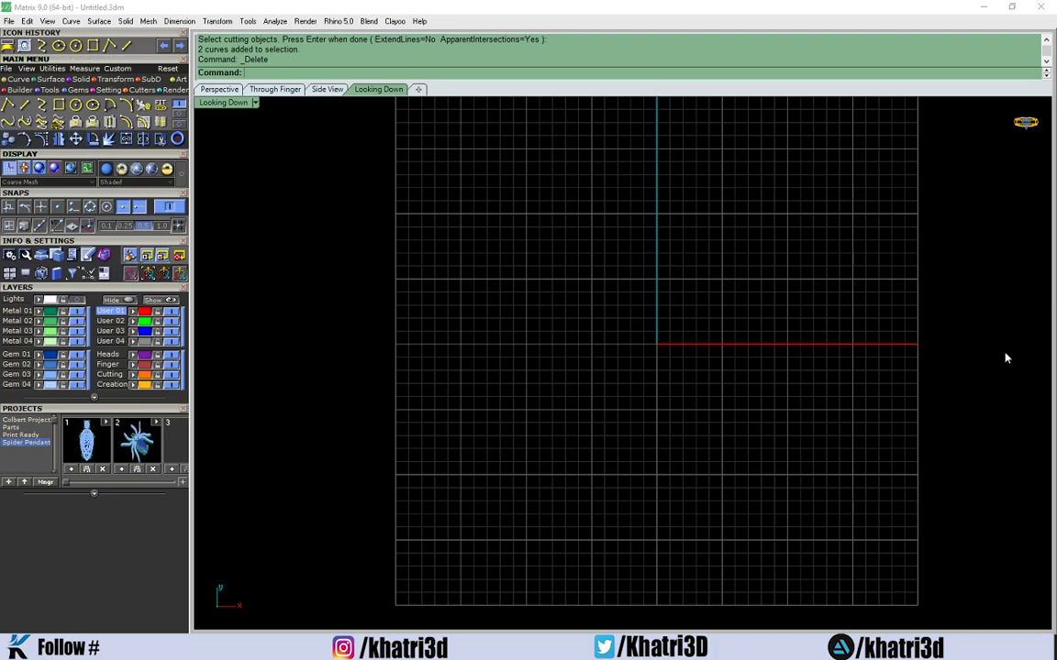
scroll(605, 310, "down", 2)
scroll(614, 309, "up", 3)
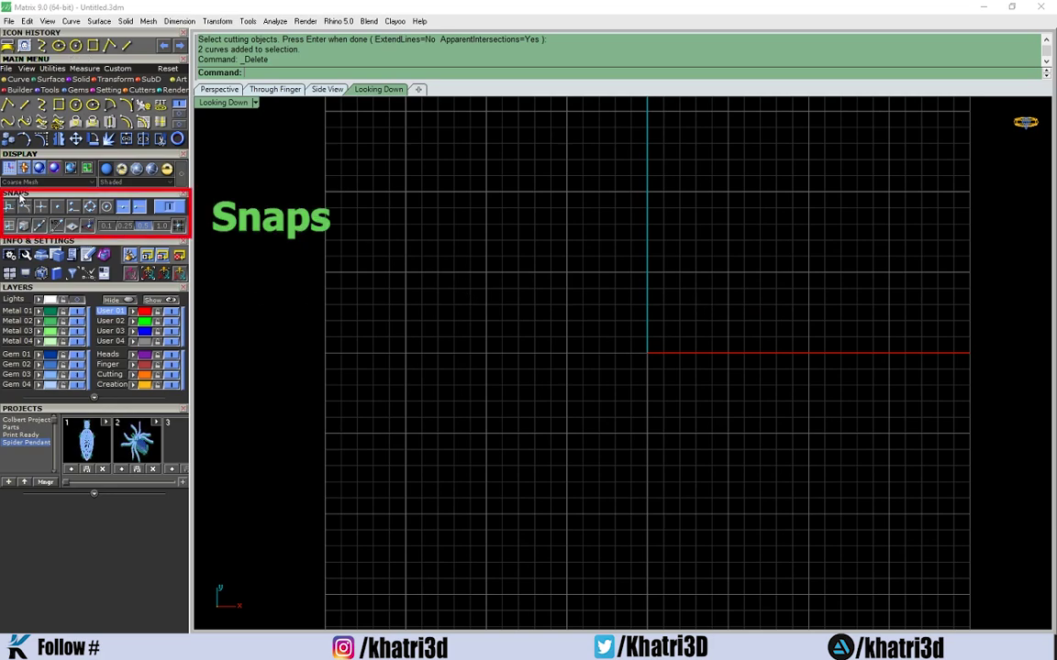
scroll(535, 267, "down", 2)
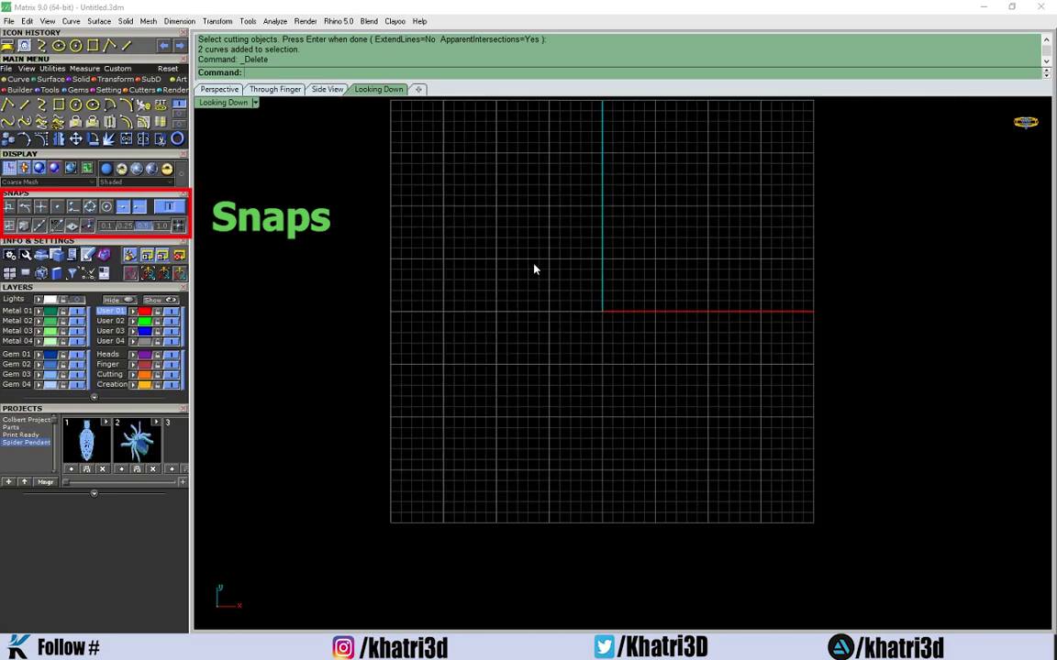
scroll(555, 316, "up", 2)
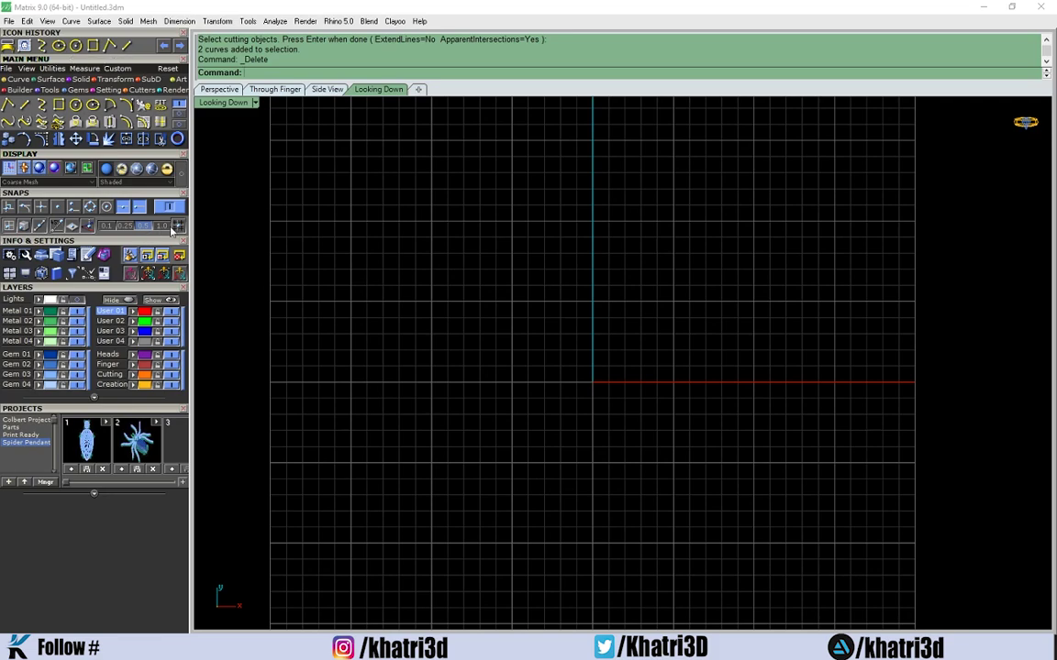
scroll(630, 314, "up", 1)
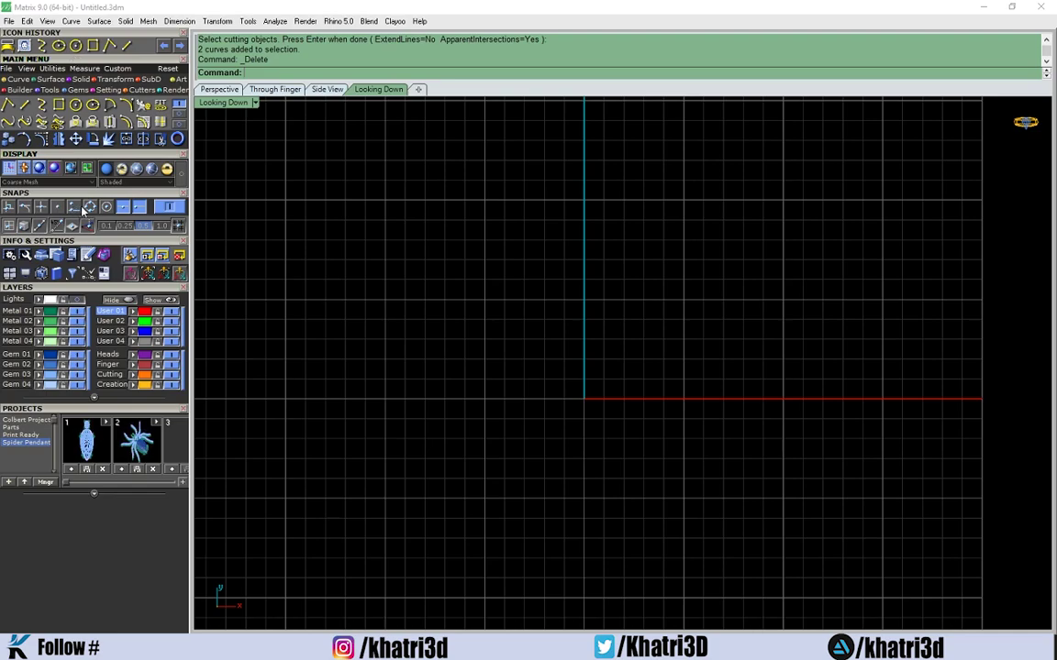
scroll(537, 325, "down", 5)
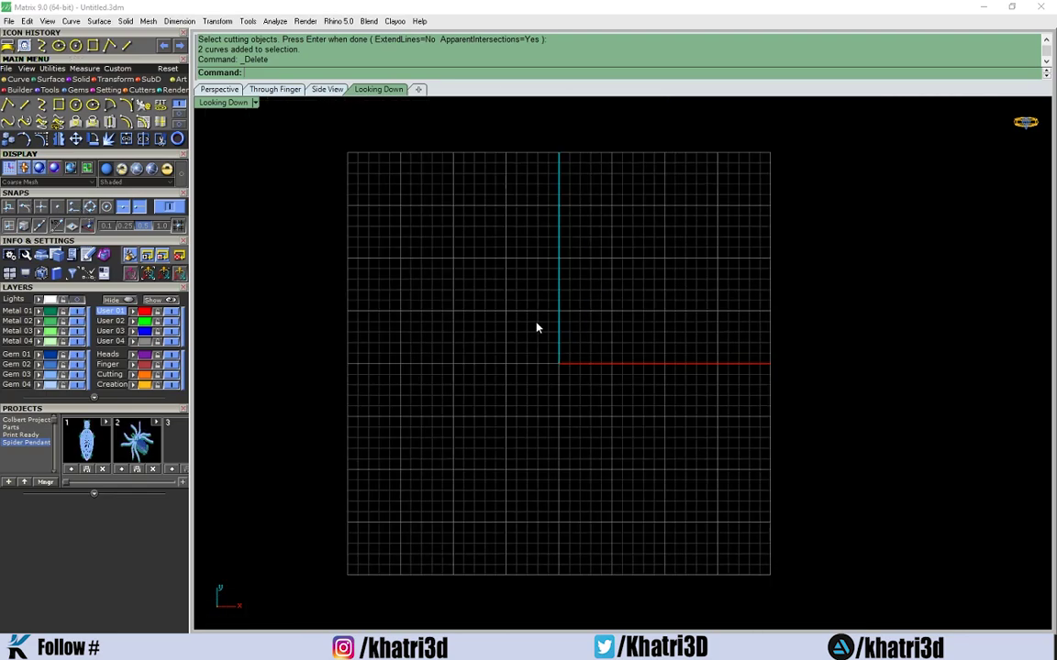
scroll(539, 325, "up", 5)
scroll(537, 320, "down", 2)
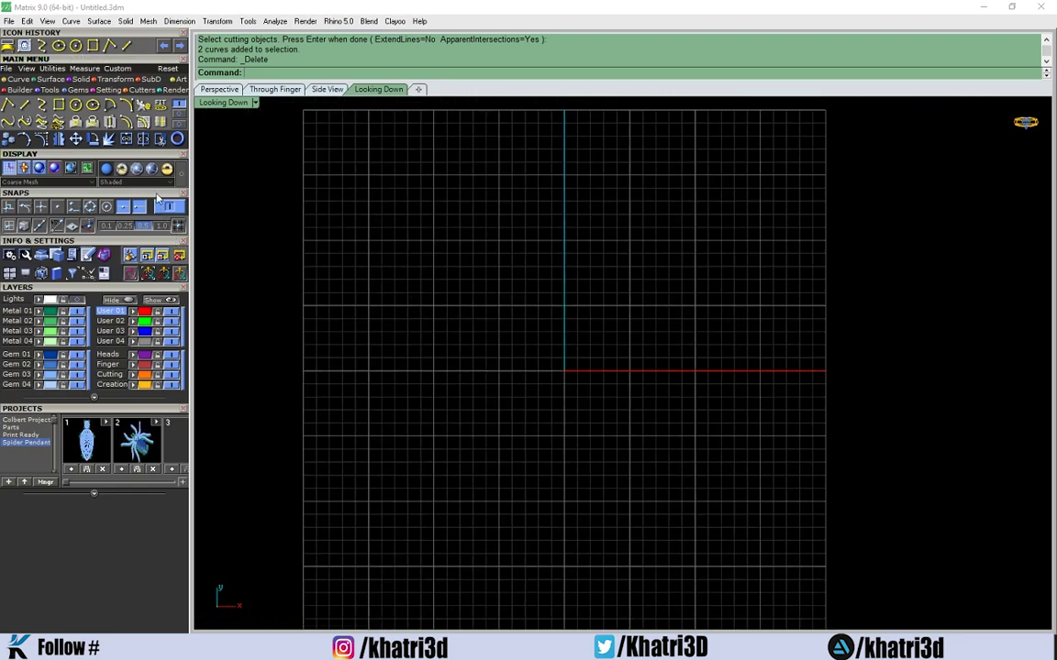
scroll(400, 291, "up", 2)
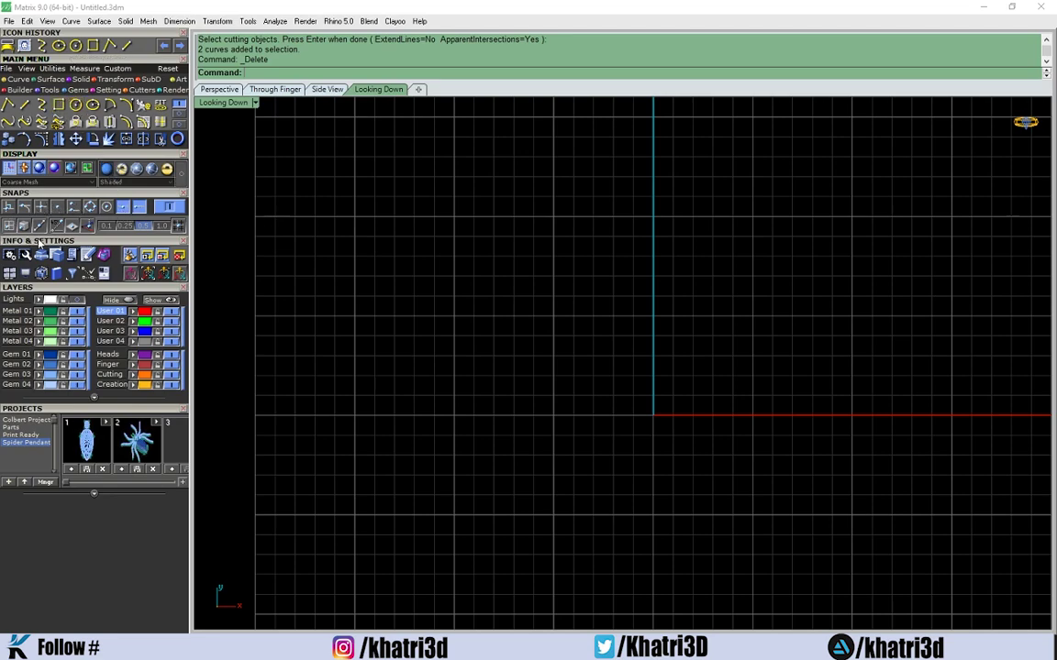
scroll(625, 390, "up", 3)
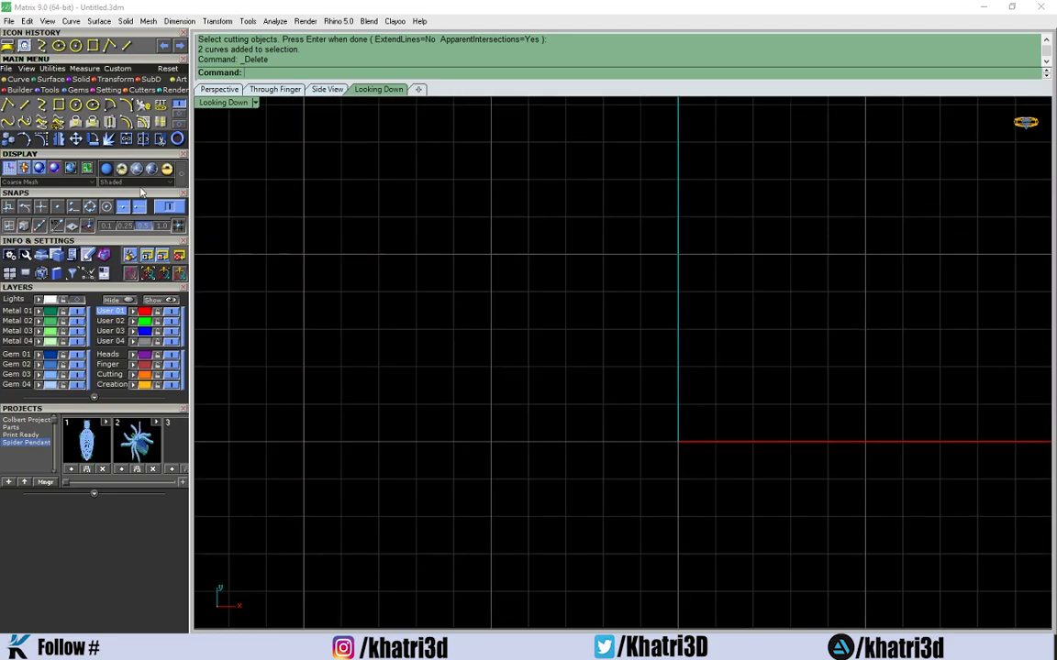
Step: Draw a three-point U-shaped interpolated curve
left_click(42, 104)
left_click(445, 316)
left_click(579, 418)
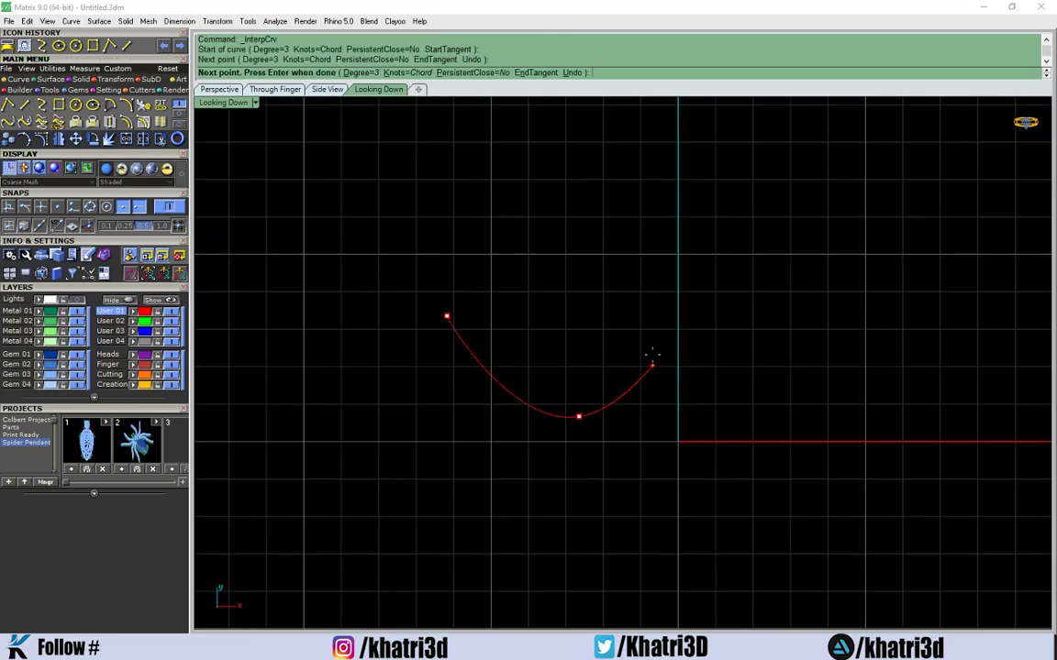
left_click(630, 289)
right_click(834, 403)
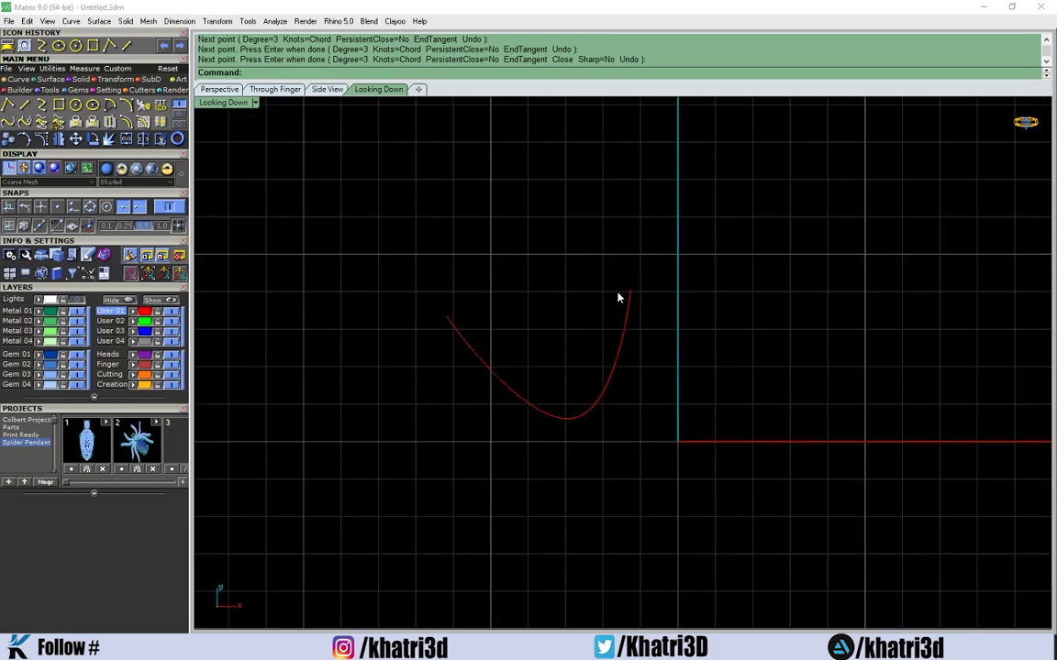
Step: Add a five-point interpolated curve from the first curve's end, then shift both up-left
scroll(639, 300, "up", 3)
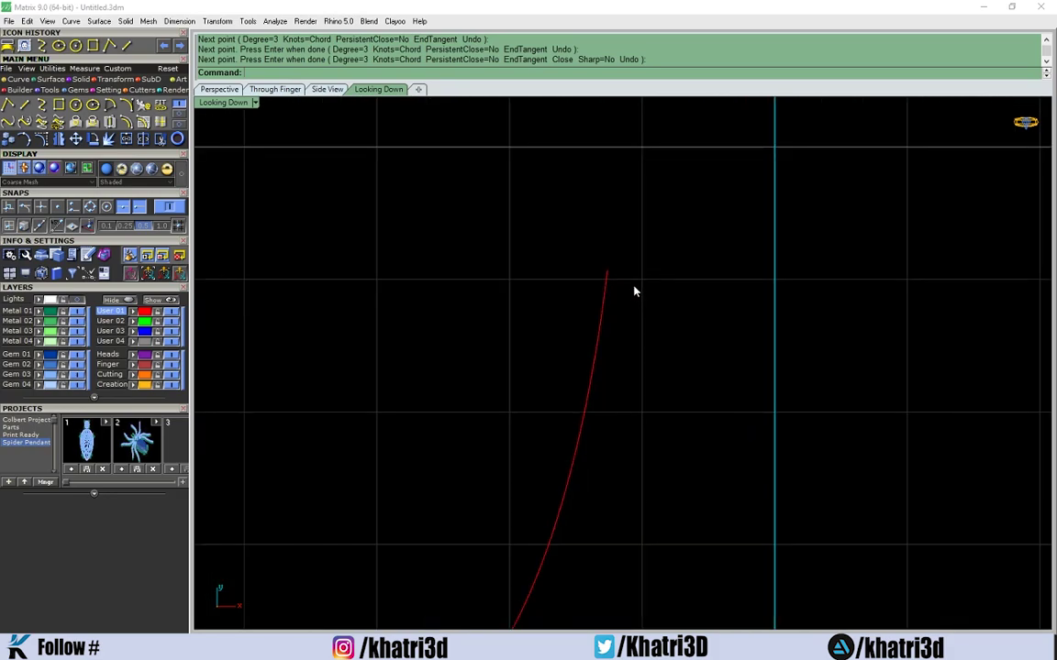
key("Return")
key("Return")
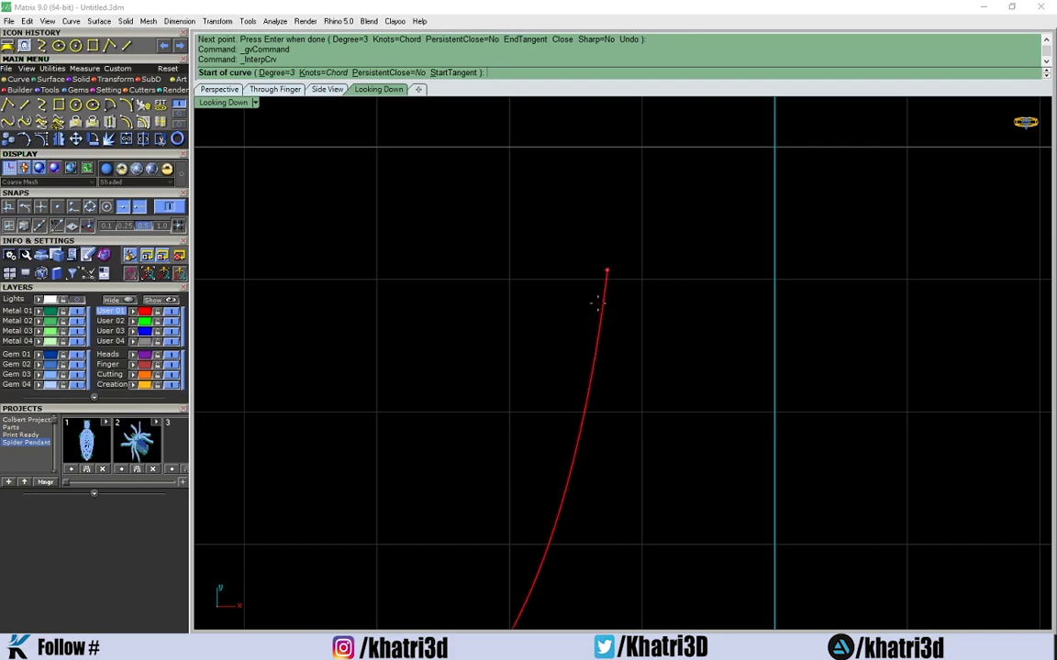
scroll(632, 358, "down", 5)
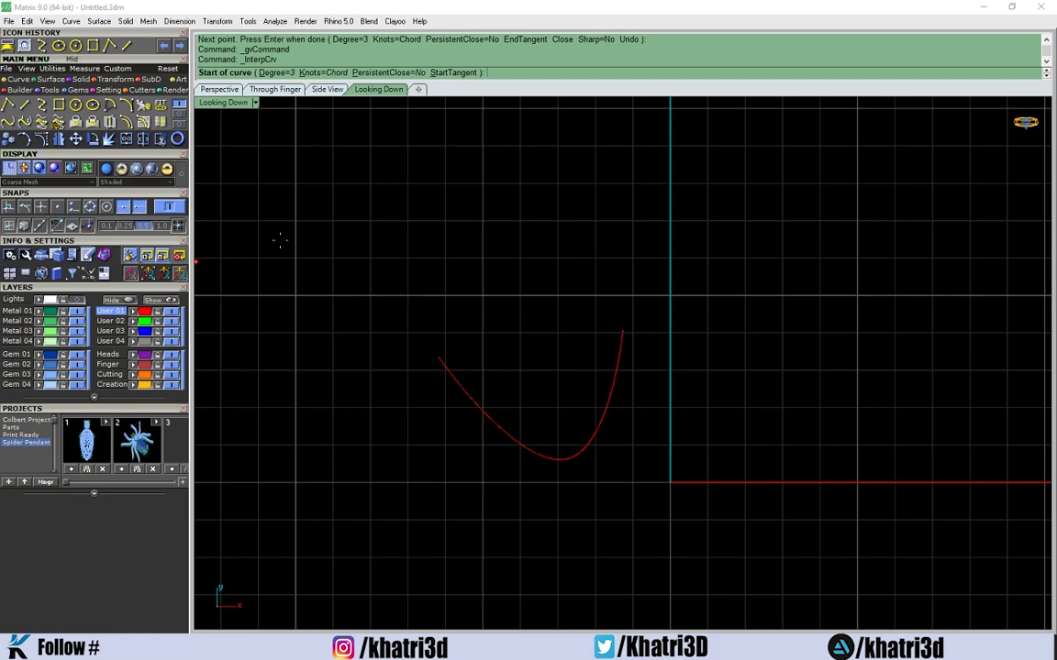
left_click(622, 331)
left_click(651, 300)
left_click(777, 374)
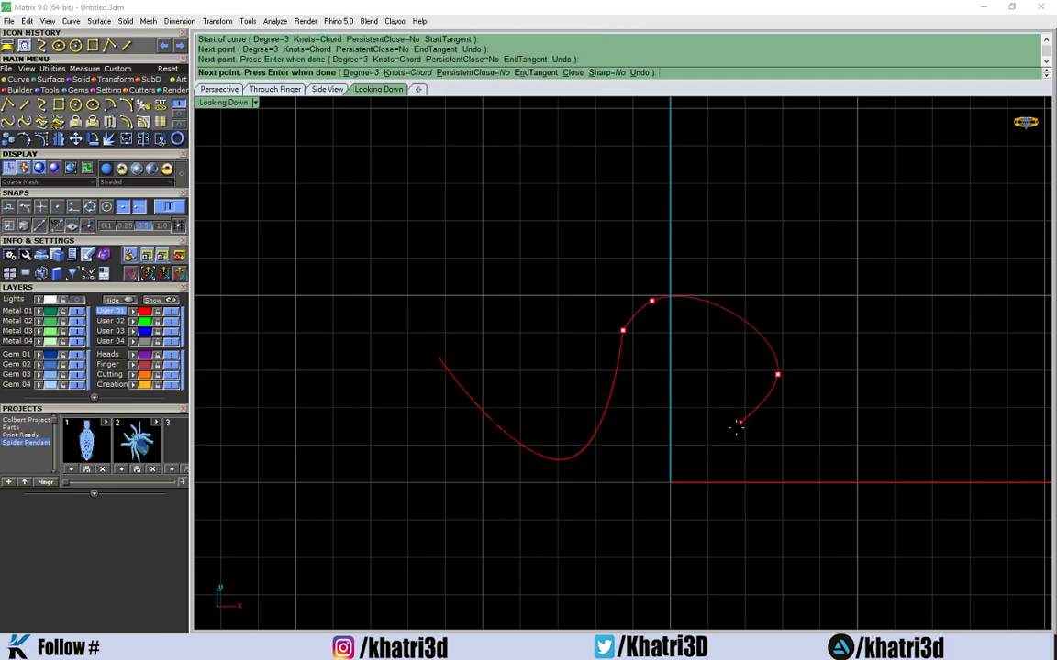
left_click(727, 440)
left_click(751, 519)
key("Return")
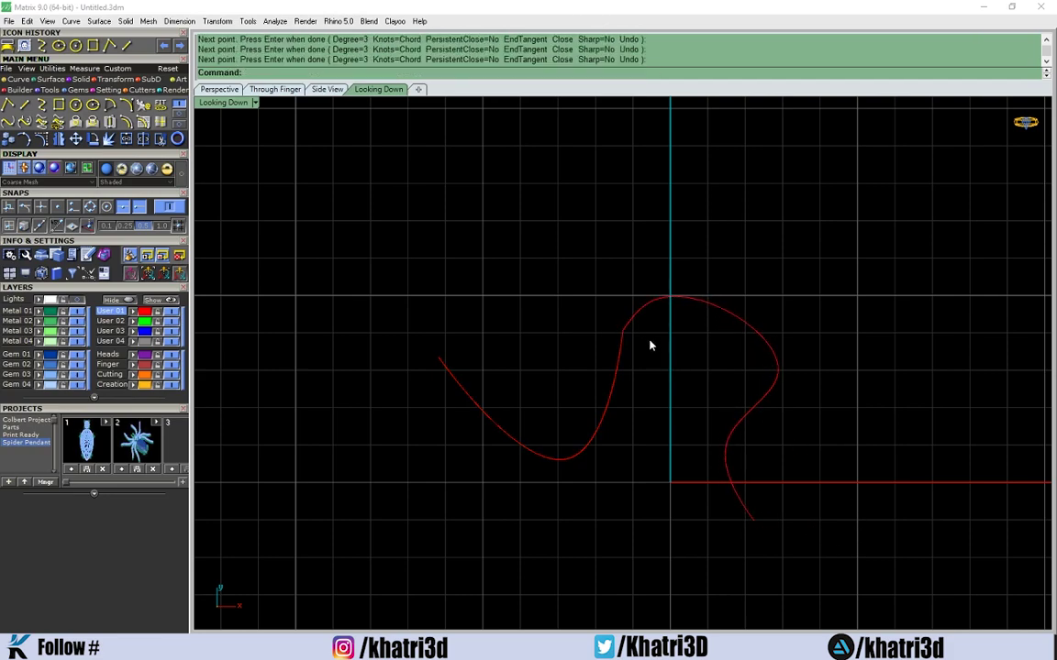
left_click_drag(649, 345, 593, 295)
left_click_drag(624, 347, 611, 290)
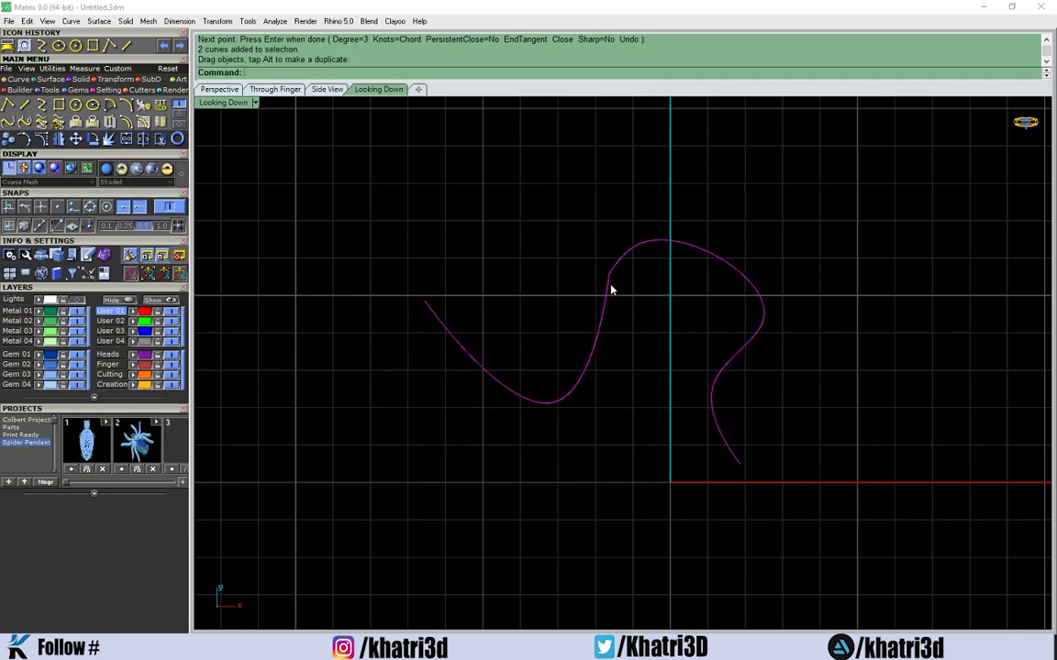
Step: Turn on the Near and Point object snaps
left_click(73, 206)
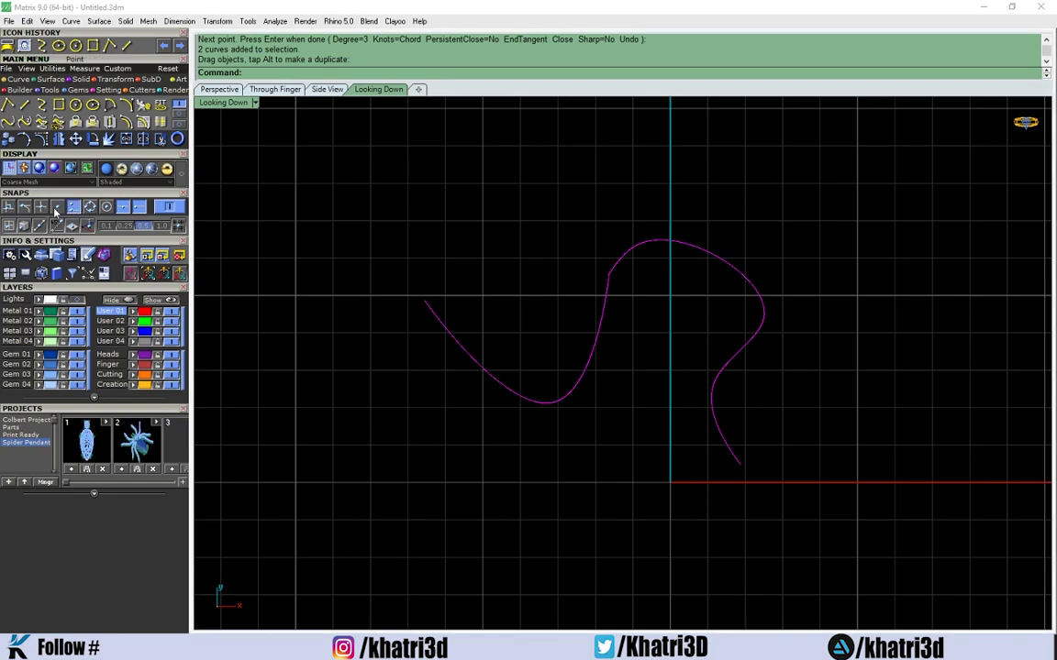
left_click(57, 206)
left_click(59, 207)
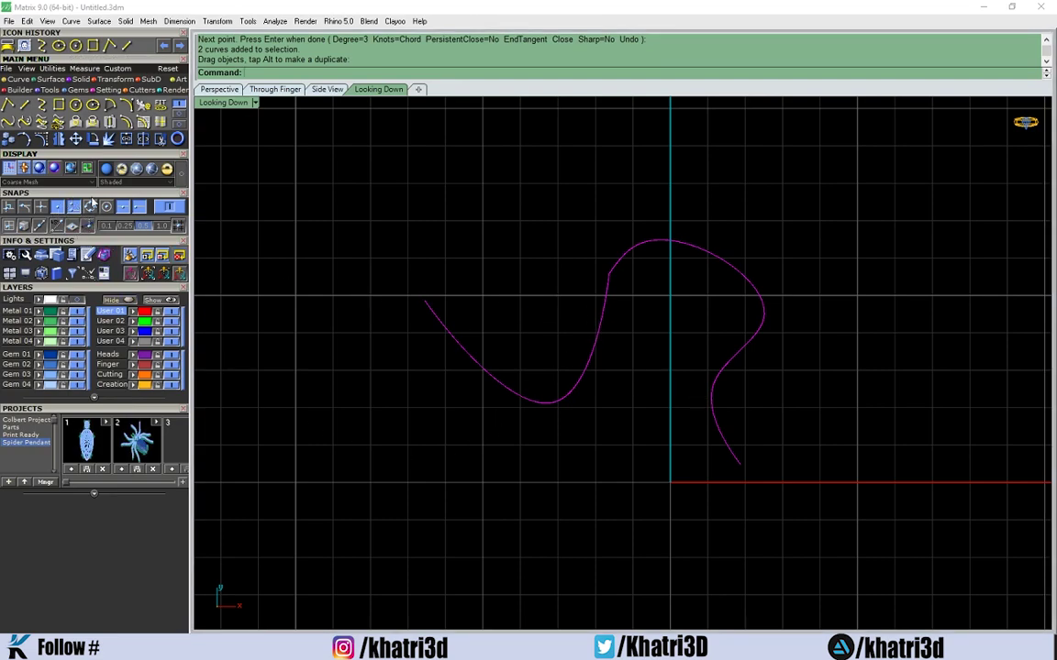
Step: Draw a four-point interpolated curve starting on the first curve, then delete all curves
left_click(43, 104)
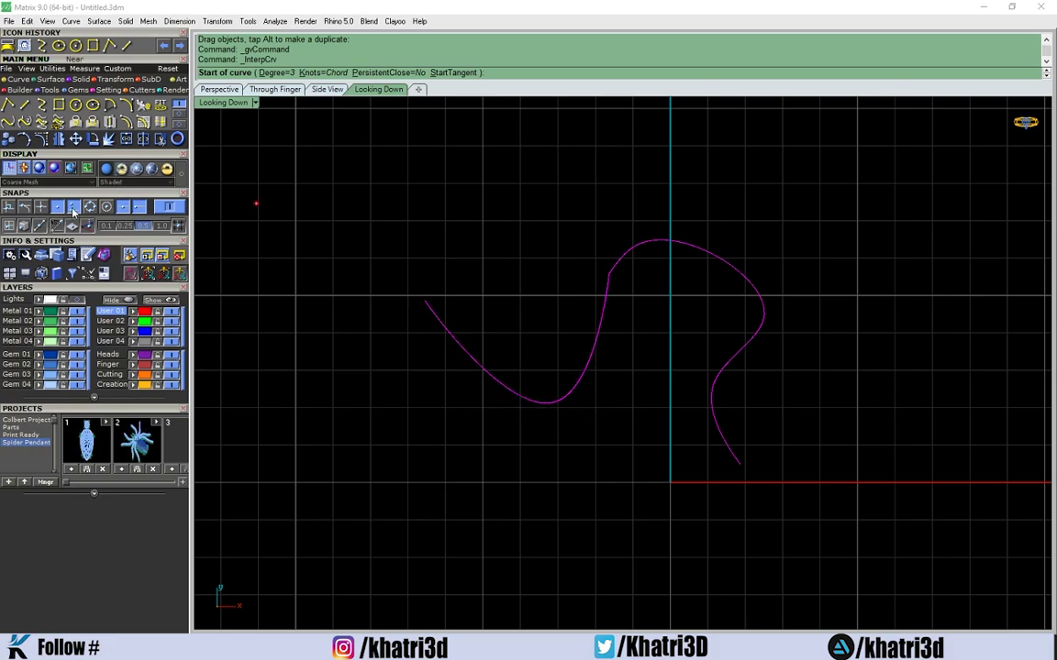
left_click(460, 347)
left_click(419, 415)
left_click(441, 489)
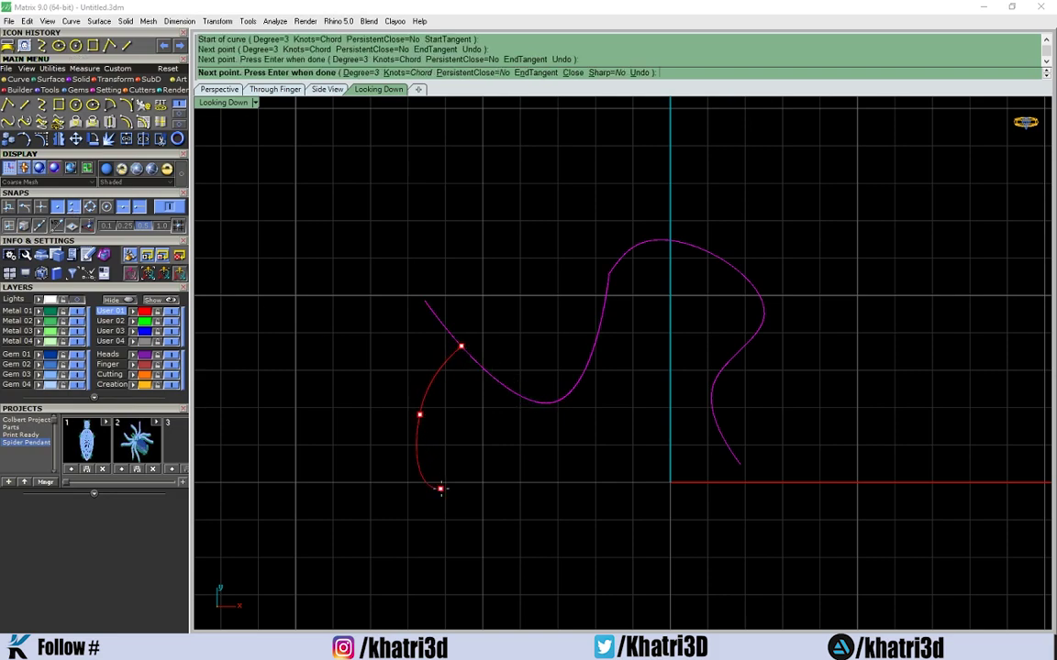
left_click(509, 509)
key("Return")
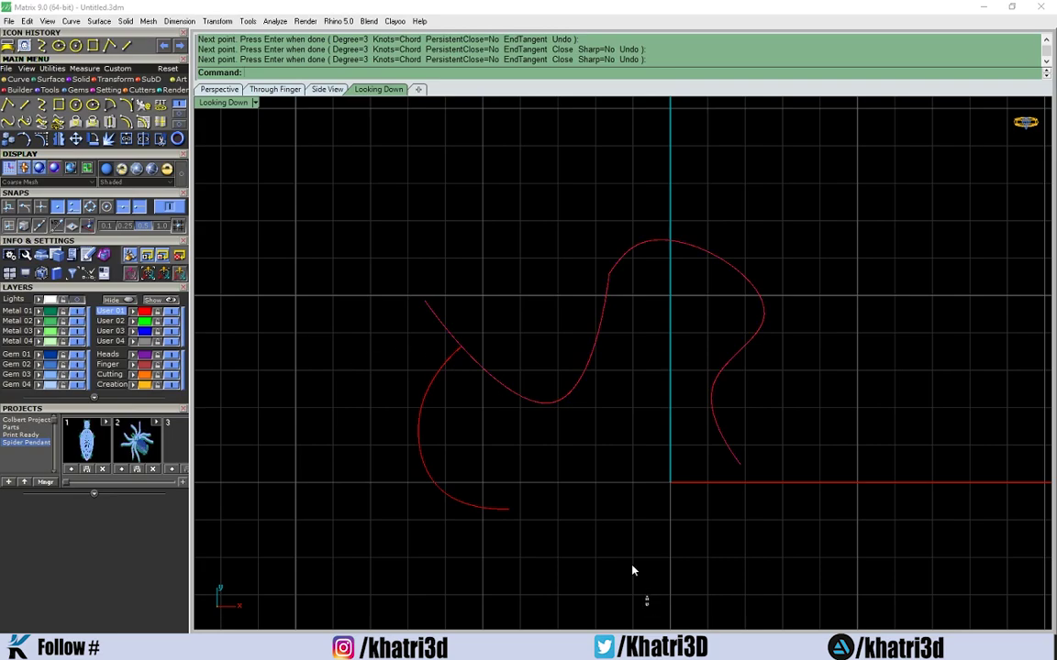
key("ctrl+a")
key("Delete")
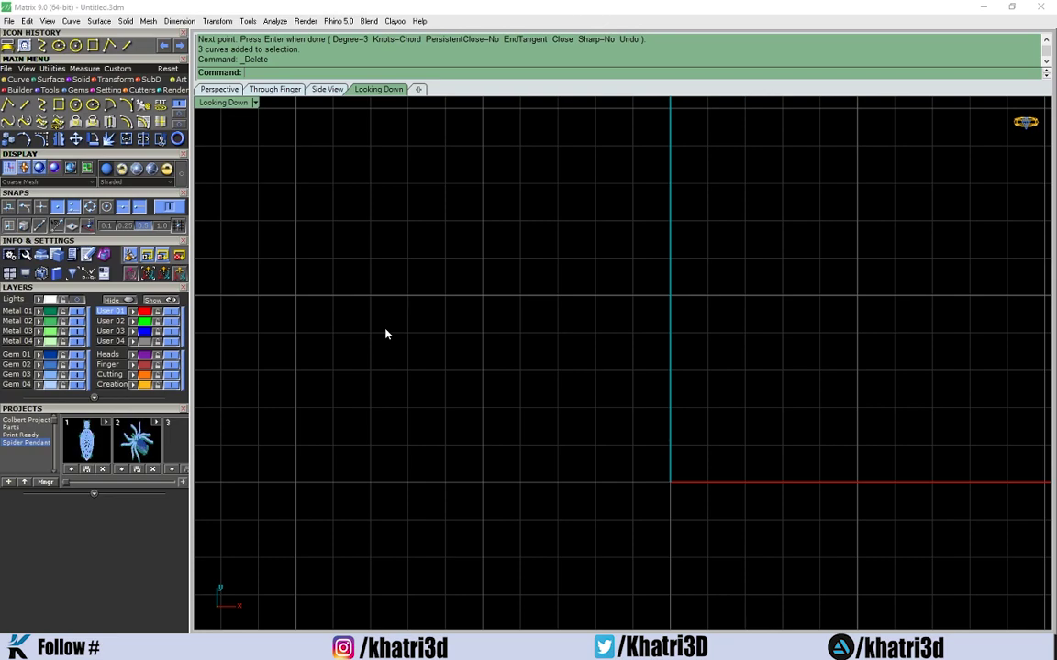
Step: Draw a circle of diameter 11.990 near the origin and move it down and right
scroll(353, 161, "down", 3)
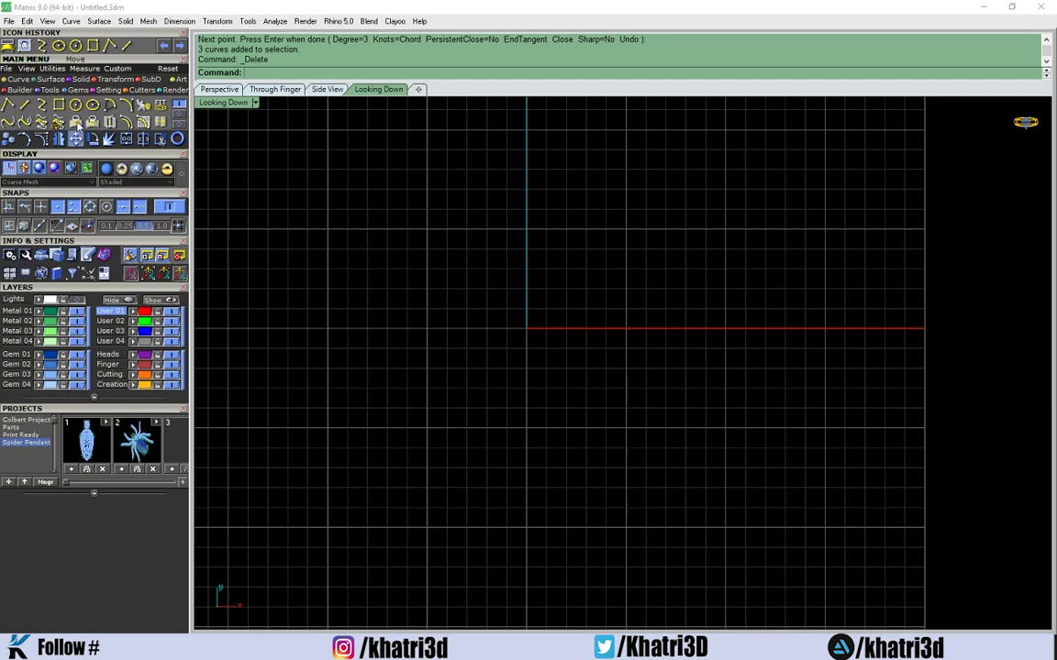
left_click(75, 104)
left_click(502, 313)
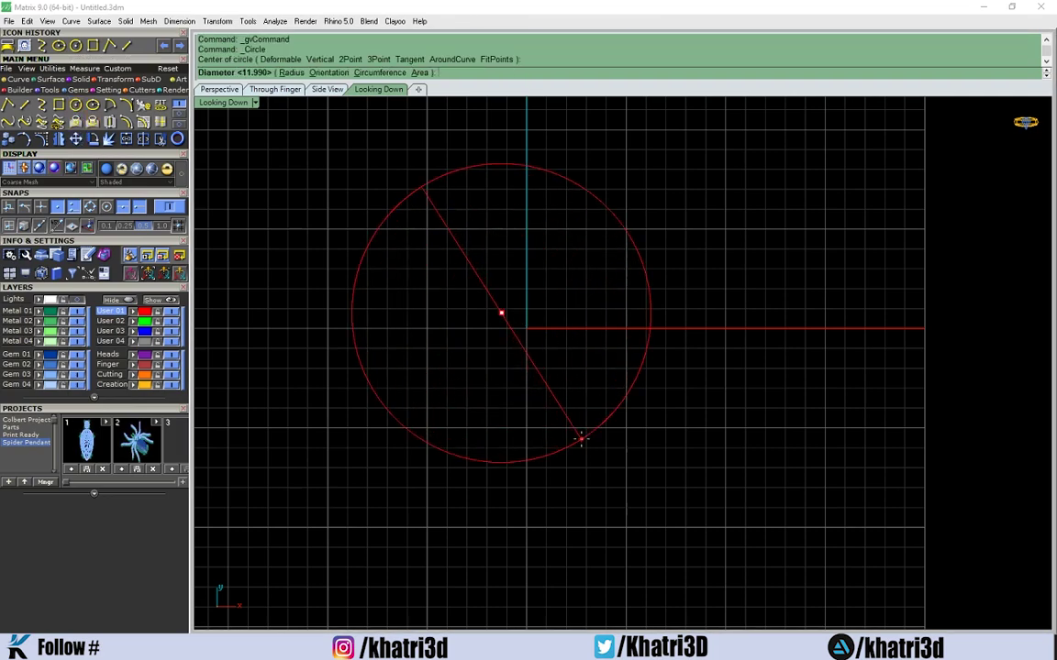
left_click(581, 438)
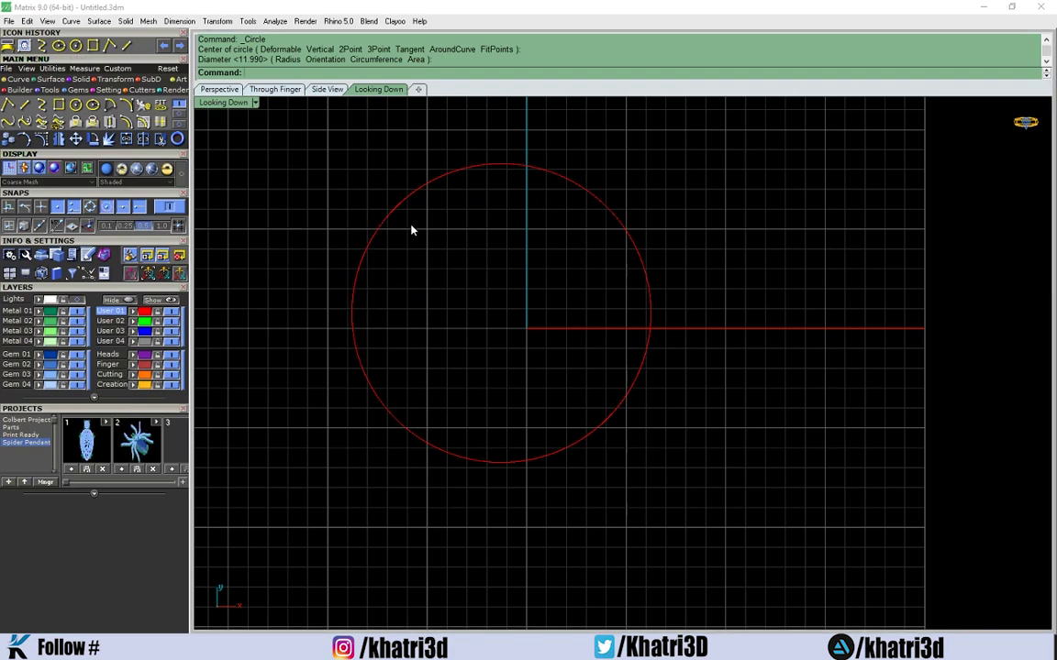
left_click_drag(413, 204, 517, 309)
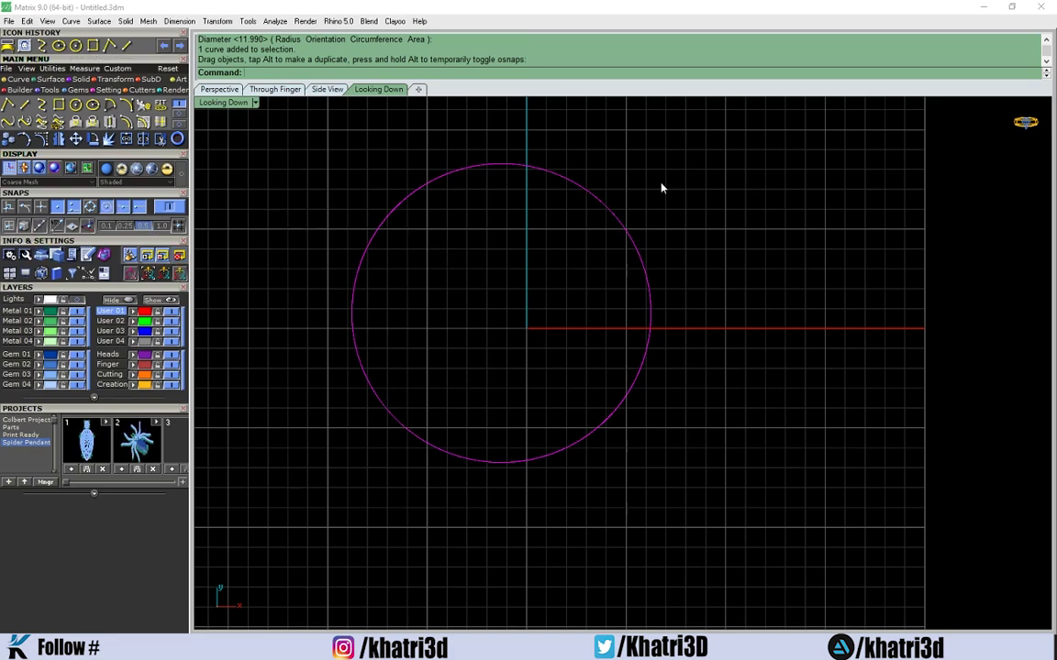
left_click_drag(611, 223, 906, 318)
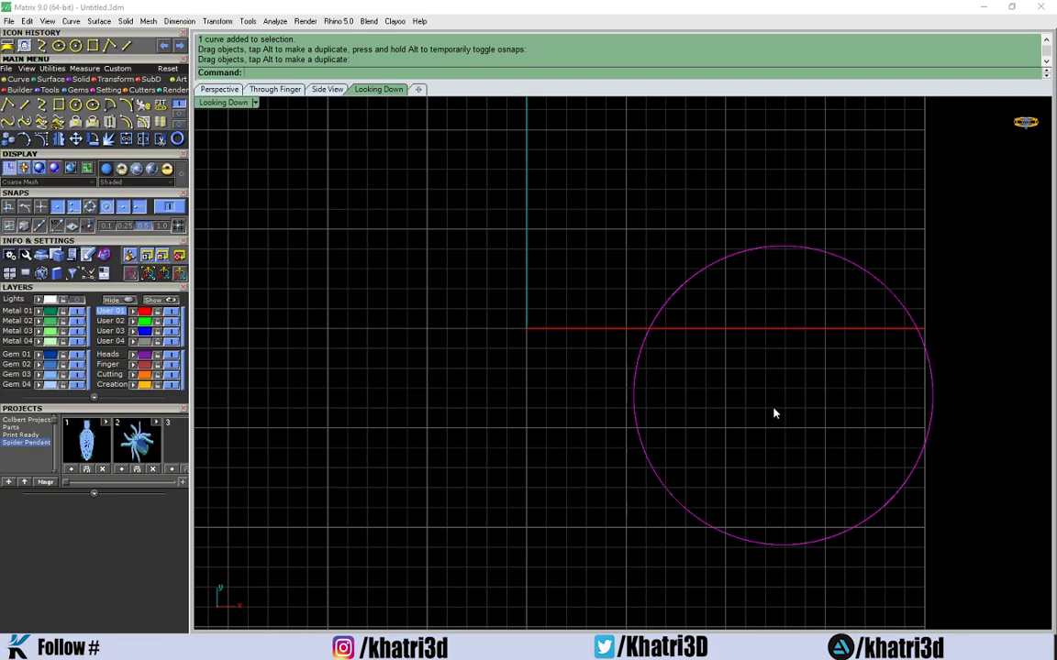
Step: Draw a concentric inner circle, then move both circles up and left near the origin
left_click(77, 106)
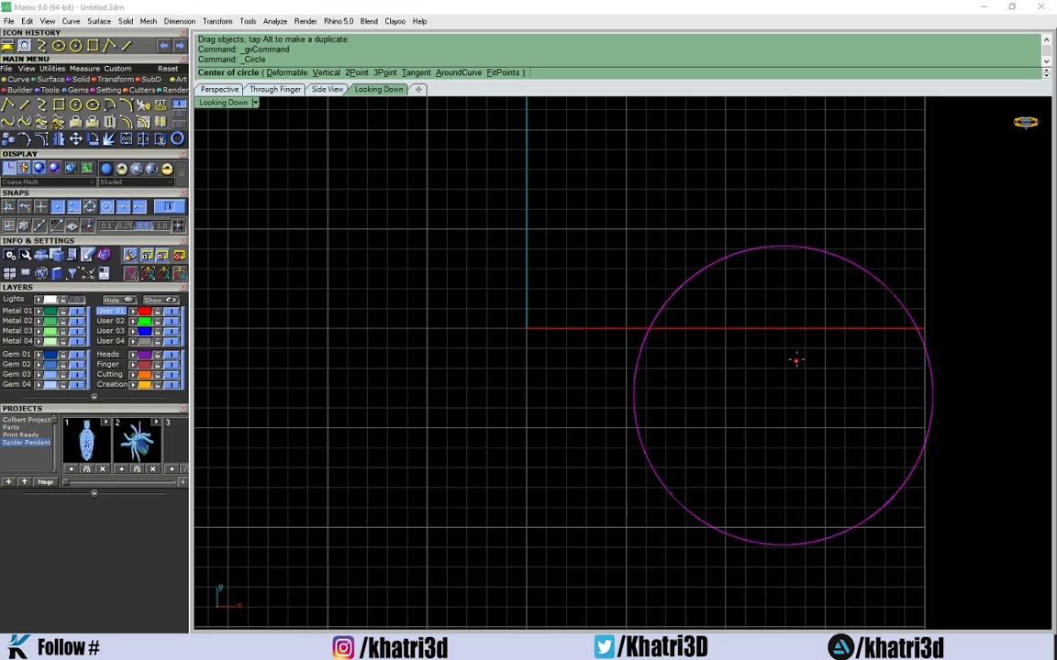
left_click(862, 275)
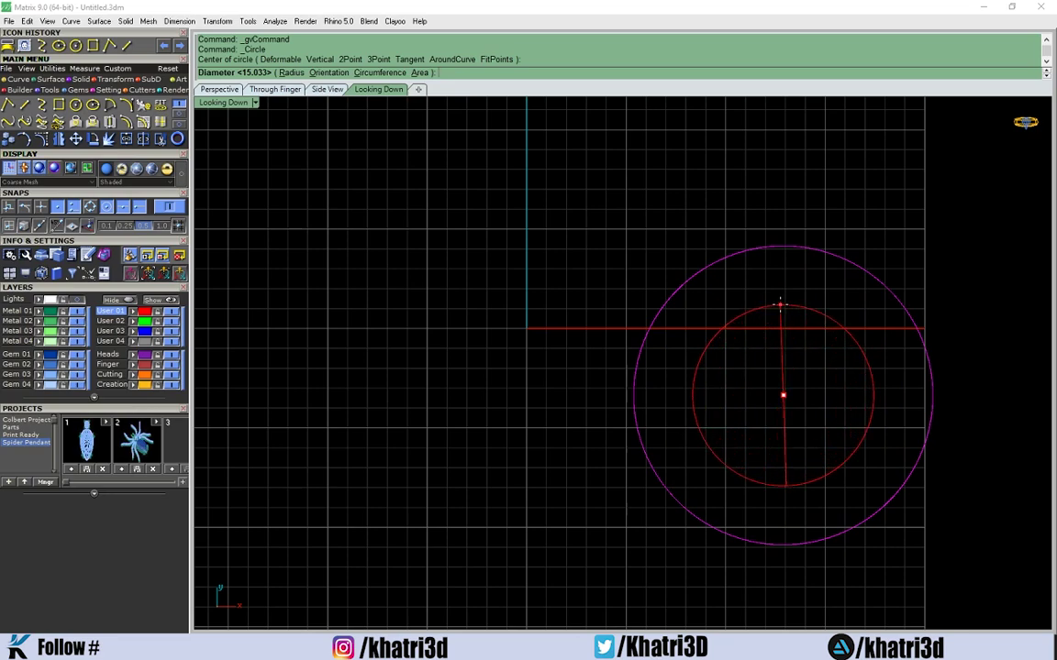
left_click(793, 290)
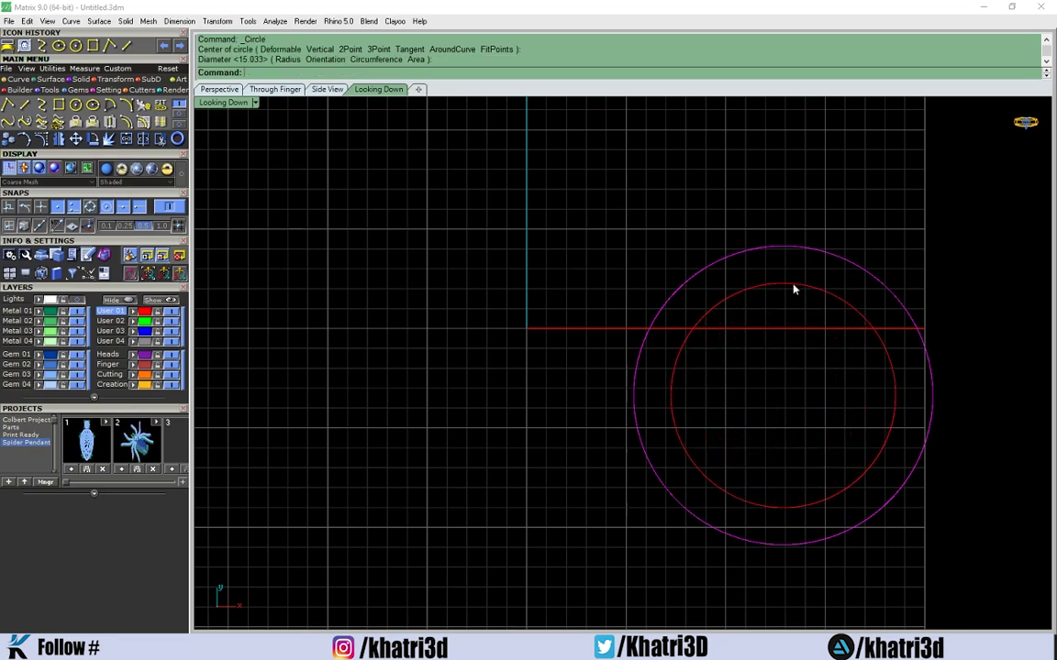
left_click_drag(901, 280, 826, 391)
left_click_drag(881, 351, 627, 309)
left_click(629, 324)
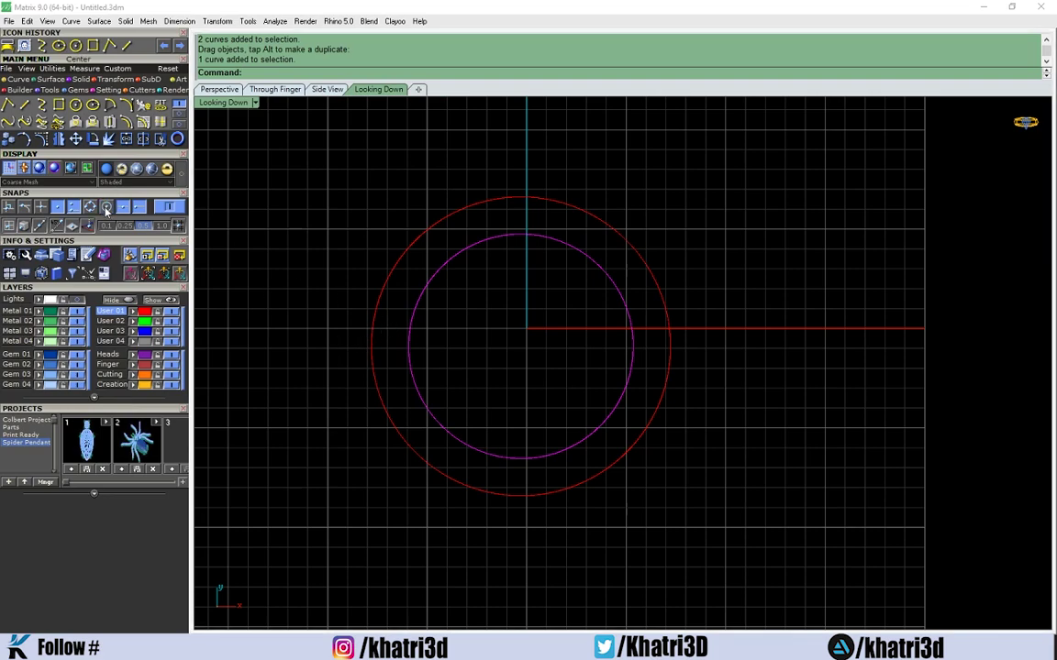
Step: With Center snap on, draw a 11.294-diameter circle on the shared centre
left_click(74, 107)
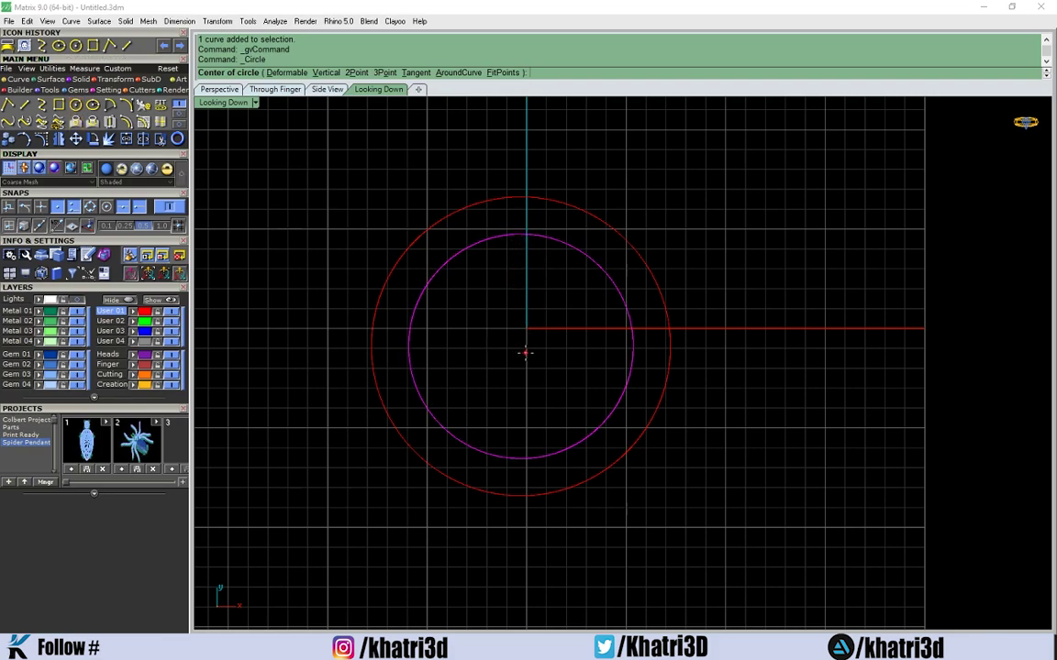
scroll(526, 347, "up", 5)
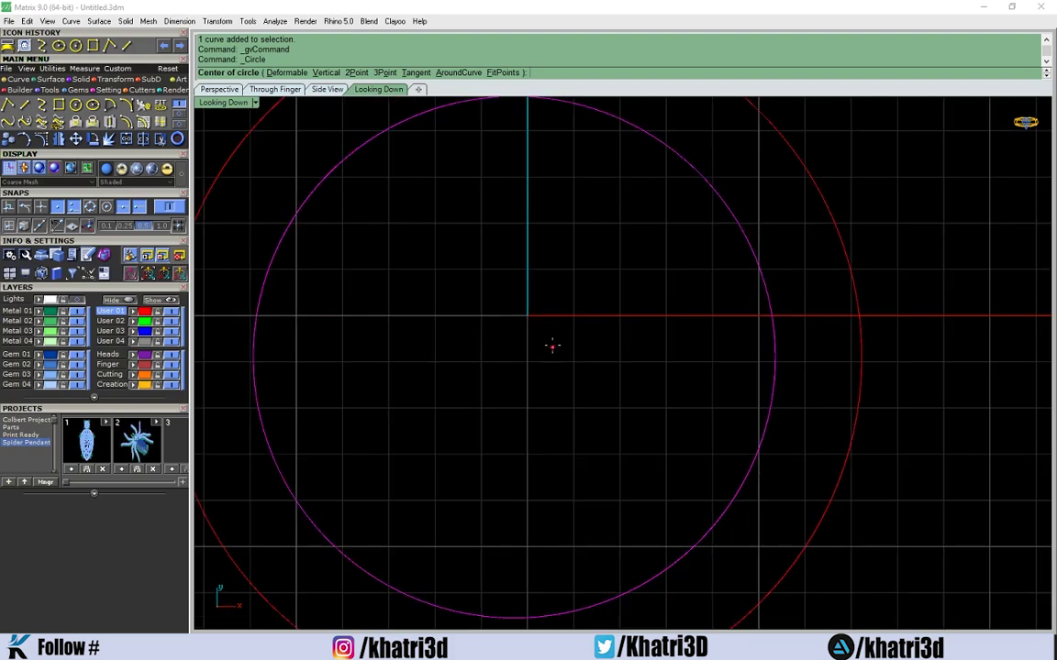
scroll(564, 309, "down", 2)
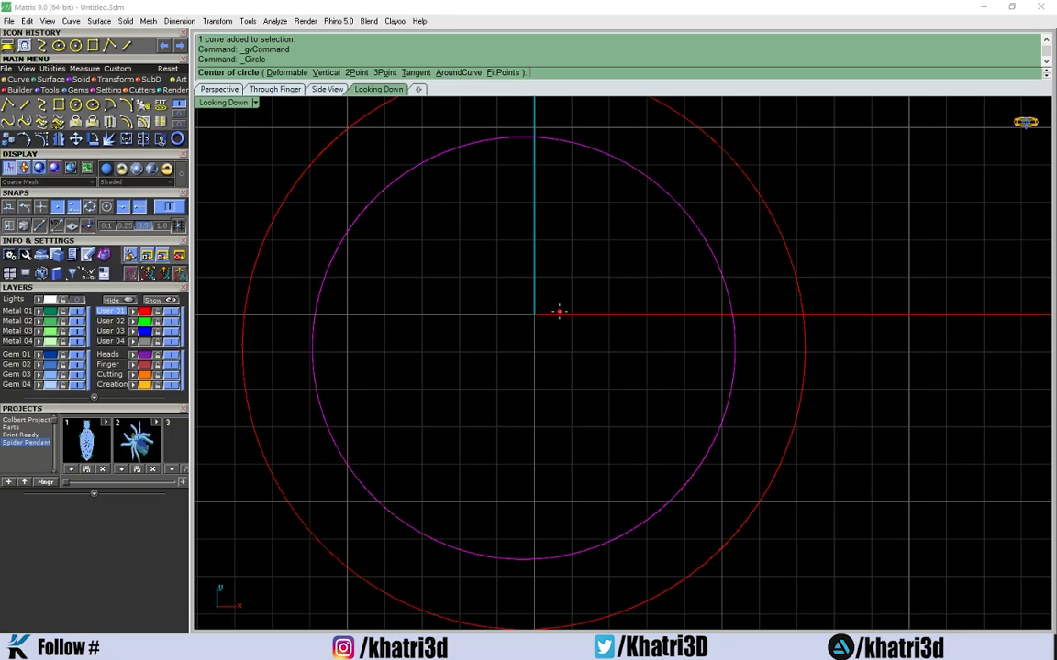
right_click_drag(664, 309, 646, 300)
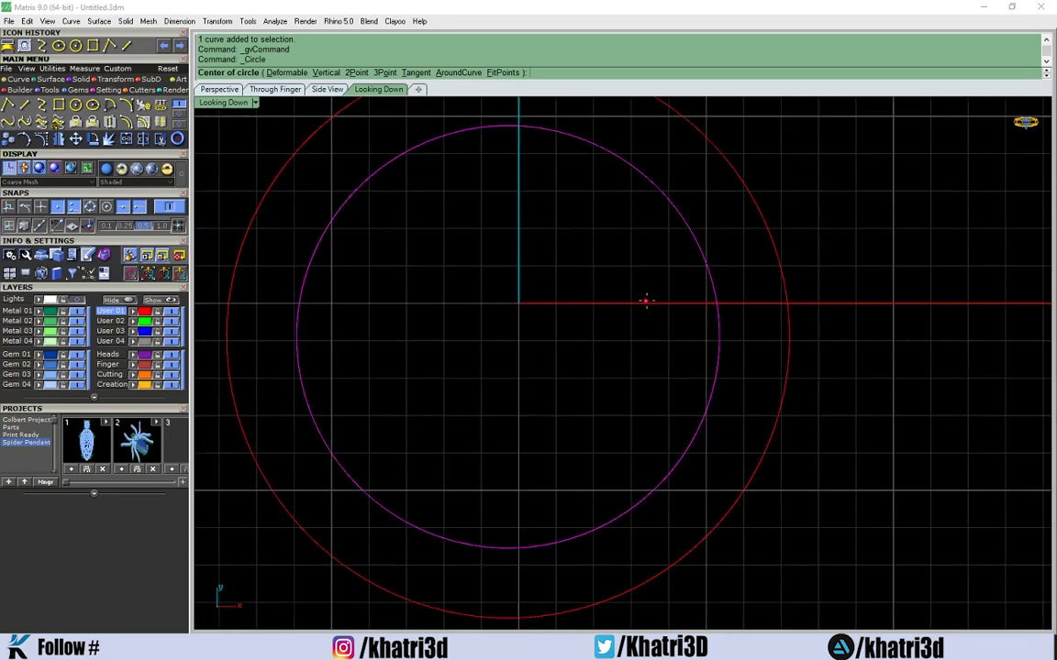
left_click(107, 208)
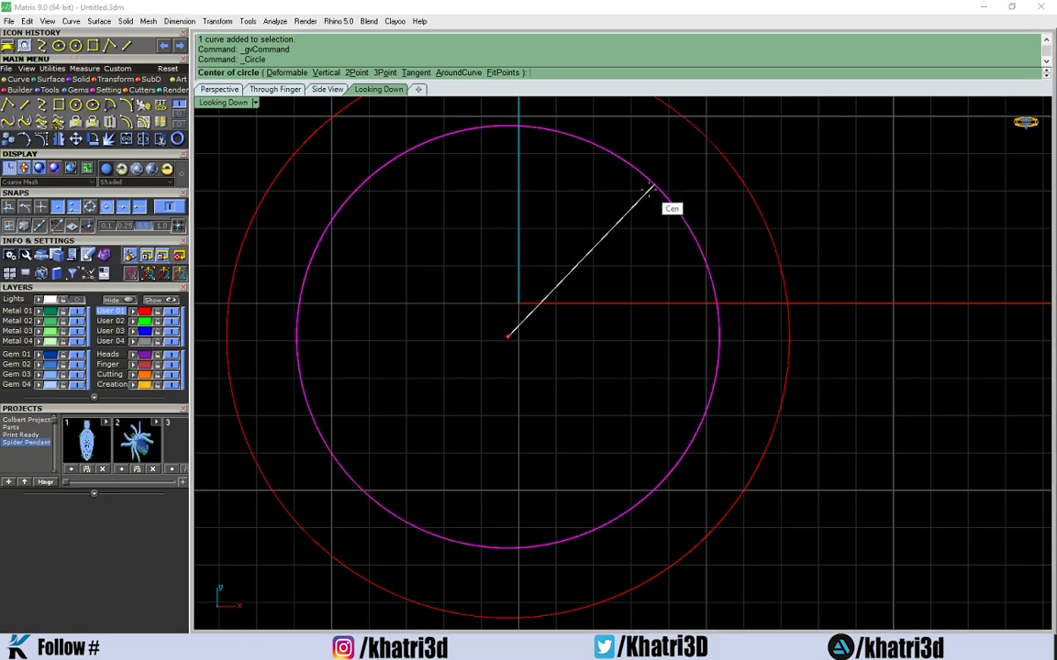
left_click(578, 138)
left_click(545, 254)
Step: Crossing-select the inner and middle circles
scroll(514, 293, "down", 5)
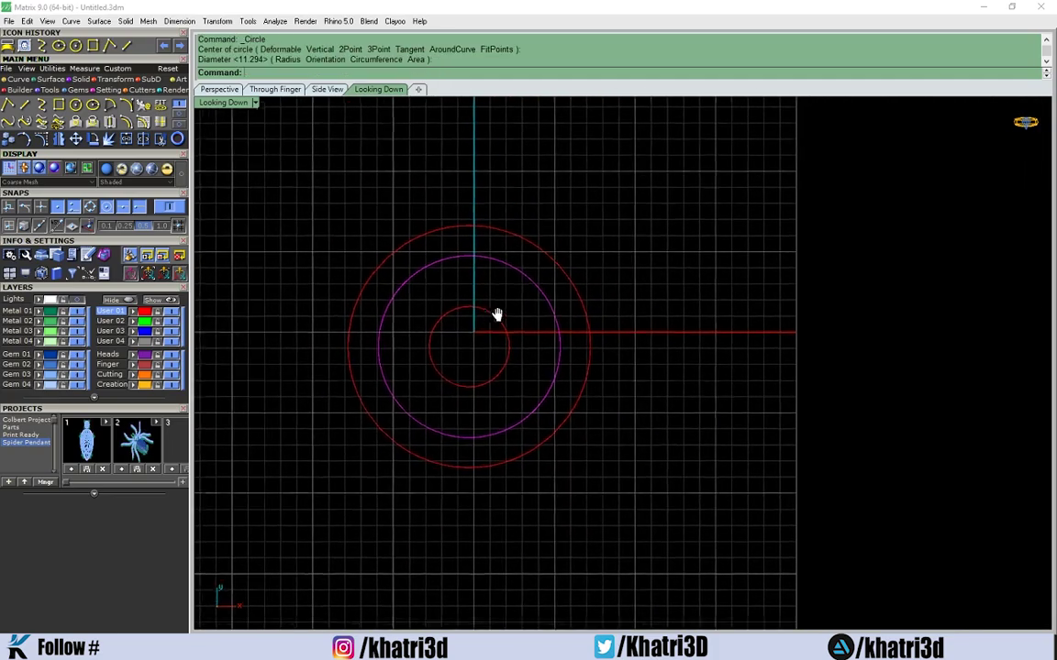
scroll(476, 325, "up", 5)
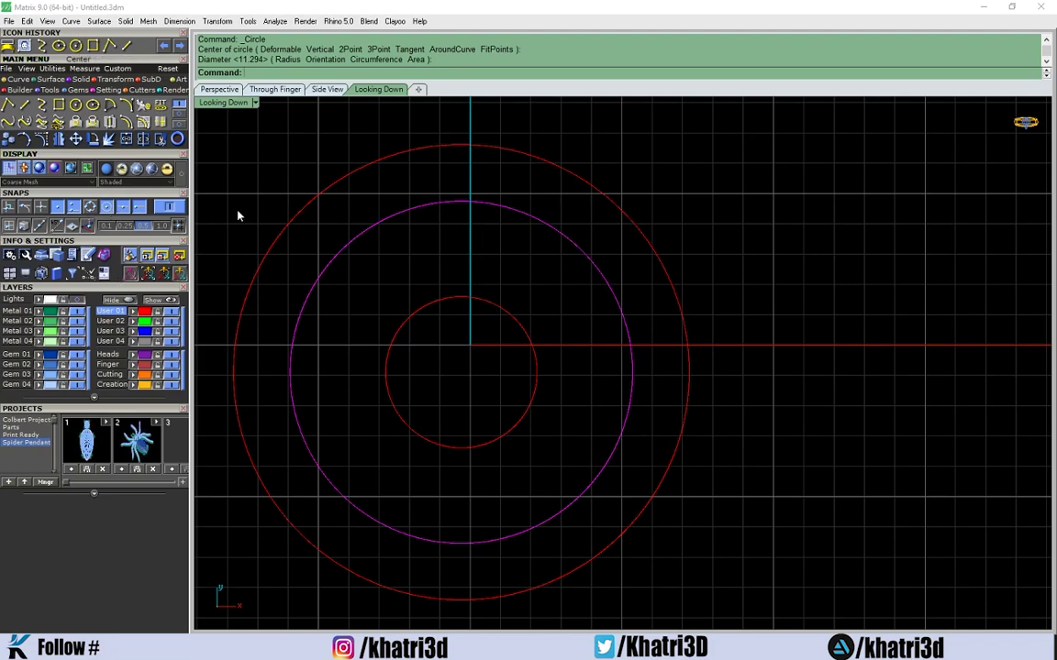
scroll(579, 359, "down", 3)
left_click_drag(665, 239, 554, 375)
left_click(578, 418)
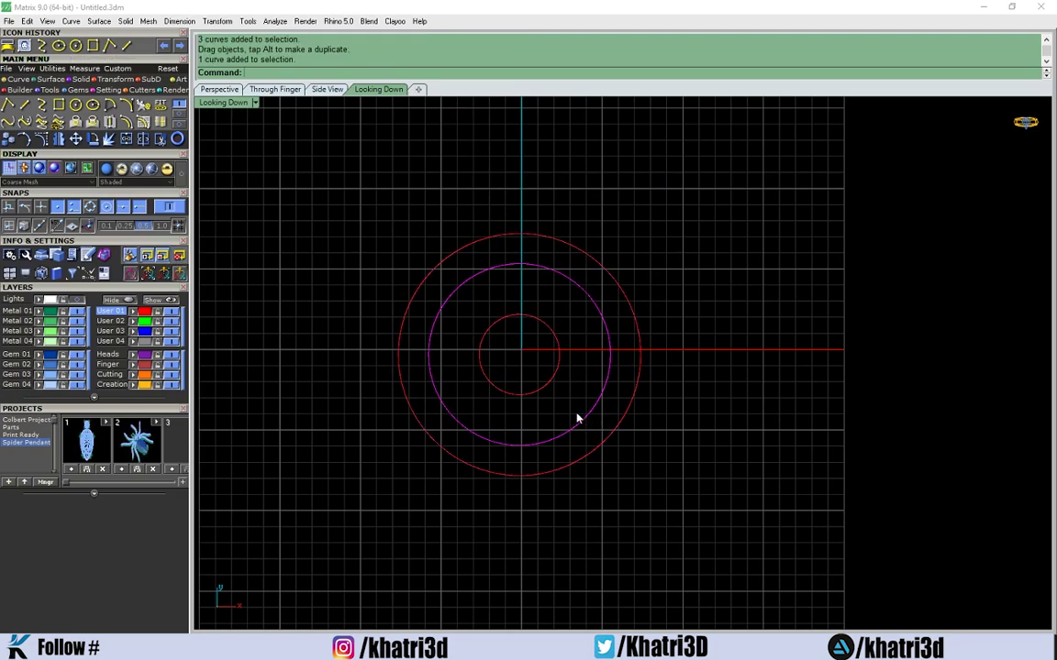
left_click_drag(590, 437, 535, 385)
Step: Delete the inner and middle circles, then reselect the remaining outer circle
key("Delete")
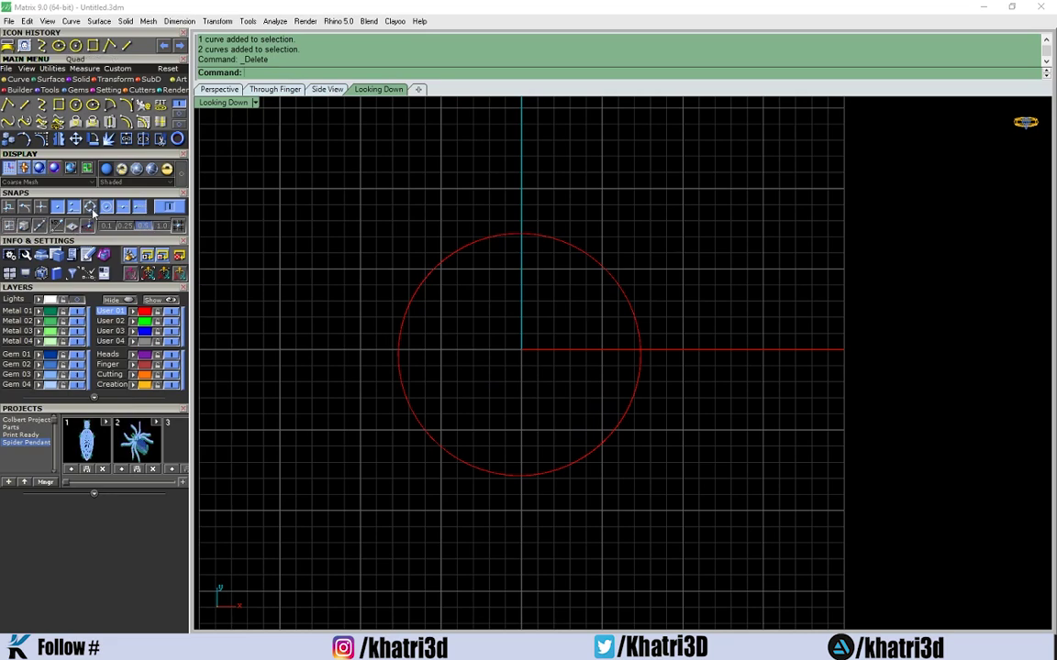
left_click(504, 241)
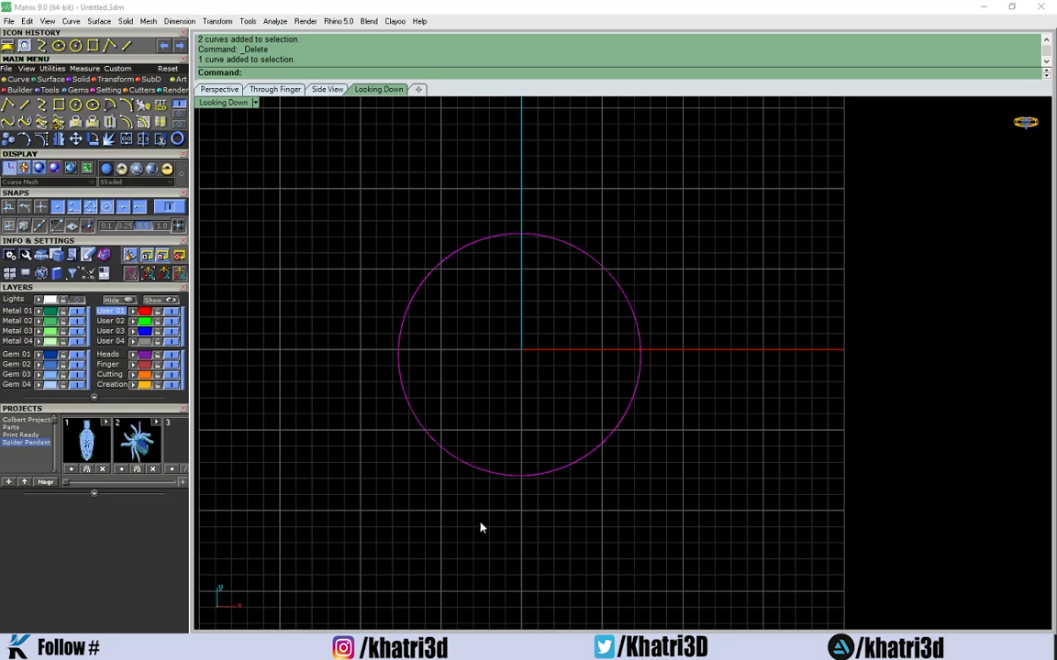
key("Escape")
left_click(620, 292)
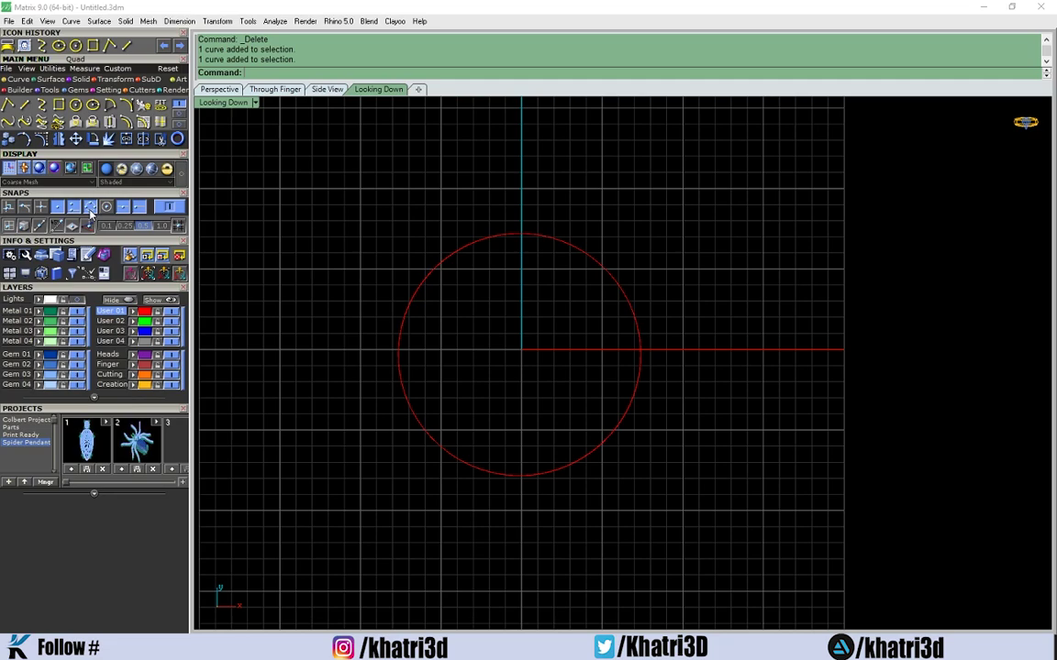
Step: Draw interpolated curves inward from the circle's top and right quadrant points
left_click(41, 46)
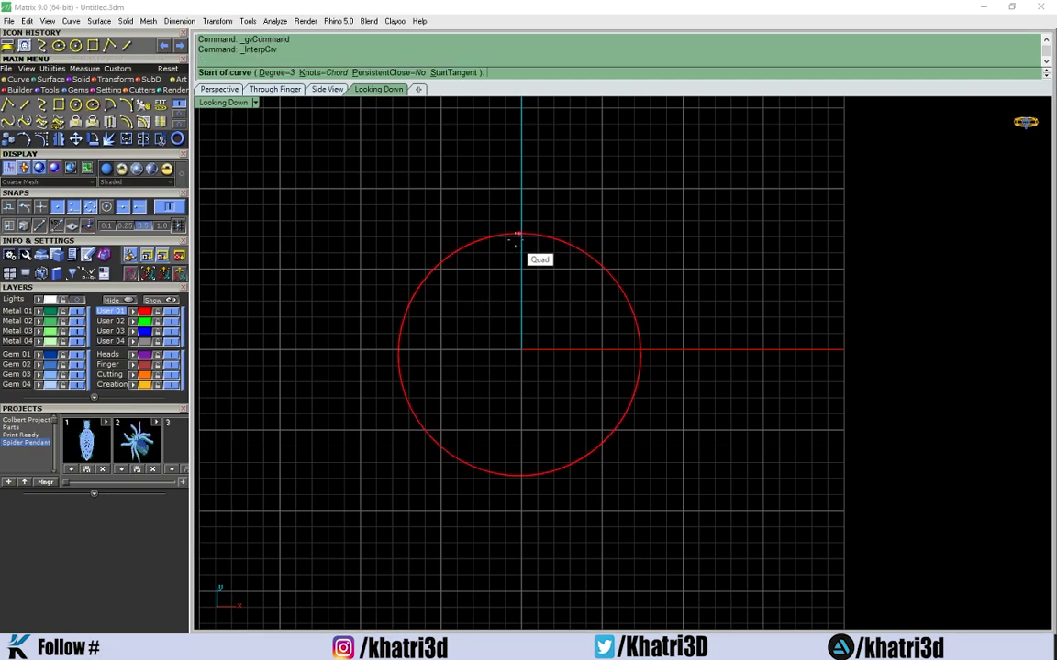
left_click(518, 235)
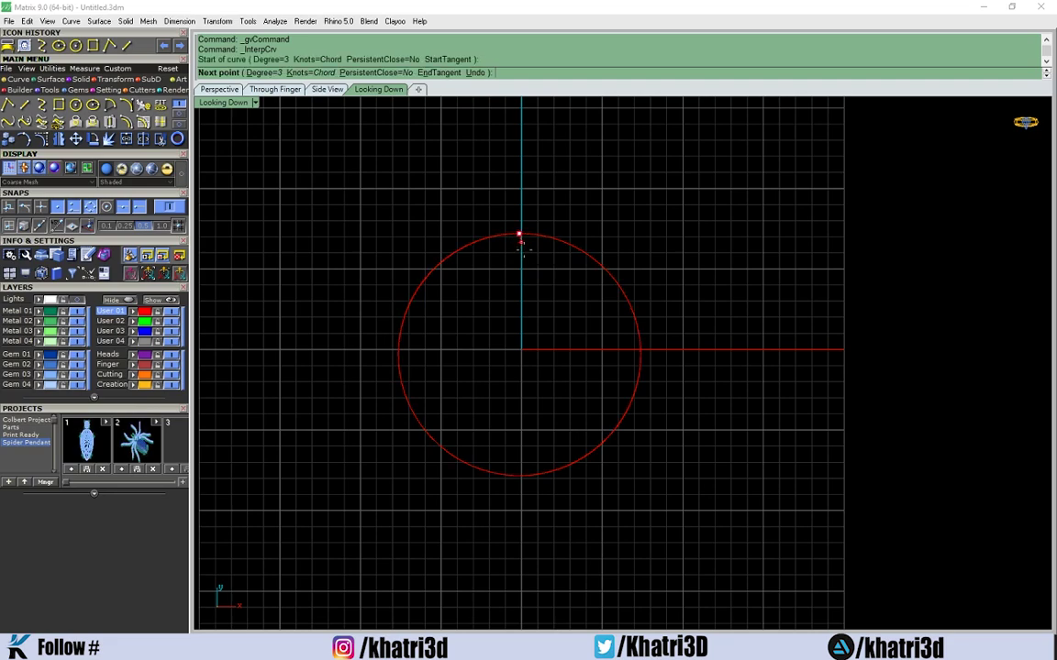
left_click(507, 301)
left_click(515, 332)
key("Return")
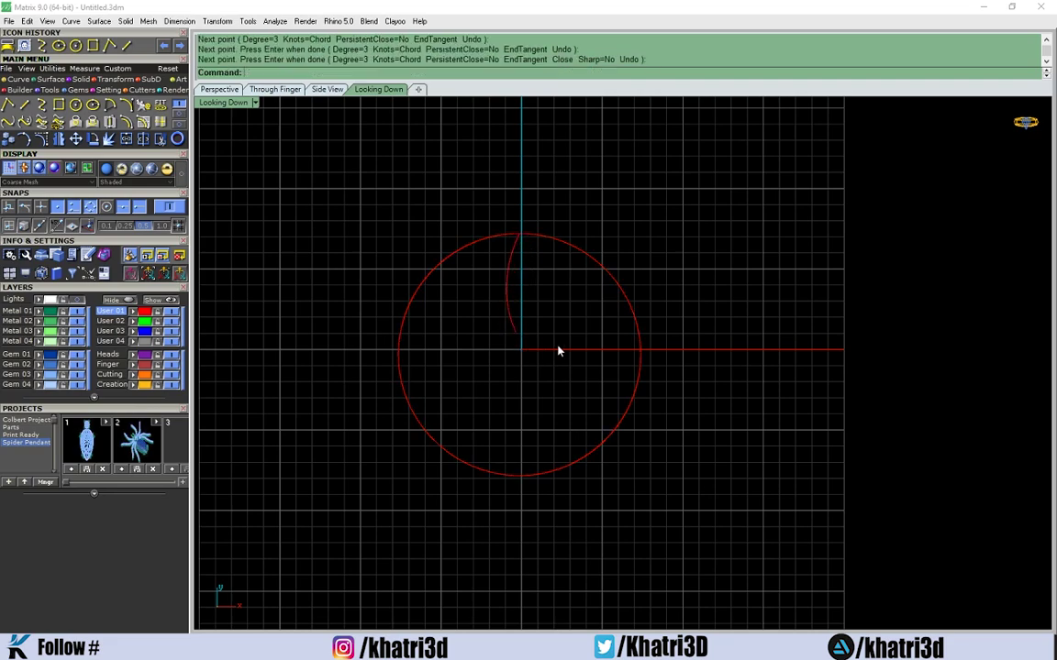
key("Return")
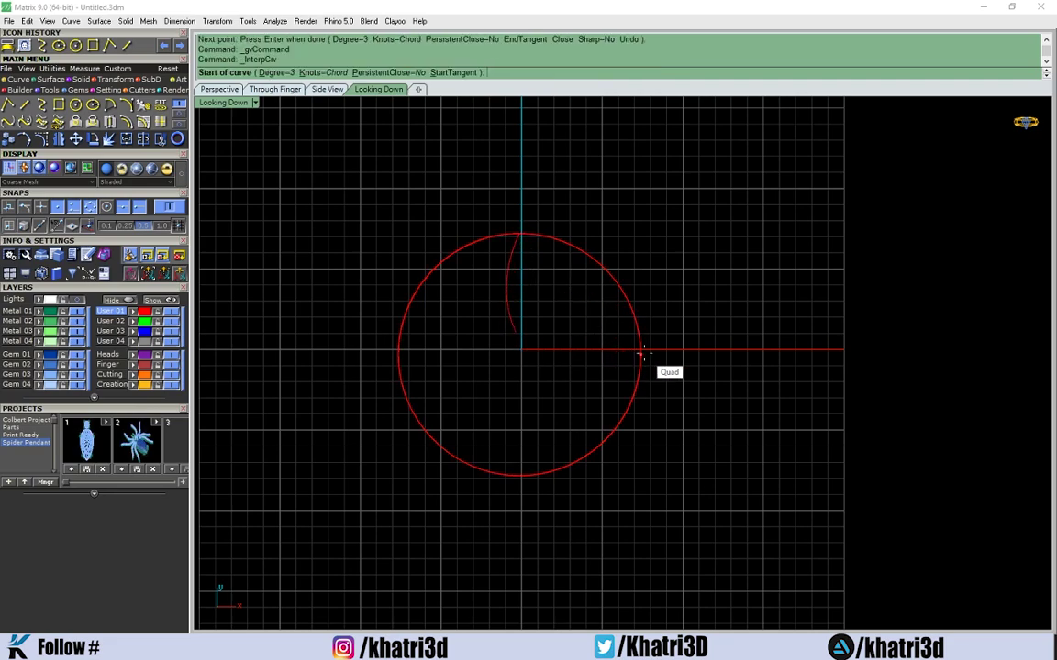
left_click(640, 353)
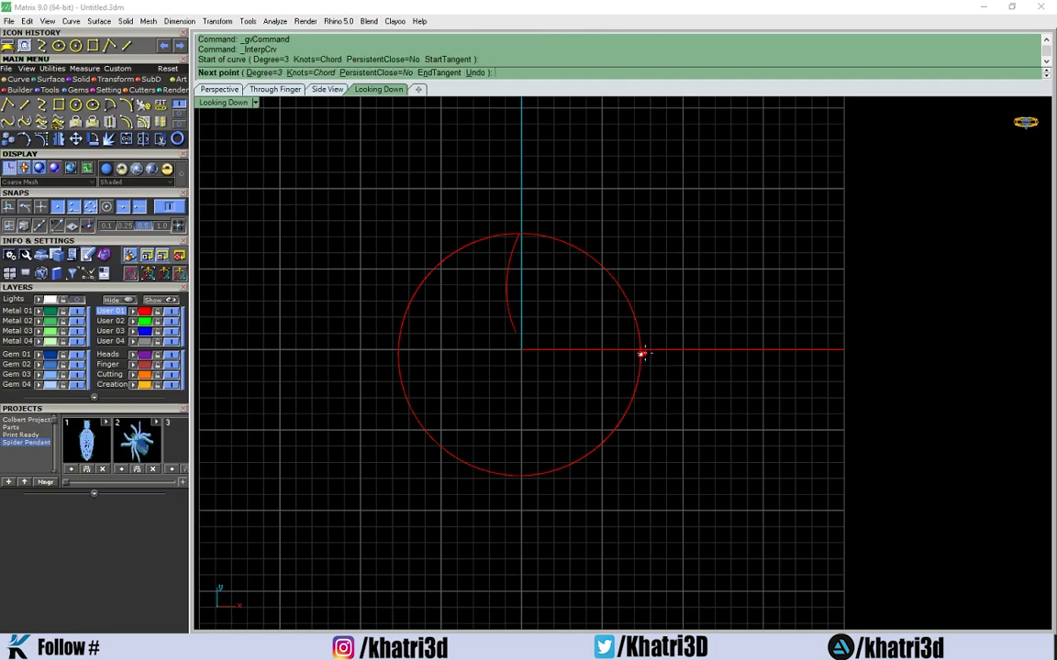
left_click(596, 365)
left_click(578, 395)
key("Return")
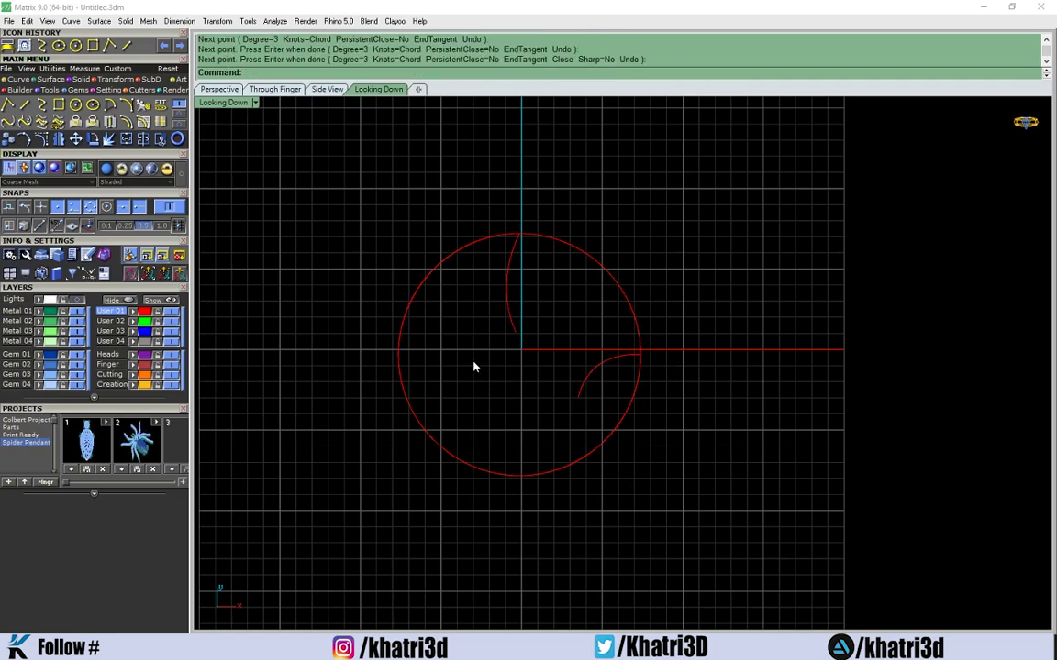
scroll(473, 367, "up", 3)
scroll(473, 367, "down", 1)
Step: Draw a third interpolated curve curving inward from the circle's left point
right_click(413, 346)
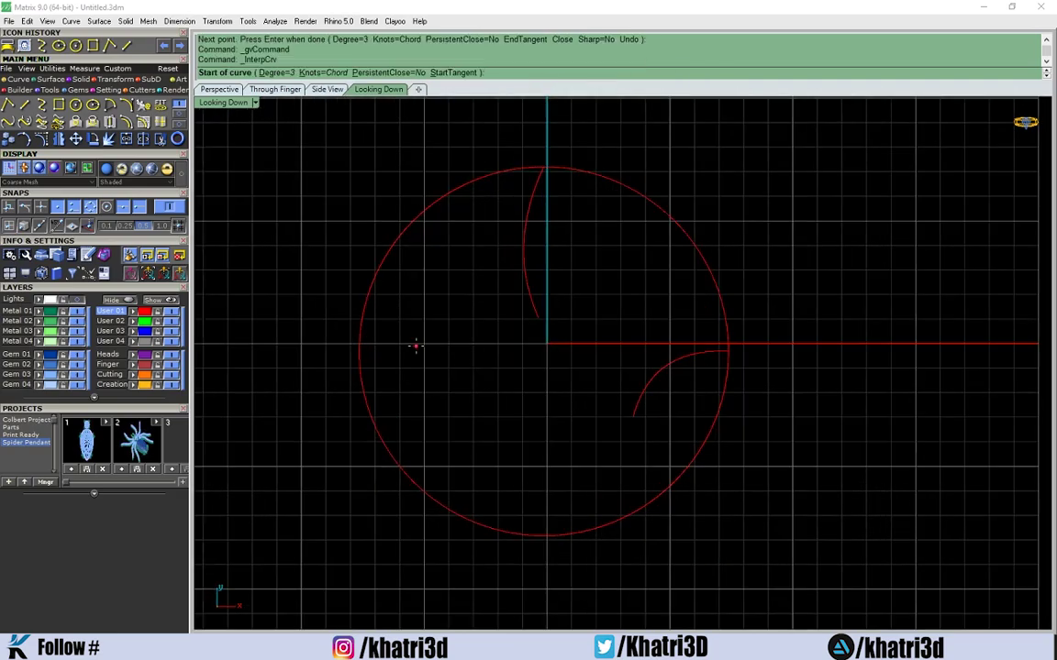
left_click(359, 351)
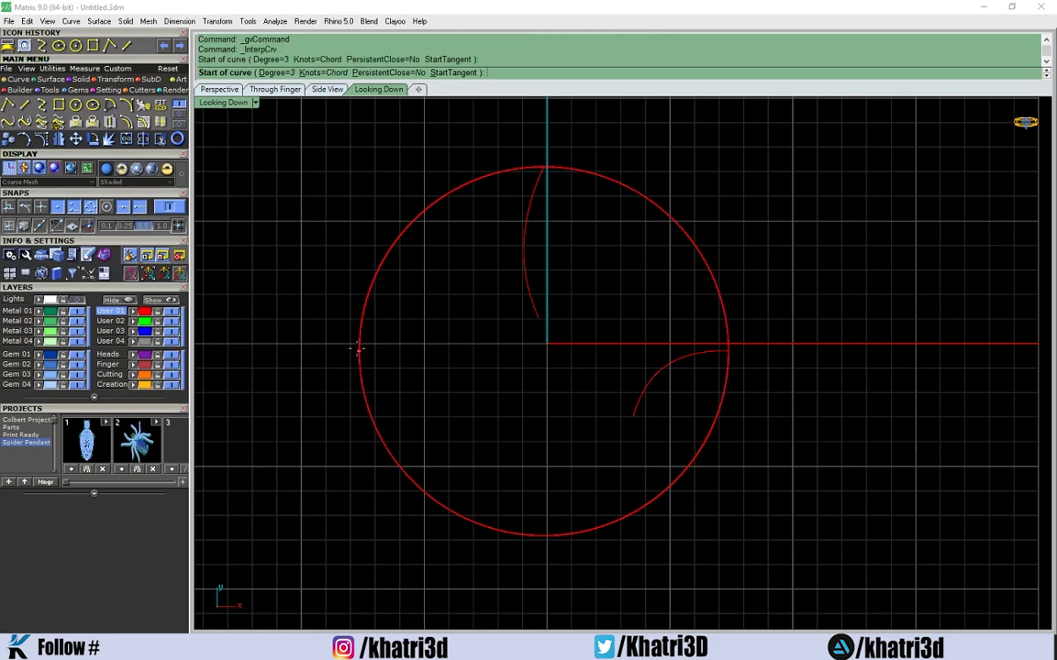
left_click(411, 336)
left_click(467, 389)
left_click(509, 415)
key("Return")
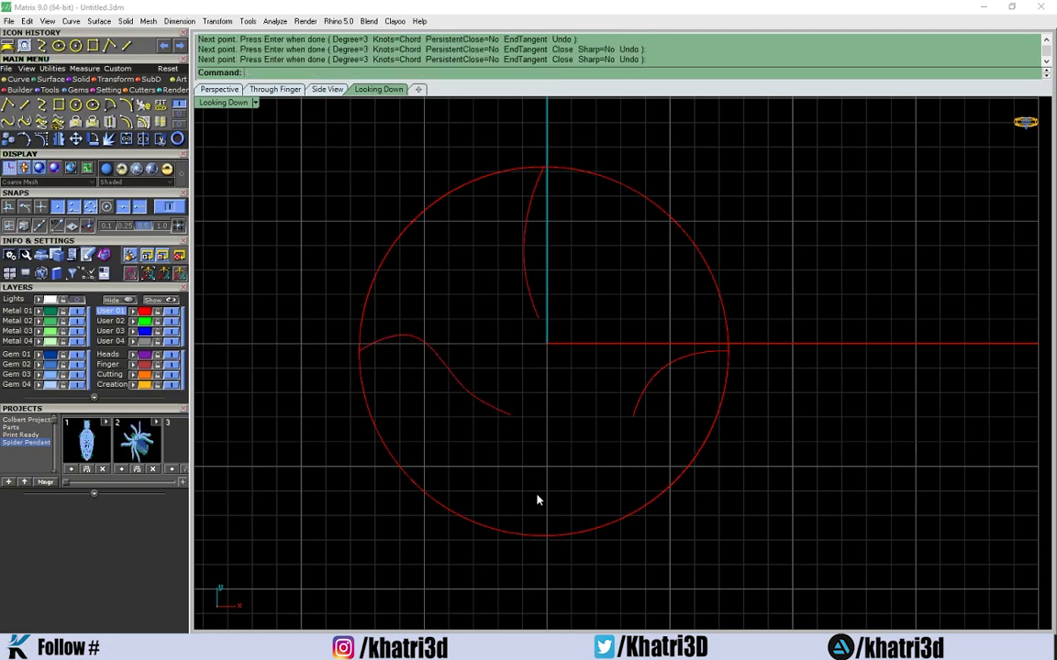
Step: Draw an S-shaped interpolated curve from the circle's bottom point toward the upper right
right_click(538, 500)
left_click(546, 535)
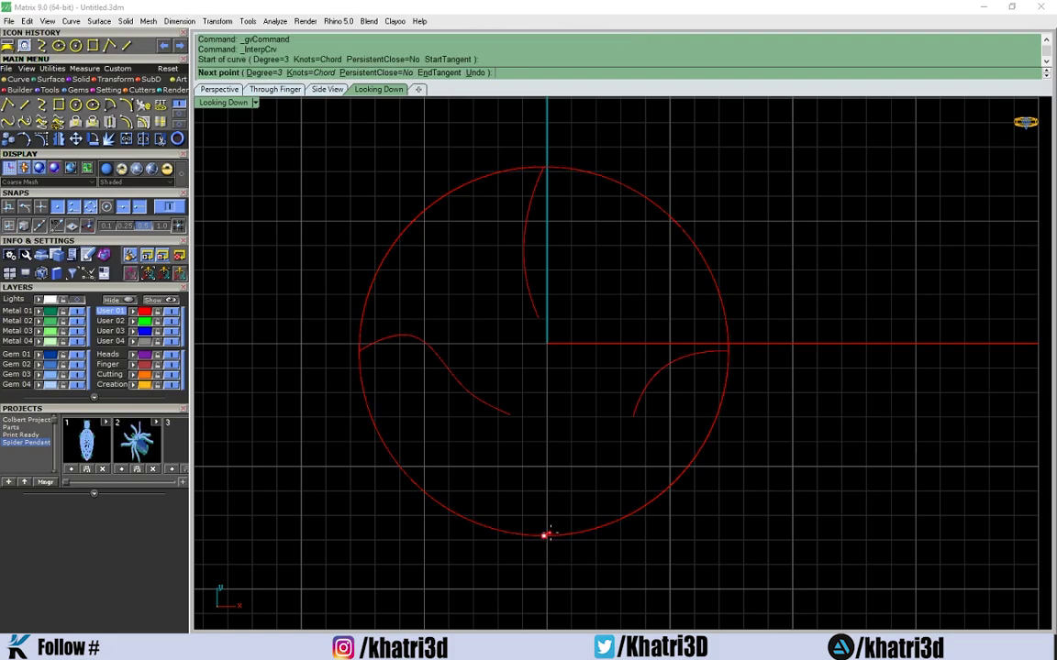
left_click(554, 476)
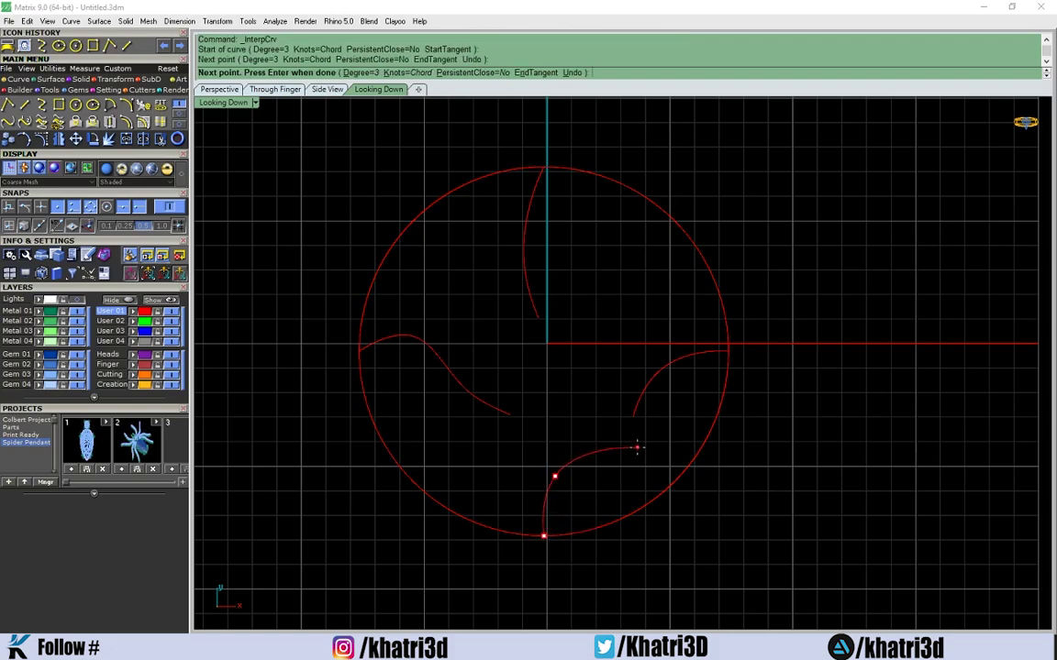
left_click(638, 447)
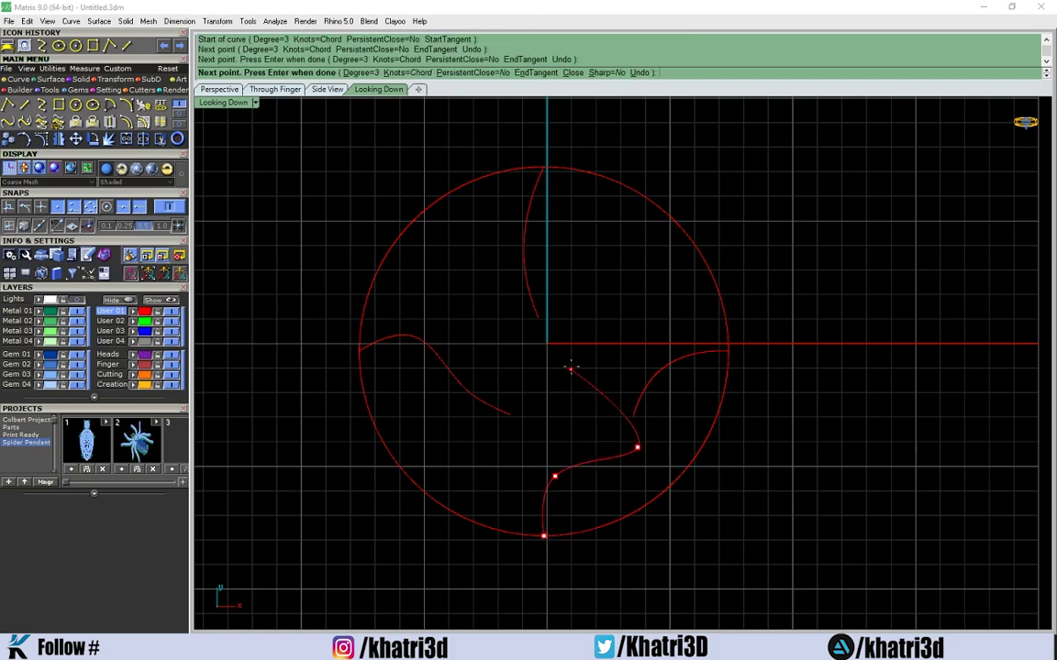
left_click(578, 364)
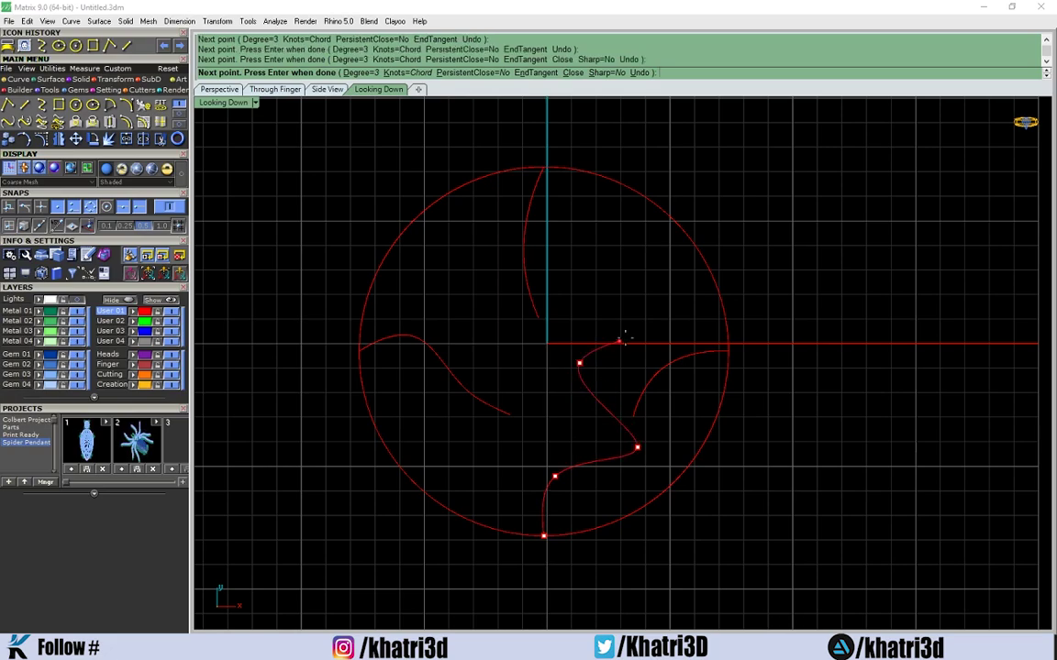
left_click(619, 274)
left_click(602, 244)
key("Return")
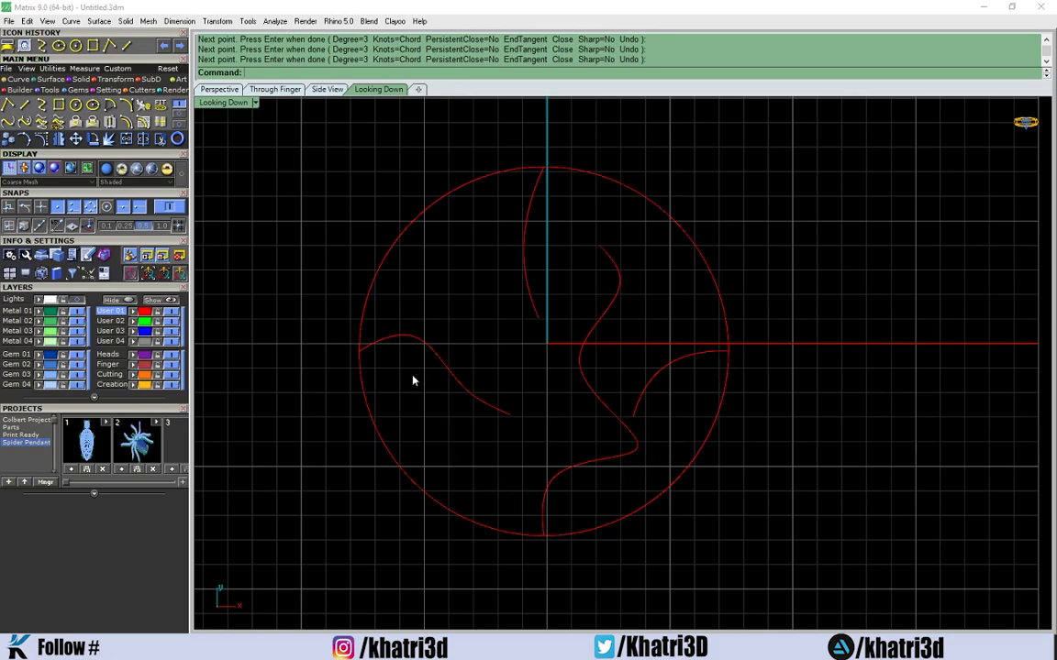
Step: Crossing-select all five curves and delete them
left_click(395, 344)
left_click(591, 461)
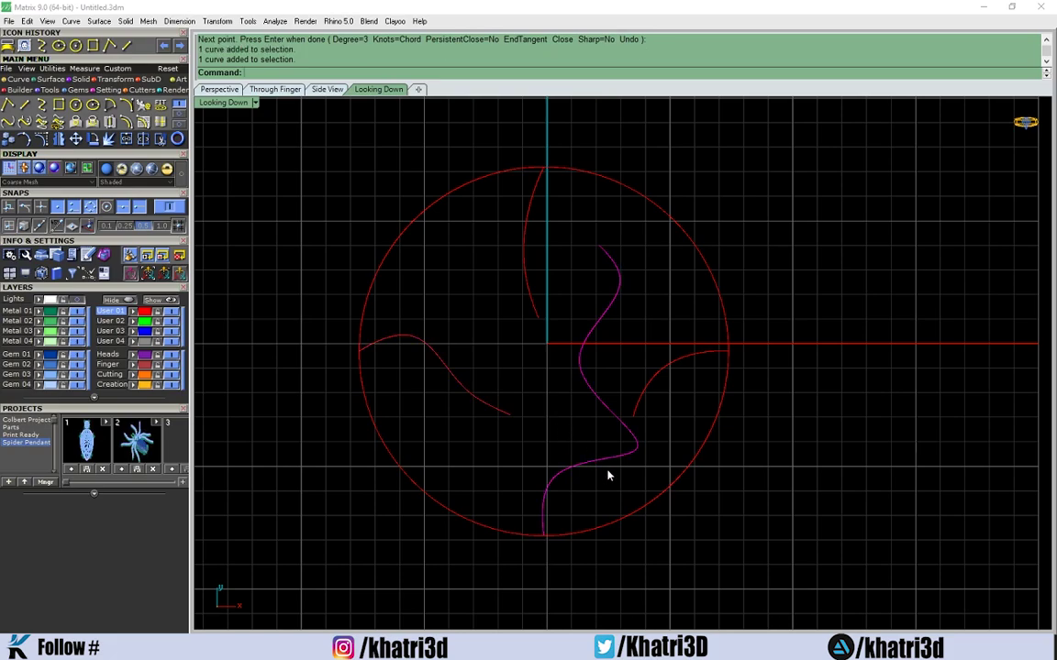
scroll(596, 473, "down", 1)
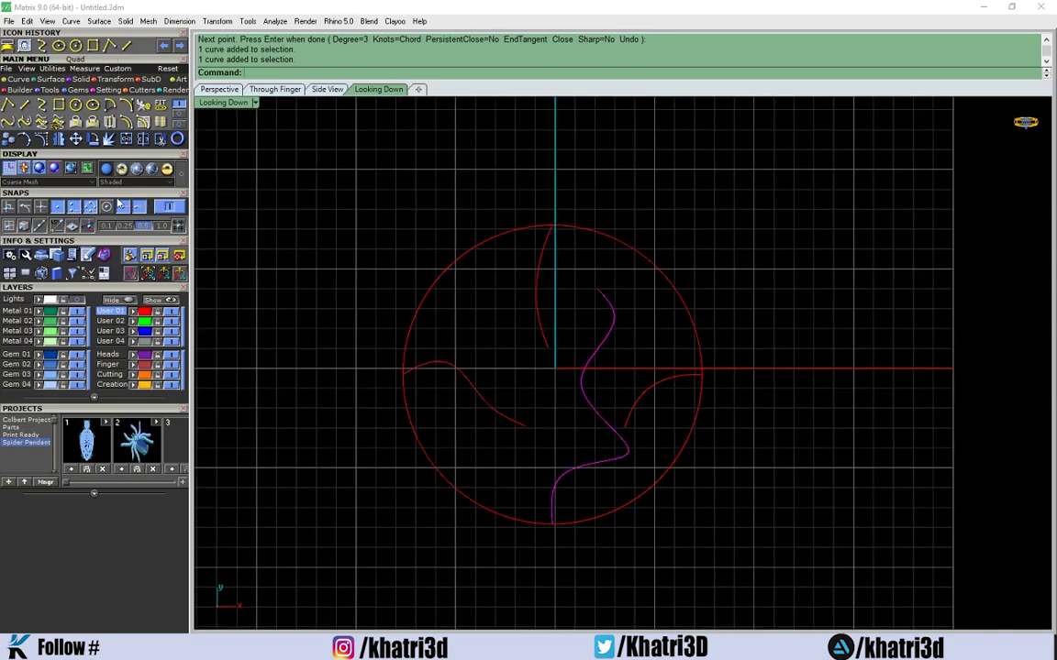
scroll(622, 401, "down", 2)
left_click_drag(759, 503, 697, 469)
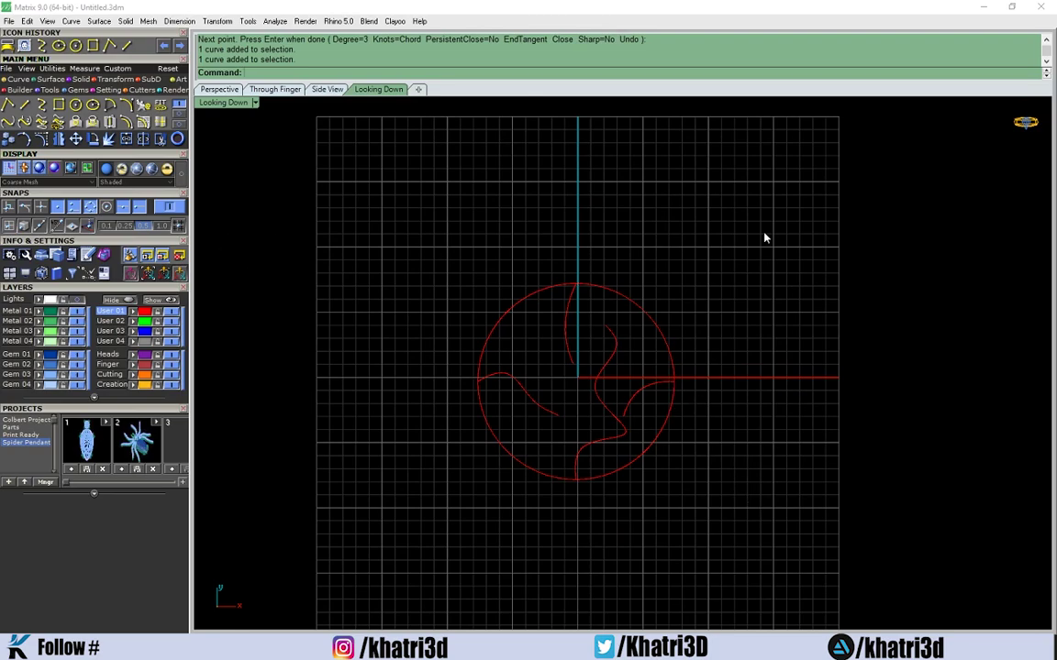
left_click_drag(764, 238, 266, 352)
key("Delete")
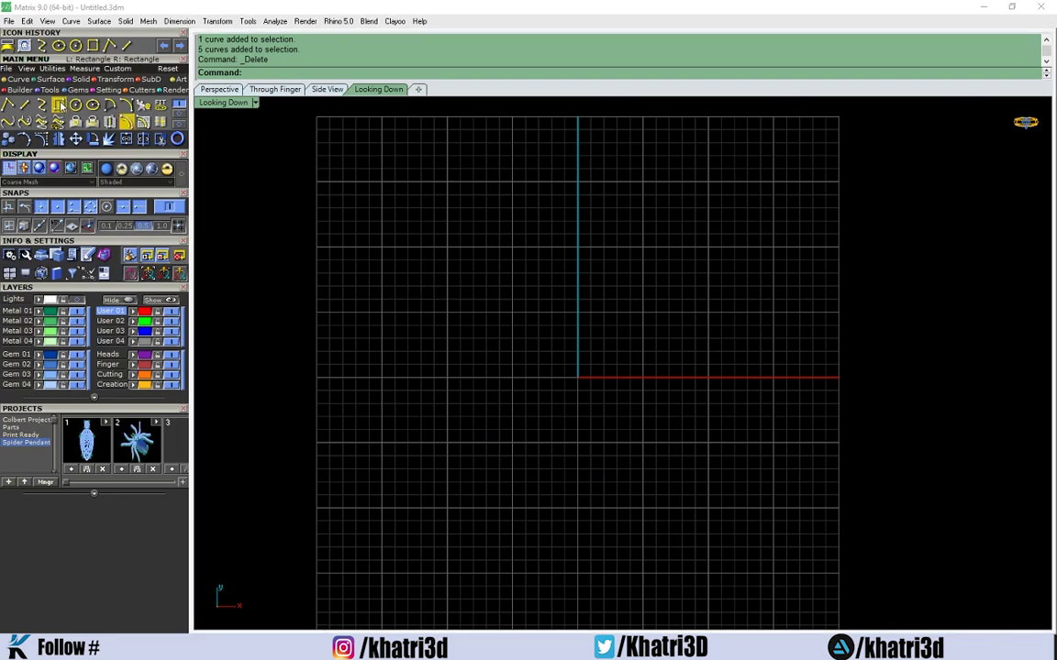
Step: Draw two overlapping rectangles and select the smaller one
left_click(58, 104)
left_click(495, 306)
left_click(611, 443)
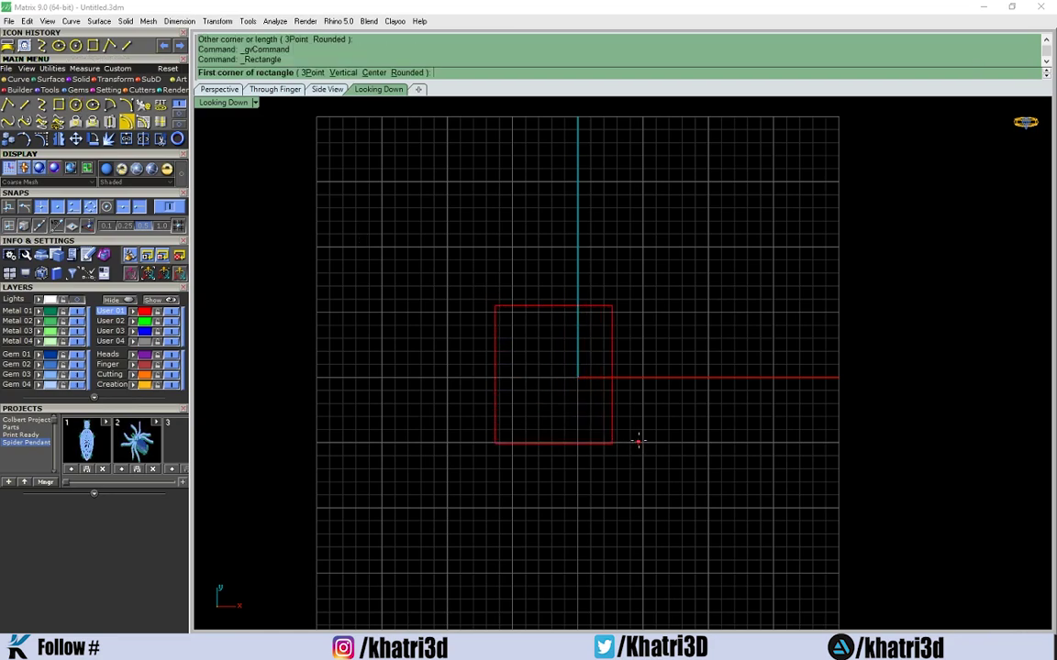
left_click(657, 418)
left_click(578, 346)
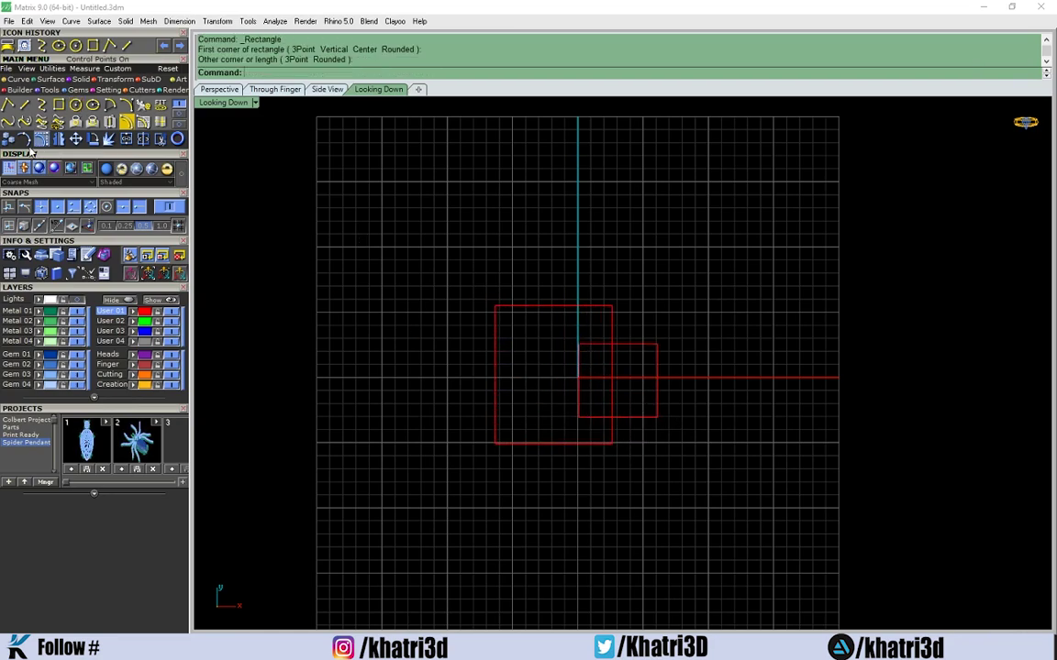
left_click(624, 417)
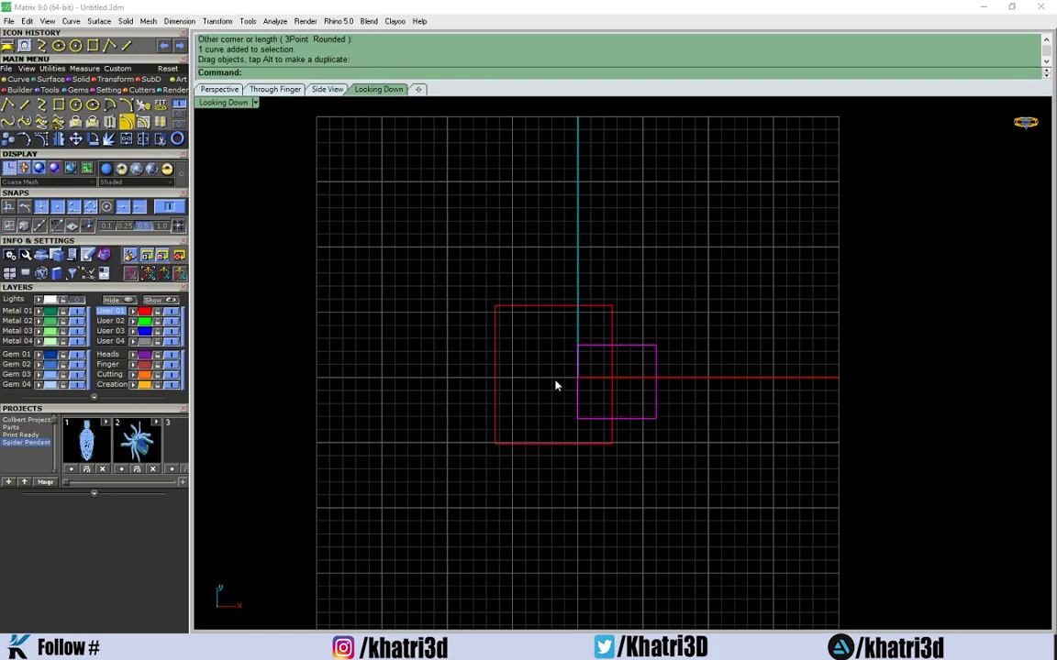
Step: Cancel the Interp Curve command, window-select both rectangles and delete them
left_click(41, 48)
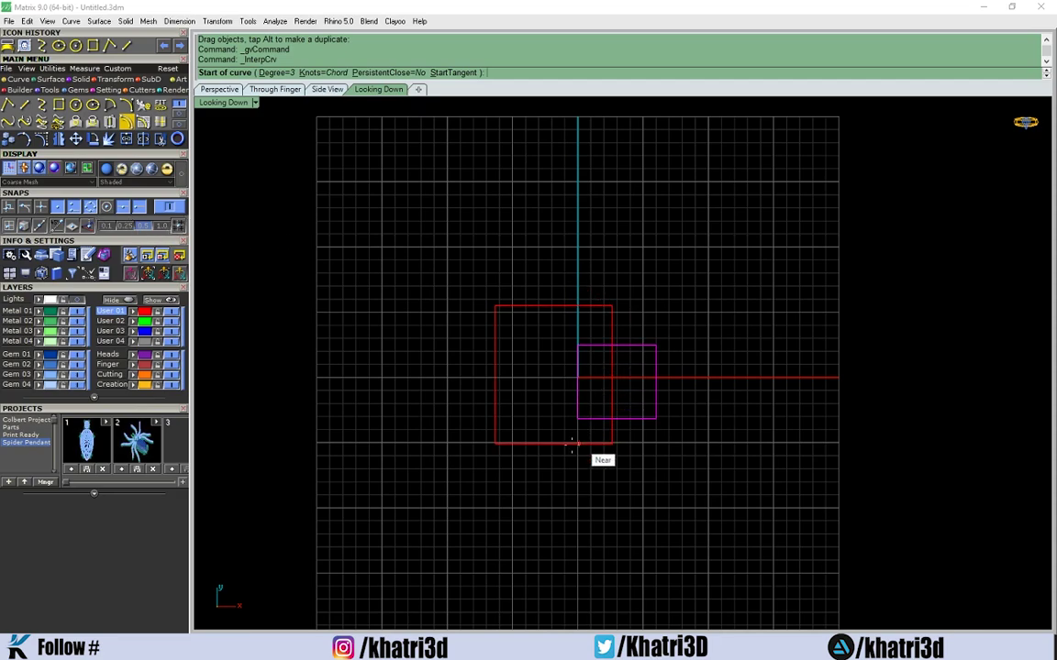
key("Escape")
left_click_drag(689, 507, 302, 228)
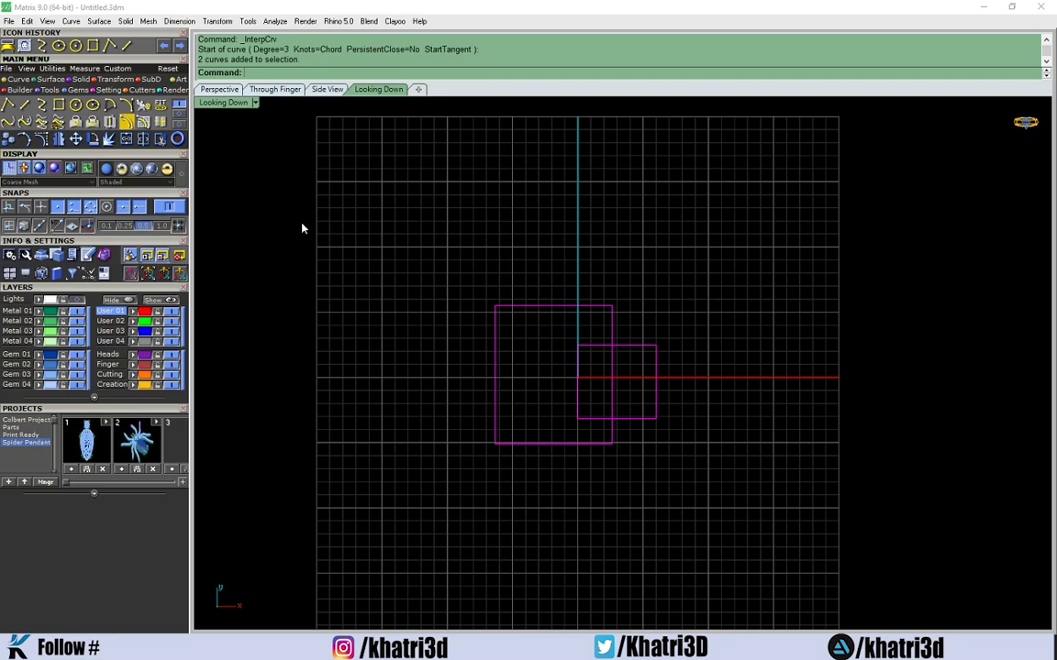
key("Delete")
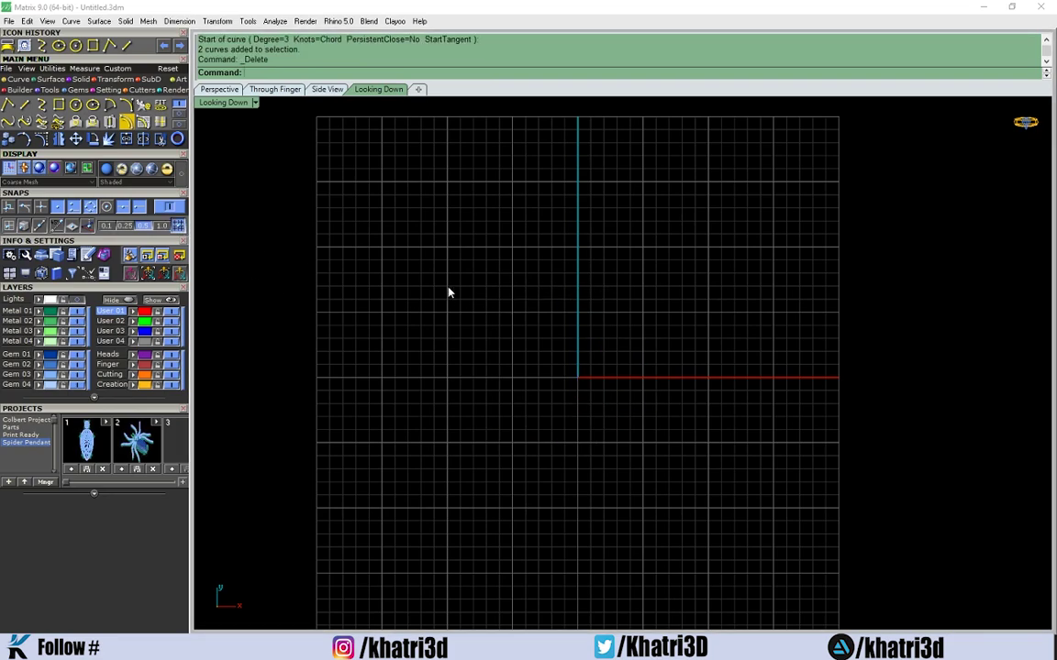
Step: Centre the grid in the view and draw a trial rectangle
scroll(546, 309, "up", 3)
scroll(582, 311, "down", 1)
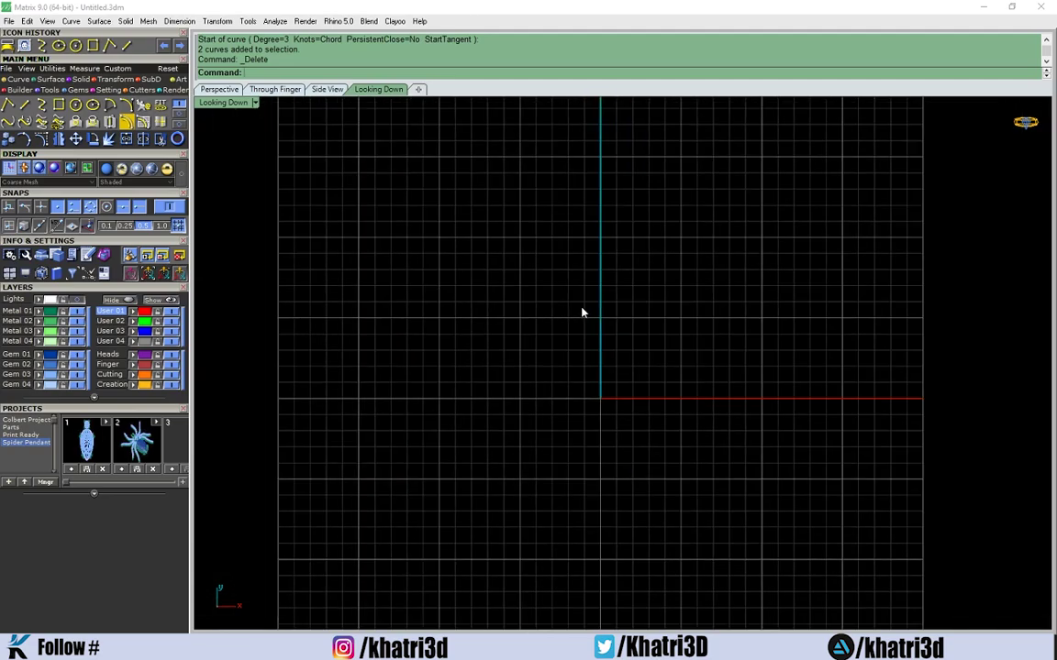
scroll(628, 375, "down", 3)
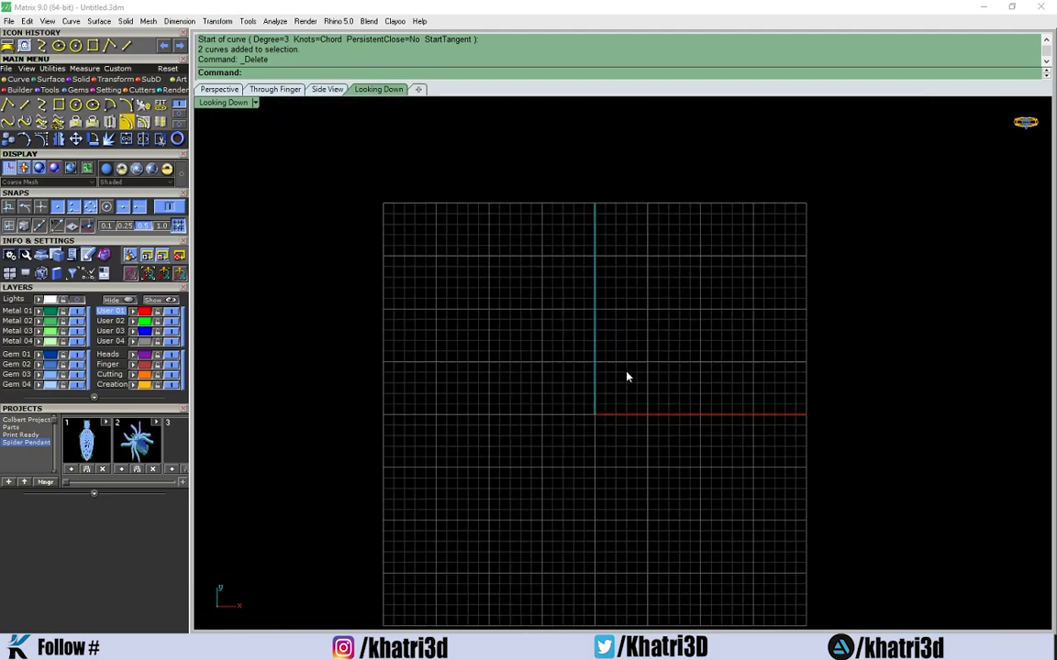
right_click_drag(627, 375, 584, 318)
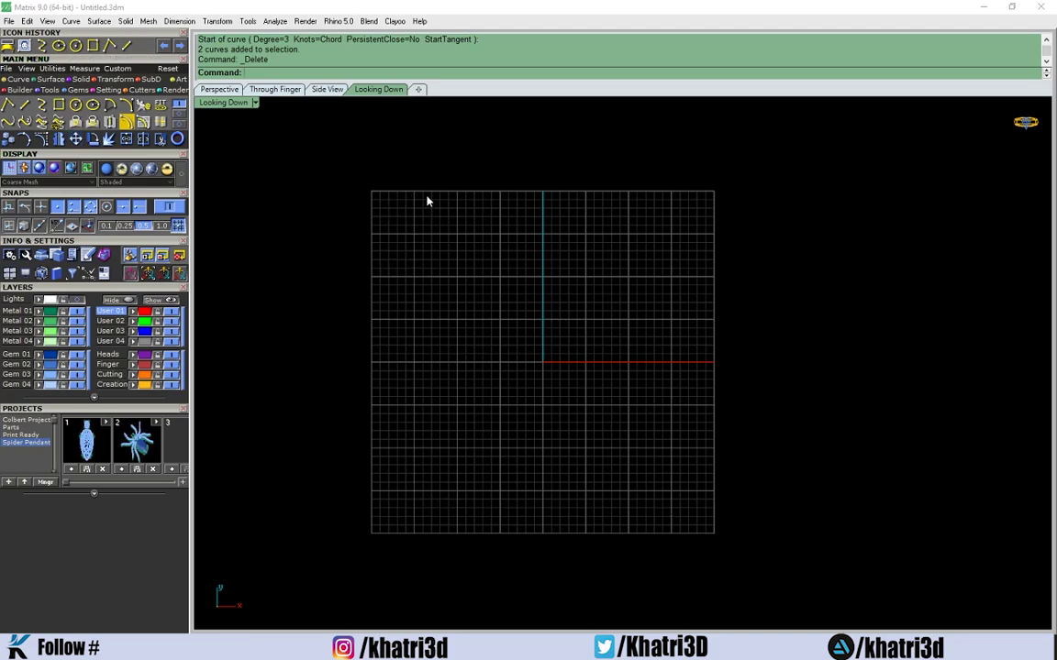
scroll(426, 201, "up", 3)
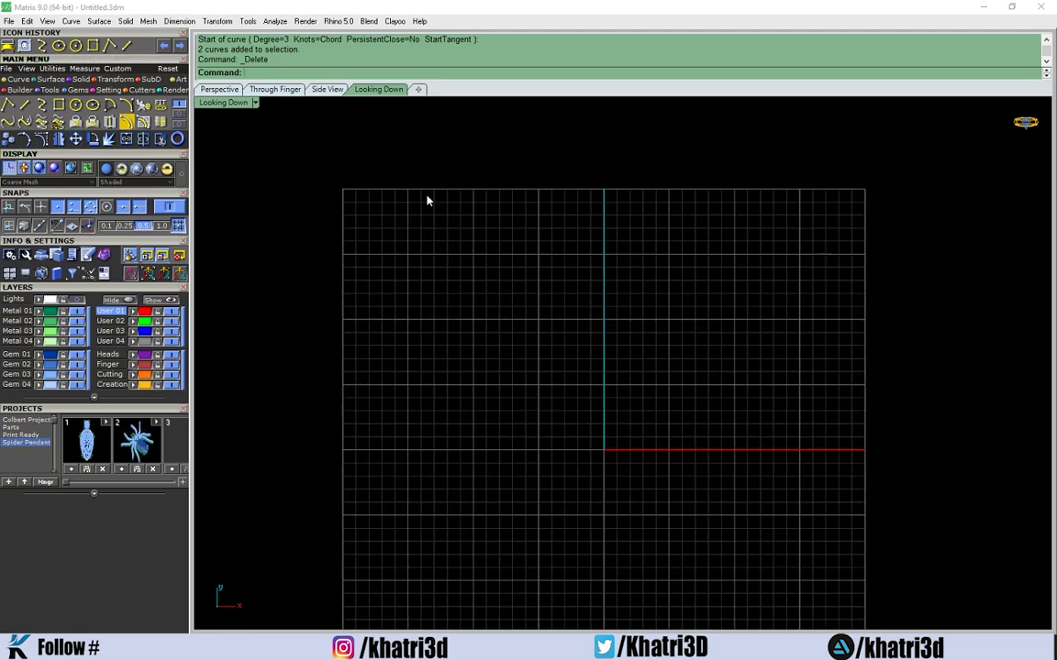
left_click(92, 45)
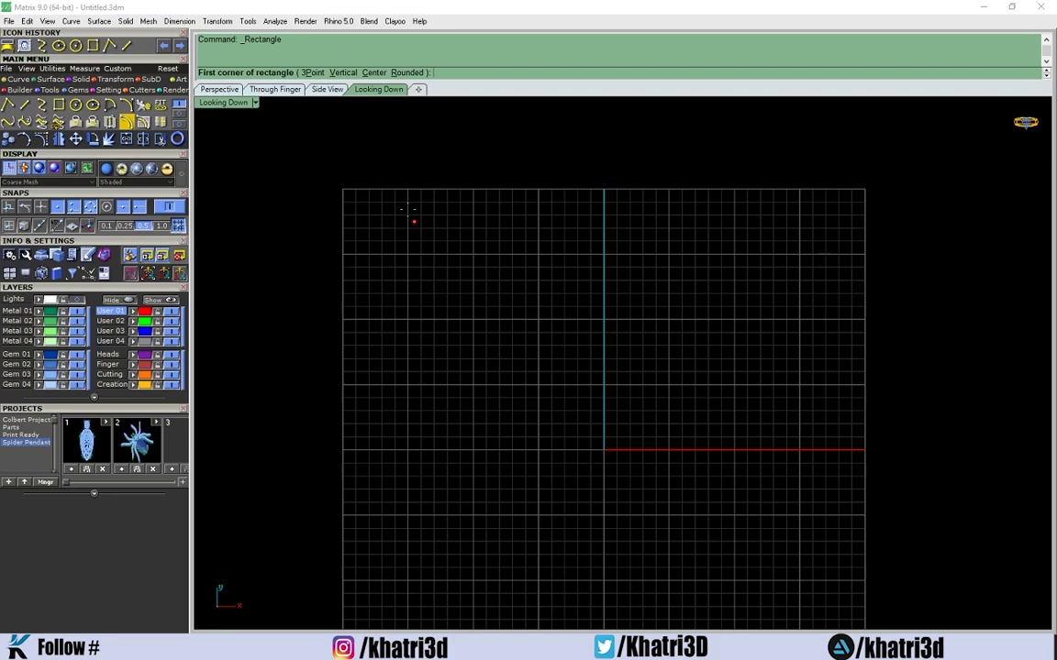
scroll(367, 196, "up", 4)
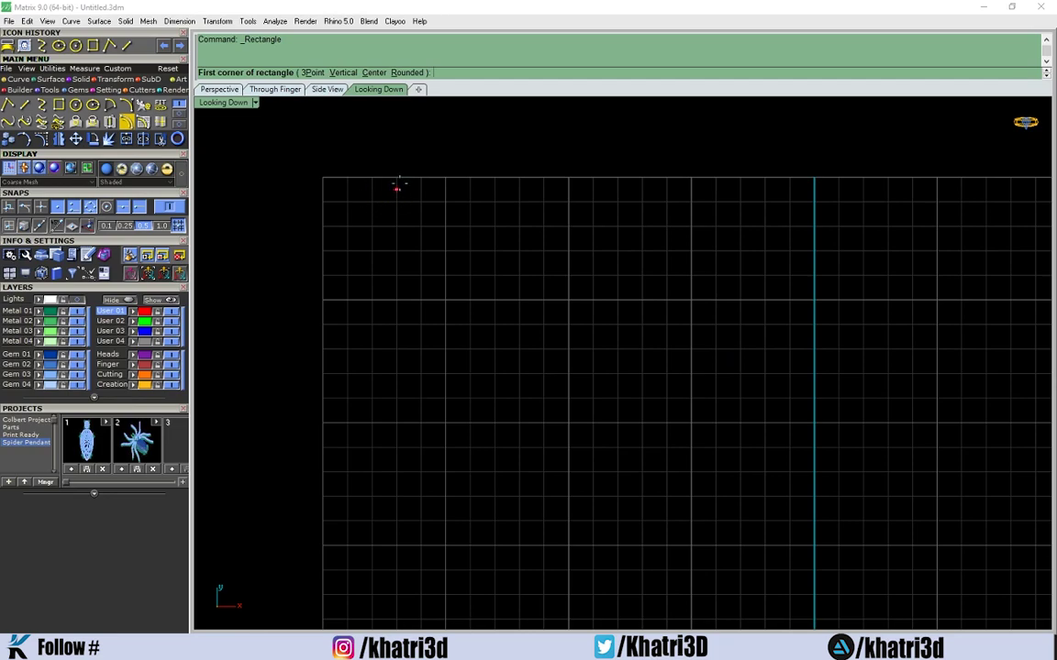
scroll(408, 216, "down", 5)
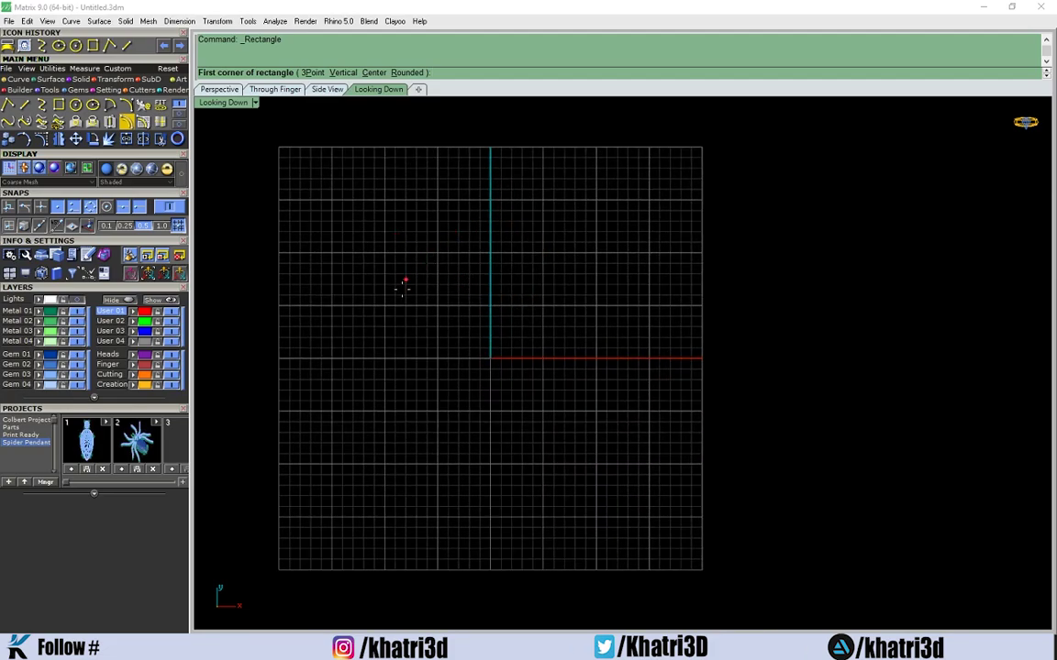
left_click(421, 254)
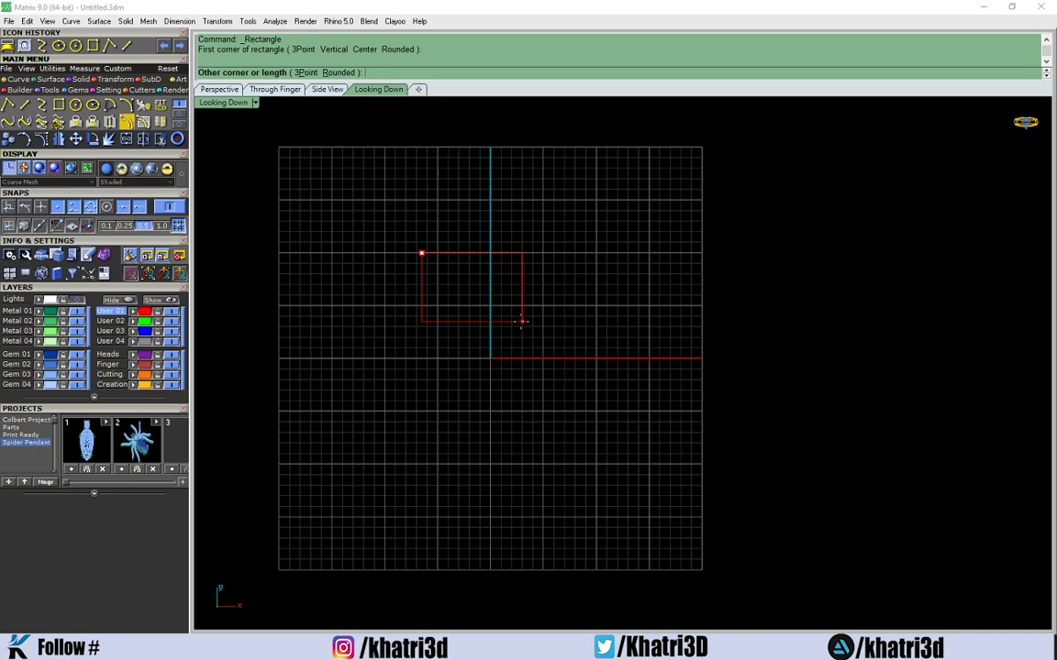
left_click(585, 342)
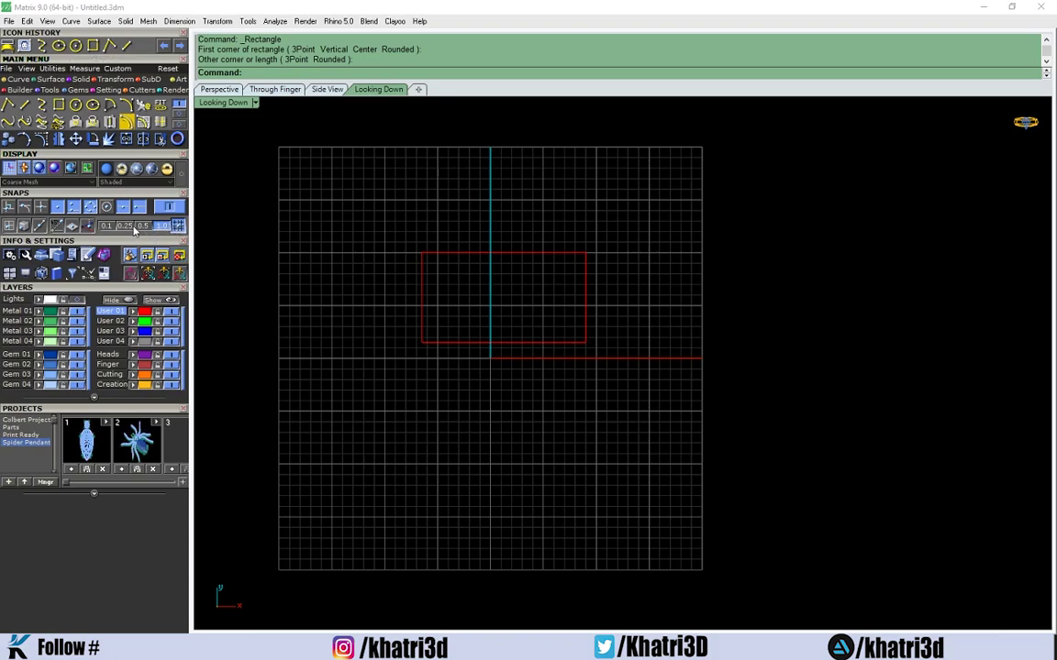
Step: Set the snap step to 0.5, drag the rectangle down, then delete it
left_click(145, 226)
left_click_drag(503, 343, 445, 423)
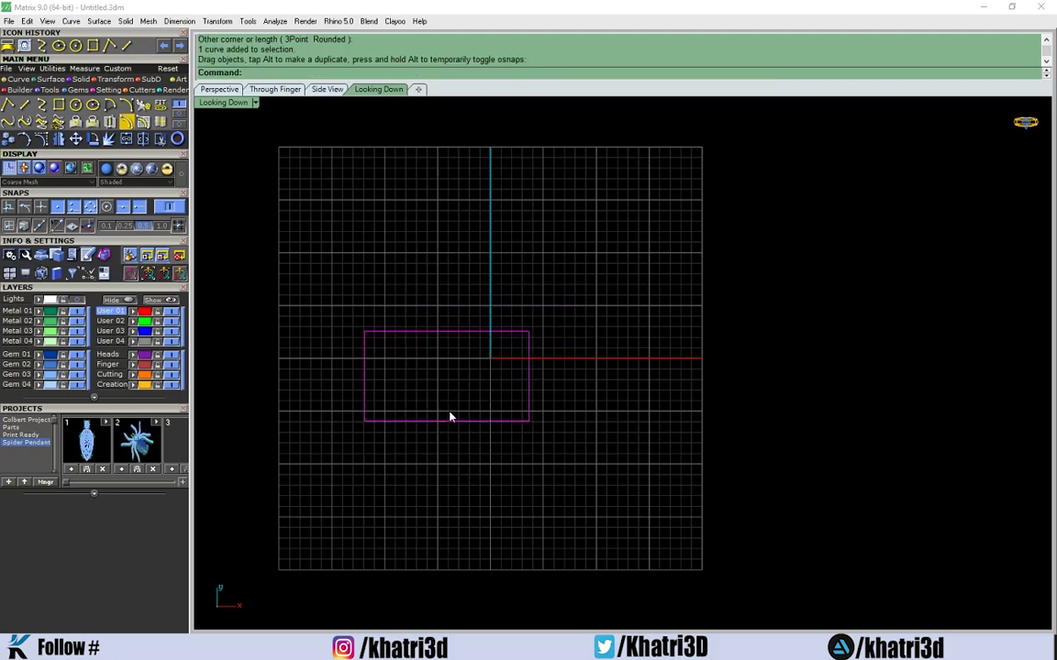
key("Delete")
Step: Place the Locket image from the Desktop as a picture frame spanning the grid's top-left to top-right corners
left_click(24, 45)
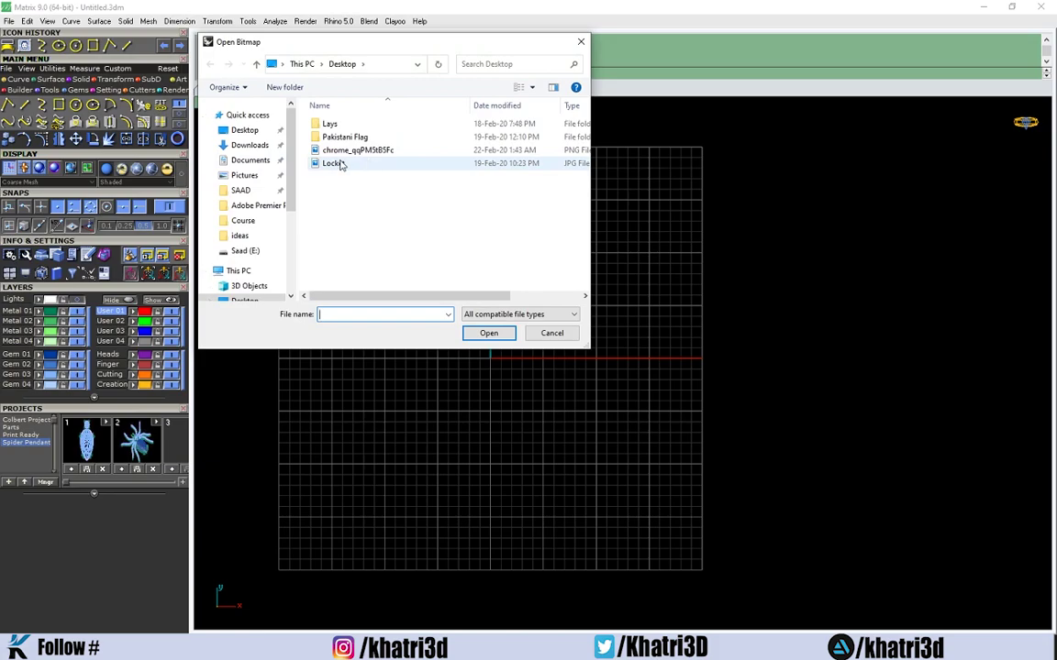
left_click(338, 163)
left_click(489, 333)
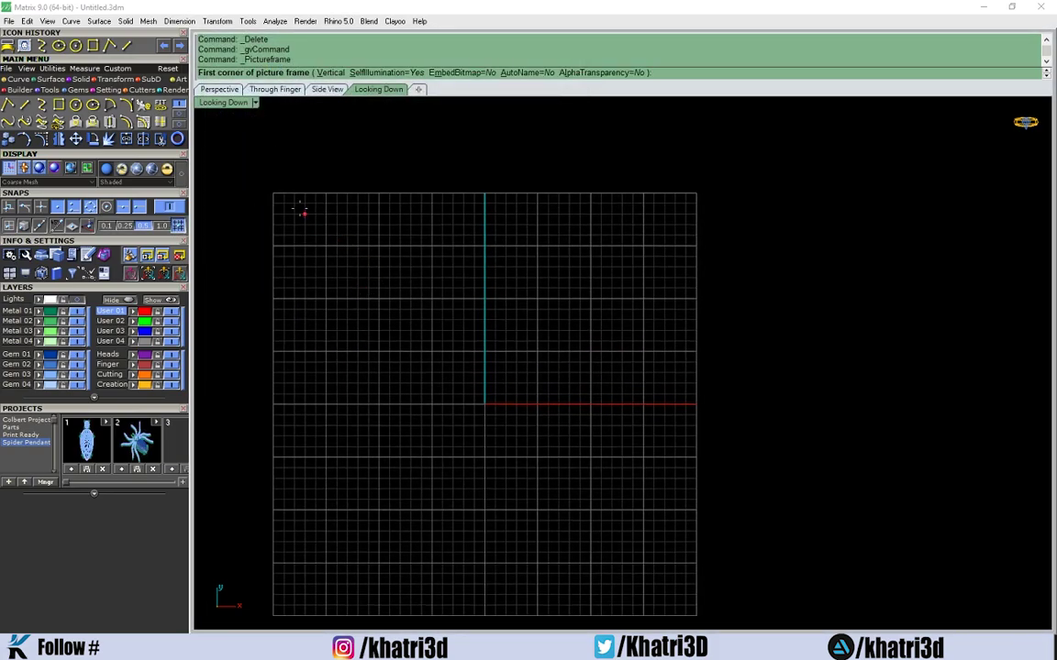
left_click(272, 193)
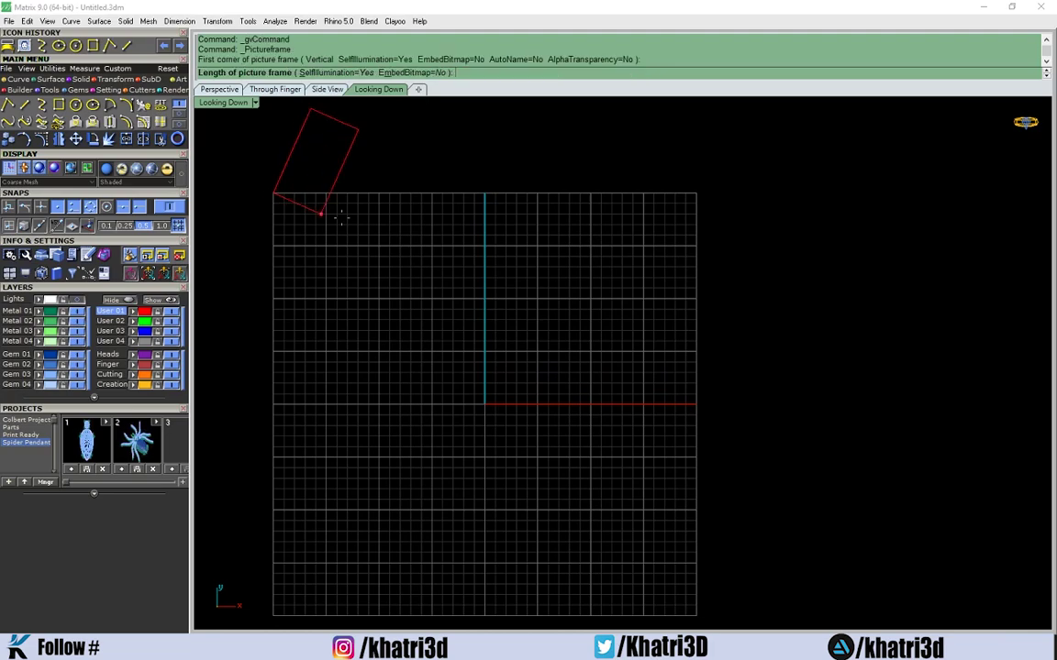
left_click(696, 195)
scroll(696, 196, "down", 5)
right_click_drag(467, 209, 407, 296)
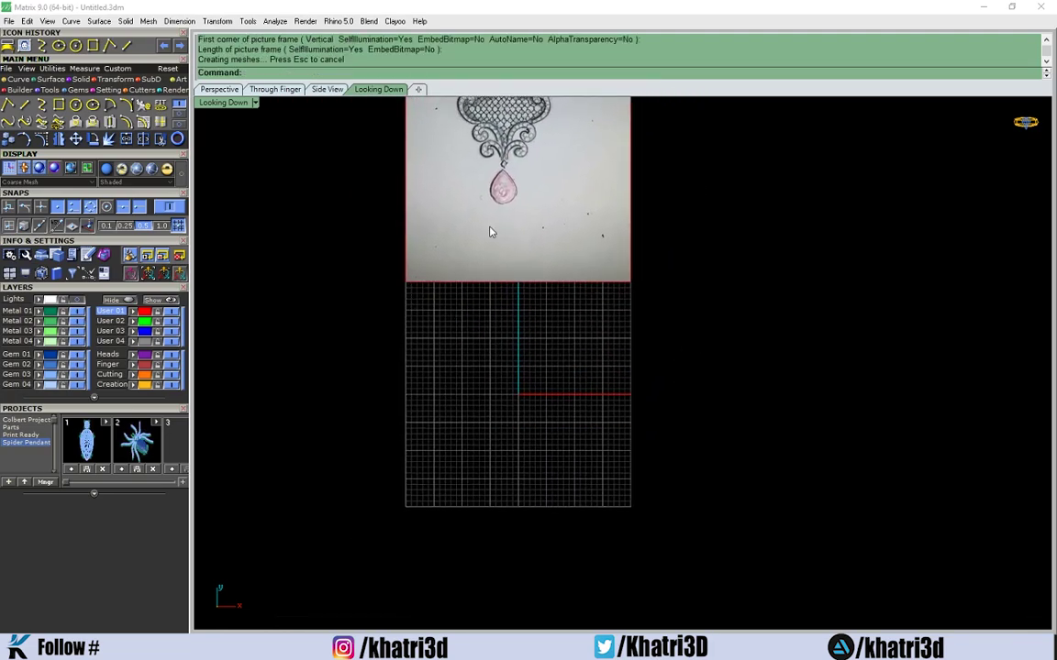
Step: Drag the locket image plane down over the grid, reposition it, then delete it
left_click(560, 171)
left_click_drag(561, 171, 562, 402)
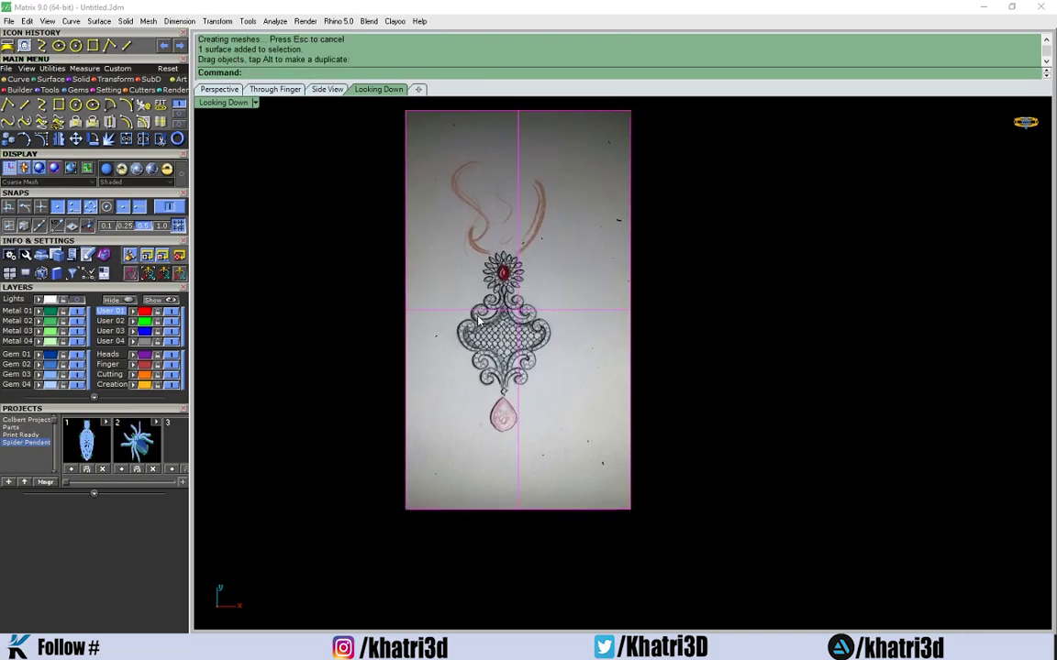
scroll(478, 320, "up", 4)
left_click_drag(390, 408, 463, 372)
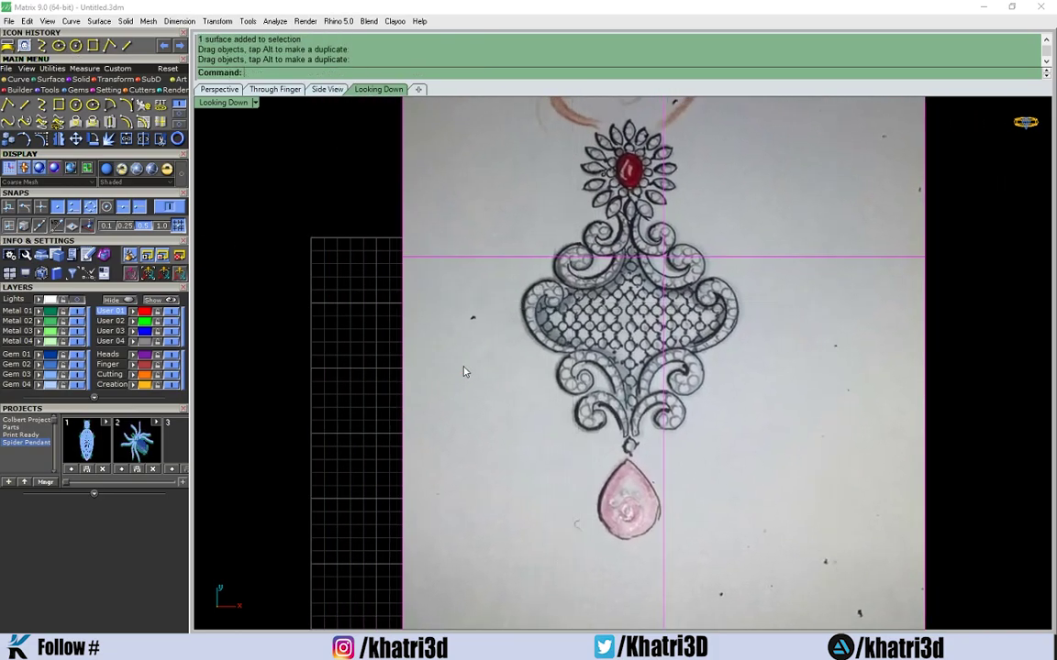
left_click_drag(548, 251, 483, 404)
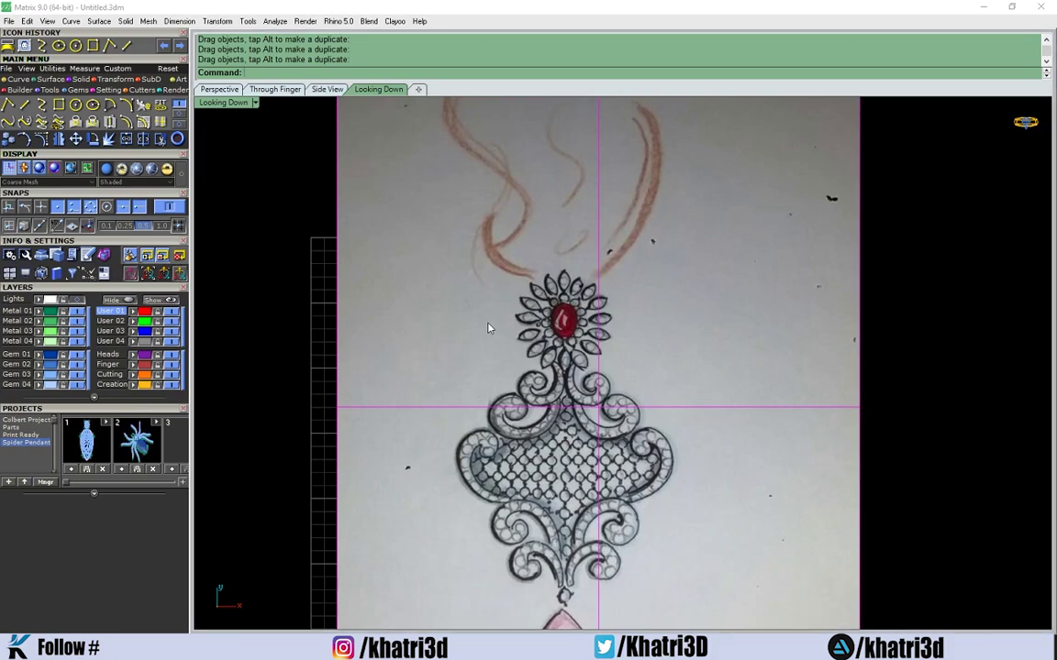
key("Delete")
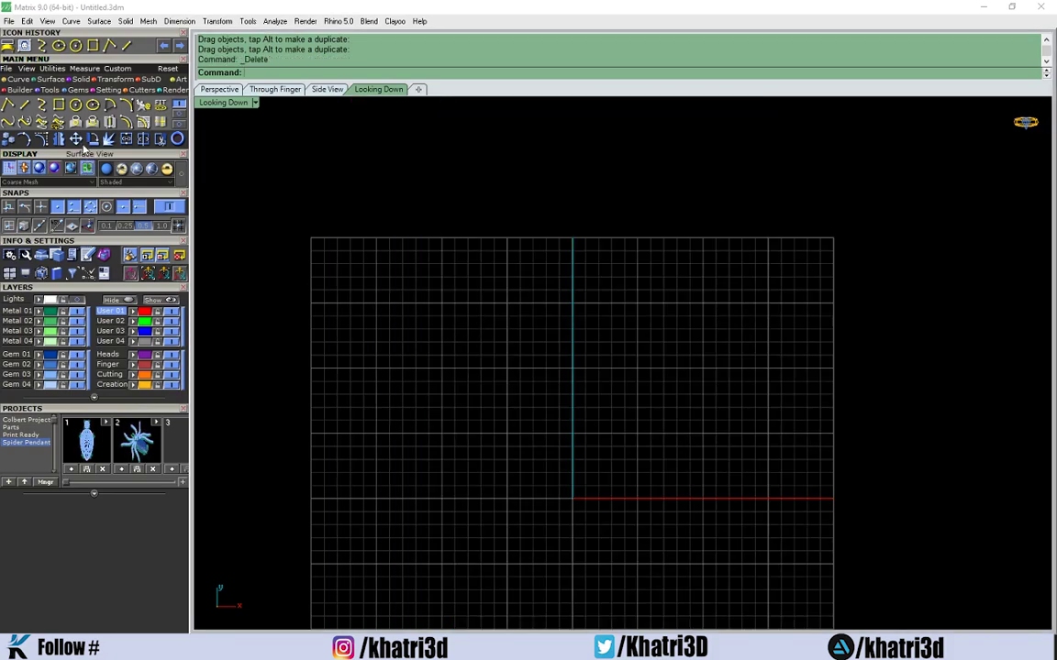
left_click(40, 103)
left_click(478, 351)
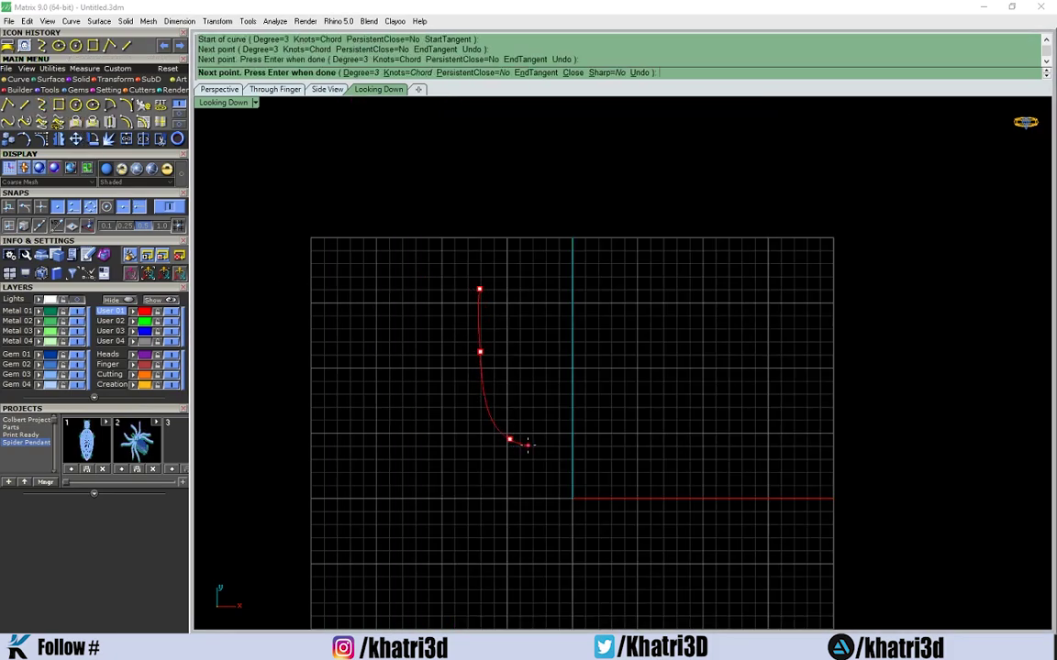
left_click(525, 444)
key("Return")
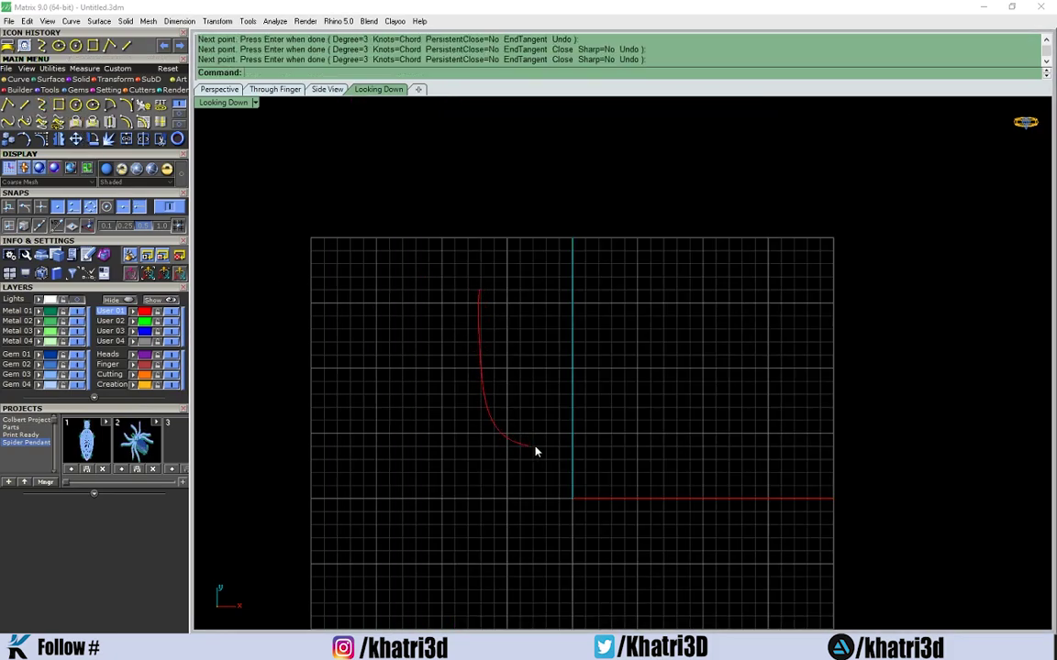
left_click(76, 46)
left_click(640, 279)
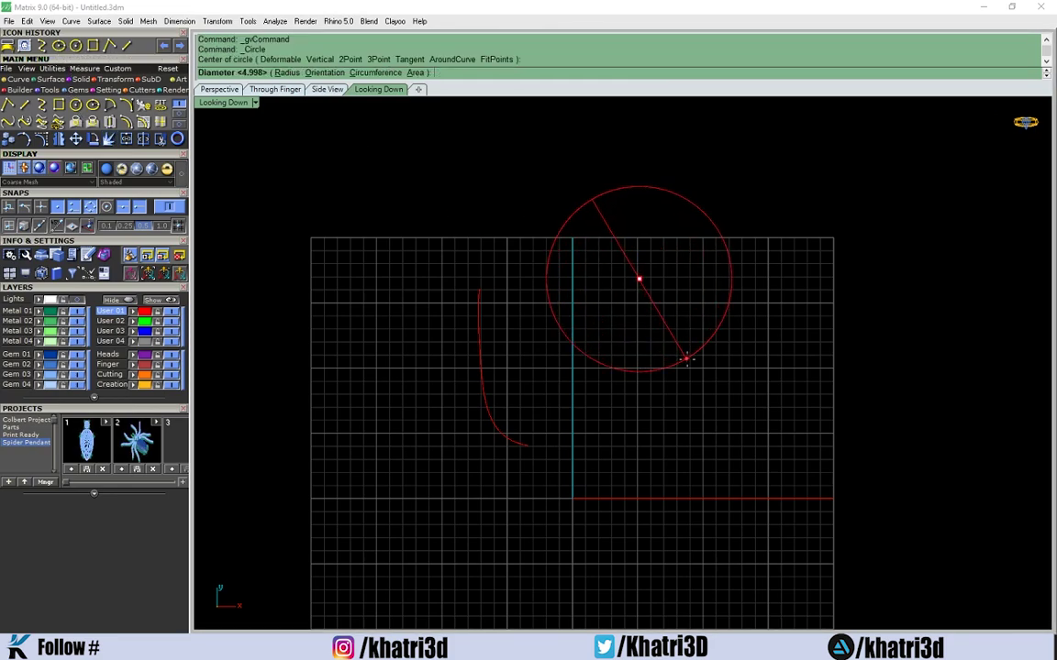
left_click(704, 359)
left_click_drag(706, 354, 382, 410)
left_click_drag(596, 326, 301, 471)
key("Delete")
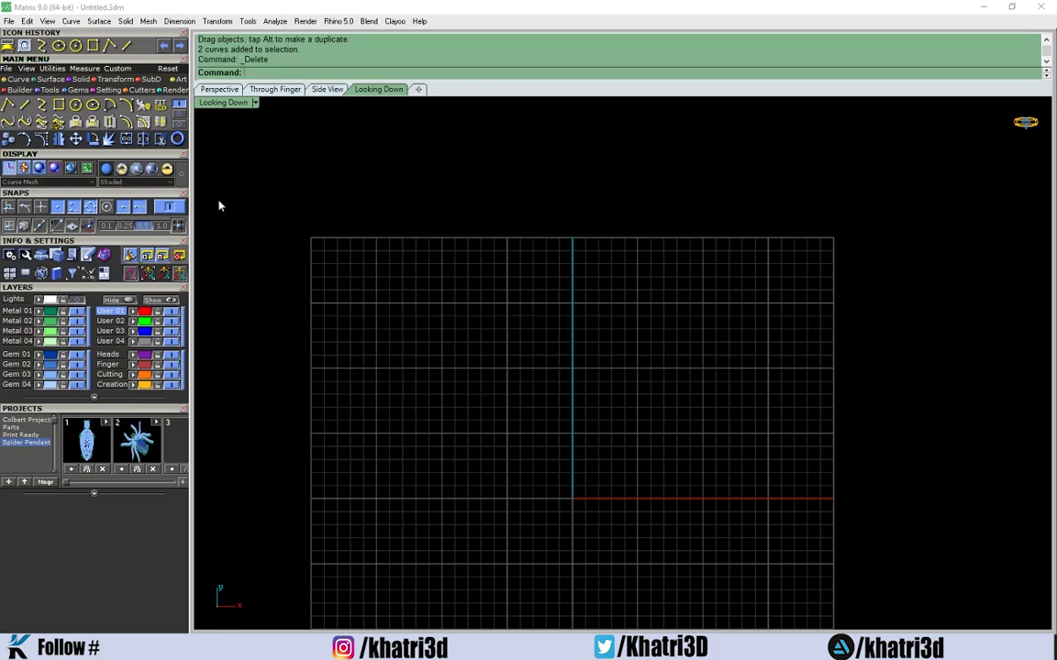
left_click(115, 103)
left_click(491, 308)
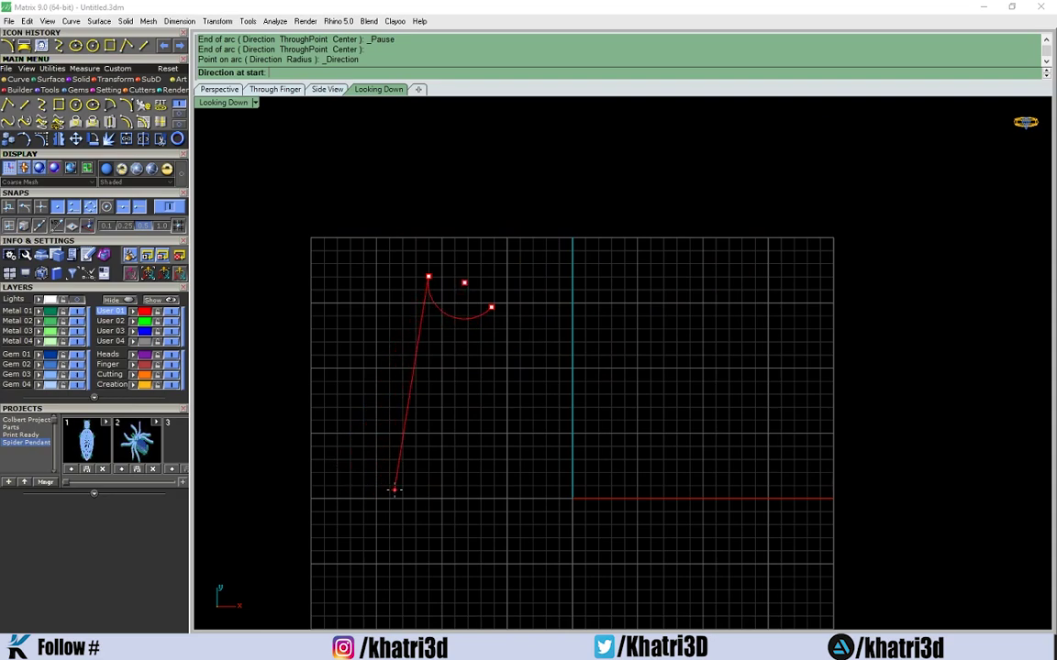
key("Escape")
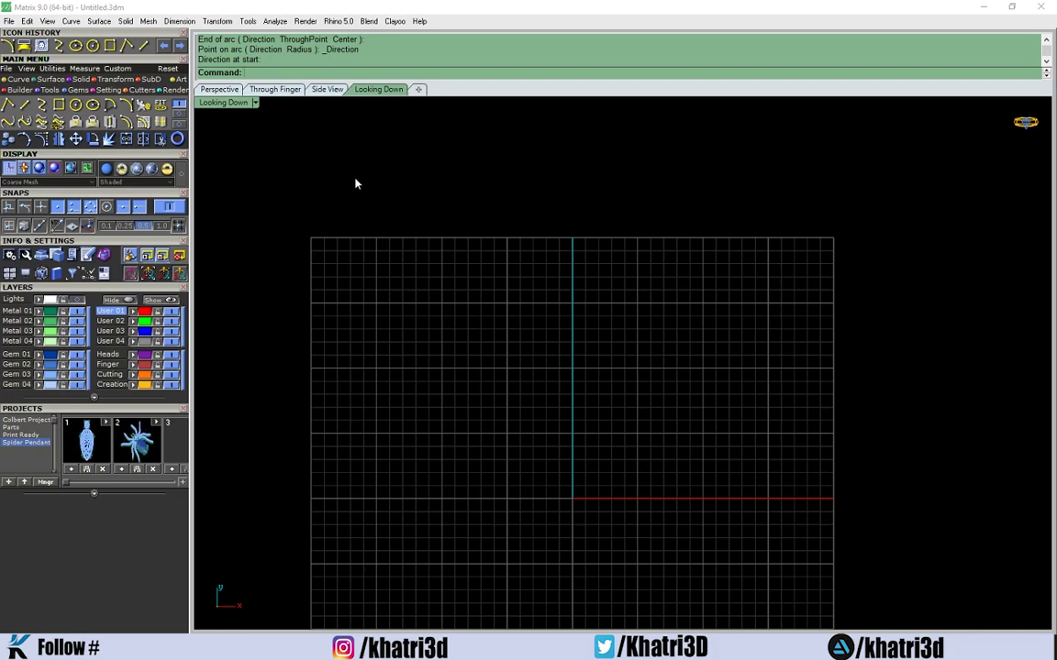
scroll(531, 317, "down", 3)
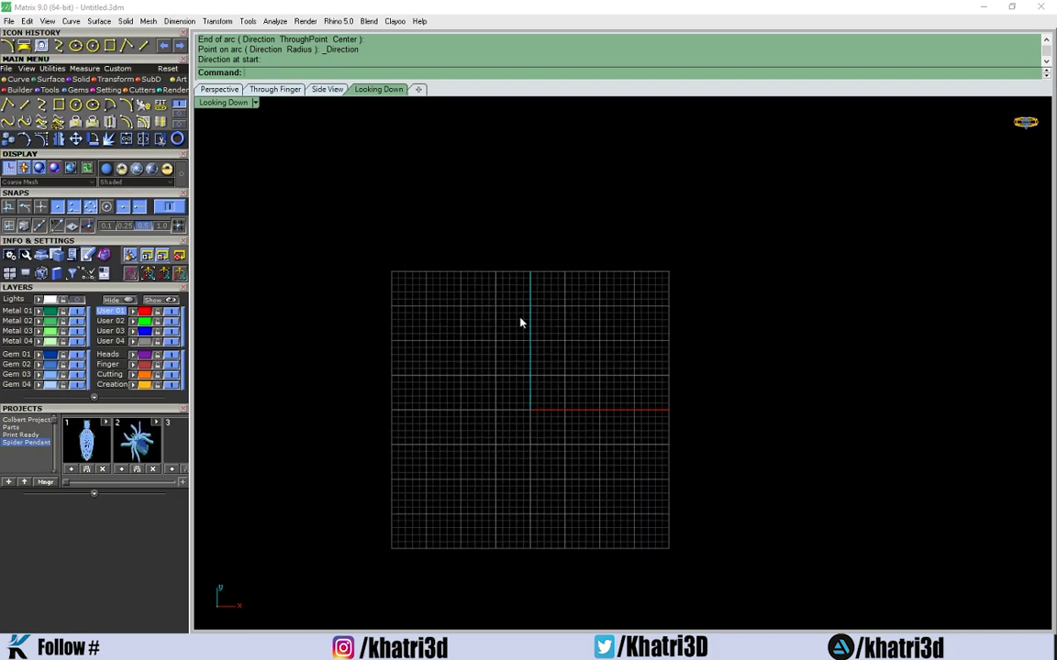
scroll(519, 318, "up", 3)
scroll(533, 333, "down", 3)
scroll(476, 323, "up", 3)
scroll(476, 323, "down", 2)
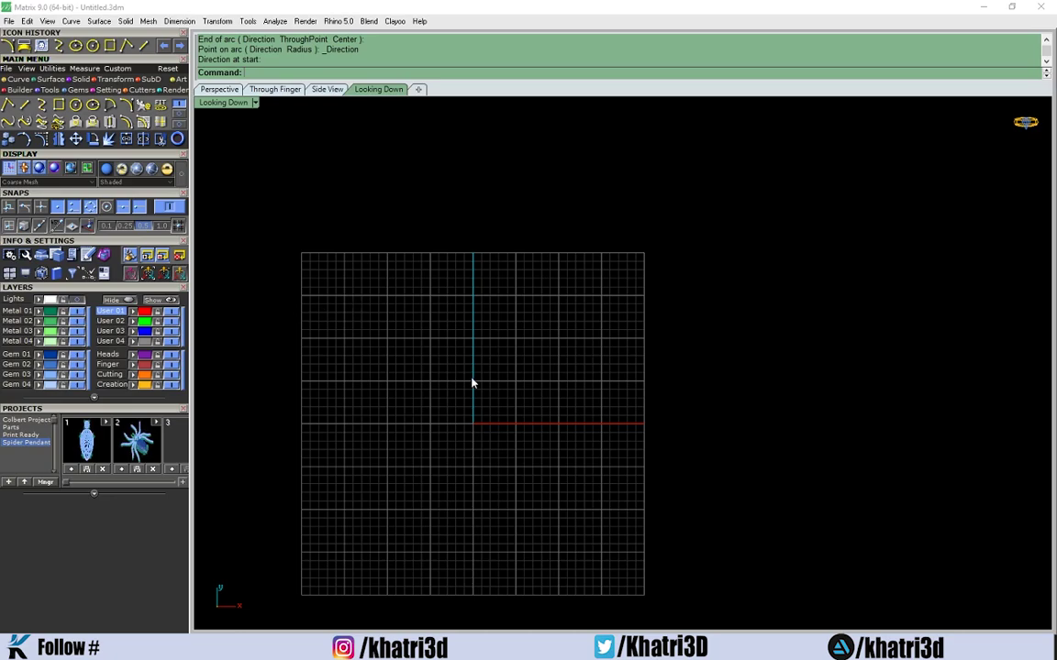
scroll(472, 382, "up", 2)
scroll(443, 364, "down", 4)
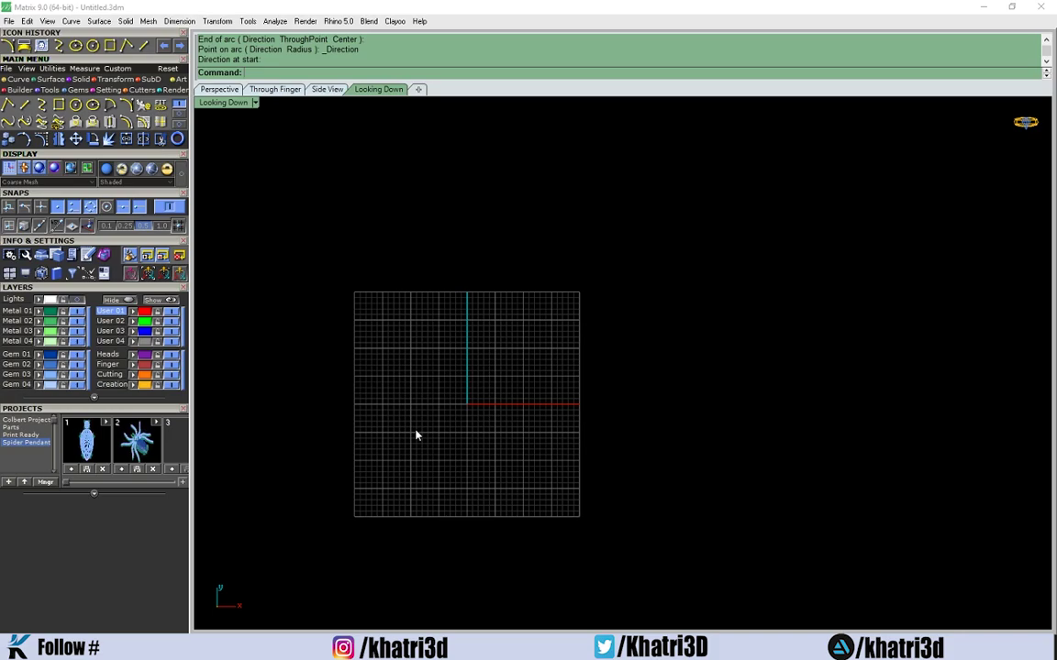
scroll(456, 424, "up", 1)
scroll(491, 337, "up", 3)
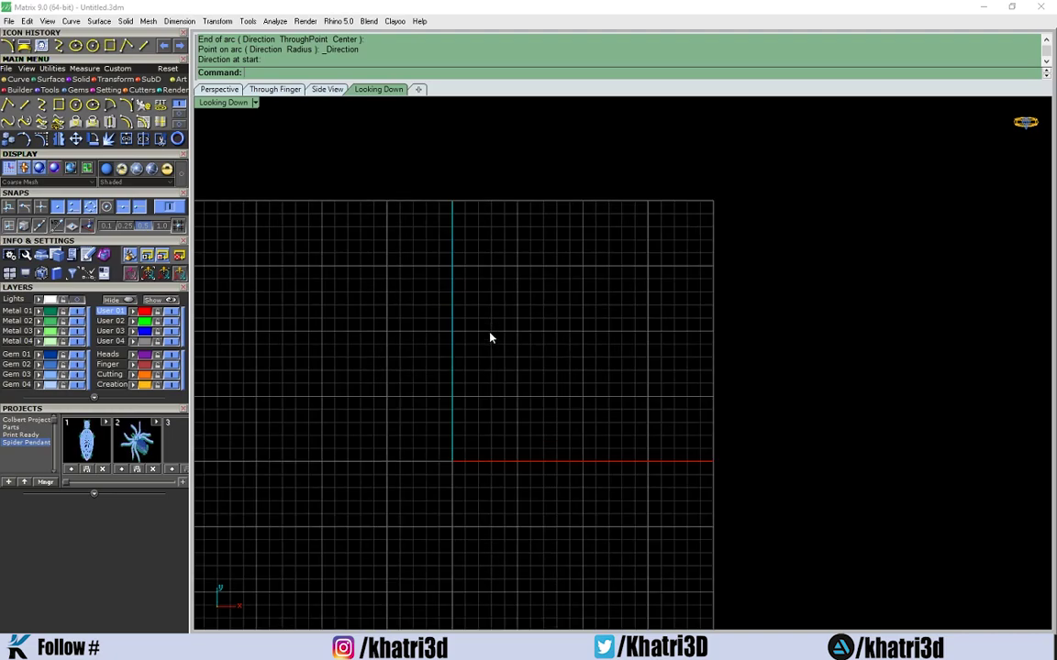
scroll(491, 337, "up", 1)
scroll(491, 337, "down", 4)
right_click_drag(533, 453, 516, 269)
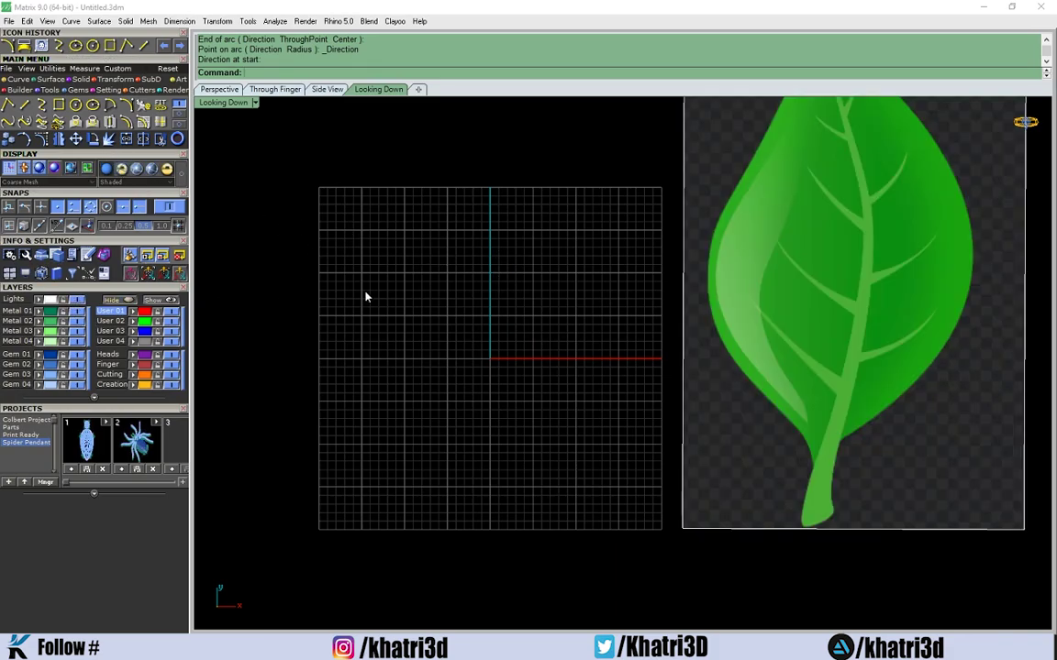
Step: Move the leaf picture frame left onto the grid
left_click(814, 294)
left_click_drag(812, 291, 482, 316)
scroll(564, 370, "down", 4)
scroll(562, 368, "up", 4)
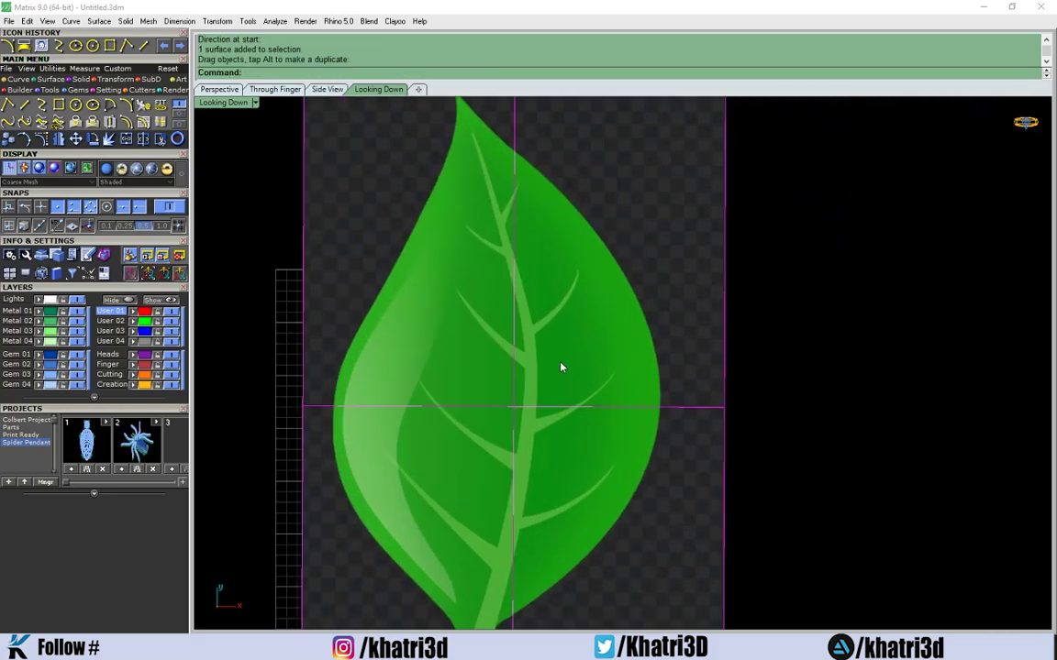
Step: Trace an interpolated curve from the leaf tip down its right edge to the stem
left_click(40, 93)
right_click_drag(513, 181, 511, 234)
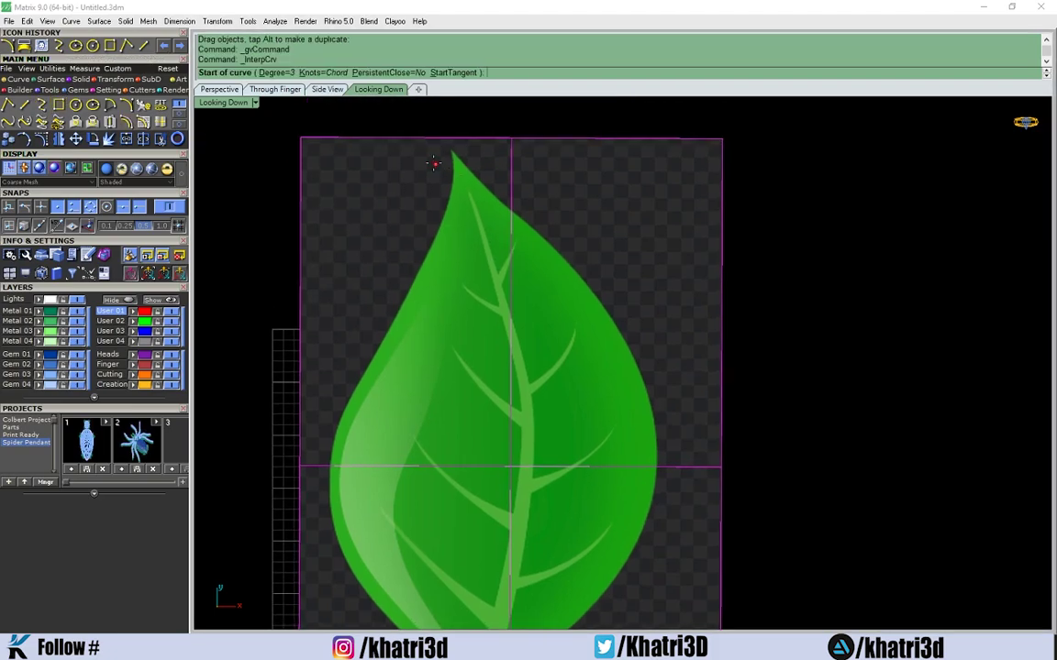
left_click(452, 148)
left_click(533, 229)
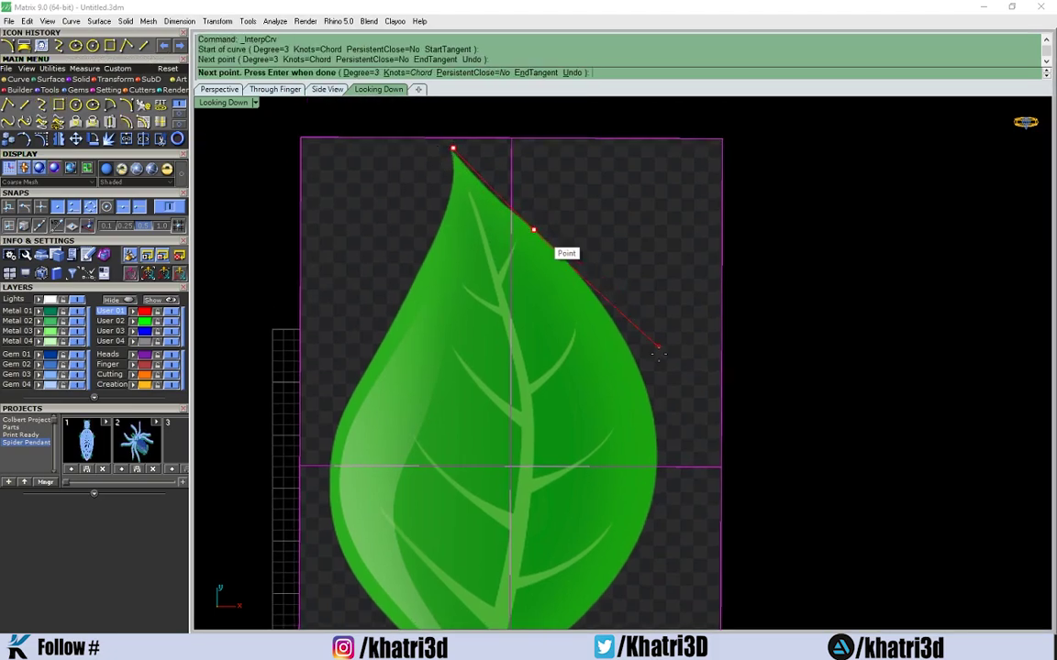
left_click(647, 380)
right_click_drag(670, 433, 618, 223)
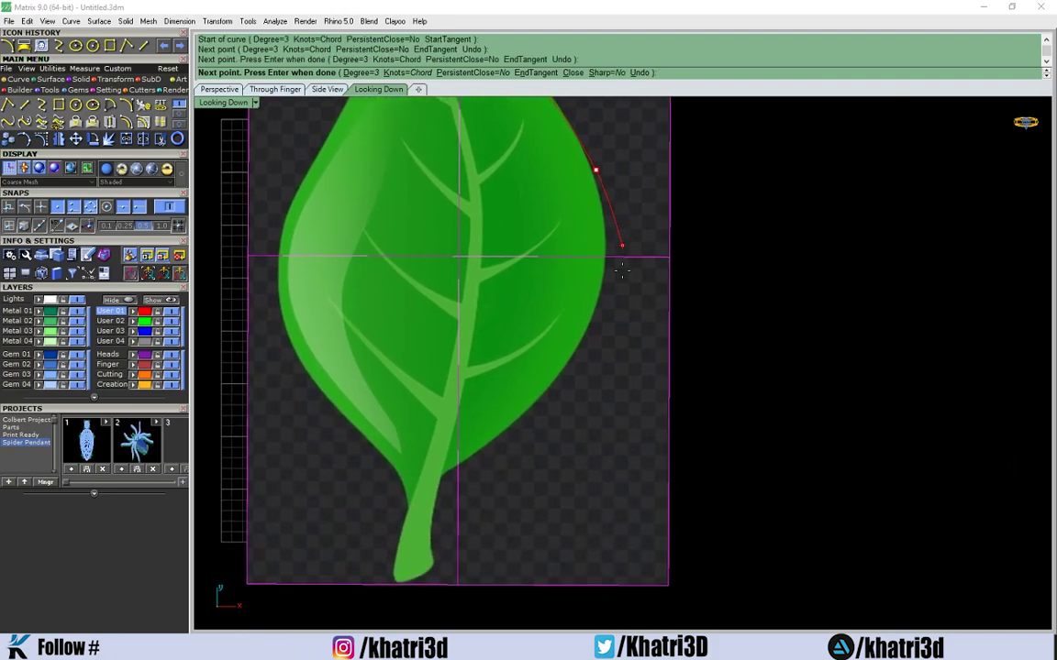
left_click(589, 325)
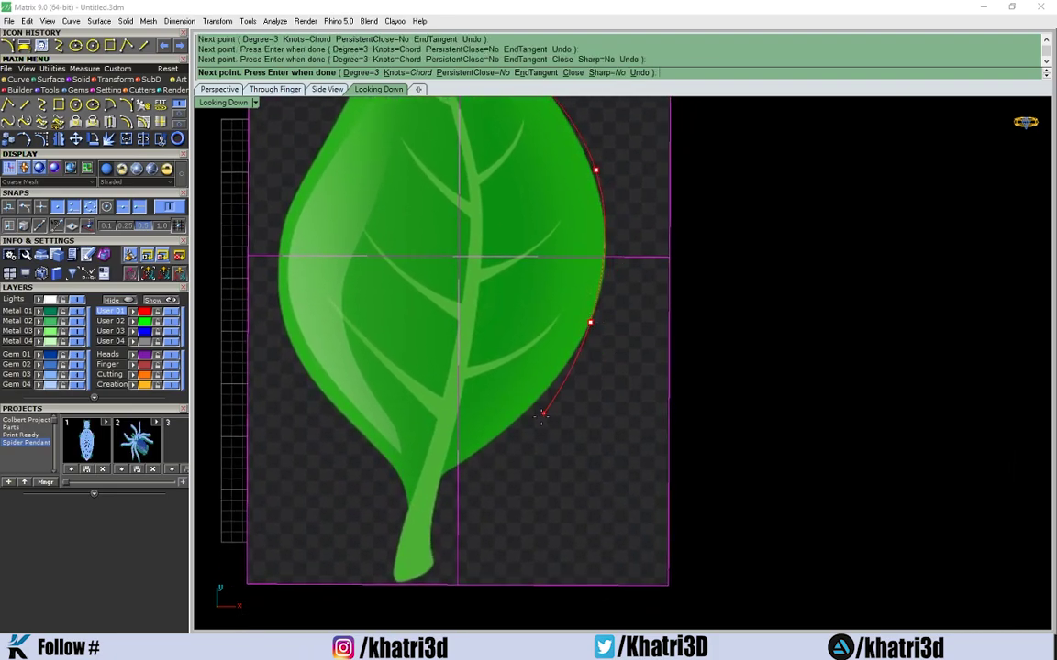
left_click(495, 439)
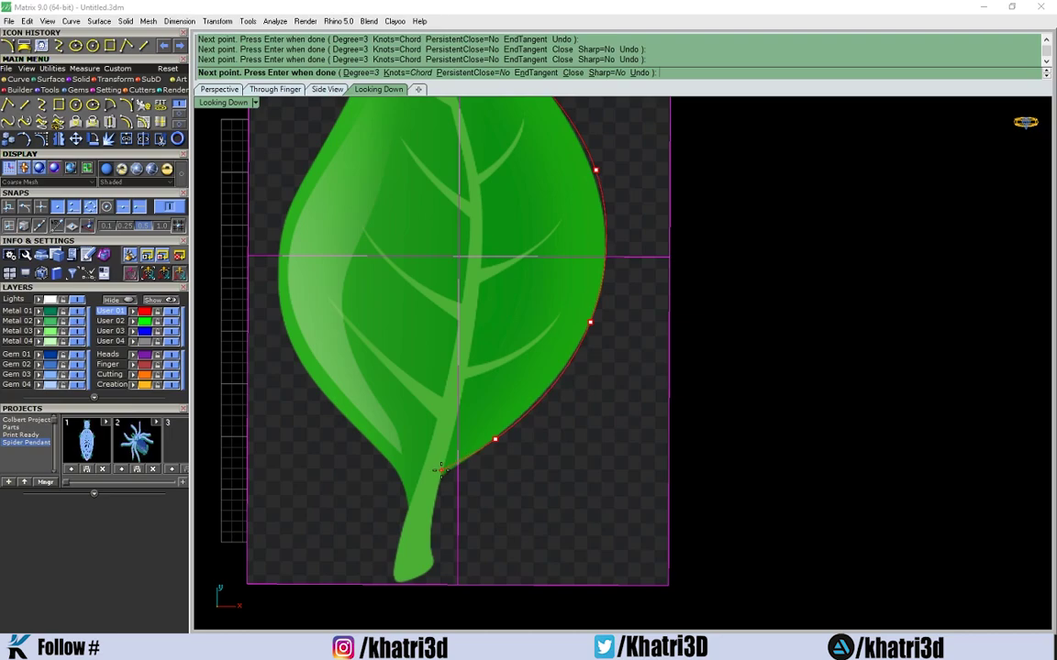
left_click(438, 475)
key("Return")
Step: Select the traced trial curve instead of the picture and delete it
scroll(642, 275, "down", 2)
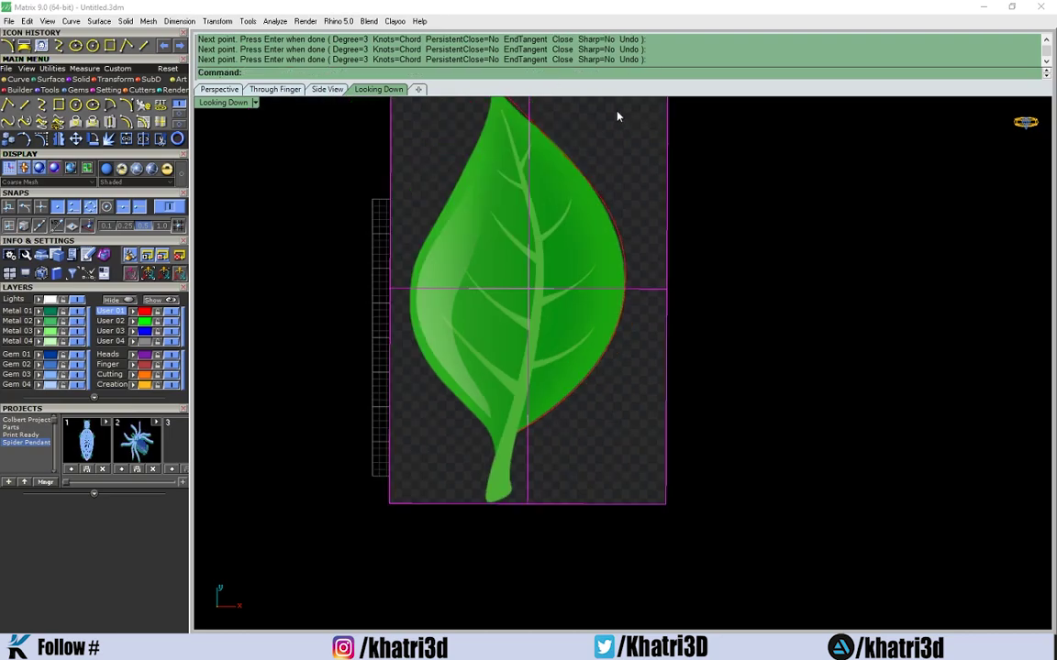
scroll(608, 235, "up", 3)
left_click(619, 245)
key("Return")
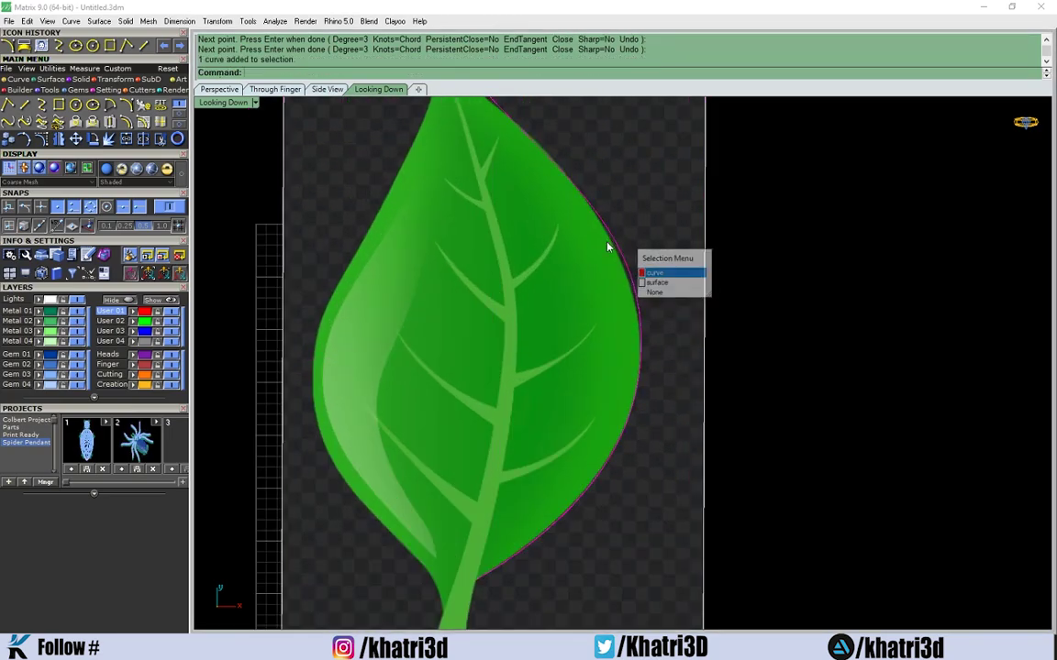
key("Delete")
scroll(587, 197, "down", 2)
right_click_drag(591, 203, 606, 247)
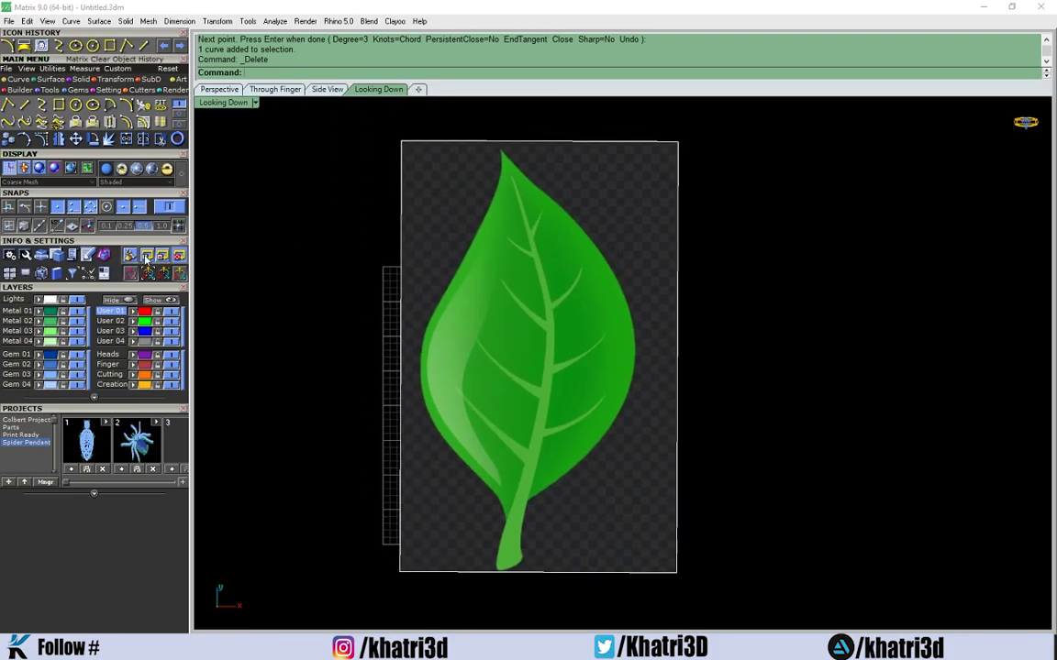
Step: Trace a new interpolated curve from the leaf tip through five points down the right edge
left_click(41, 104)
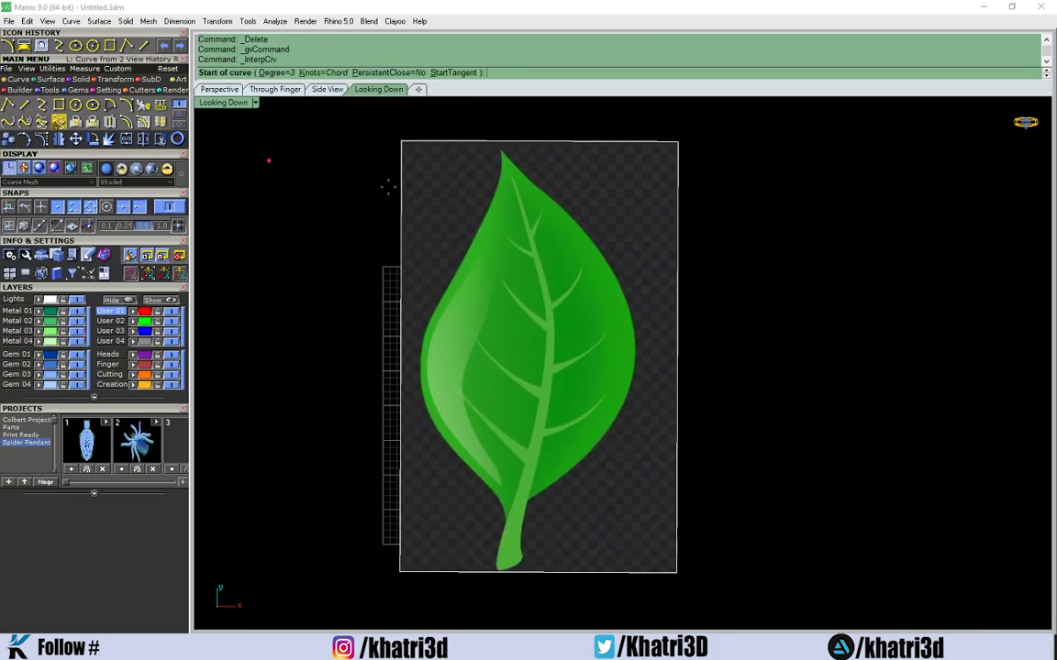
left_click(503, 153)
left_click(552, 201)
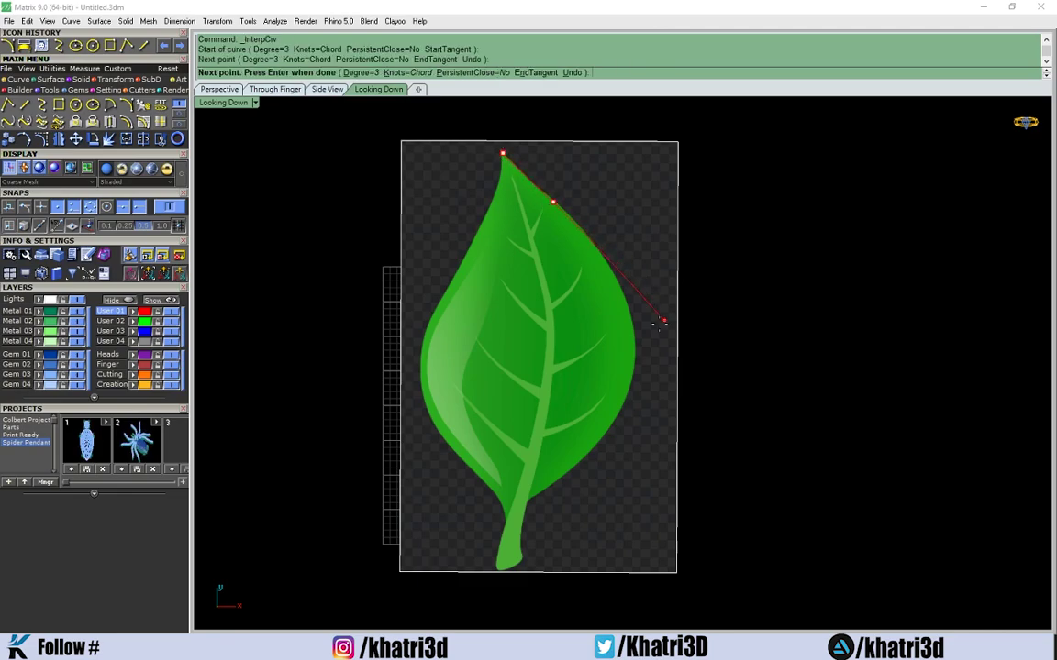
left_click(634, 333)
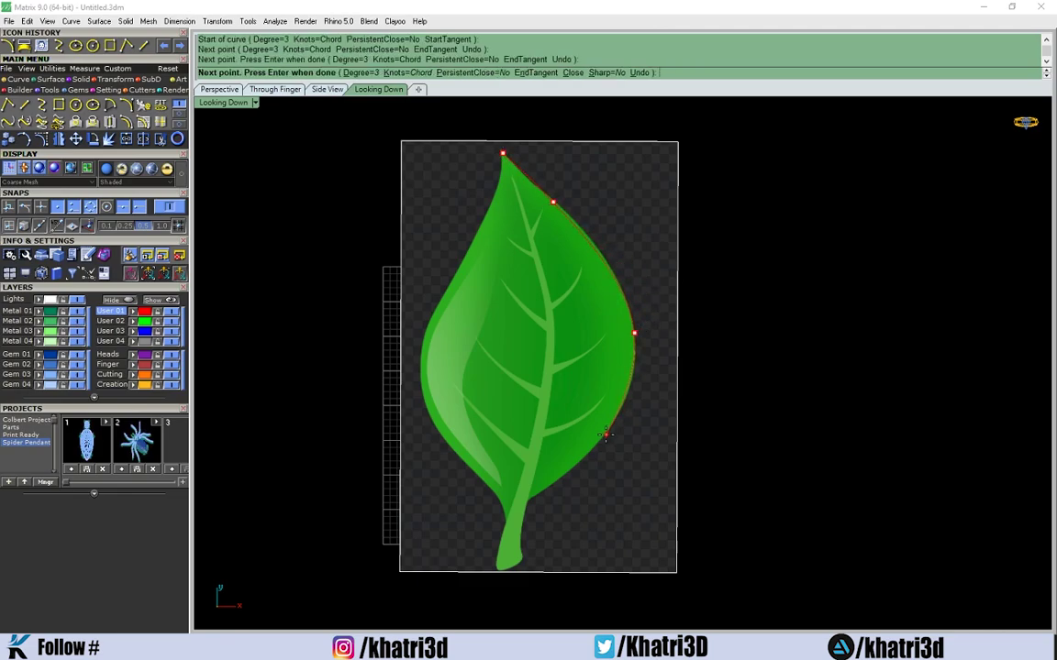
left_click(605, 435)
left_click(530, 500)
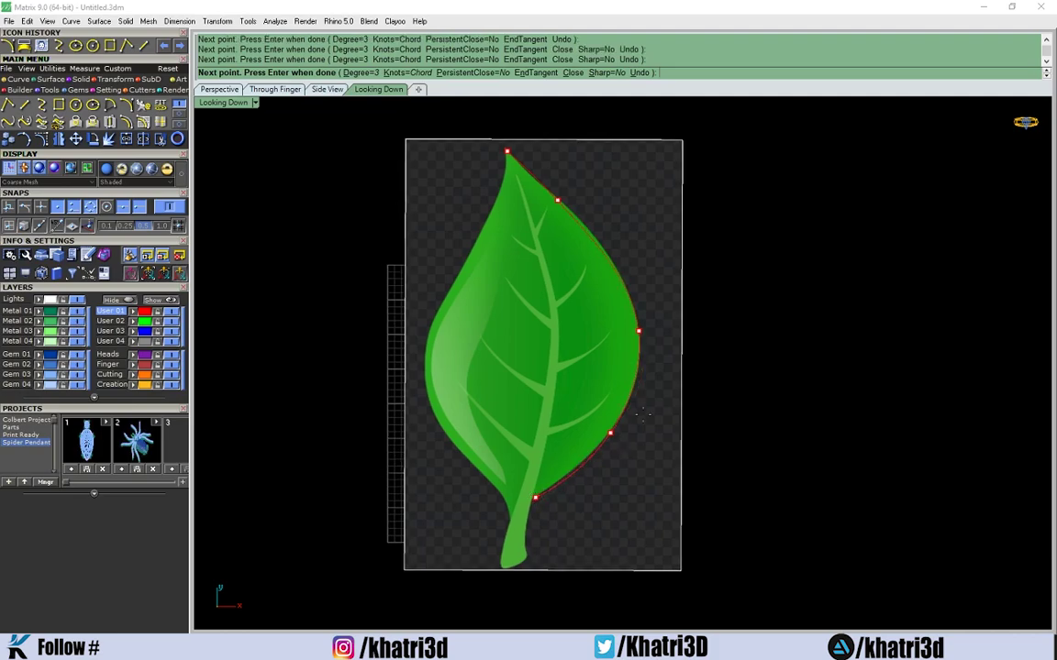
key("Return")
Step: Choose the curve in the Selection Menu and drag it just off the leaf edge
left_click(640, 332)
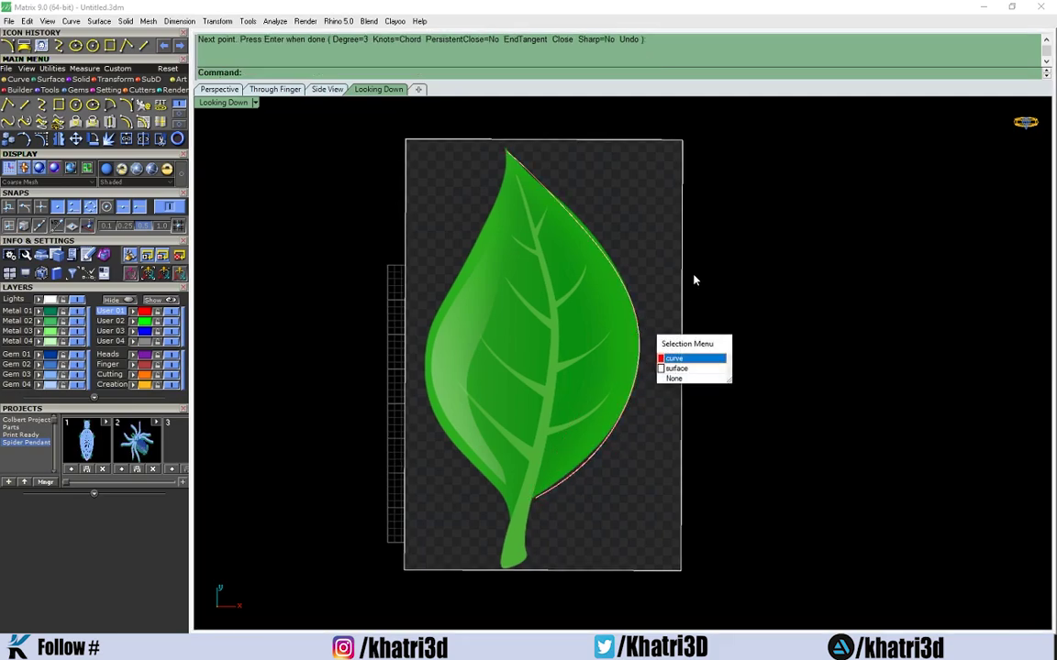
left_click(618, 272)
left_click(616, 273)
left_click_drag(615, 273, 631, 253)
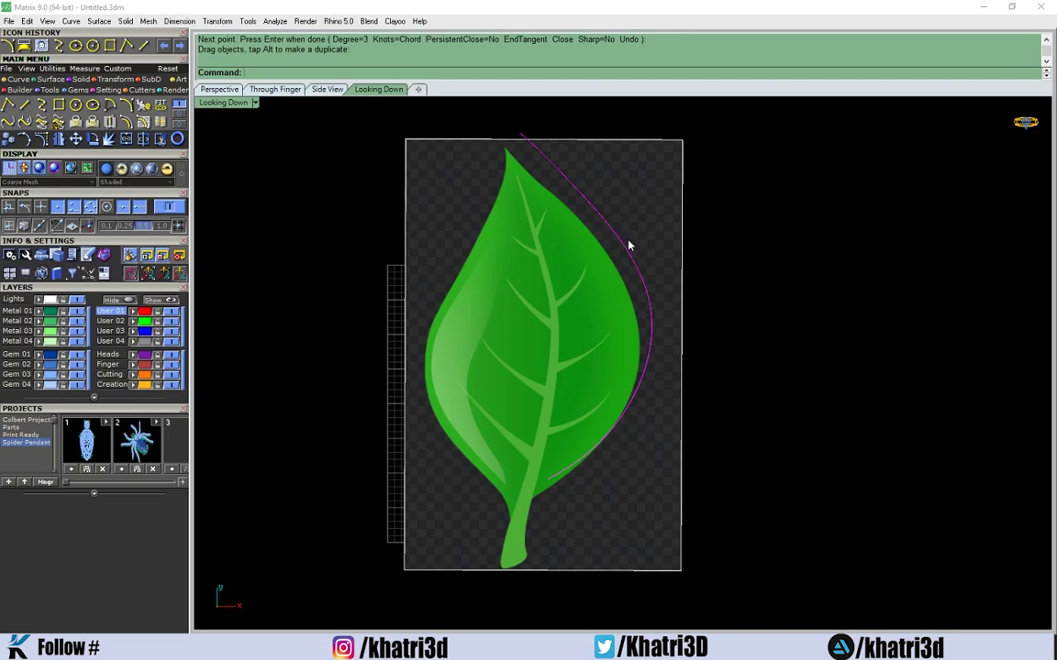
Step: Move the curve right of the leaf and delete the leaf picture
left_click_drag(633, 261, 811, 332)
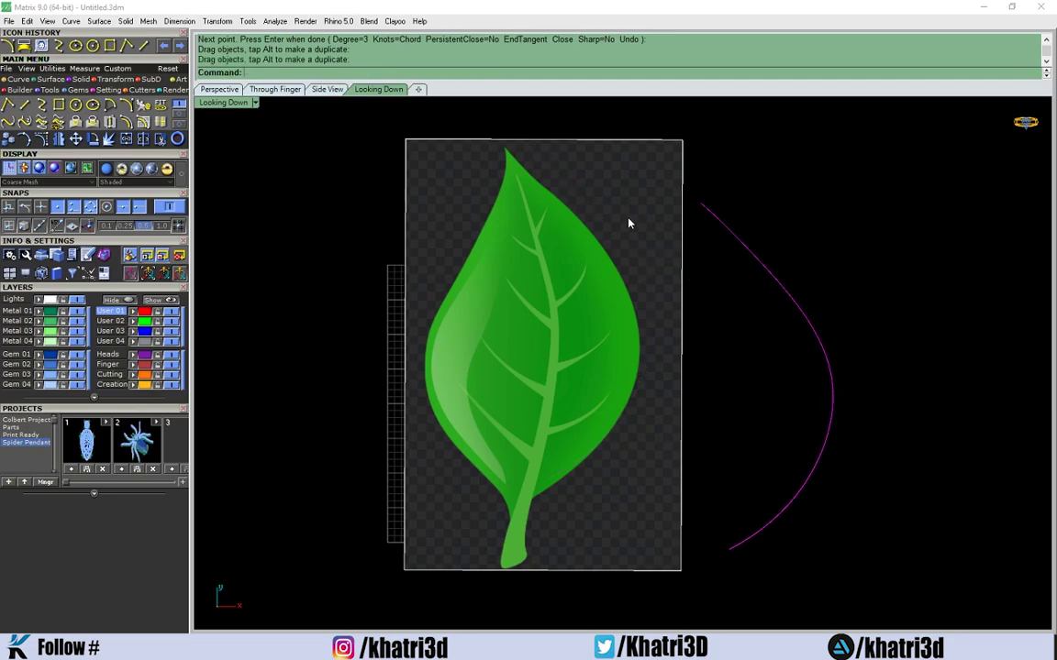
scroll(628, 224, "down", 4)
left_click(621, 270)
key("Delete")
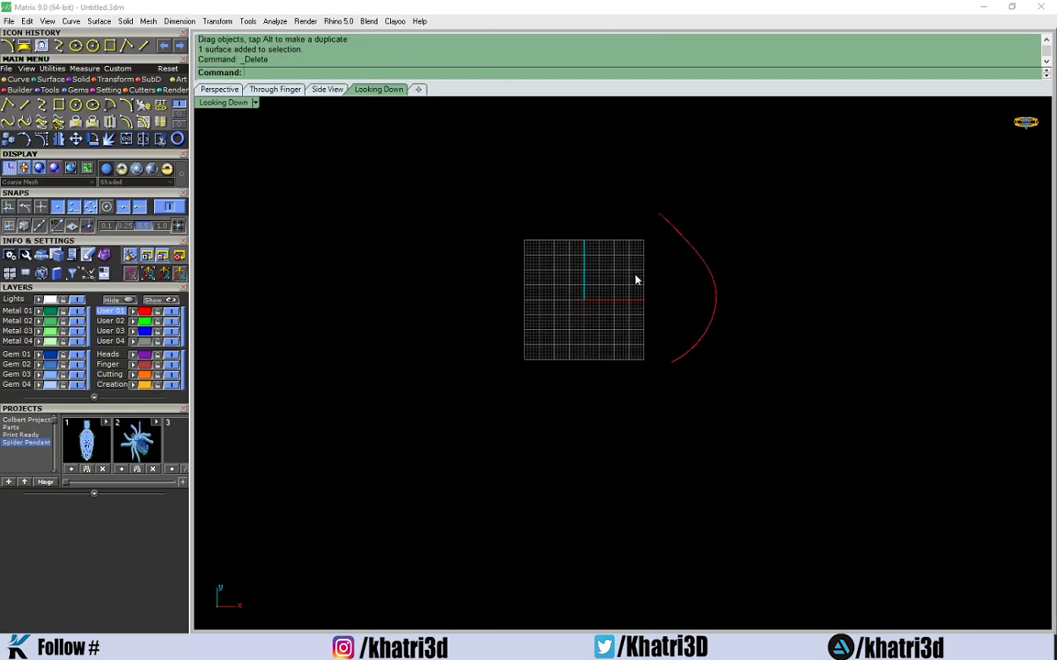
Step: Position the curve just right of the grid with its lower end near the red axis
scroll(642, 275, "up", 4)
left_click_drag(872, 223, 547, 306)
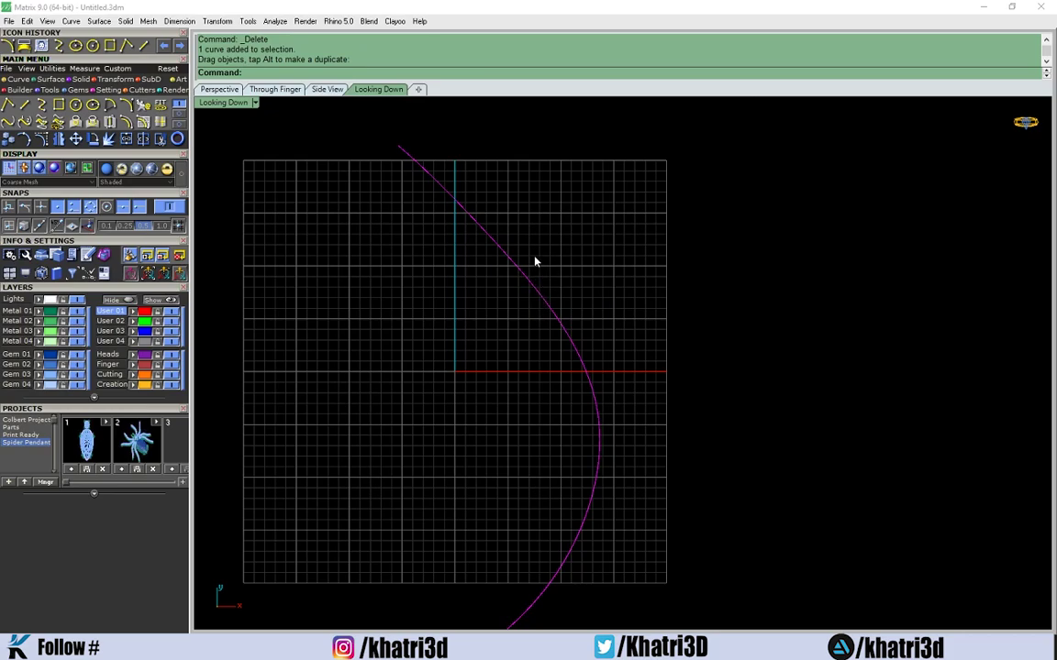
left_click_drag(515, 273, 551, 321)
scroll(530, 250, "down", 3)
scroll(536, 267, "up", 3)
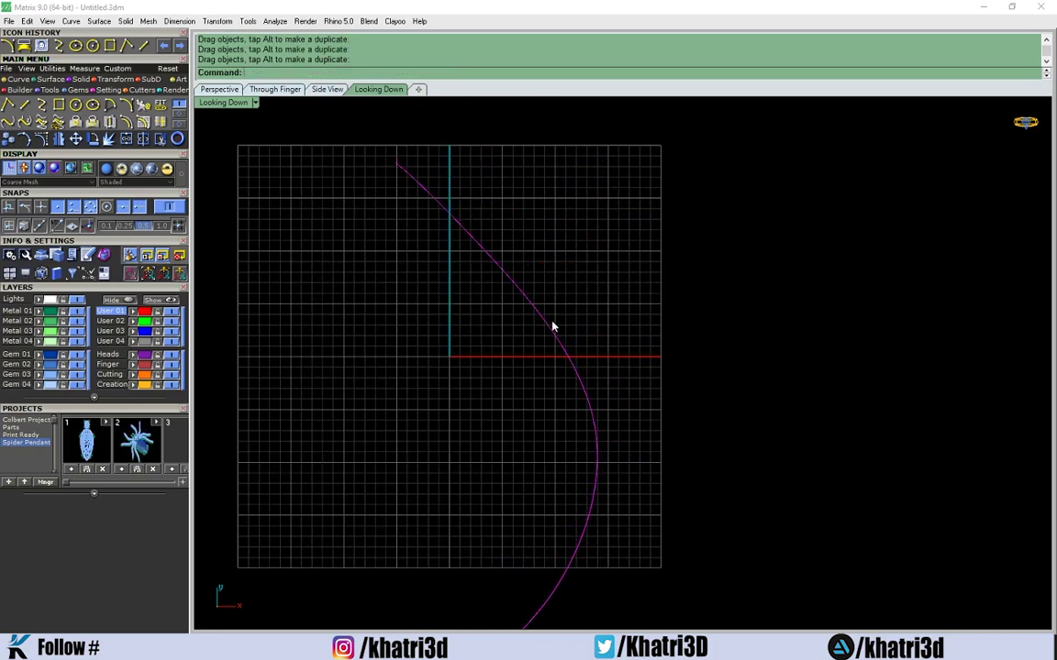
scroll(544, 311, "down", 3)
scroll(546, 309, "up", 3)
left_click_drag(503, 269, 525, 195)
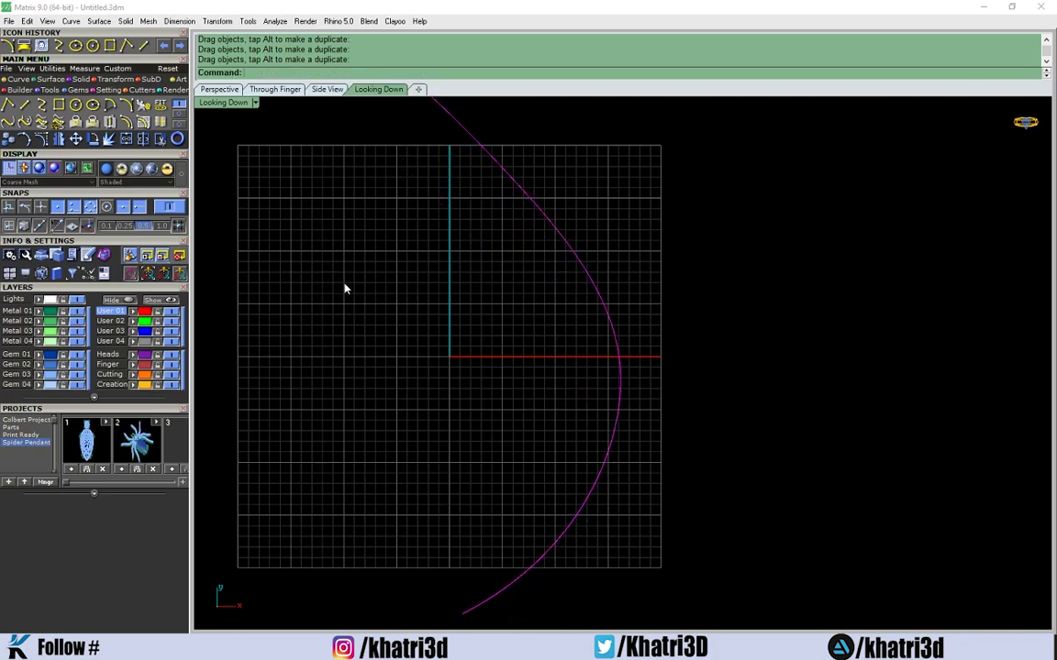
scroll(496, 439, "down", 3)
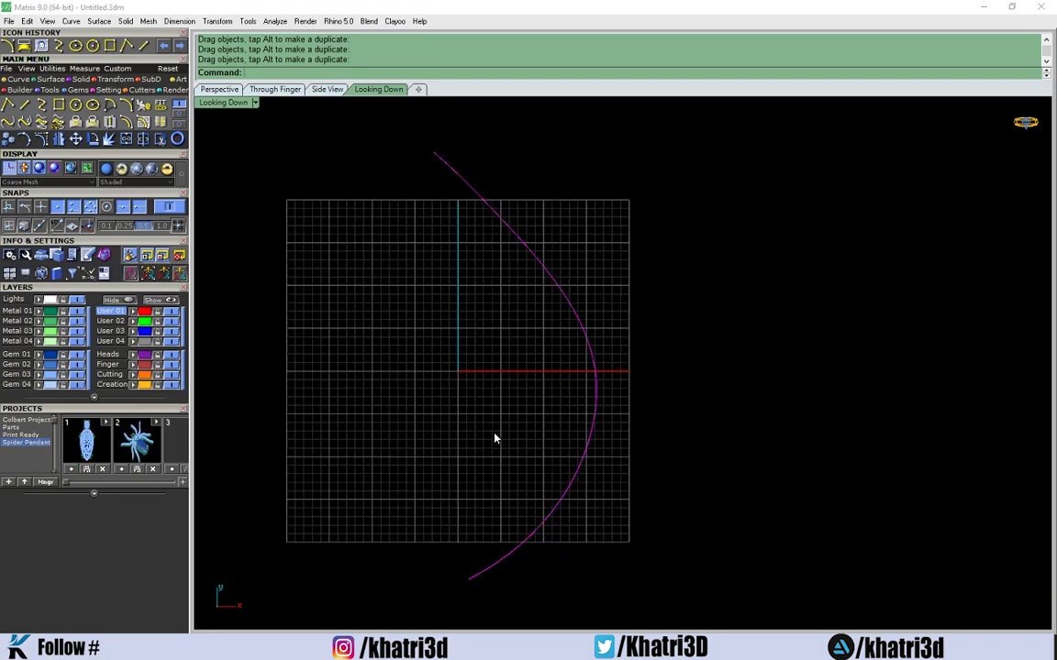
left_click_drag(511, 497, 567, 381)
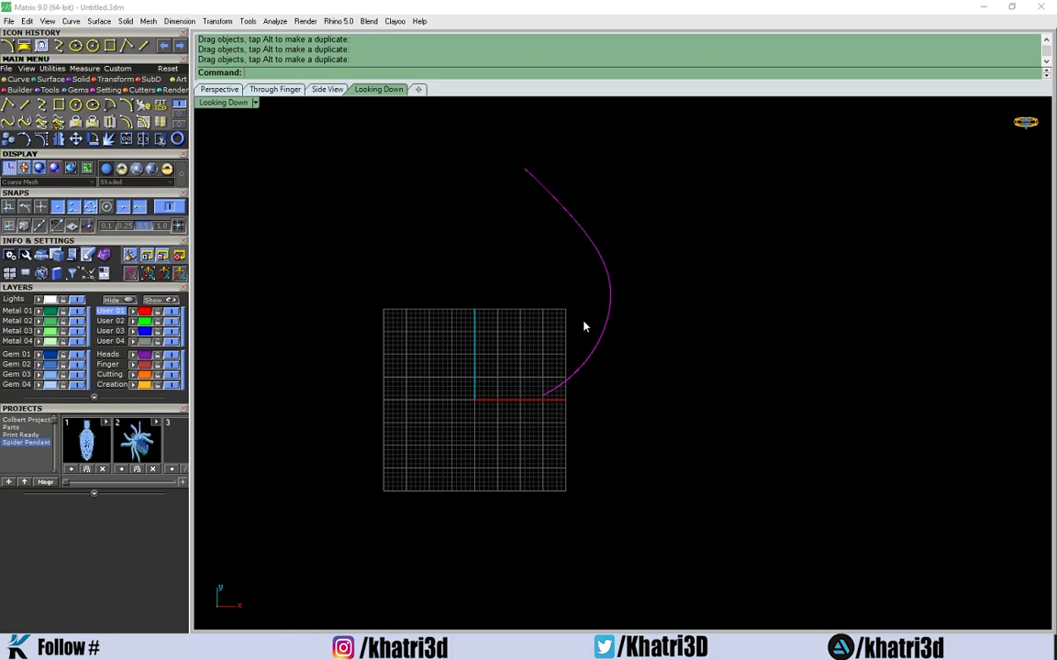
left_click_drag(600, 337, 653, 332)
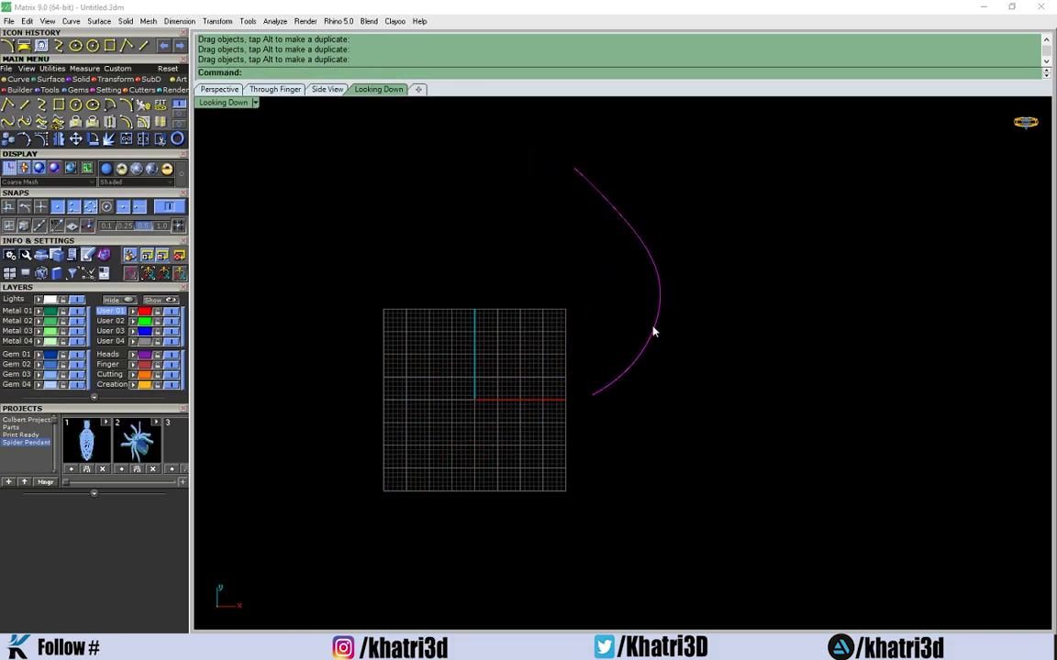